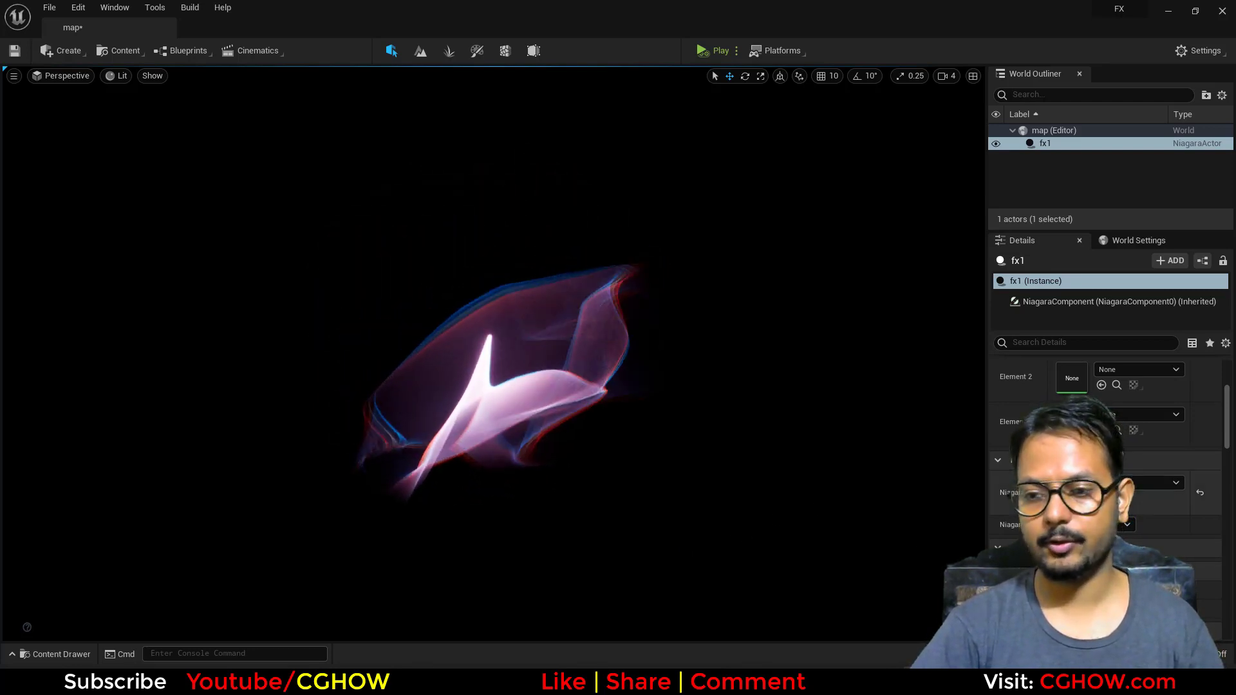
# Step: Assign fx3 and then fx4 as the fx1 actor's Niagara System to preview each effect in the level
pyautogui.click(1137, 493)
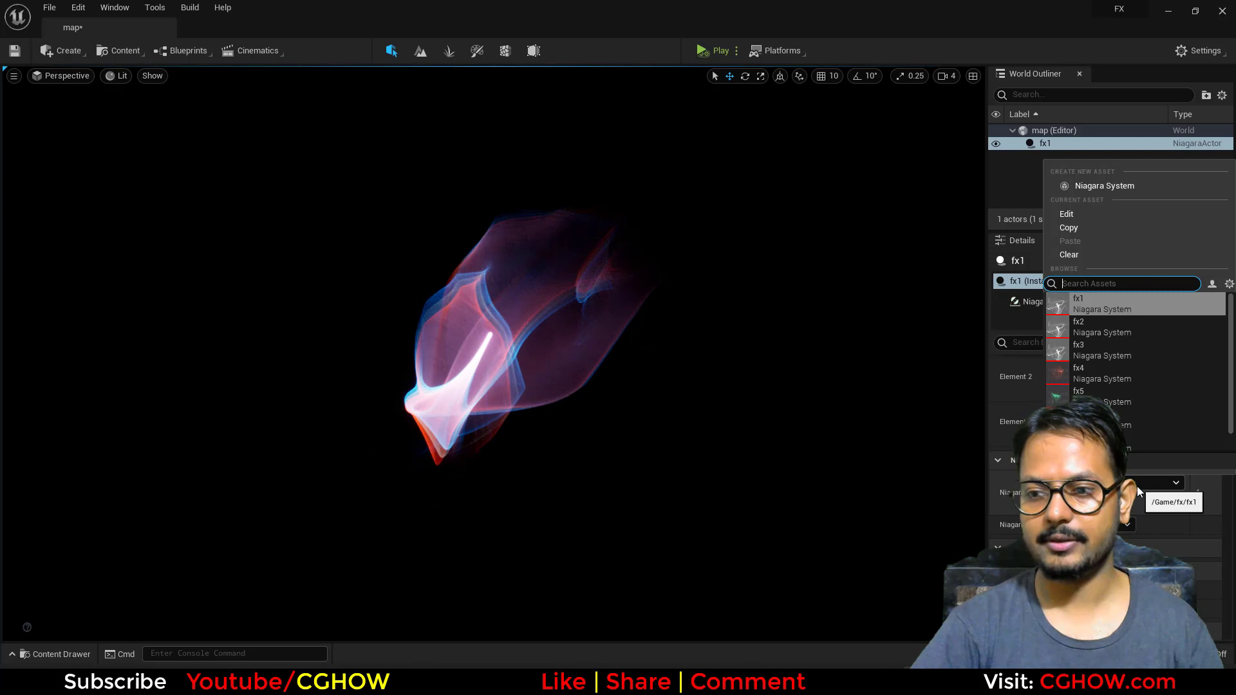
pyautogui.click(1117, 345)
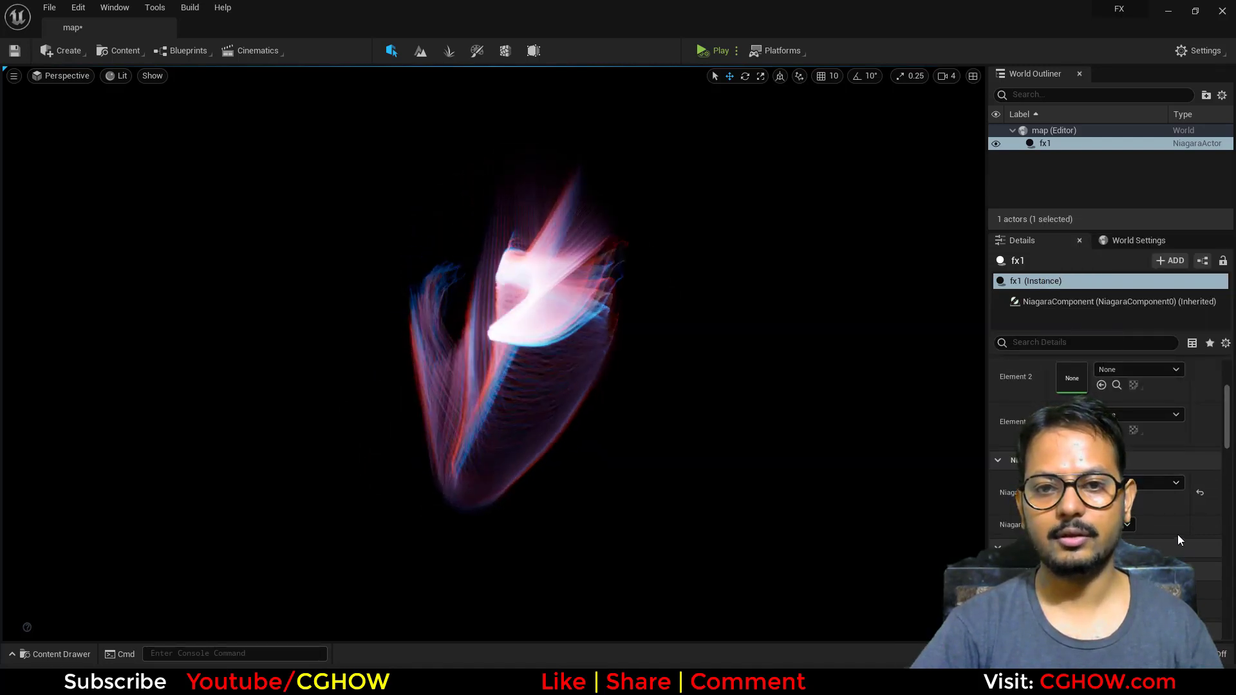
pyautogui.click(1139, 486)
pyautogui.click(1111, 359)
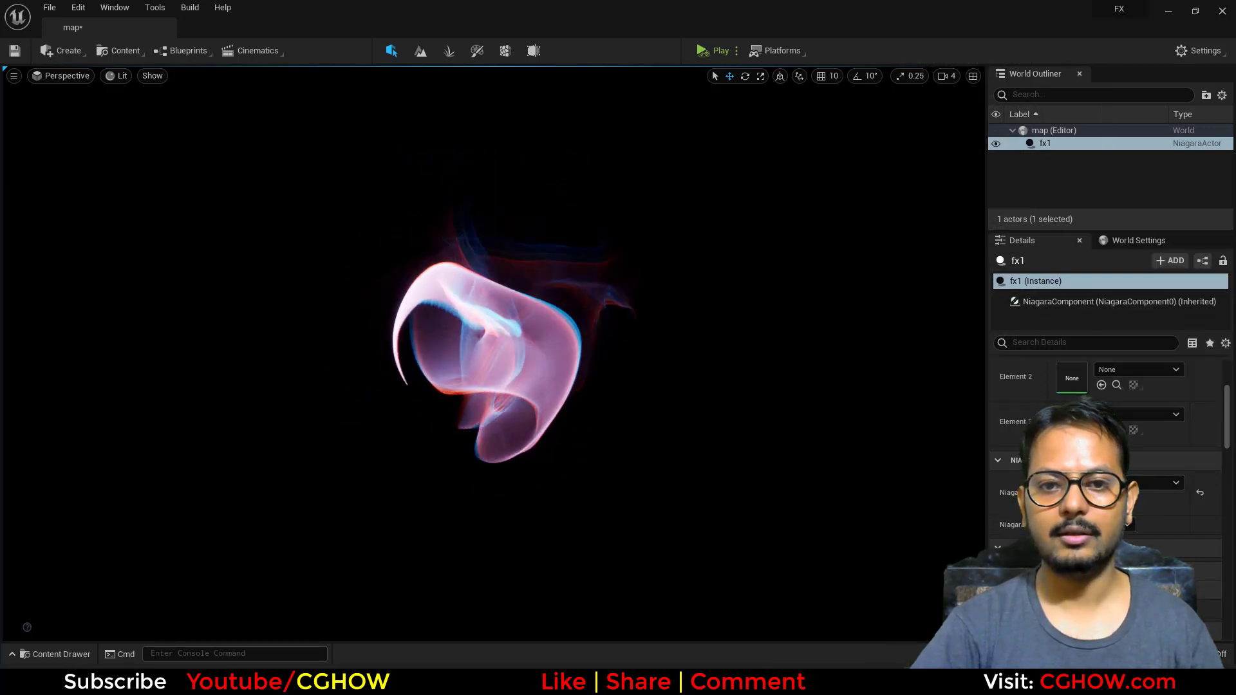
pyautogui.click(1144, 484)
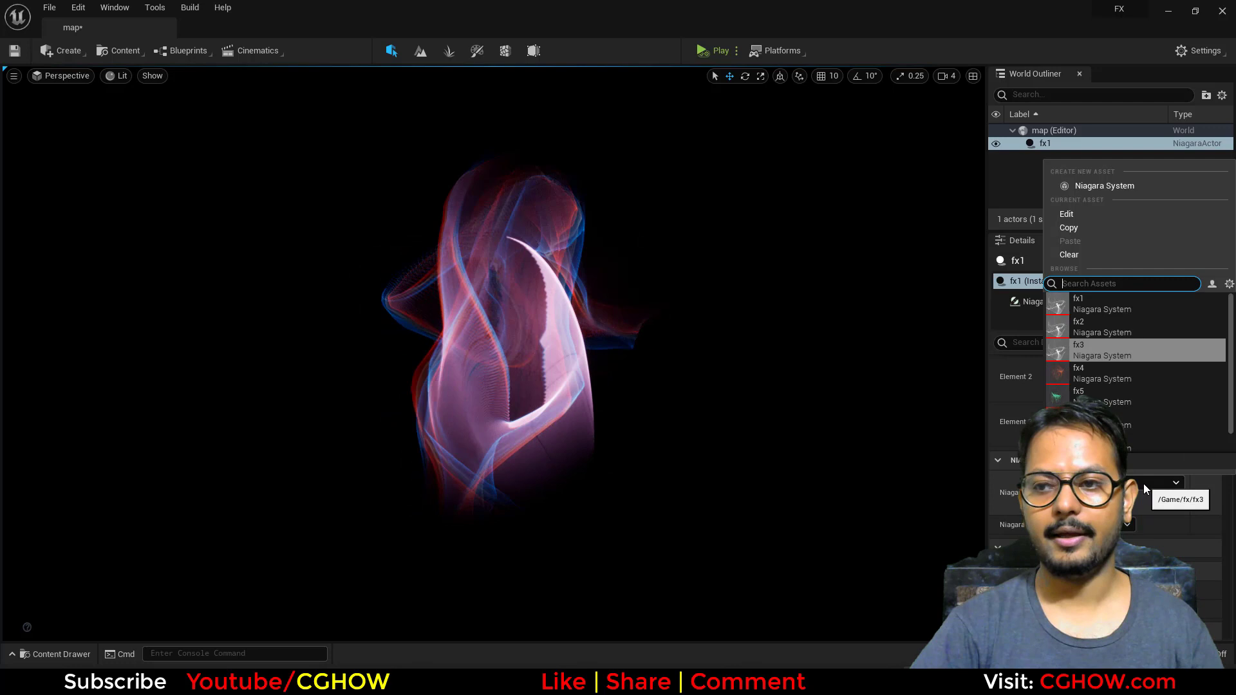
pyautogui.click(1111, 377)
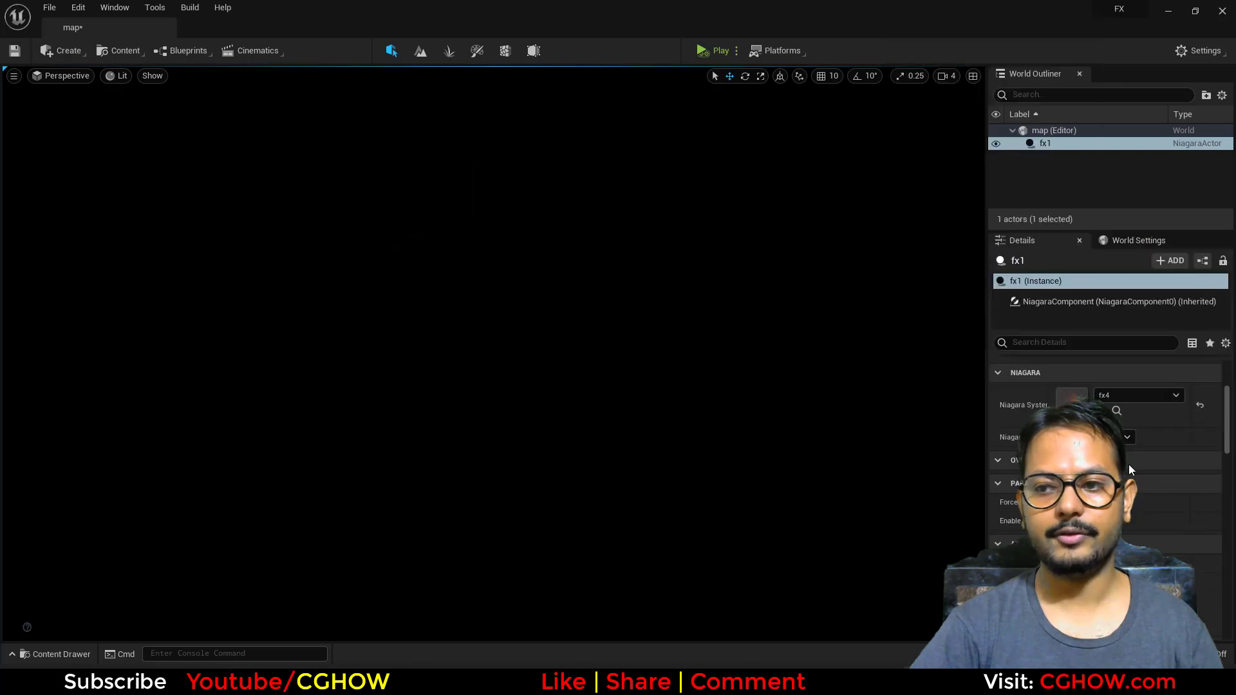
# Step: Switch the fx1 actor's Niagara System to fx5 and then fx6 to preview both effects
pyautogui.click(1136, 396)
pyautogui.click(1121, 310)
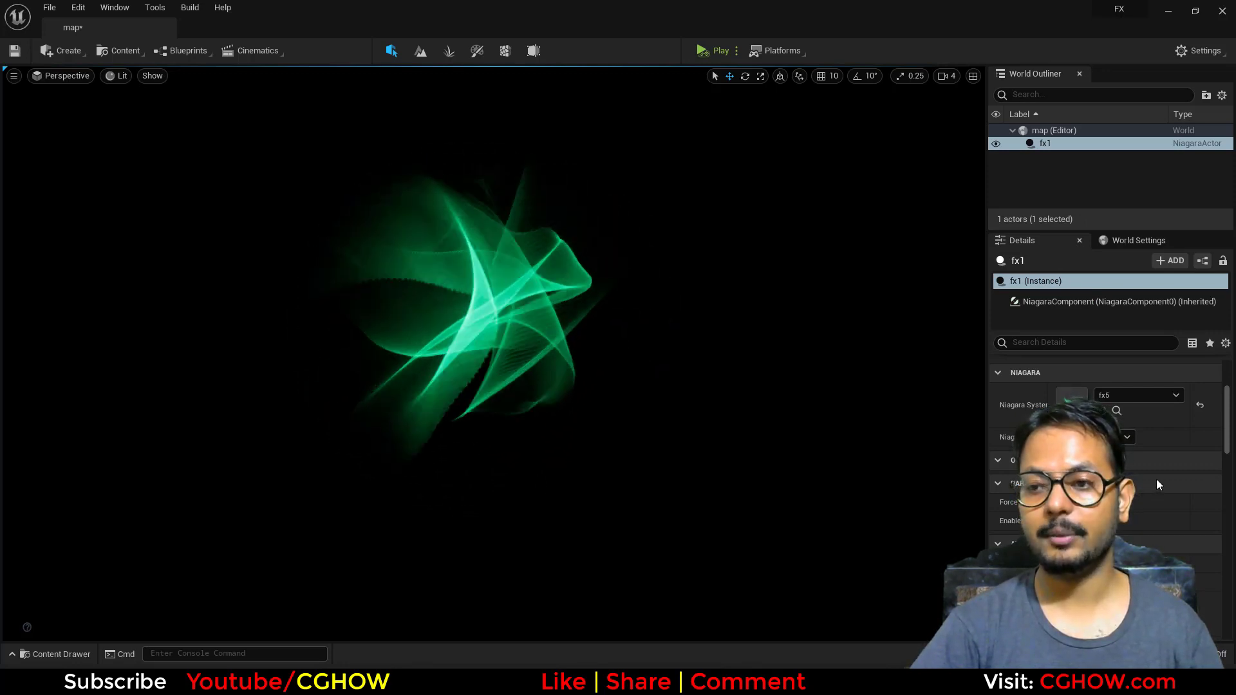
pyautogui.click(1147, 395)
pyautogui.click(1129, 342)
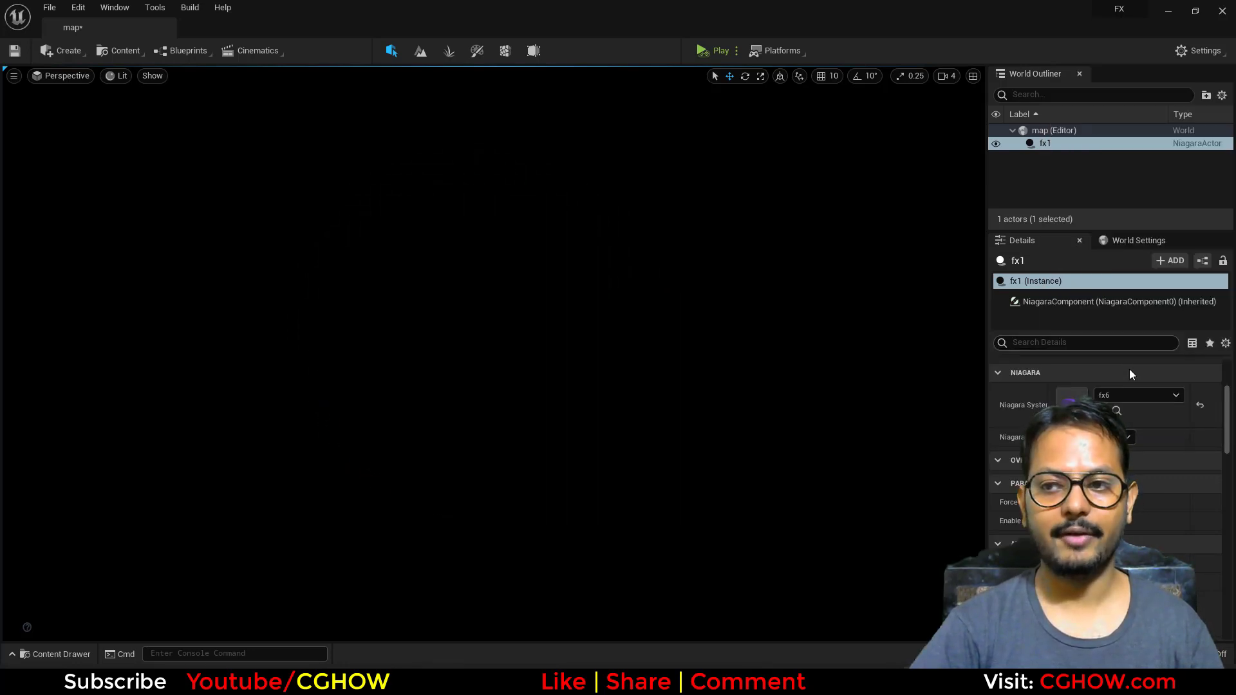
# Step: Switch the fx1 actor's Niagara System to fx7 and then fx8 to preview both effects
pyautogui.click(1140, 395)
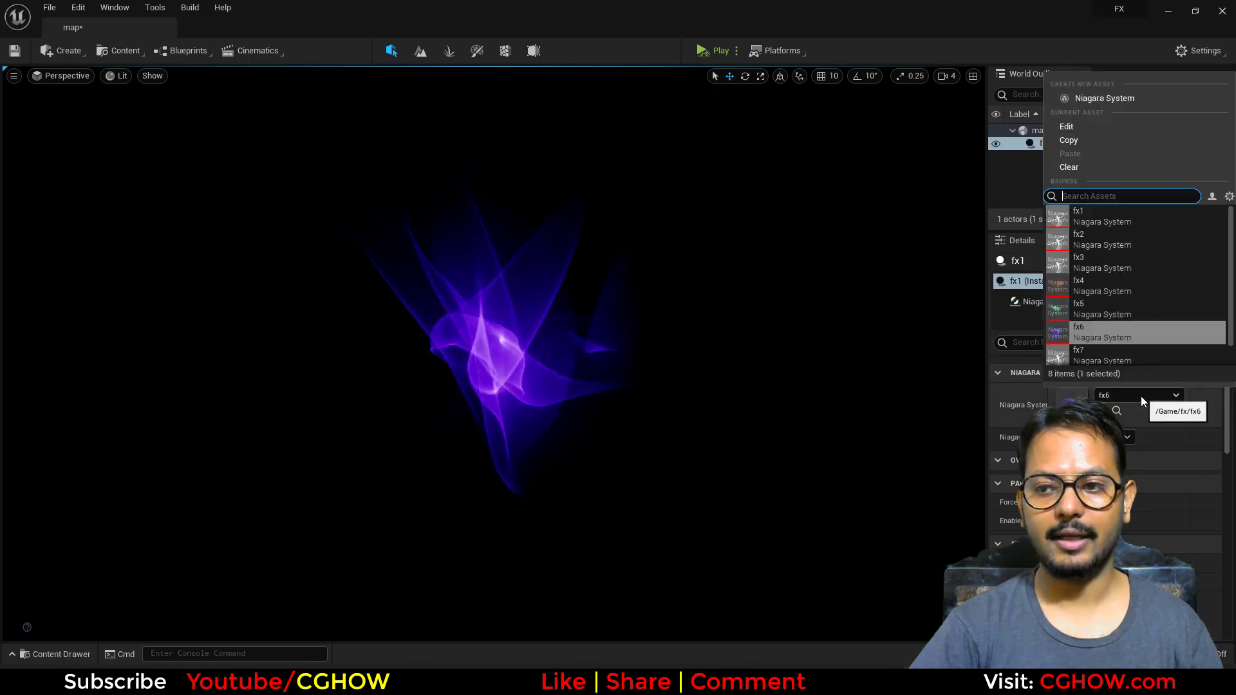
pyautogui.click(1125, 362)
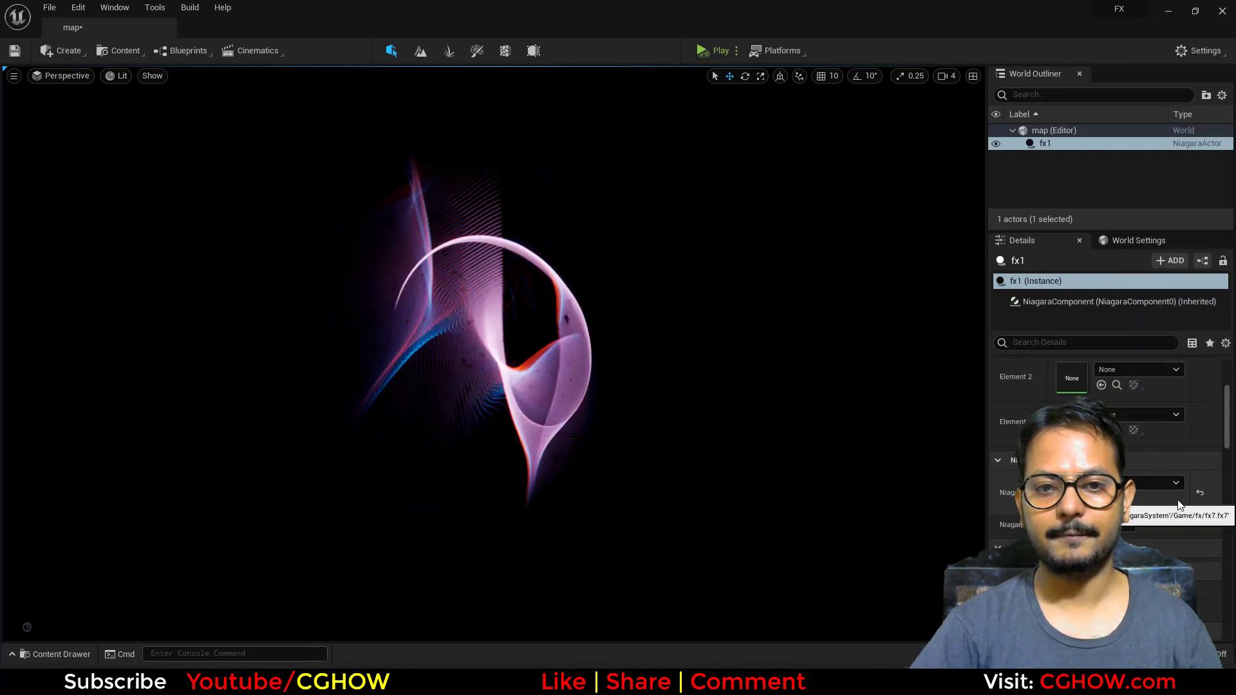
pyautogui.click(1151, 484)
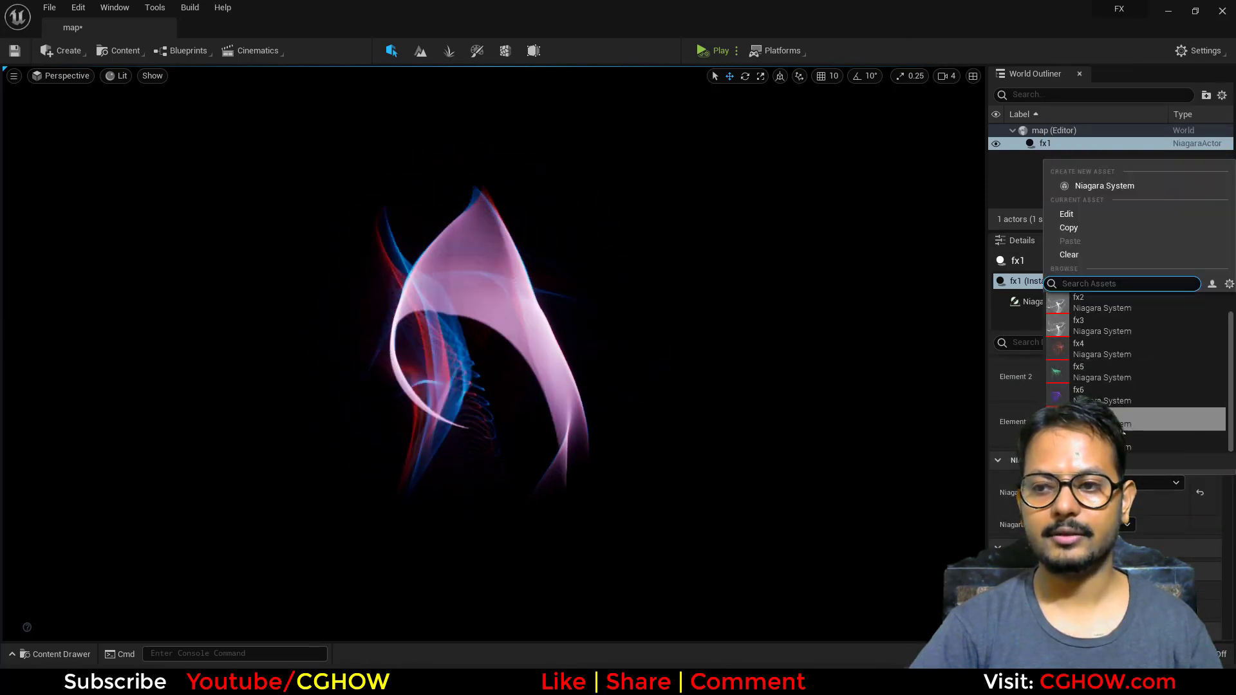
pyautogui.click(1149, 418)
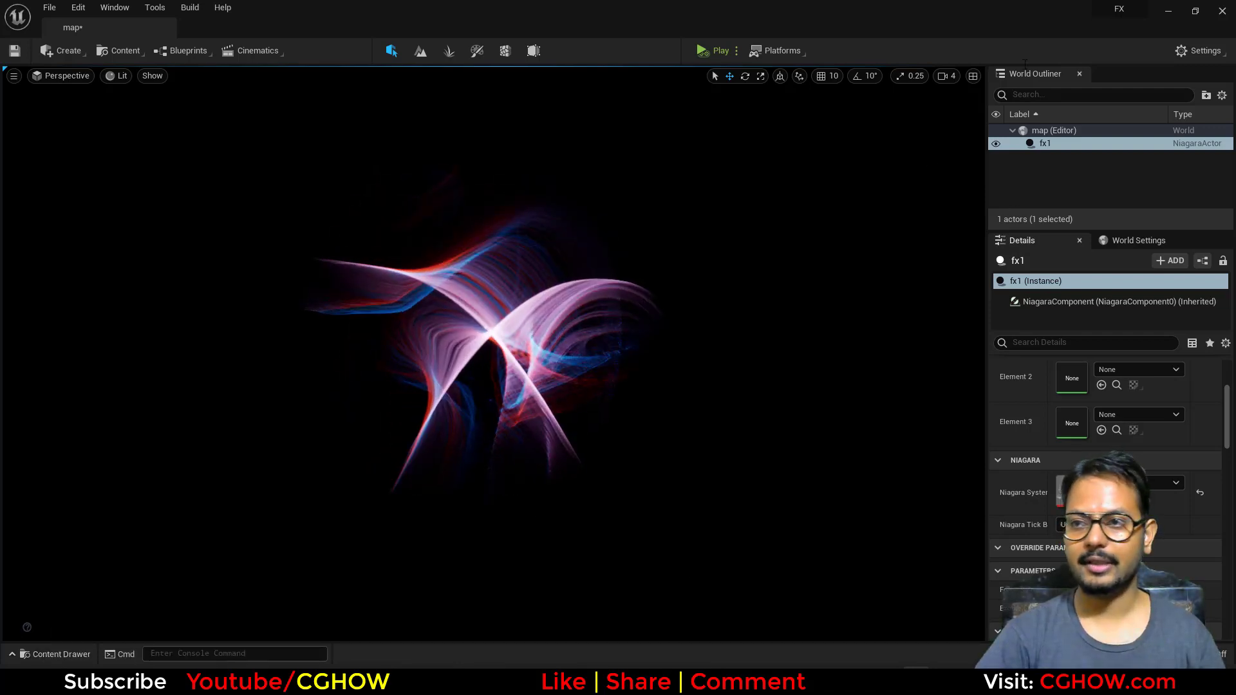
# Step: Dock the content browser in the editor layout and open the fx folder
pyautogui.click(55, 654)
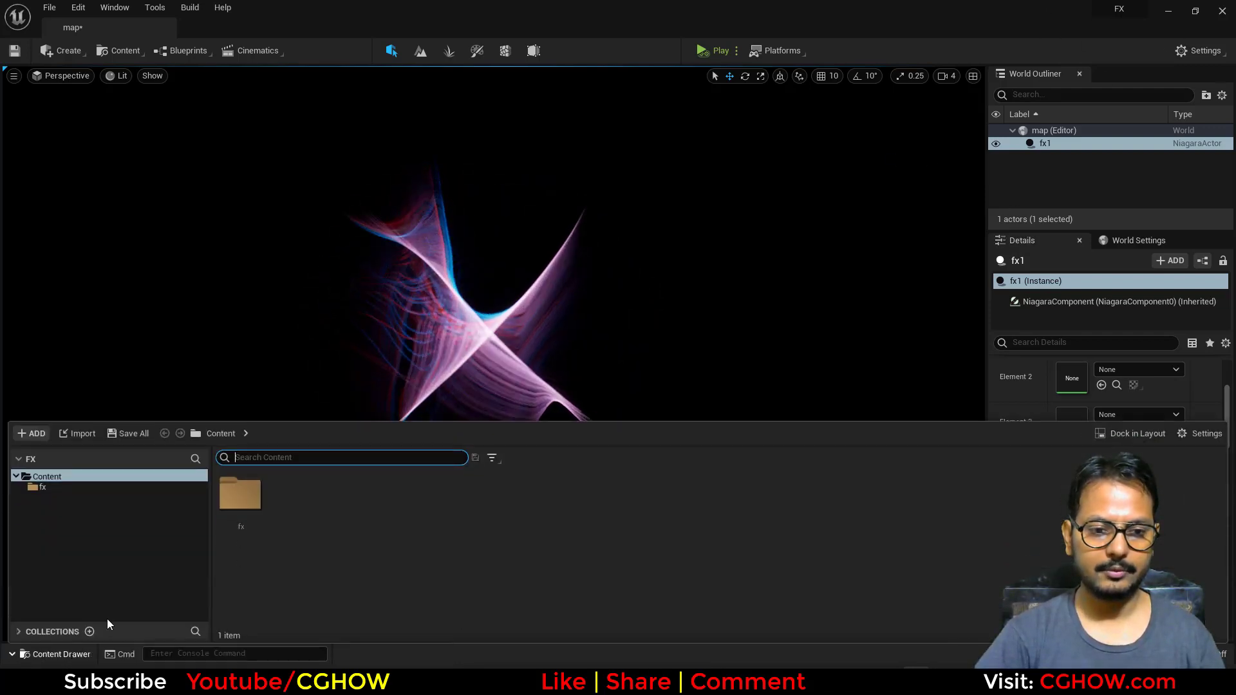
pyautogui.click(1135, 435)
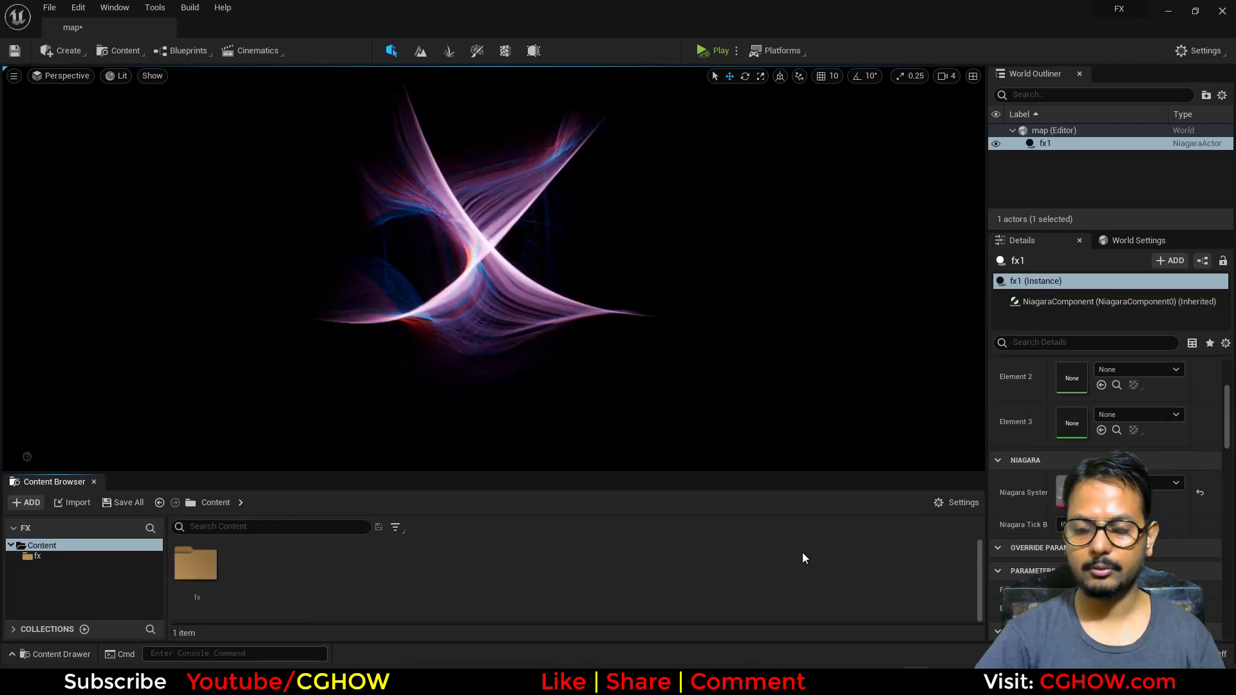
pyautogui.doubleClick(188, 566)
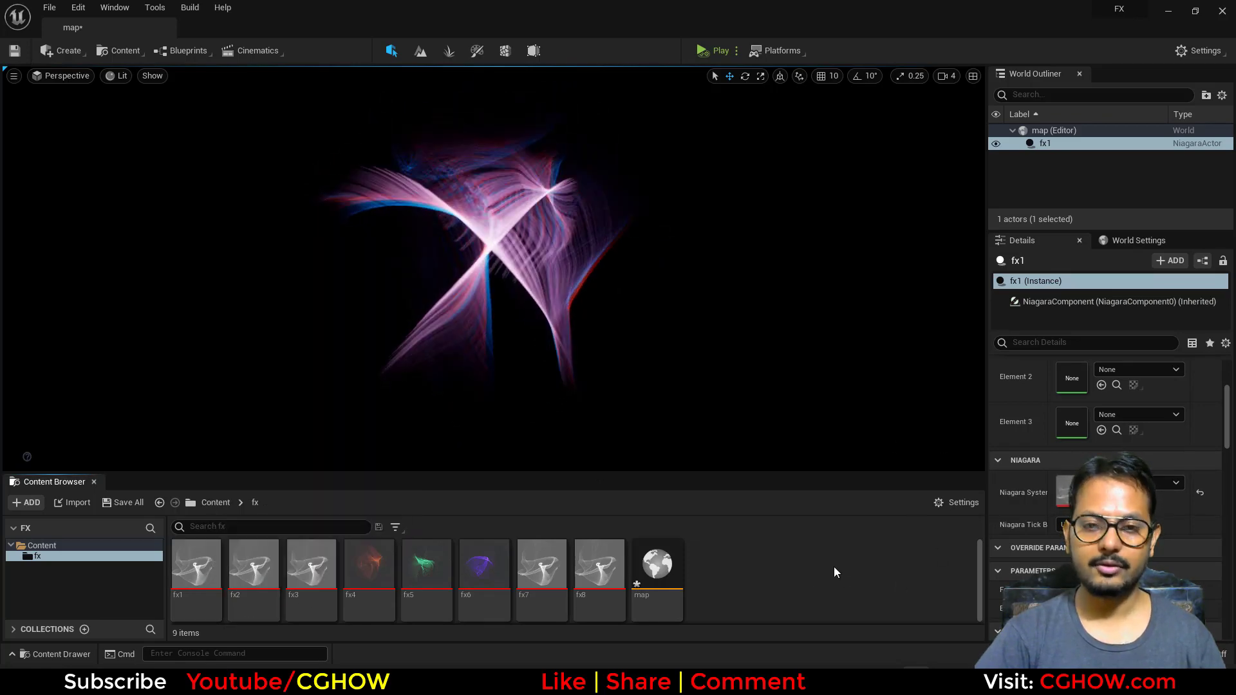
# Step: Open the fx1, fx2 and fx3 assets one by one to view their emitters, returning to the map after each
pyautogui.doubleClick(201, 578)
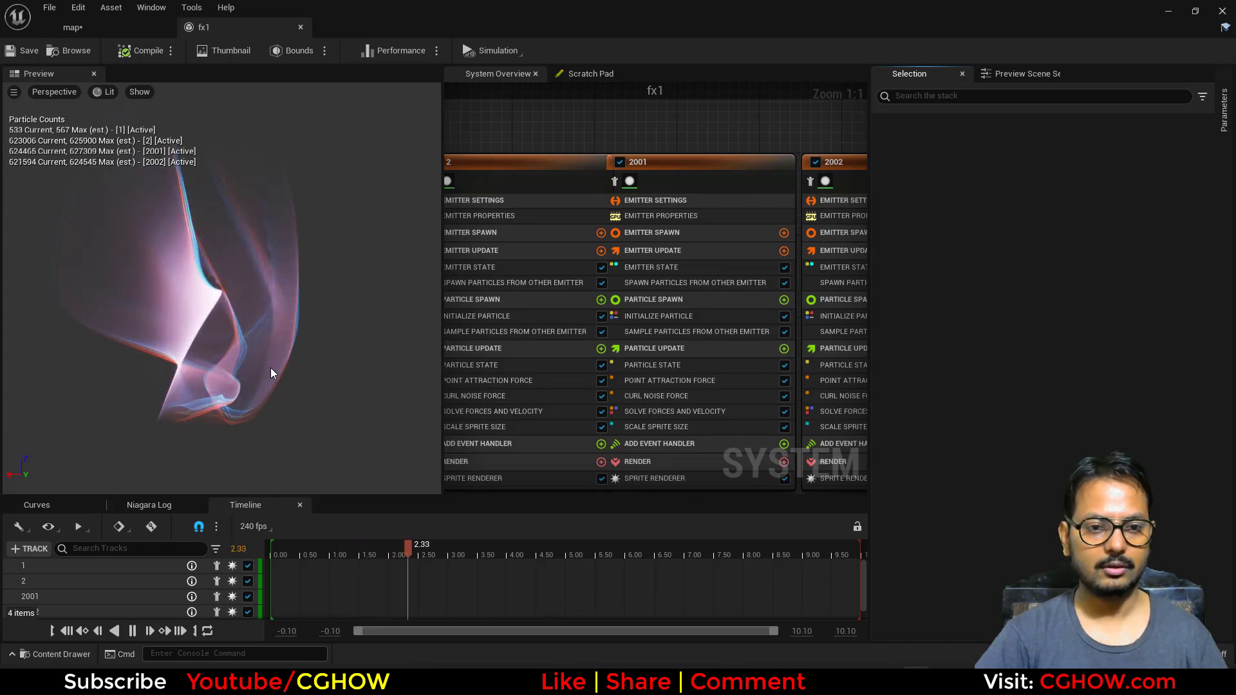
pyautogui.click(136, 29)
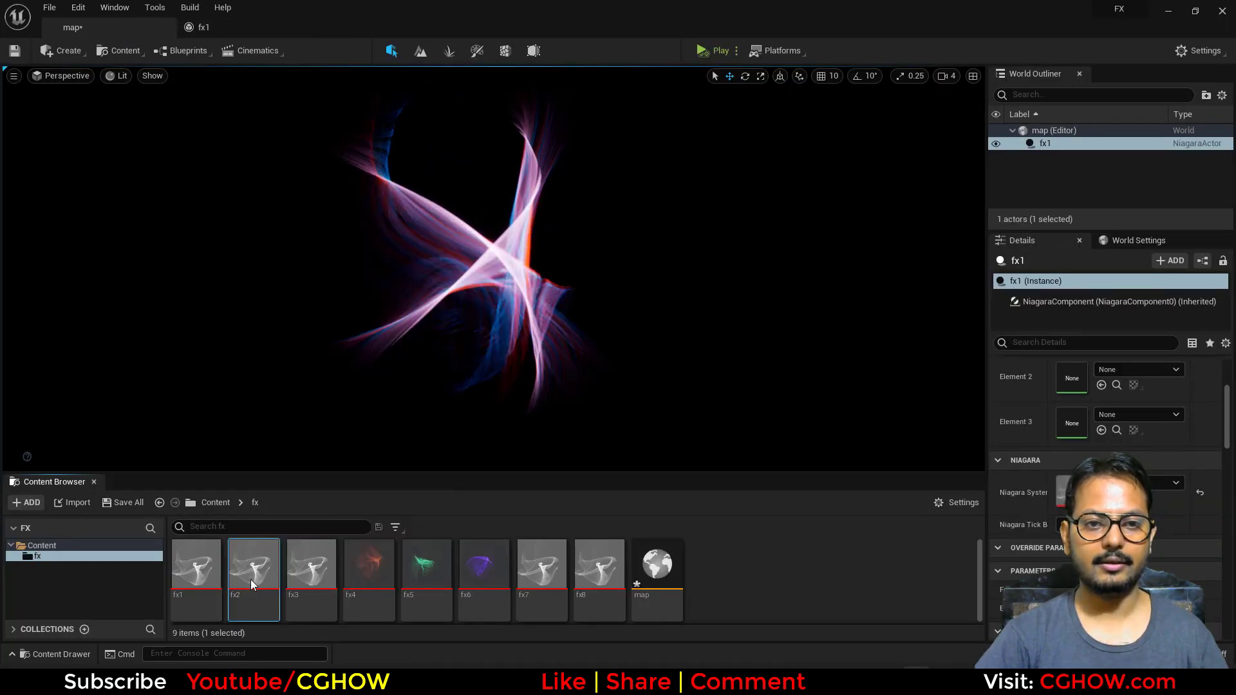
pyautogui.doubleClick(253, 564)
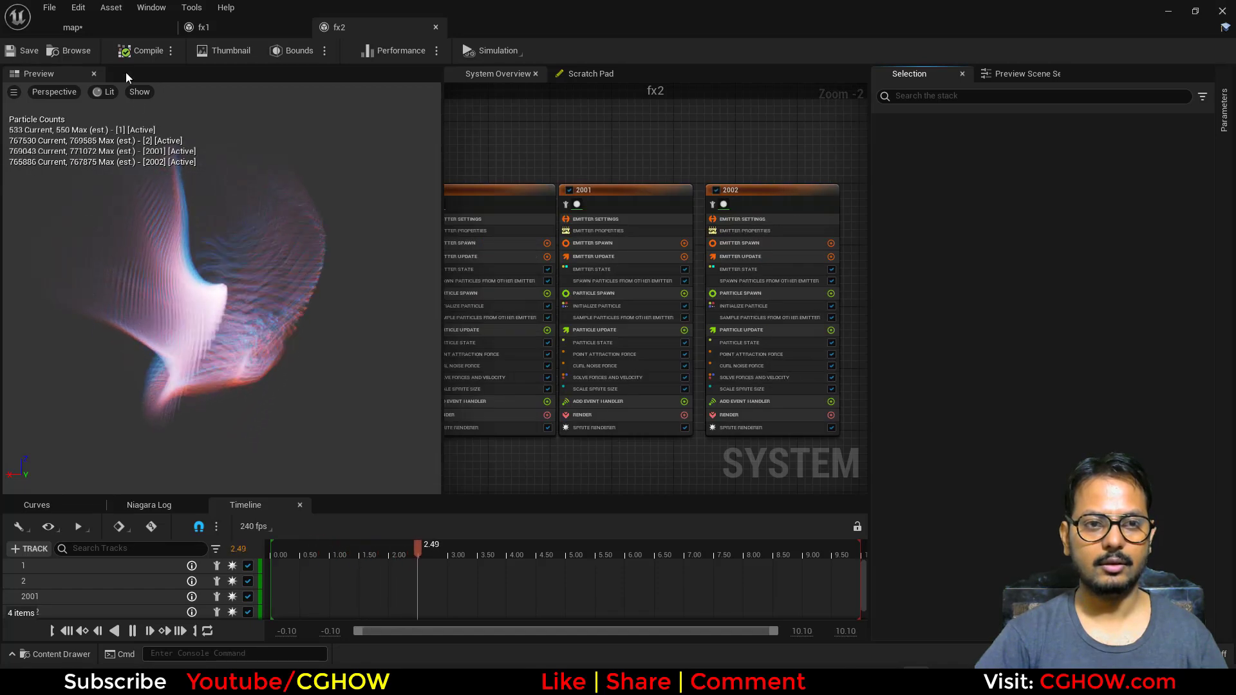
pyautogui.click(116, 27)
pyautogui.doubleClick(310, 569)
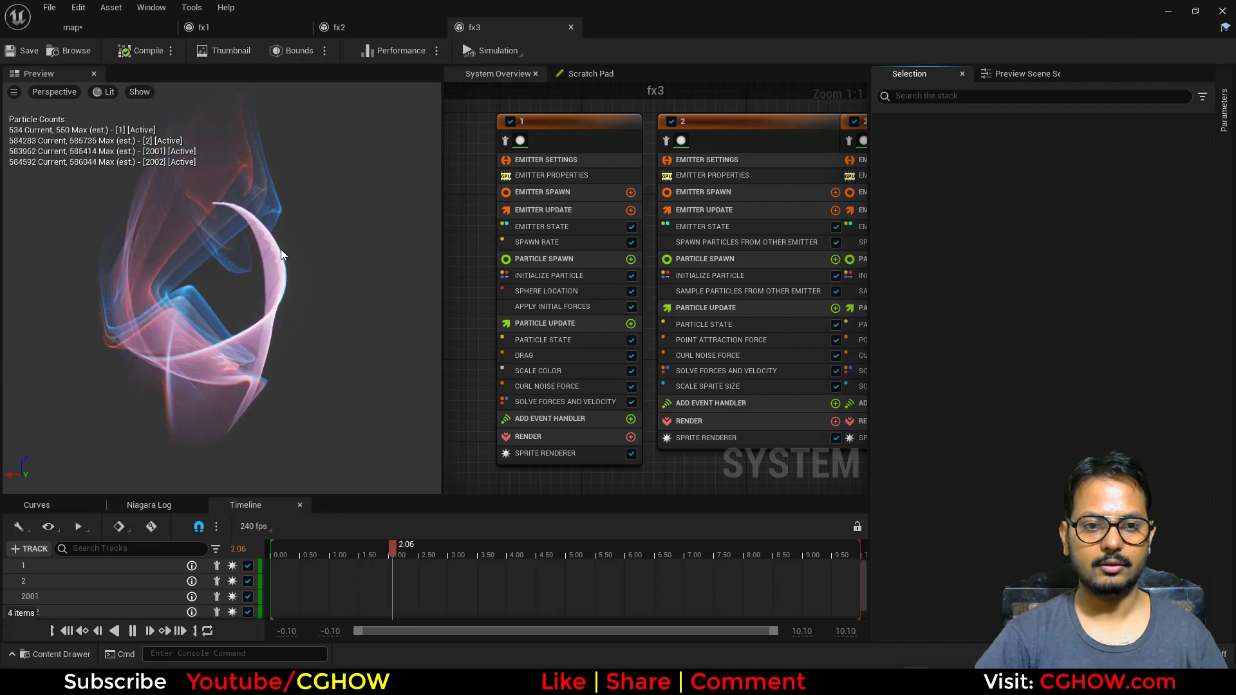
pyautogui.click(134, 32)
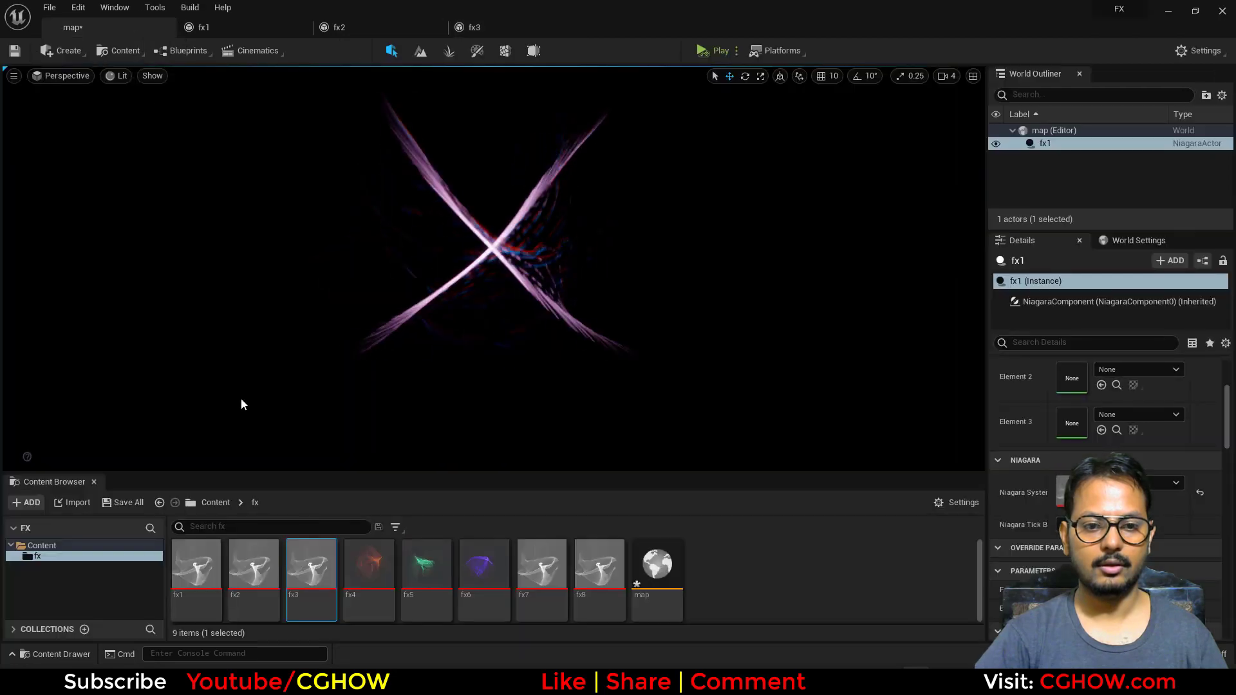
# Step: Open the fx4, fx5 and fx7 assets one by one to view their emitters, returning to the map after each
pyautogui.doubleClick(373, 573)
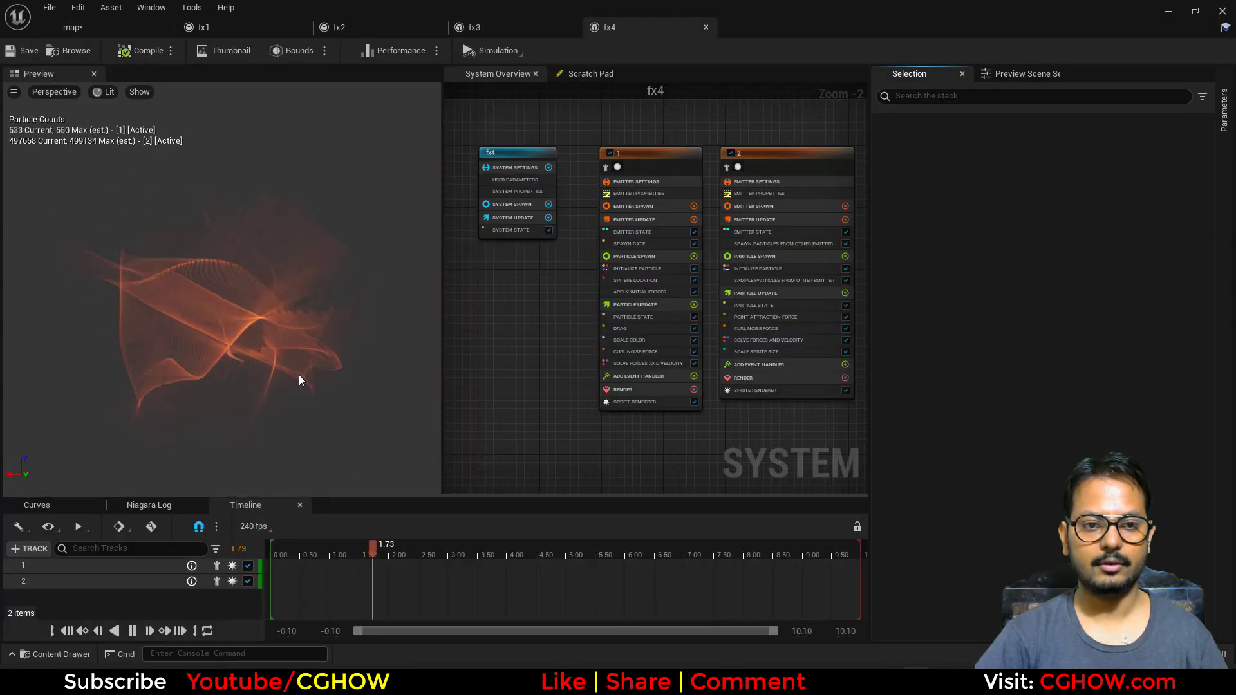
pyautogui.click(110, 27)
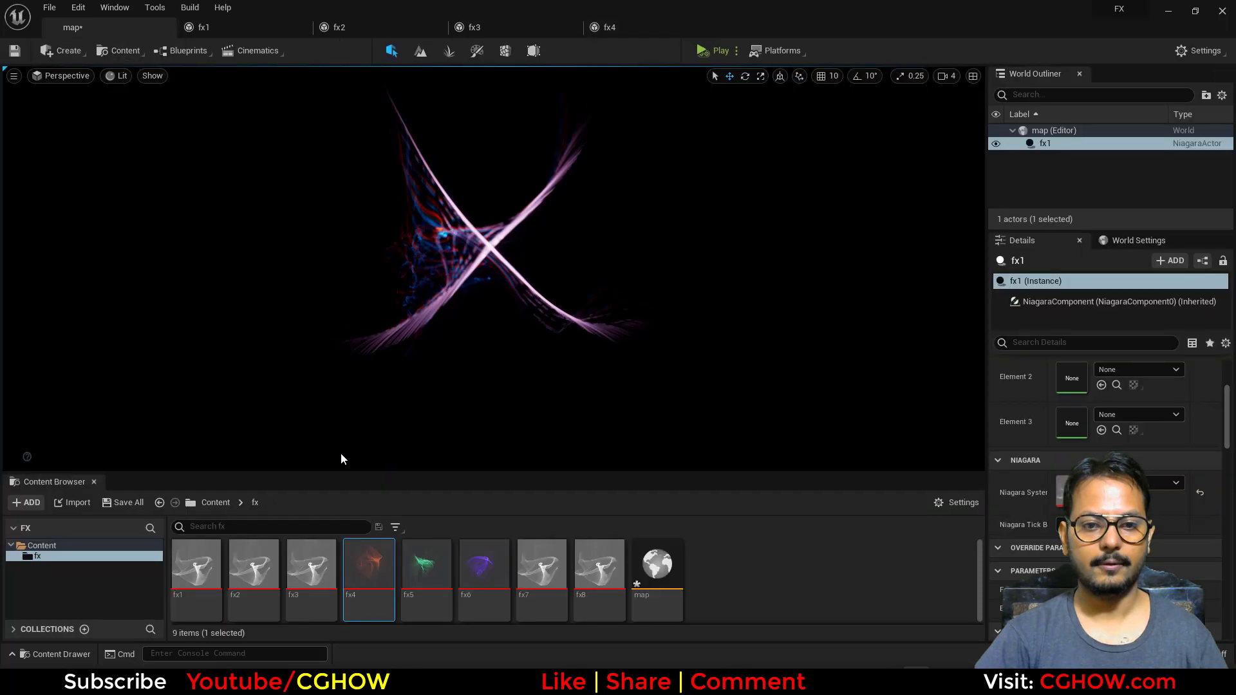
pyautogui.doubleClick(444, 583)
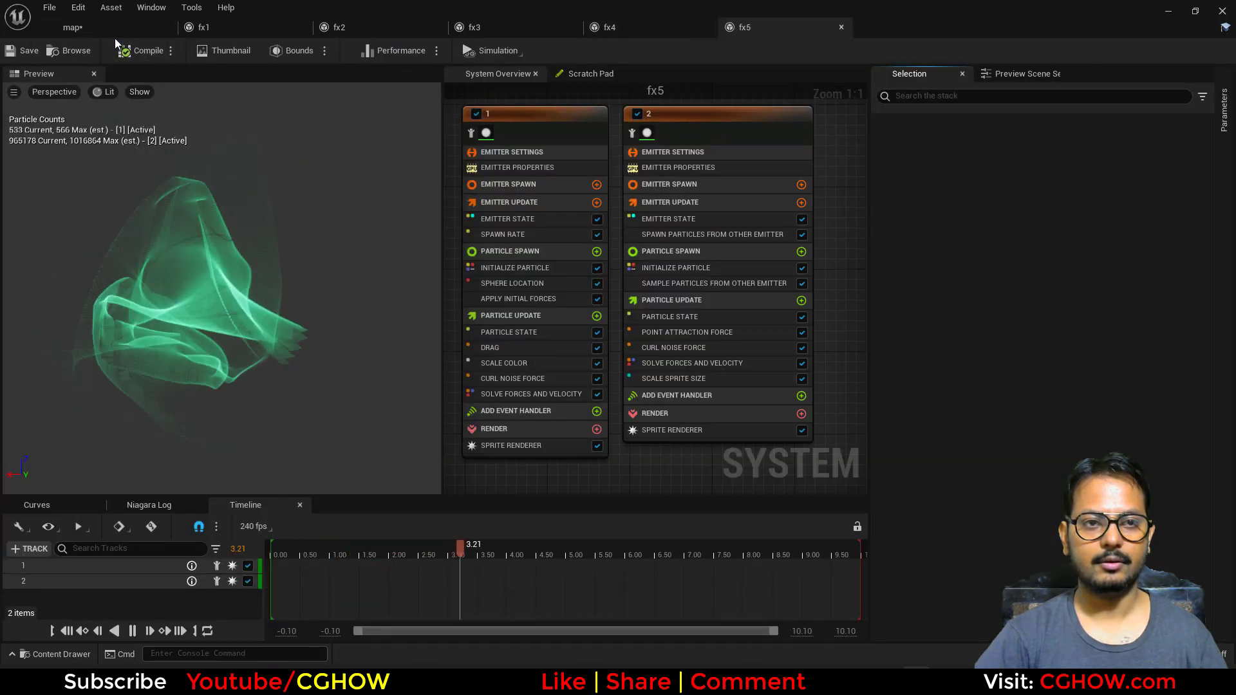
pyautogui.click(132, 41)
pyautogui.moveTo(493, 580)
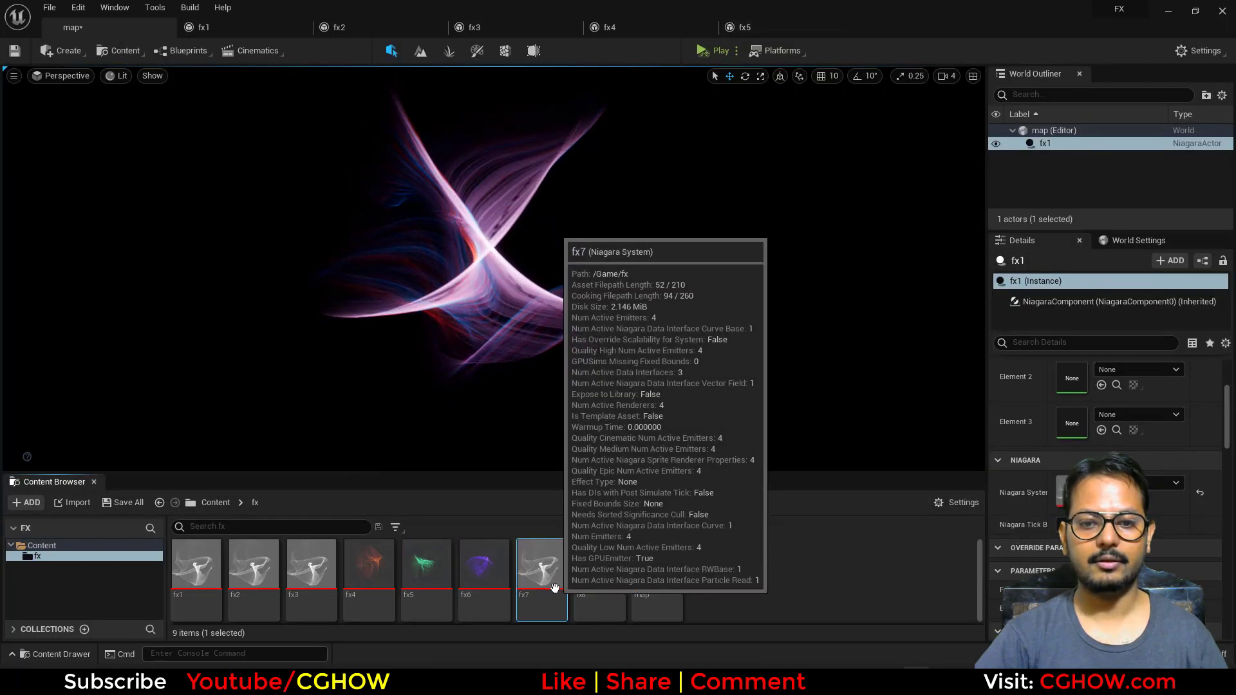
pyautogui.doubleClick(548, 579)
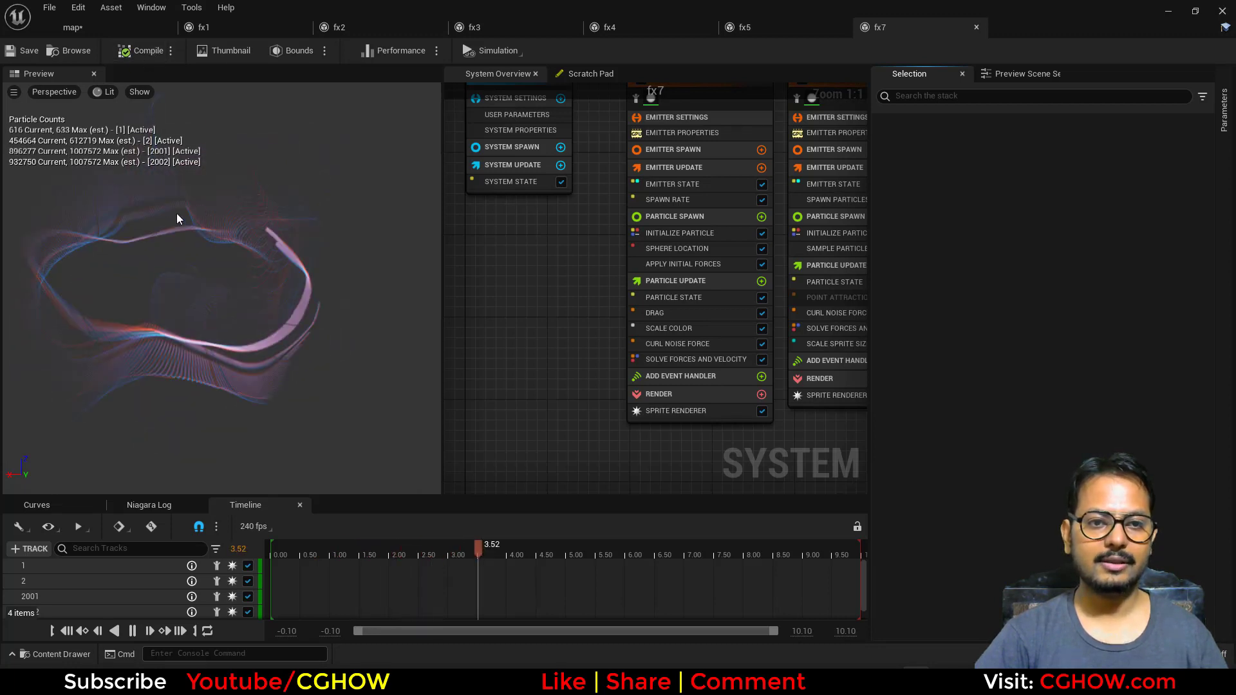
pyautogui.click(73, 27)
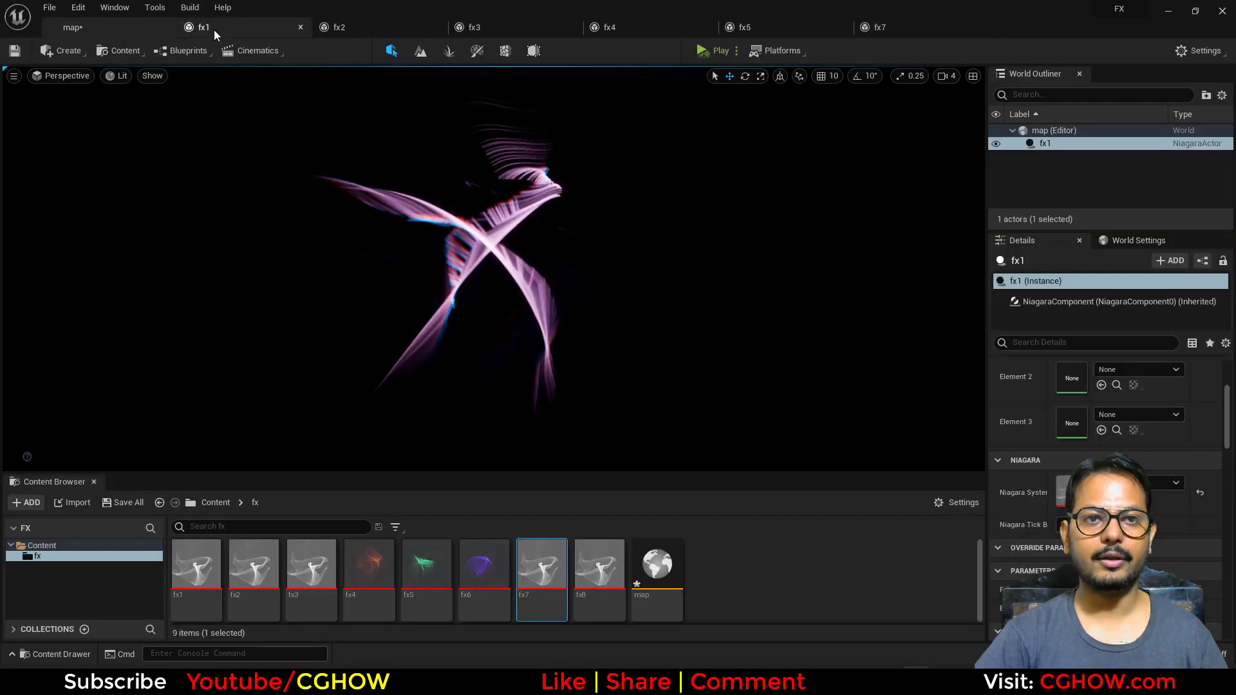
# Step: Close the Niagara editors of fx1, fx2, fx3 and fx4
pyautogui.click(301, 28)
pyautogui.click(301, 28)
pyautogui.click(301, 28)
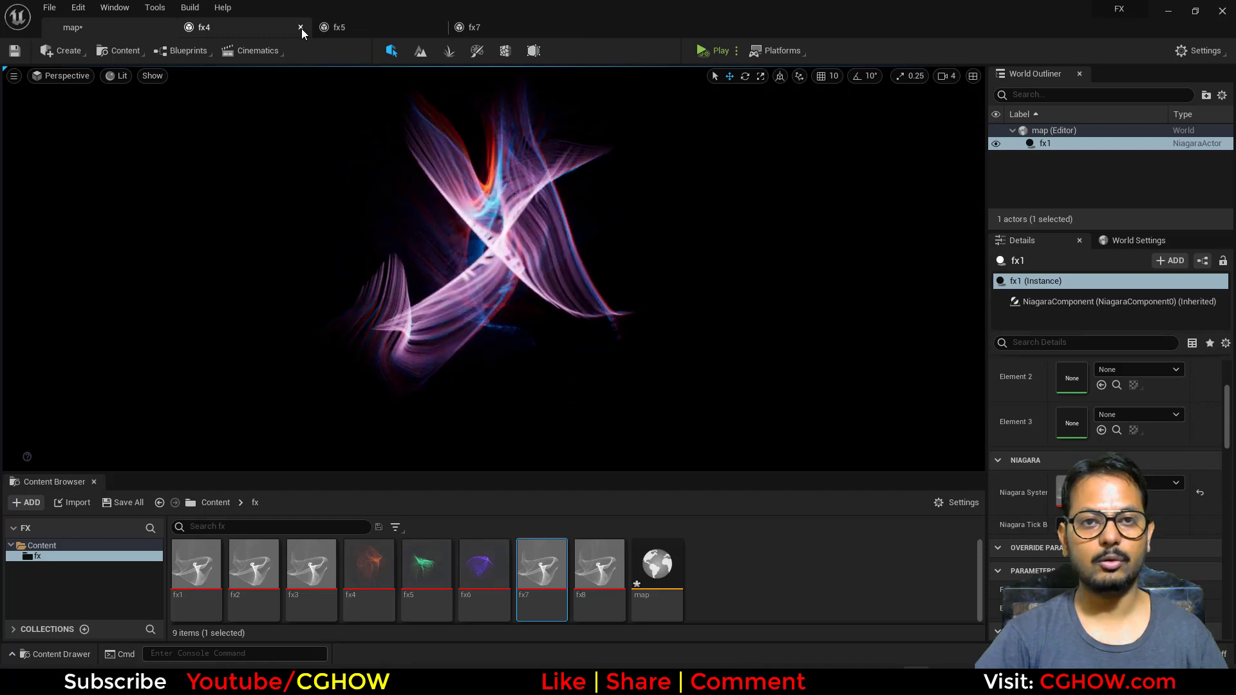
pyautogui.click(300, 28)
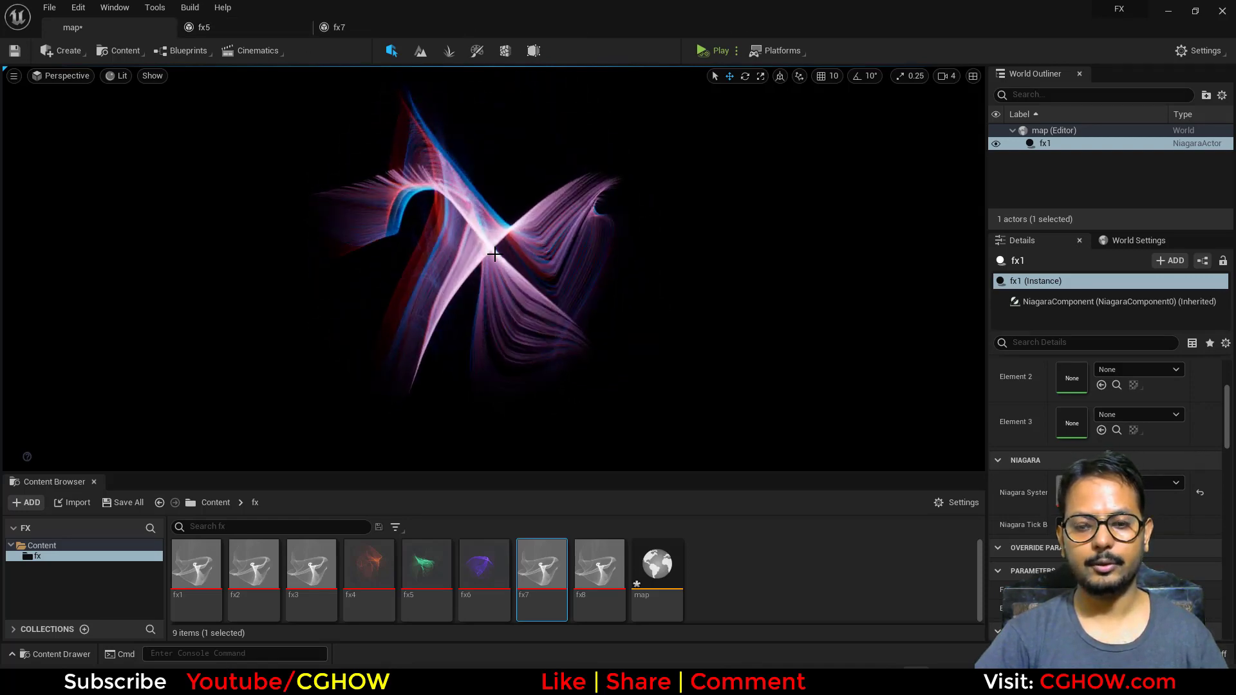
# Step: Turn off realtime rendering in the map viewport and check the fx7 preview in its Niagara editor, then return to the map
pyautogui.click(13, 75)
pyautogui.click(32, 110)
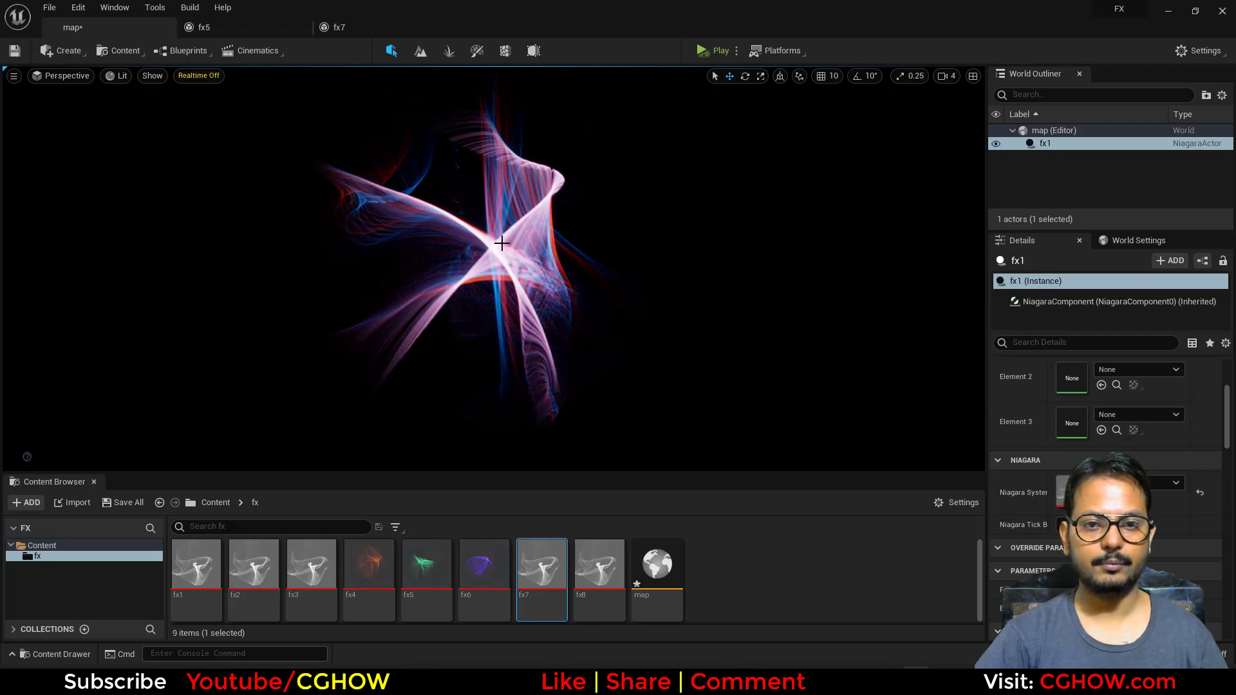
pyautogui.doubleClick(560, 592)
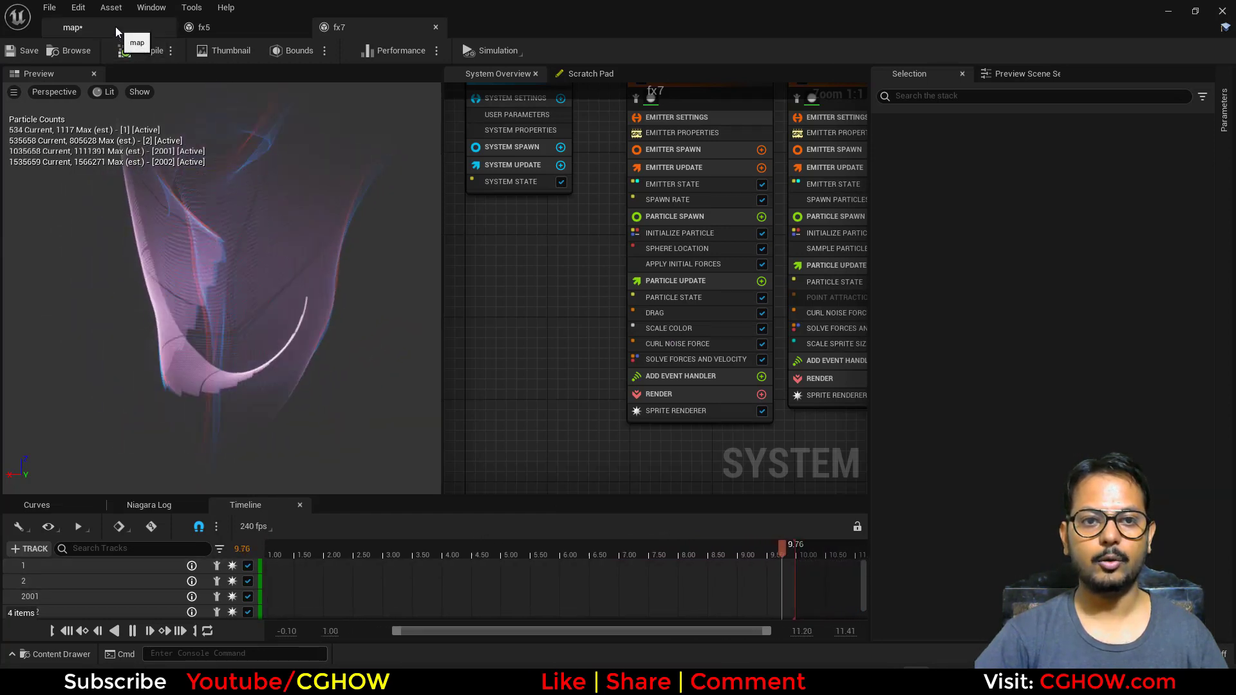
pyautogui.click(73, 27)
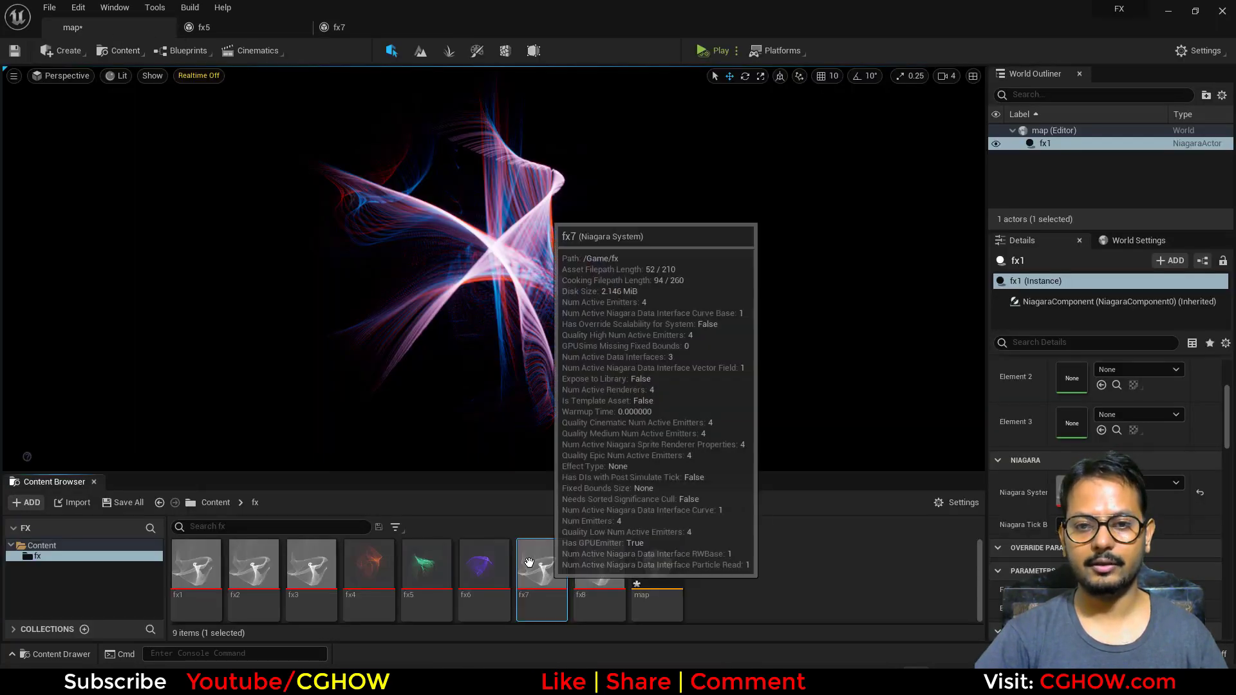
# Step: Assign fx7 as the fx1 actor's Niagara System and test it with a short play session of the level
pyautogui.click(1146, 484)
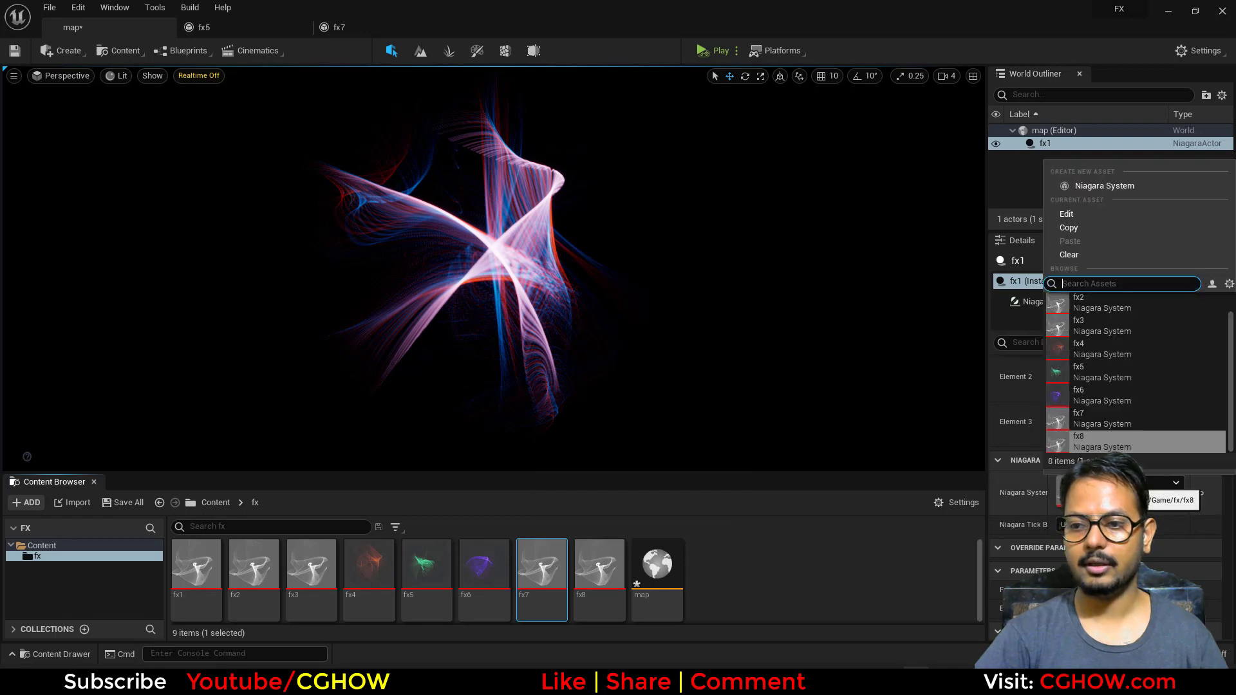
pyautogui.click(1126, 422)
pyautogui.click(716, 50)
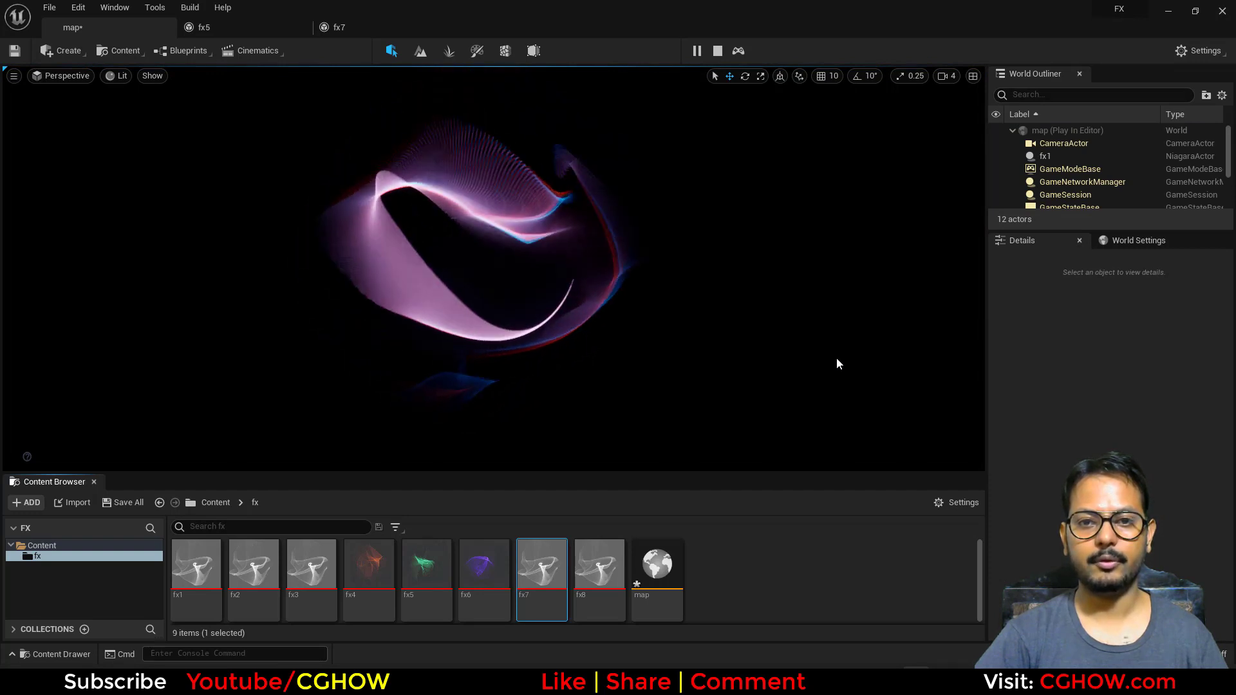
pyautogui.click(718, 50)
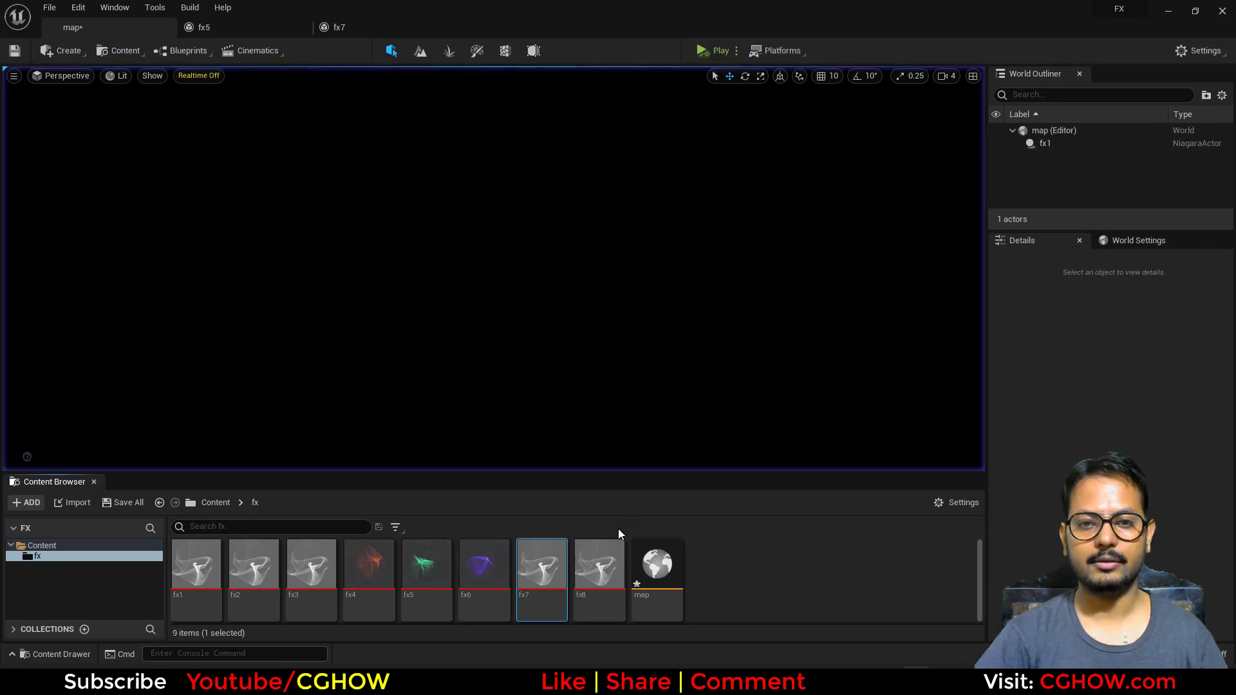
# Step: Turn realtime rendering back on in the map viewport and select the fx1 actor
pyautogui.click(14, 76)
pyautogui.click(49, 112)
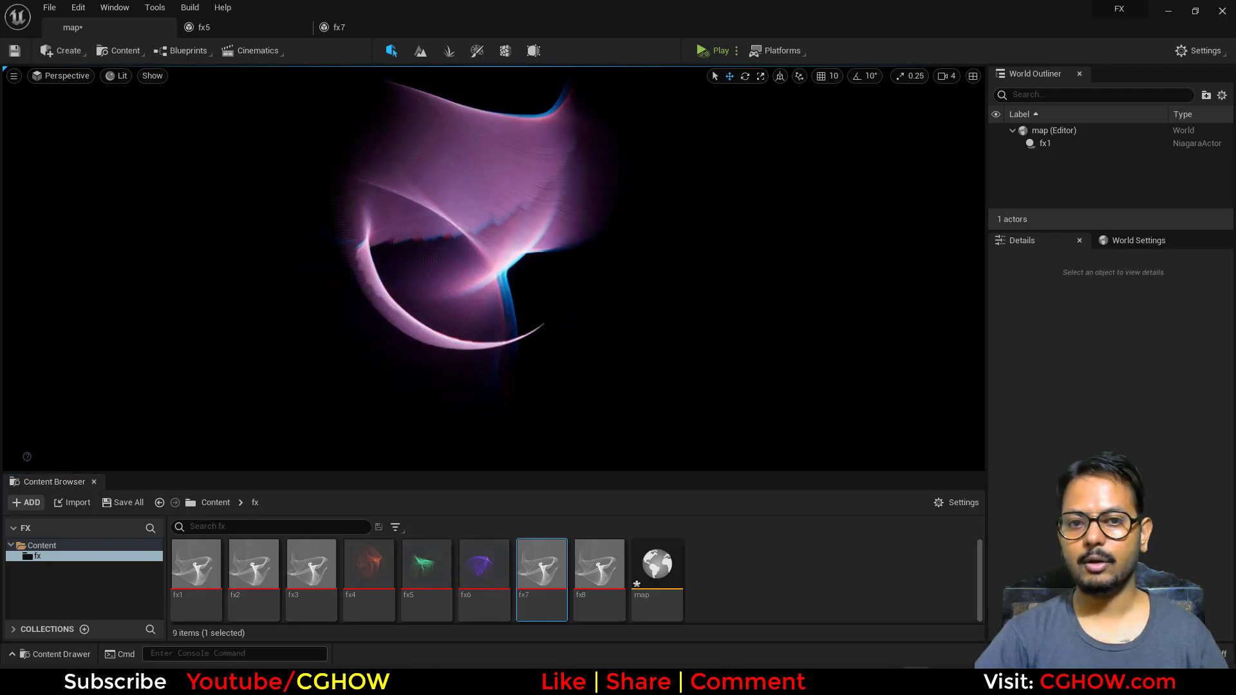
pyautogui.click(1062, 144)
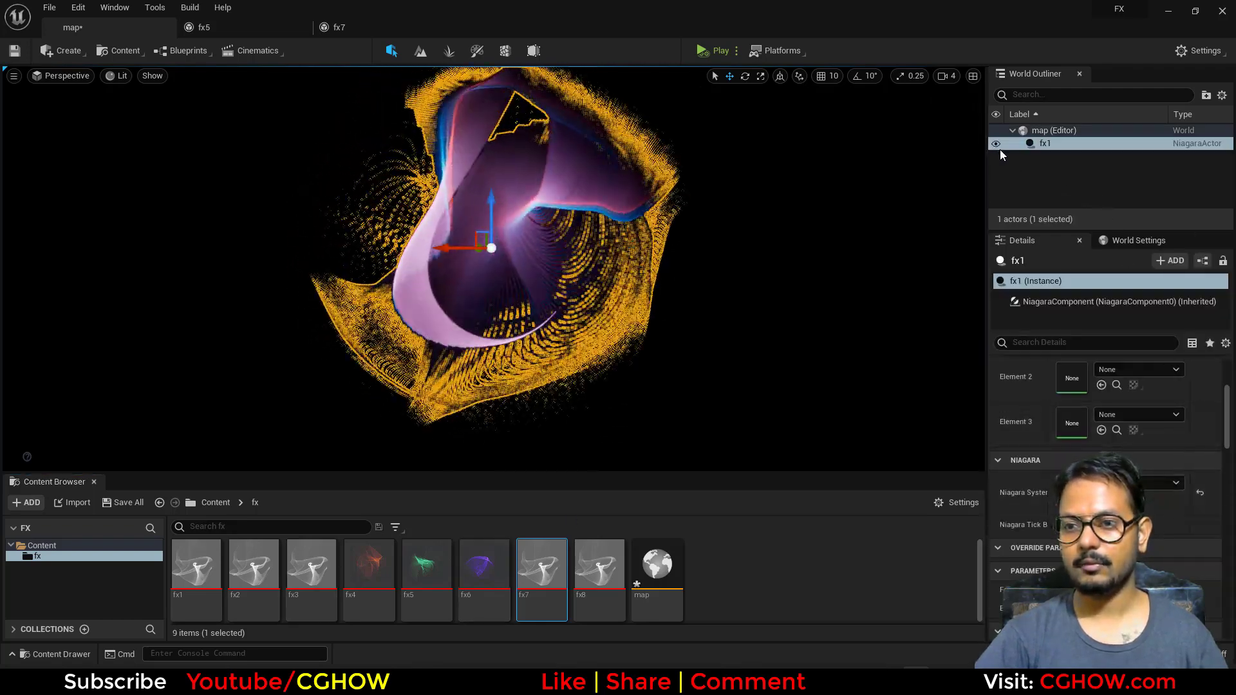
# Step: Hide the fx1 actor in the level and enlarge the Content Browser area below the viewport
pyautogui.click(996, 143)
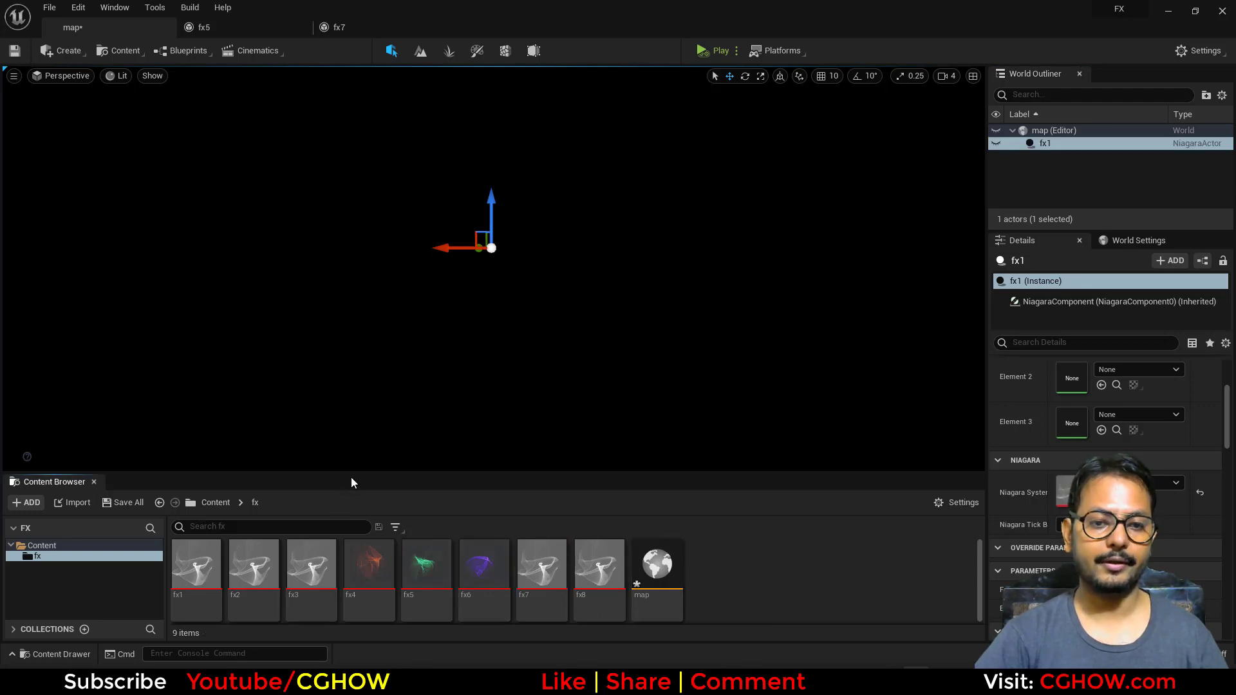
pyautogui.moveTo(356, 473); pyautogui.dragTo(356, 445)
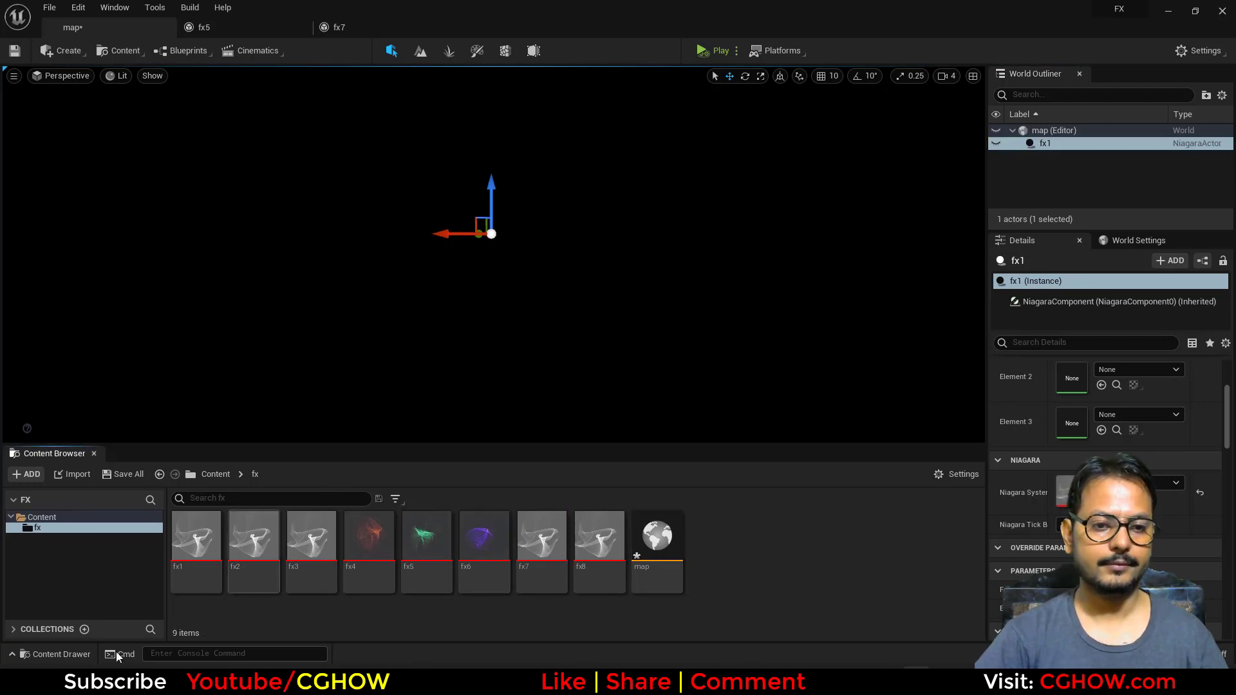
pyautogui.rightClick(763, 554)
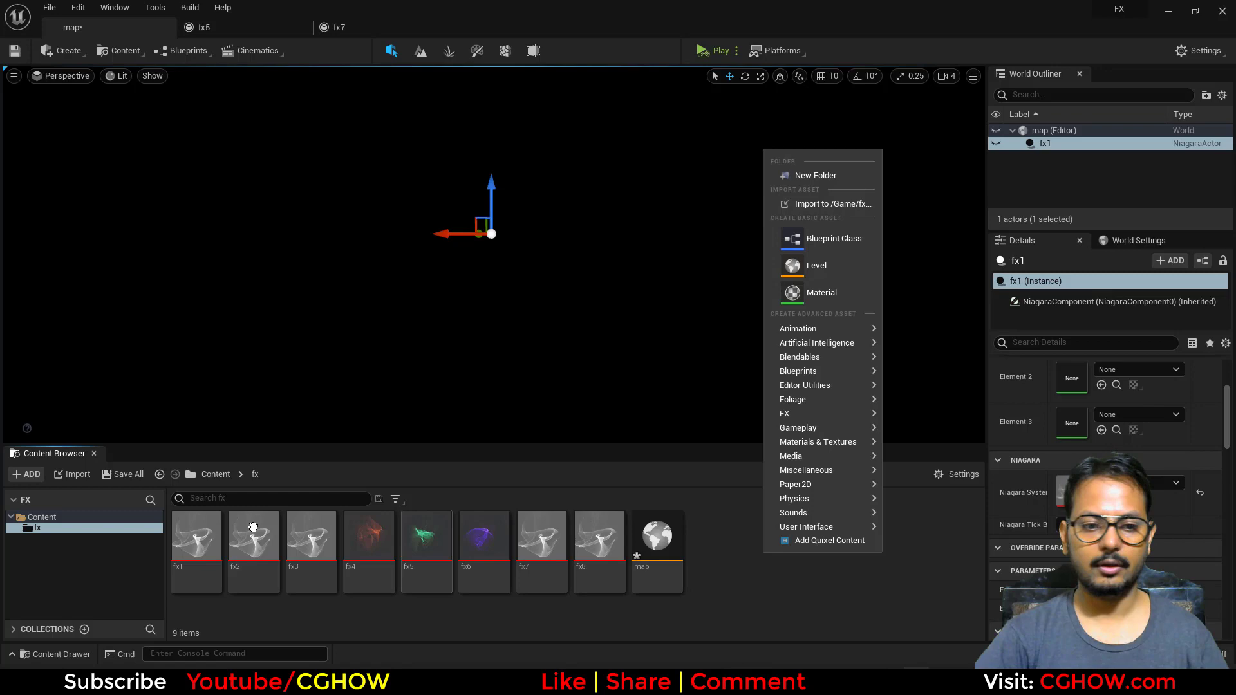
# Step: Open fx1 in its Niagara editor and isolate emitters 1, 2, 2001 and 2002 one at a time to preview each
pyautogui.doubleClick(218, 566)
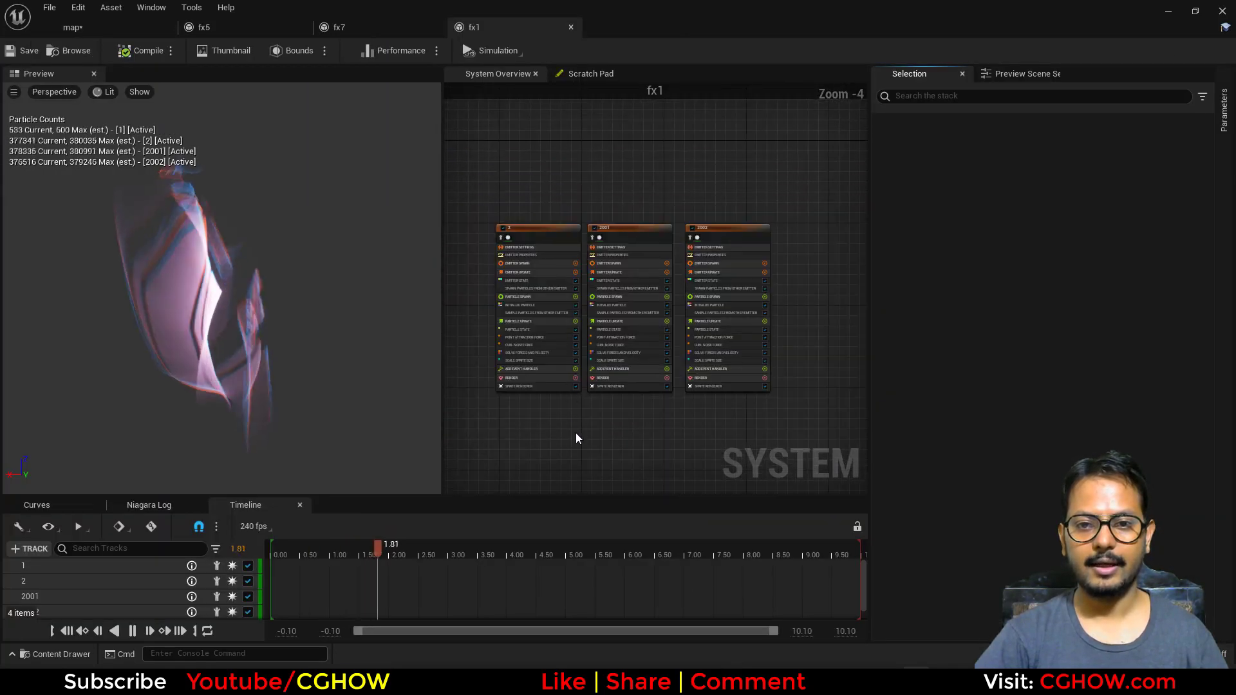
pyautogui.scroll(3, 534, 360)
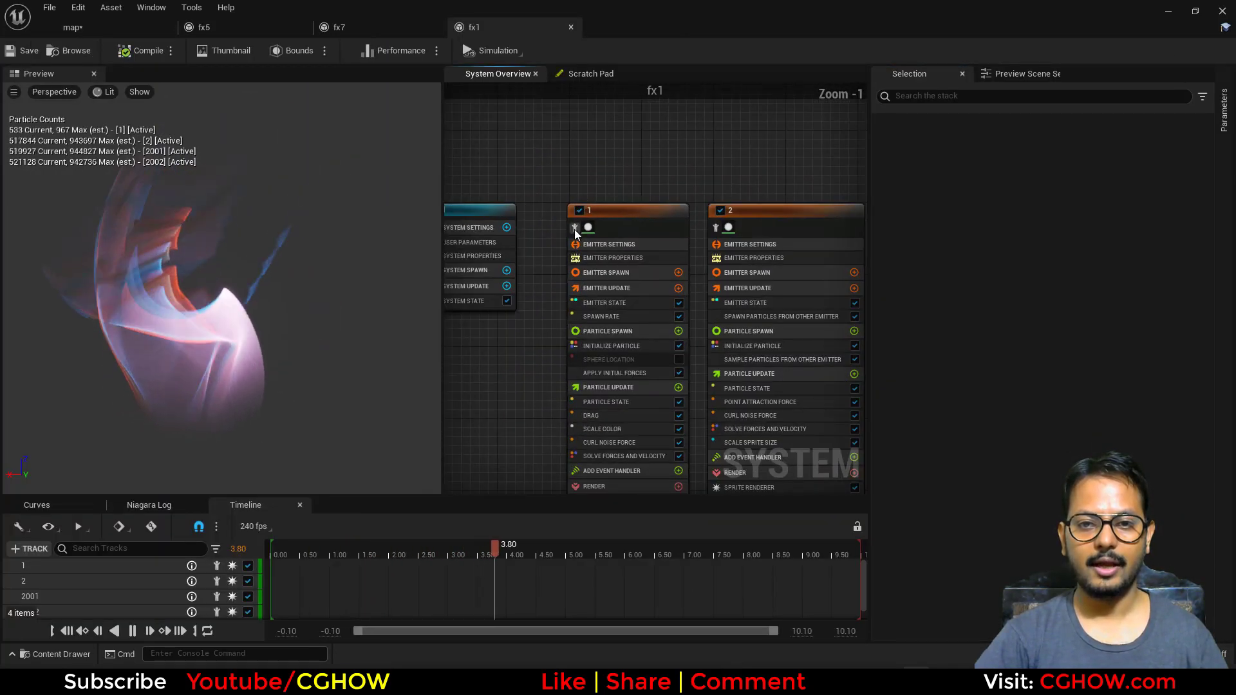
pyautogui.moveTo(532, 367); pyautogui.dragTo(526, 279, button='right')
pyautogui.click(611, 255)
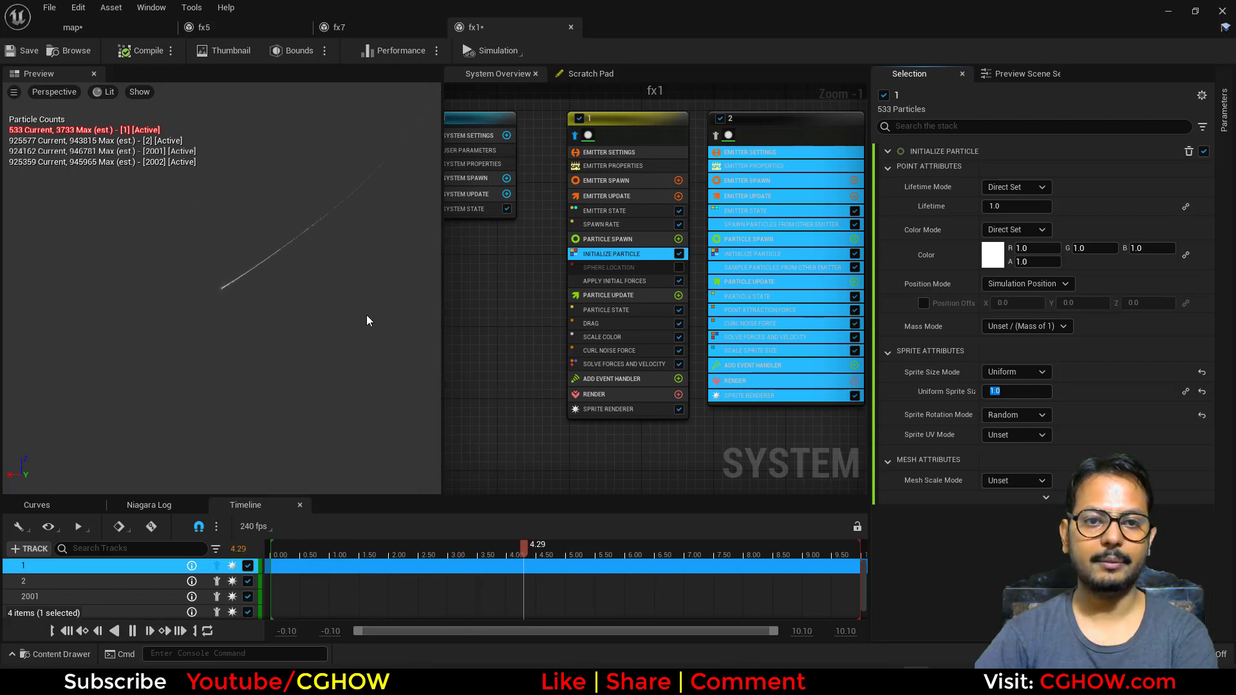
pyautogui.click(715, 136)
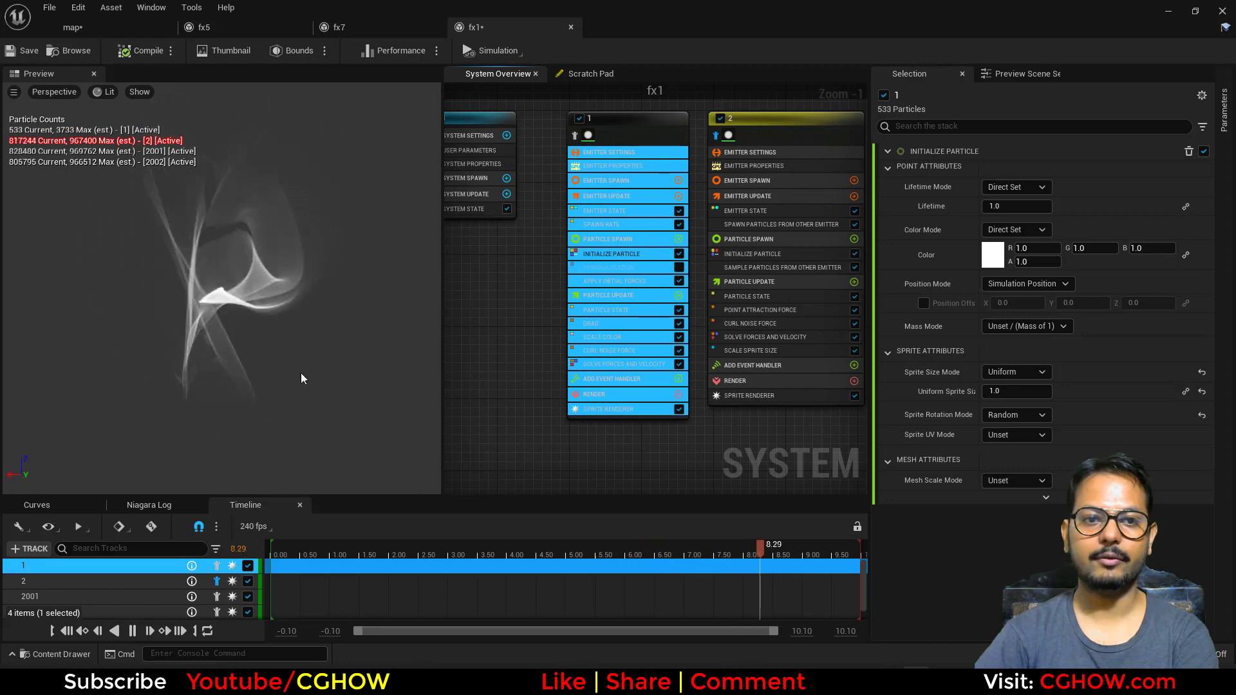
pyautogui.moveTo(732, 413); pyautogui.dragTo(458, 437, button='right')
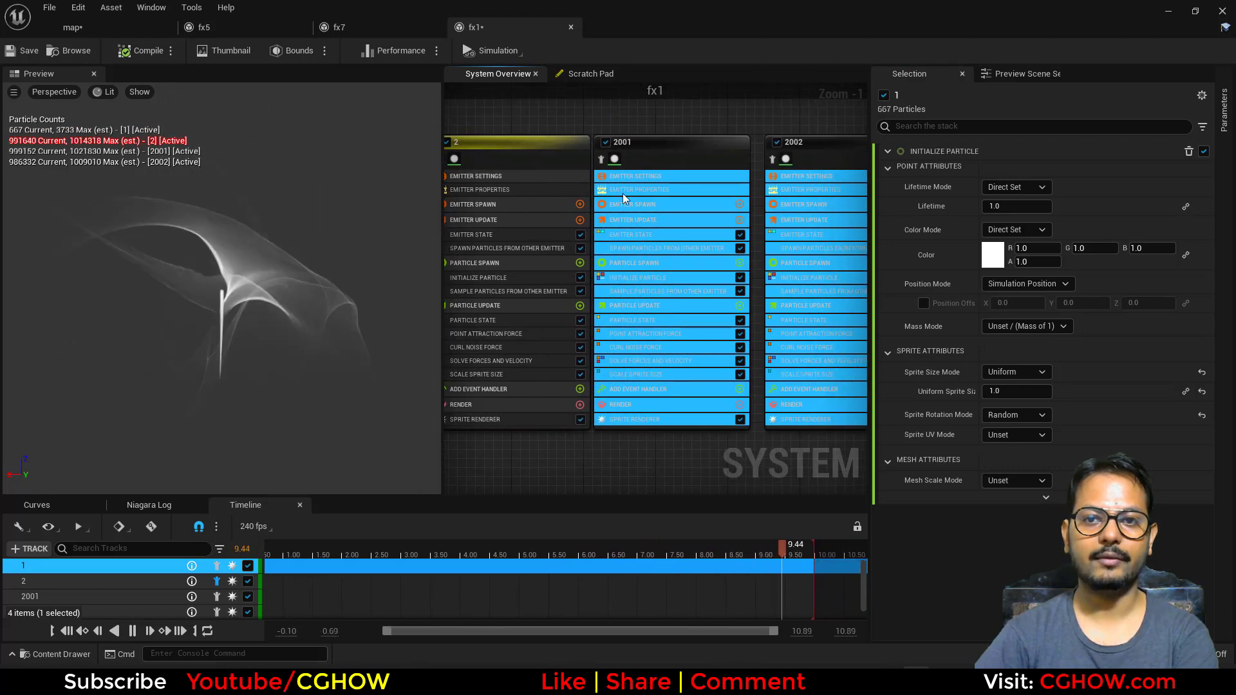
pyautogui.click(602, 160)
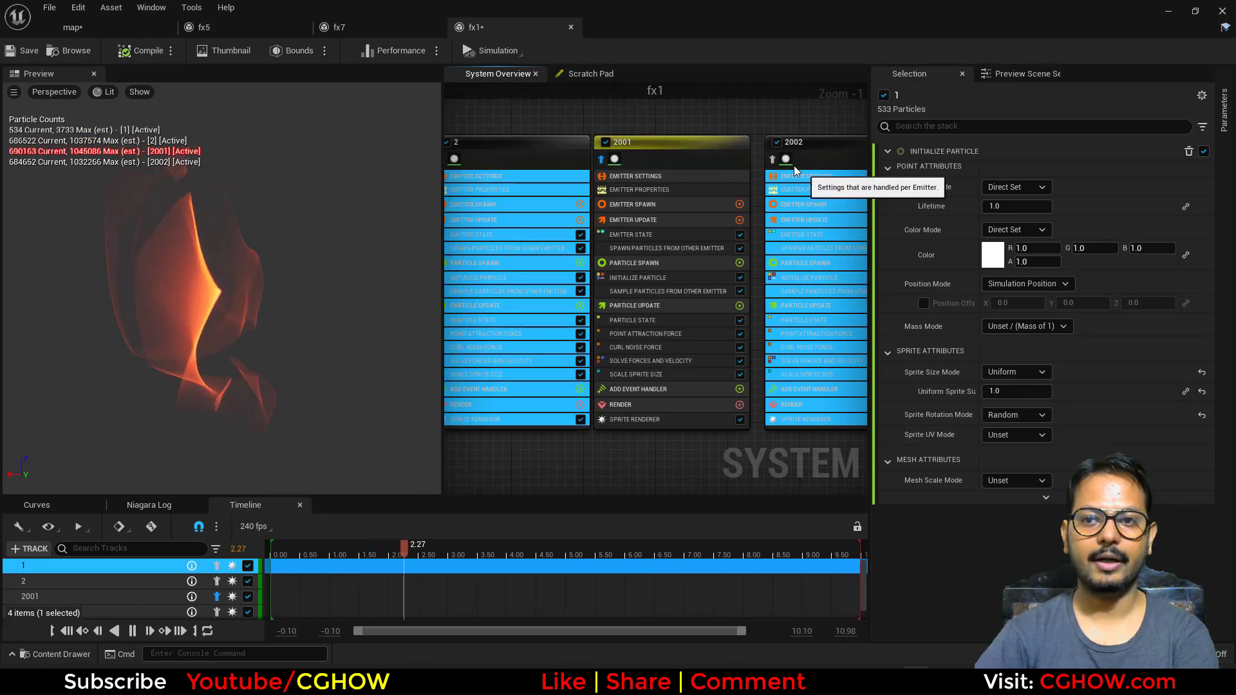
pyautogui.click(774, 160)
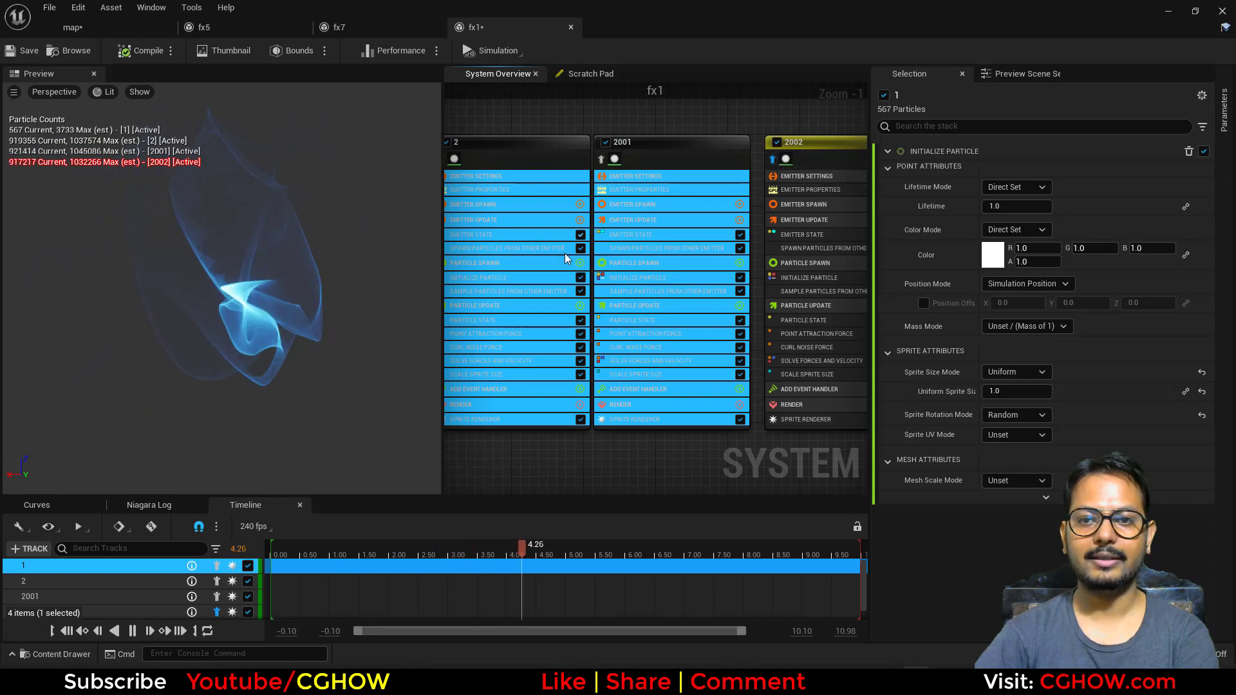
# Step: Isolate fx1's emitters 1 and 2 again for comparison, and turn emitter isolation off
pyautogui.moveTo(593, 484); pyautogui.dragTo(816, 483, button='right')
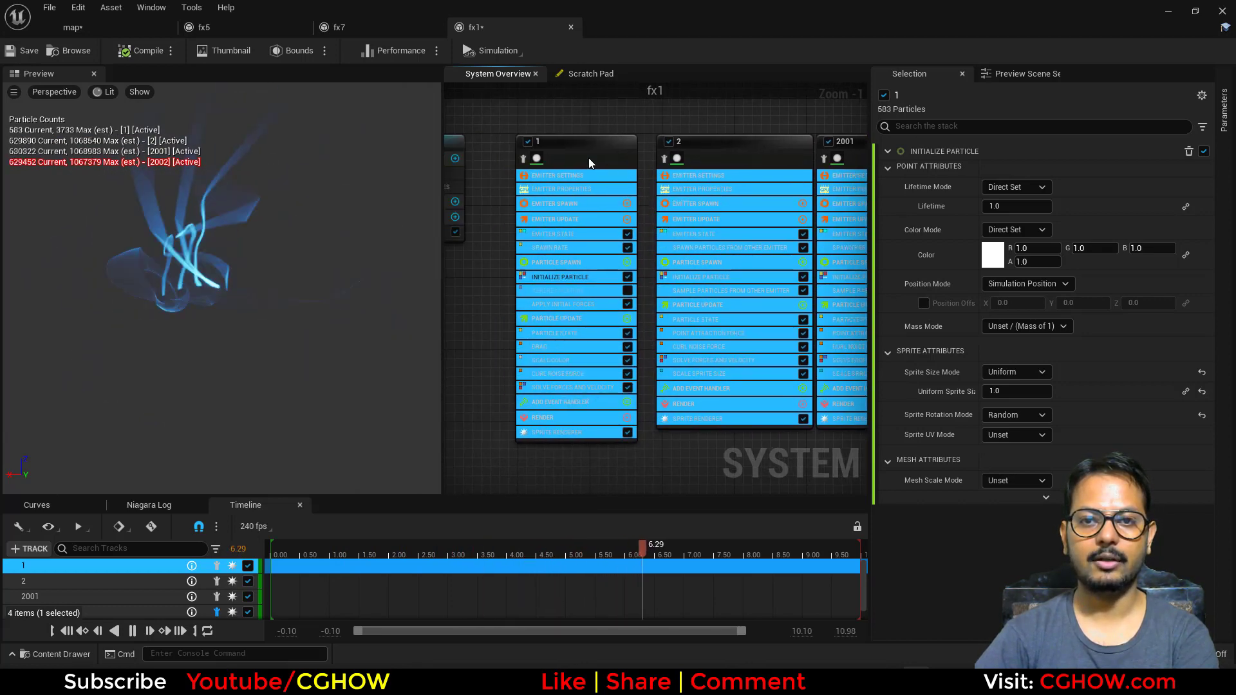
pyautogui.click(524, 159)
pyautogui.click(665, 158)
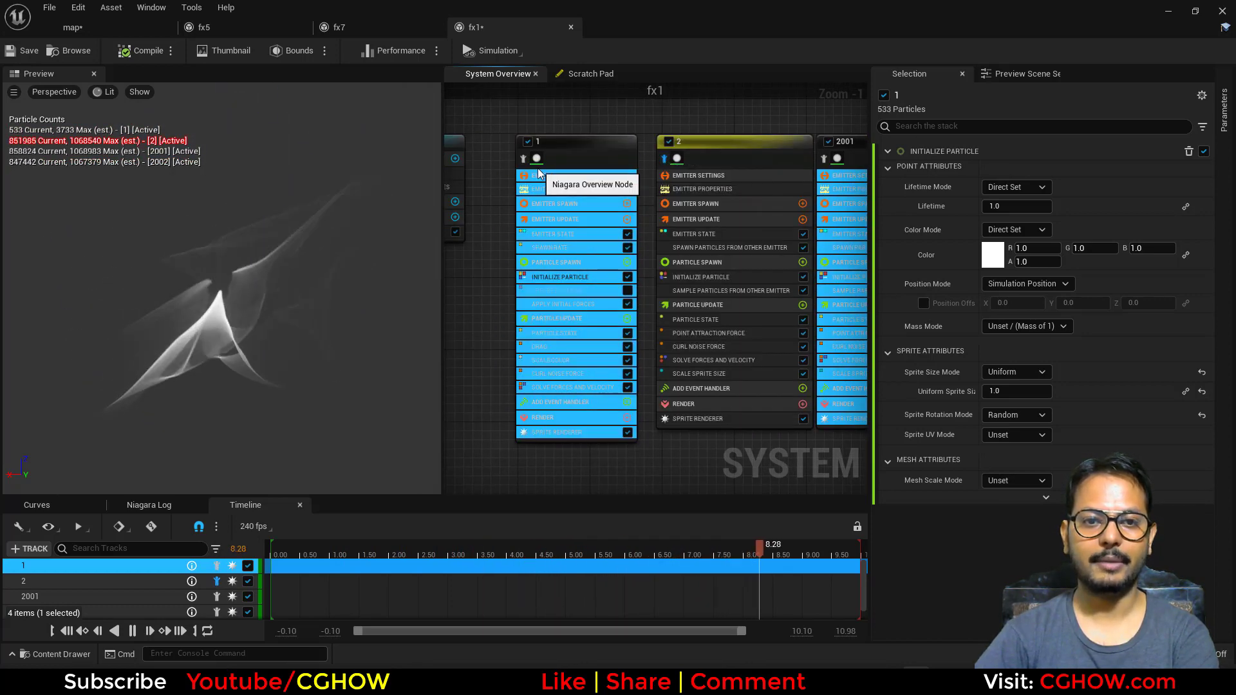
pyautogui.click(664, 158)
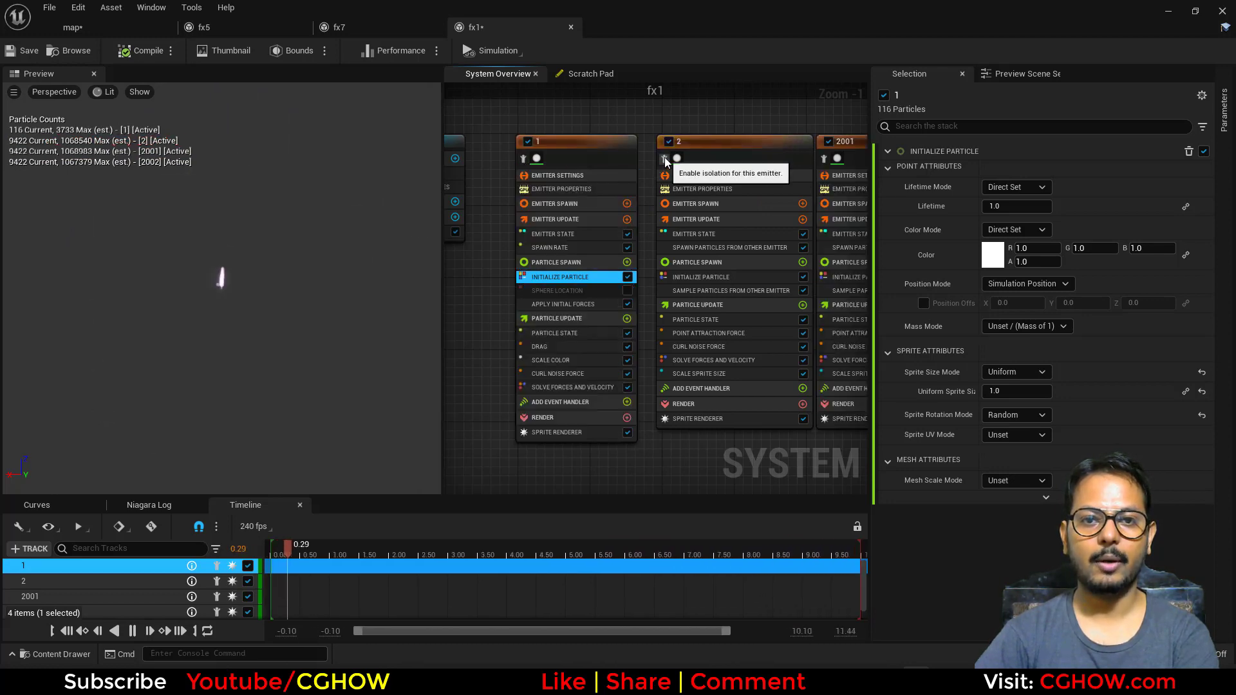
# Step: Close the Niagara editors of fx1, fx7 and fx5
pyautogui.middleClick(519, 34)
pyautogui.middleClick(399, 31)
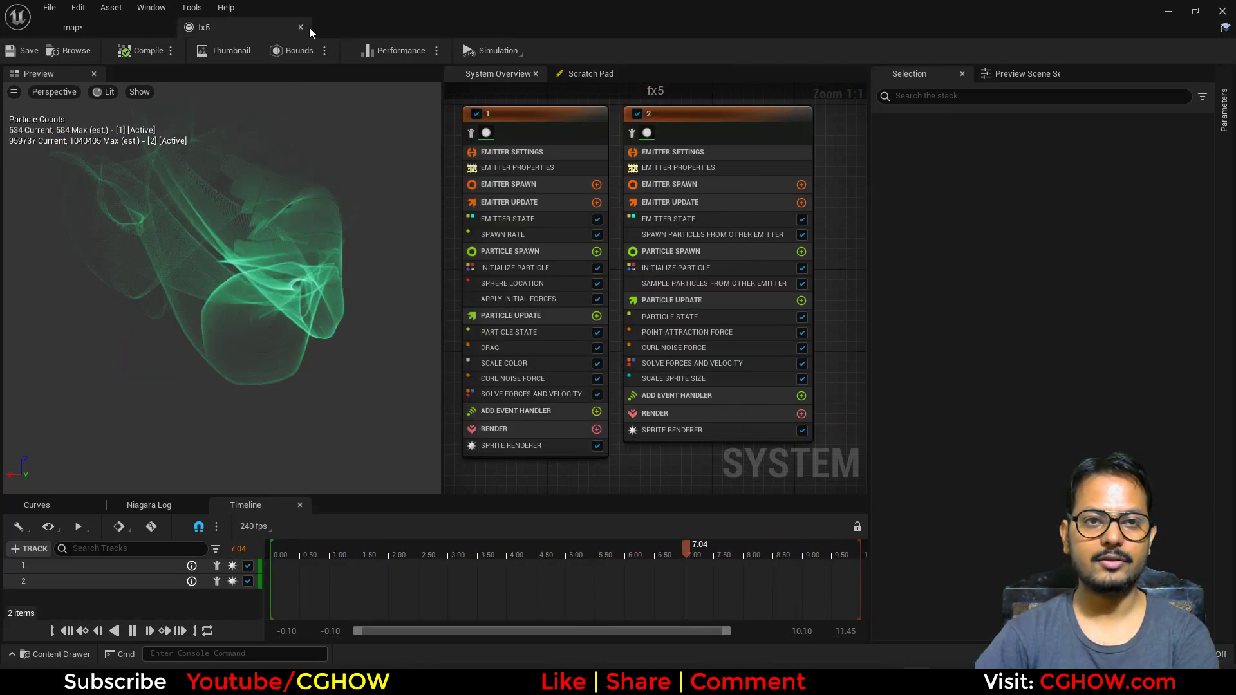
pyautogui.middleClick(306, 30)
# Step: Create a new Niagara System in the fx folder from selected emitters, using the Fountain template and the default name
pyautogui.rightClick(818, 607)
pyautogui.moveTo(874, 445)
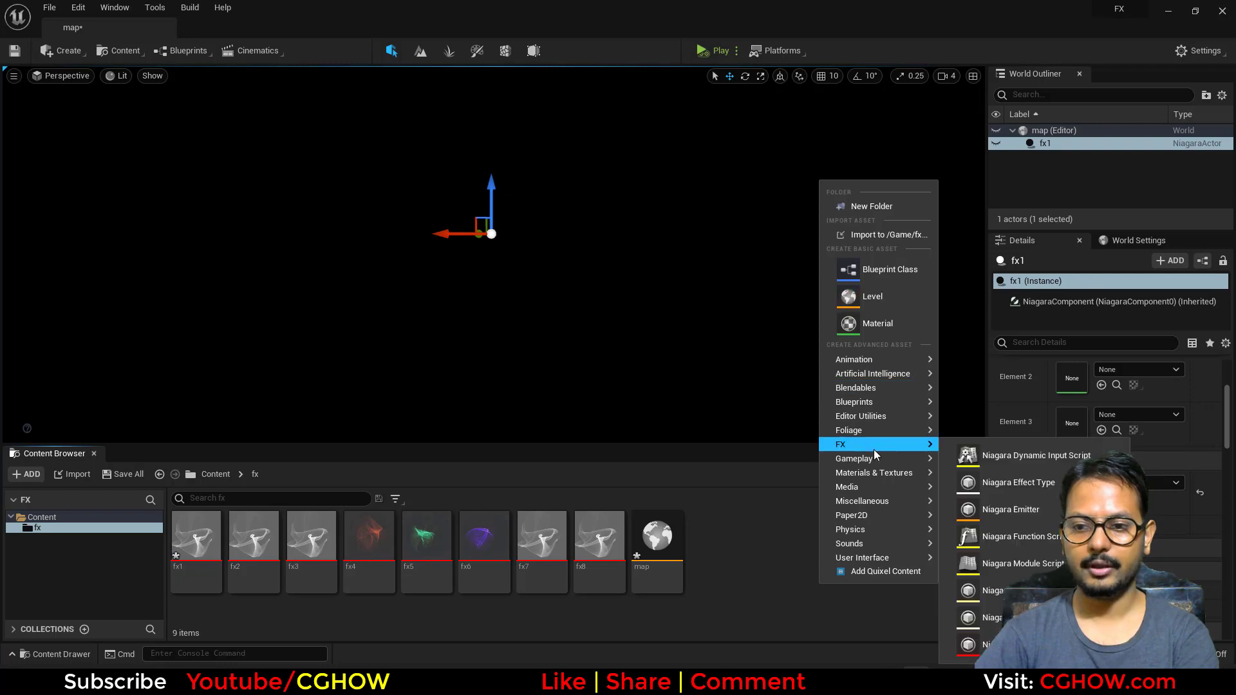
pyautogui.click(969, 637)
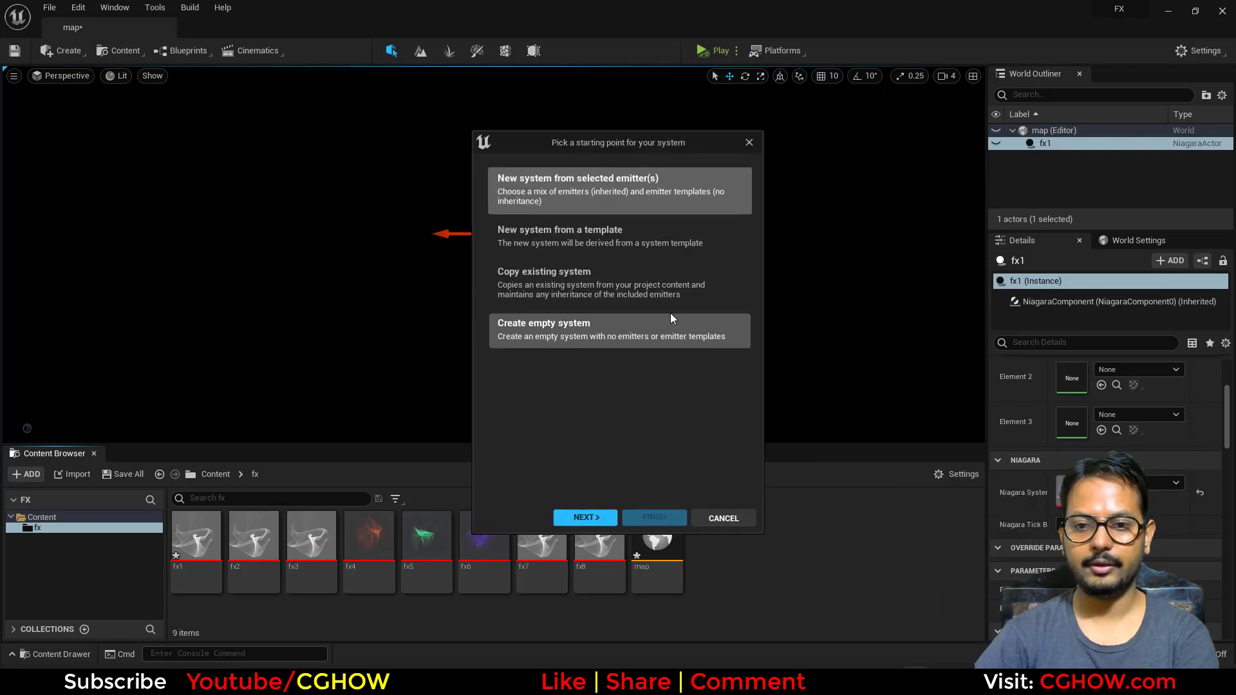
pyautogui.click(605, 513)
pyautogui.click(595, 392)
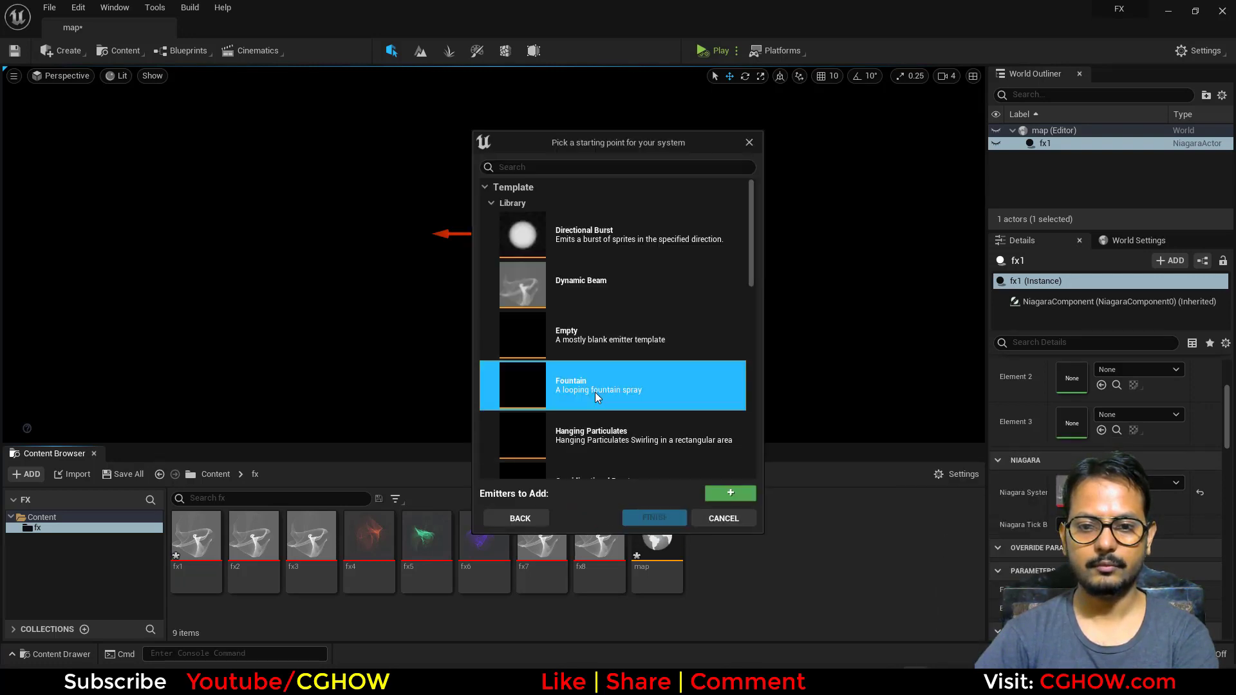
pyautogui.click(730, 494)
pyautogui.click(676, 518)
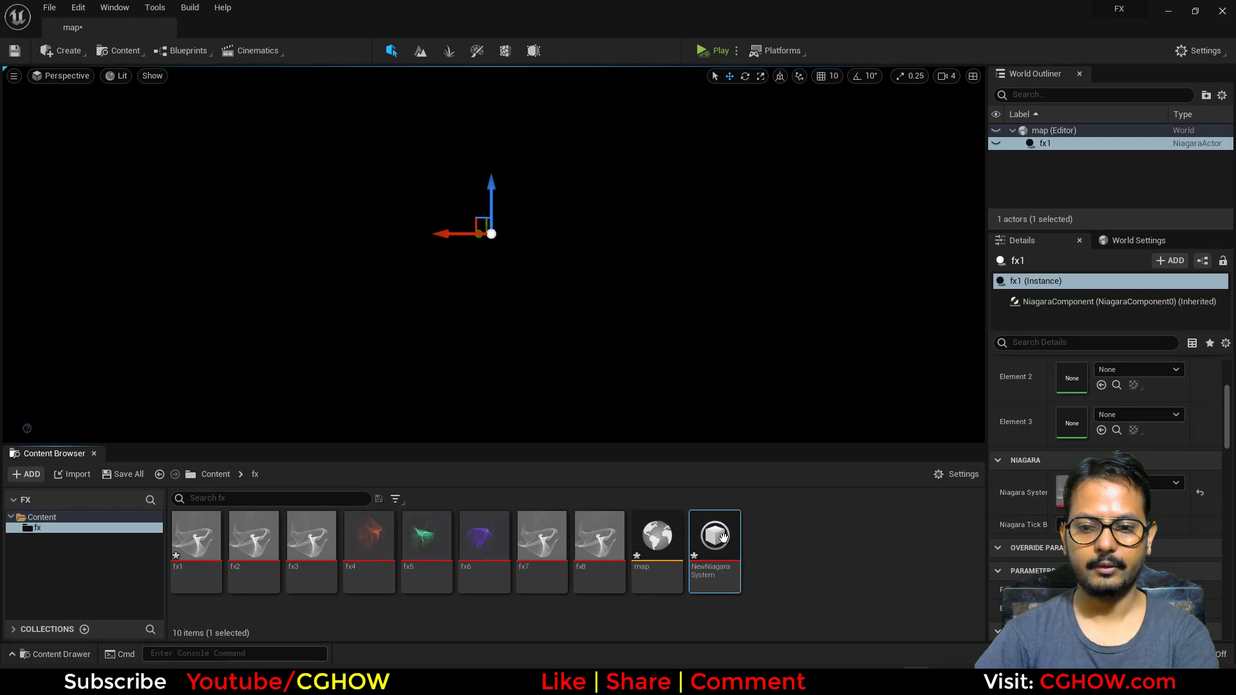
# Step: Open NewNiagaraSystem and dock its editor window beside the map, leaving the Niagara editor in front
pyautogui.doubleClick(716, 536)
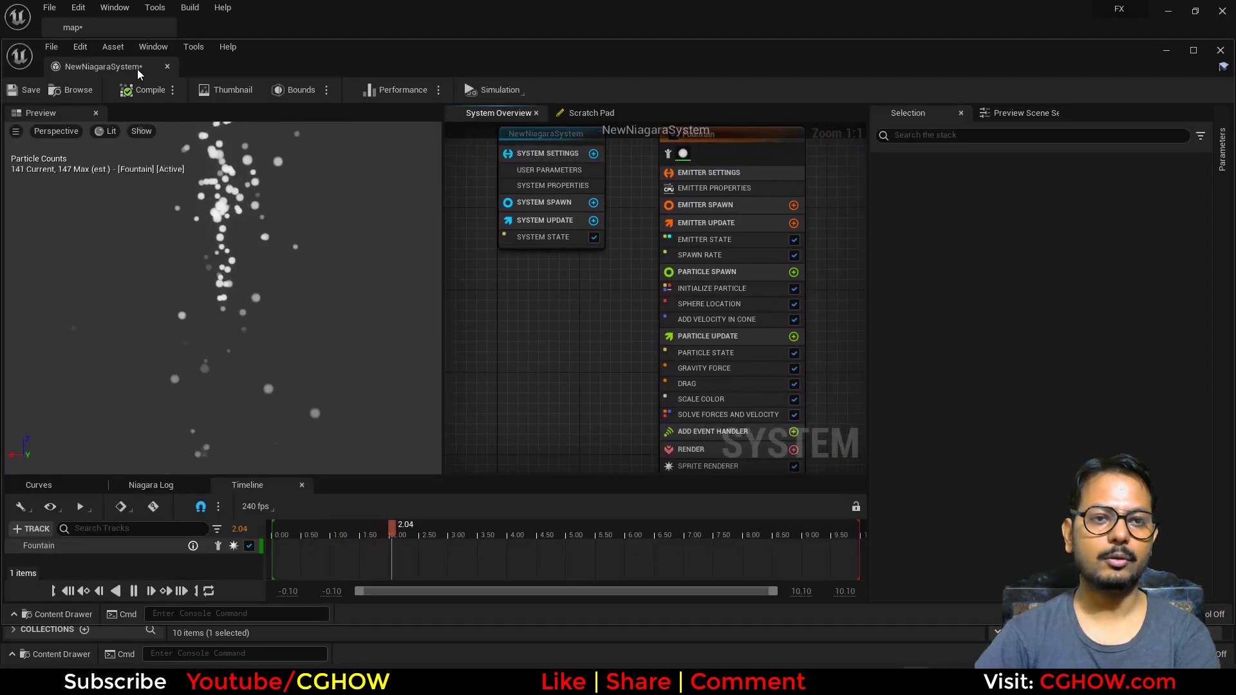
pyautogui.moveTo(122, 66); pyautogui.dragTo(229, 23)
pyautogui.click(152, 24)
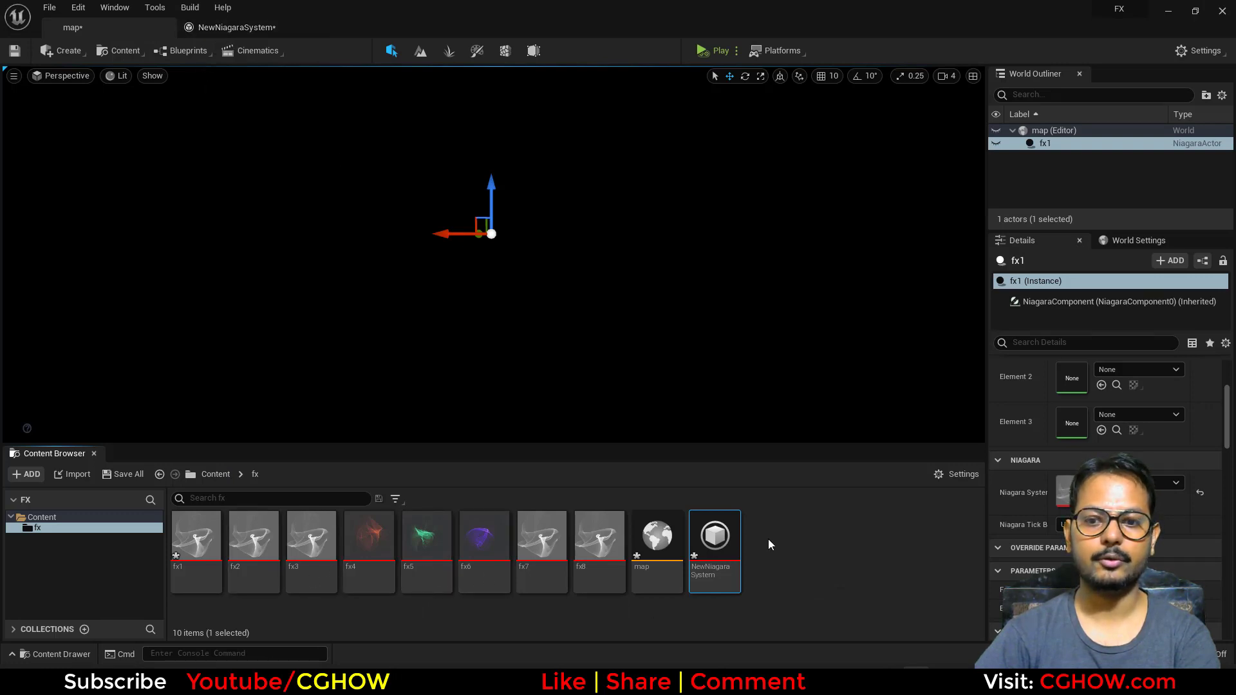
pyautogui.click(282, 29)
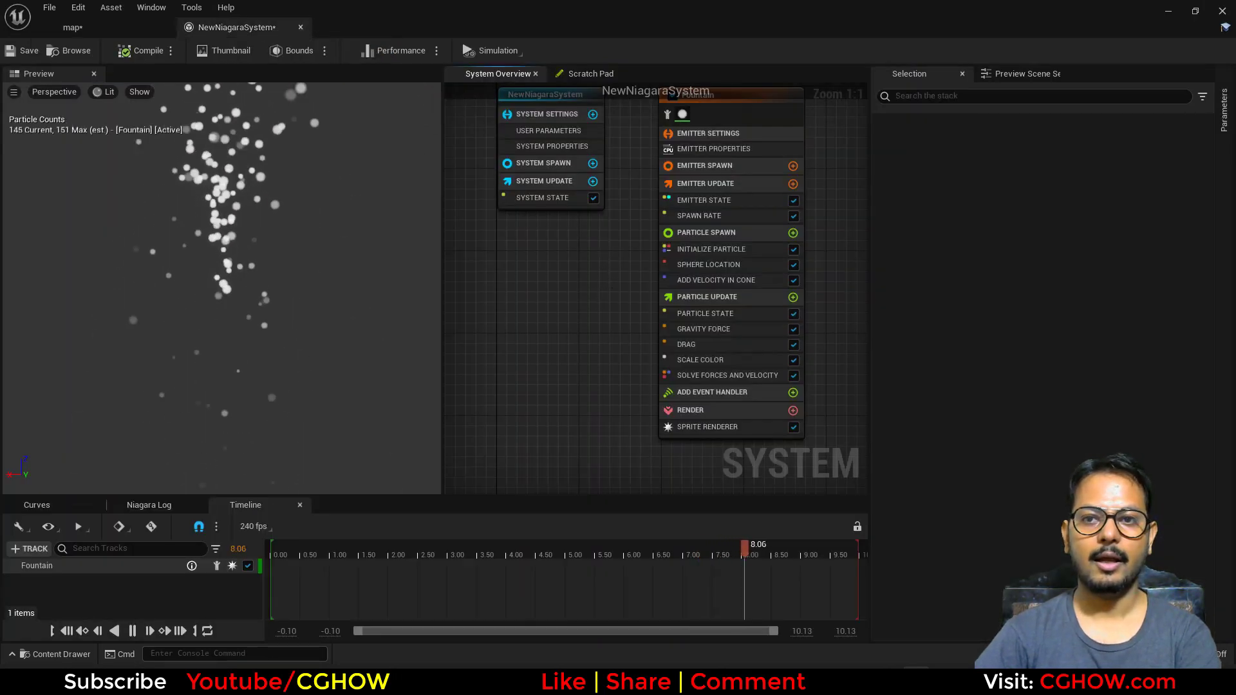
# Step: Rename the Fountain emitter in NewNiagaraSystem to 1
pyautogui.moveTo(679, 115); pyautogui.dragTo(596, 192, button='right')
pyautogui.click(608, 171)
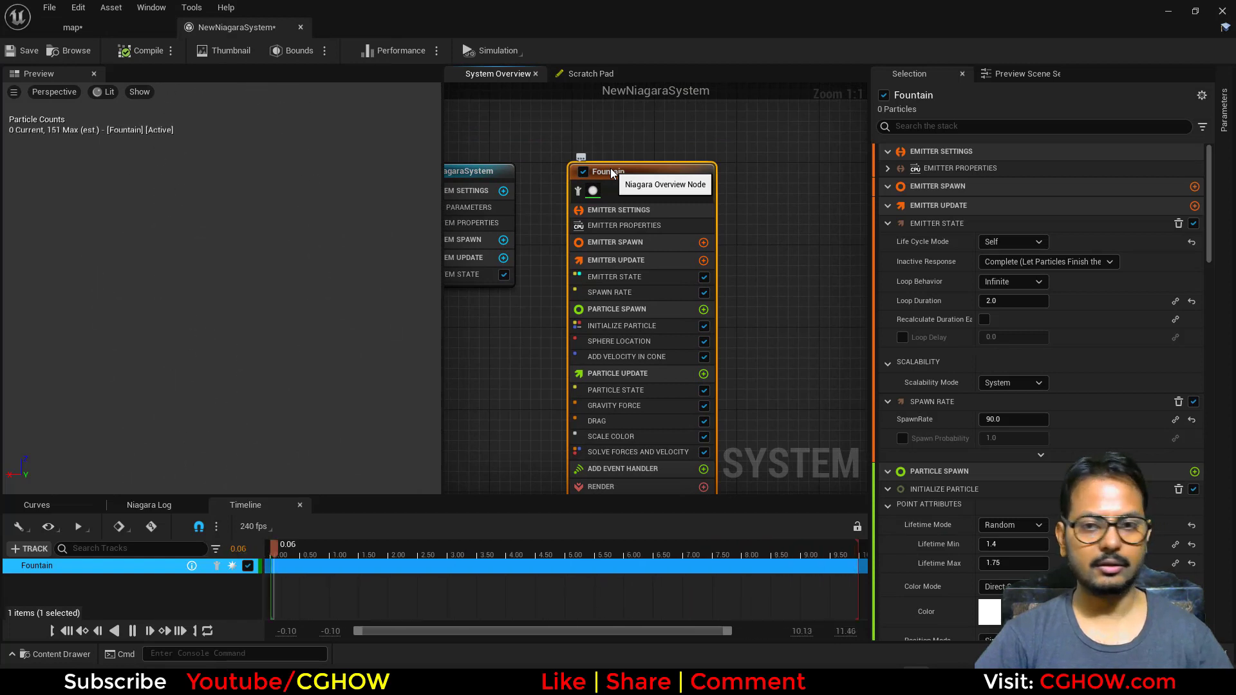
pyautogui.doubleClick(612, 173)
pyautogui.write('1')
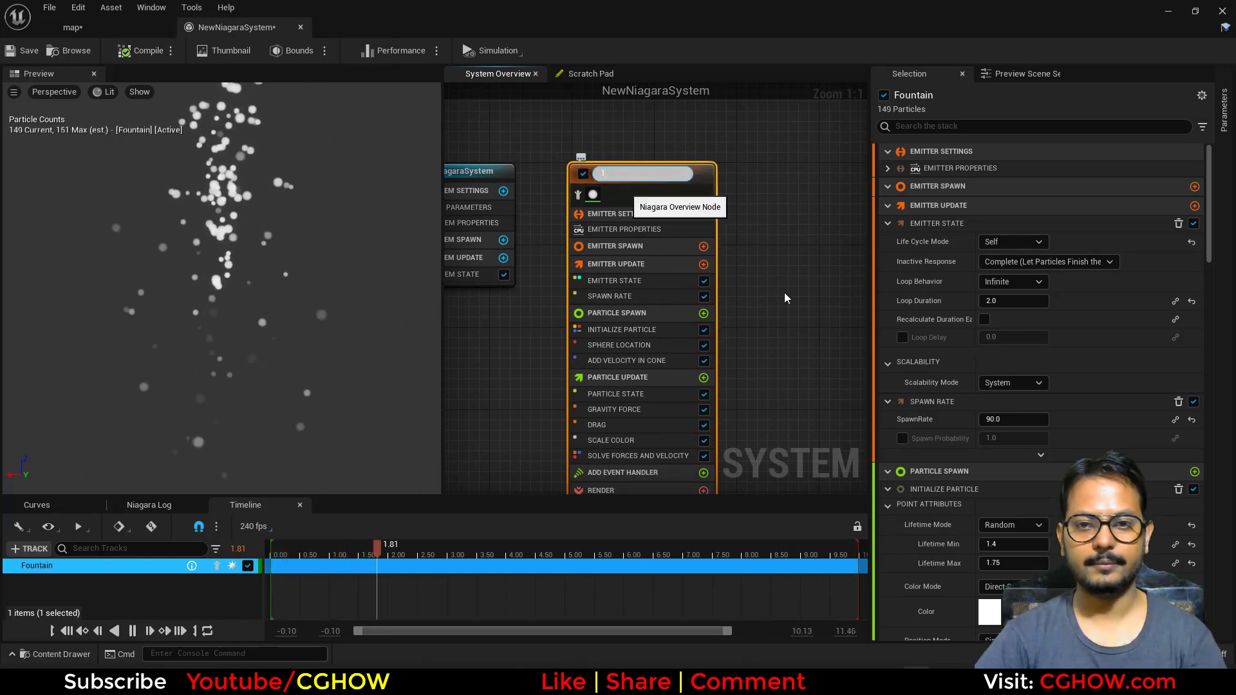
pyautogui.press('Return')
# Step: Duplicate emitter 1, place the copy next to the original in the System Overview, and disable the copy
pyautogui.moveTo(778, 254); pyautogui.dragTo(693, 218, button='right')
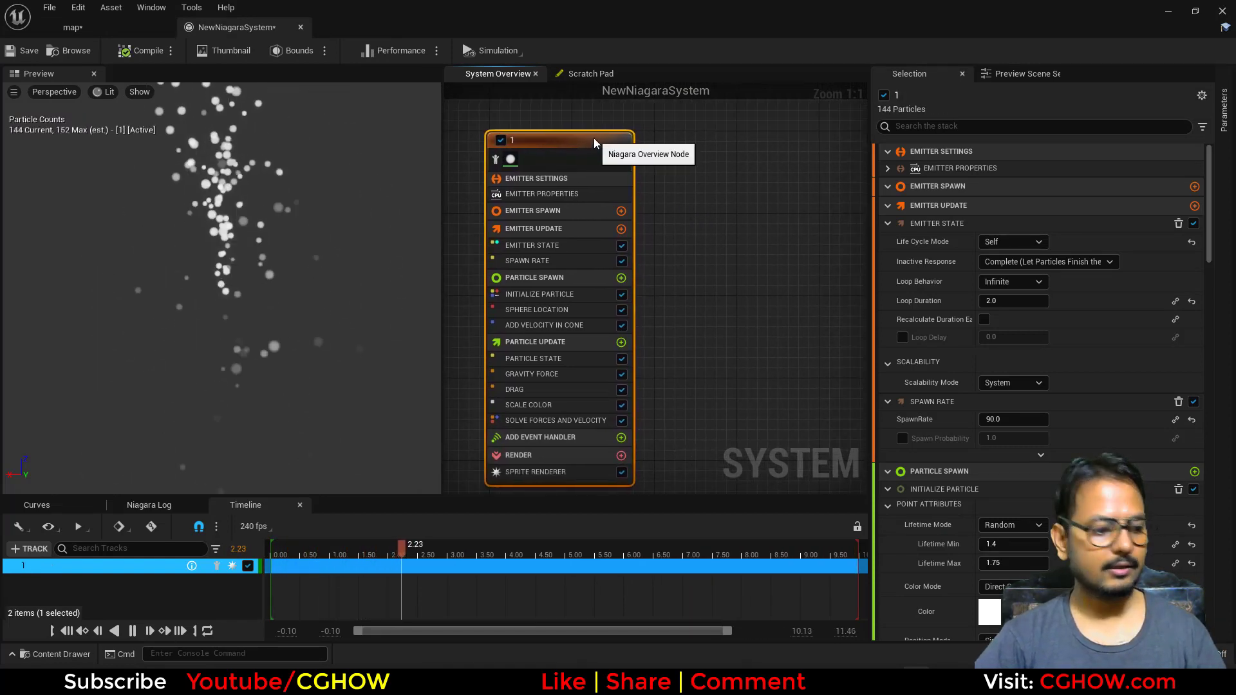
pyautogui.hotkey('ctrl', 'd')
pyautogui.moveTo(685, 172); pyautogui.dragTo(715, 133)
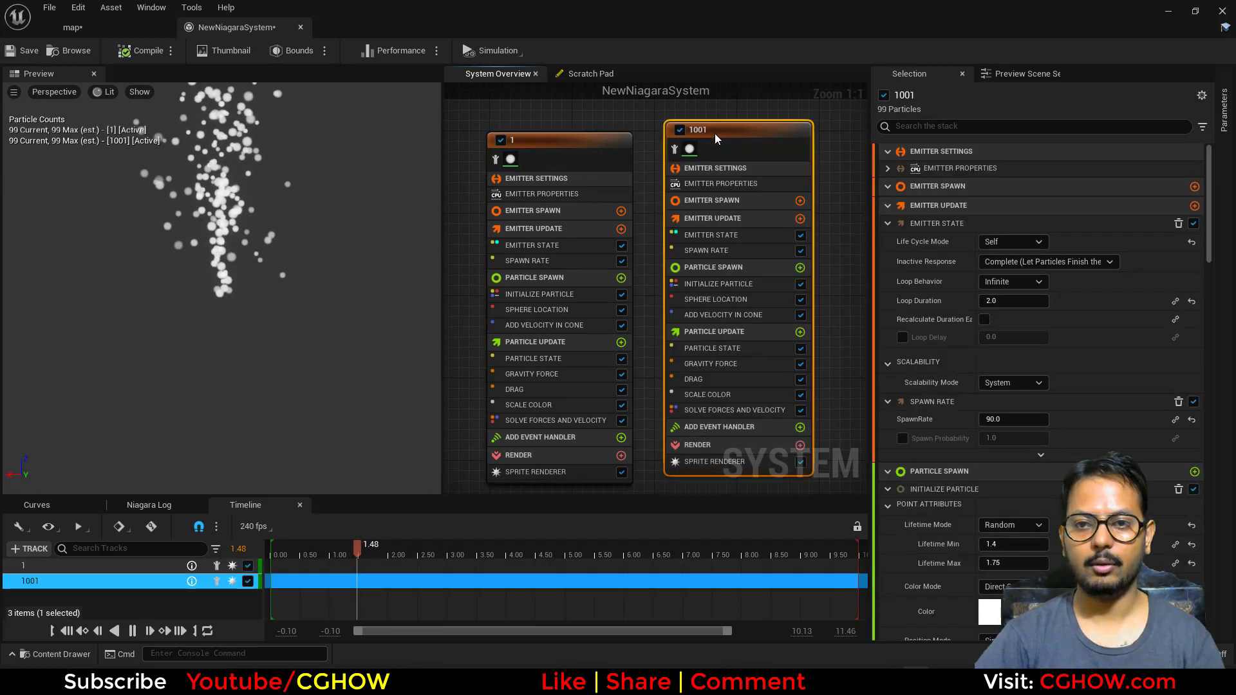
pyautogui.click(679, 131)
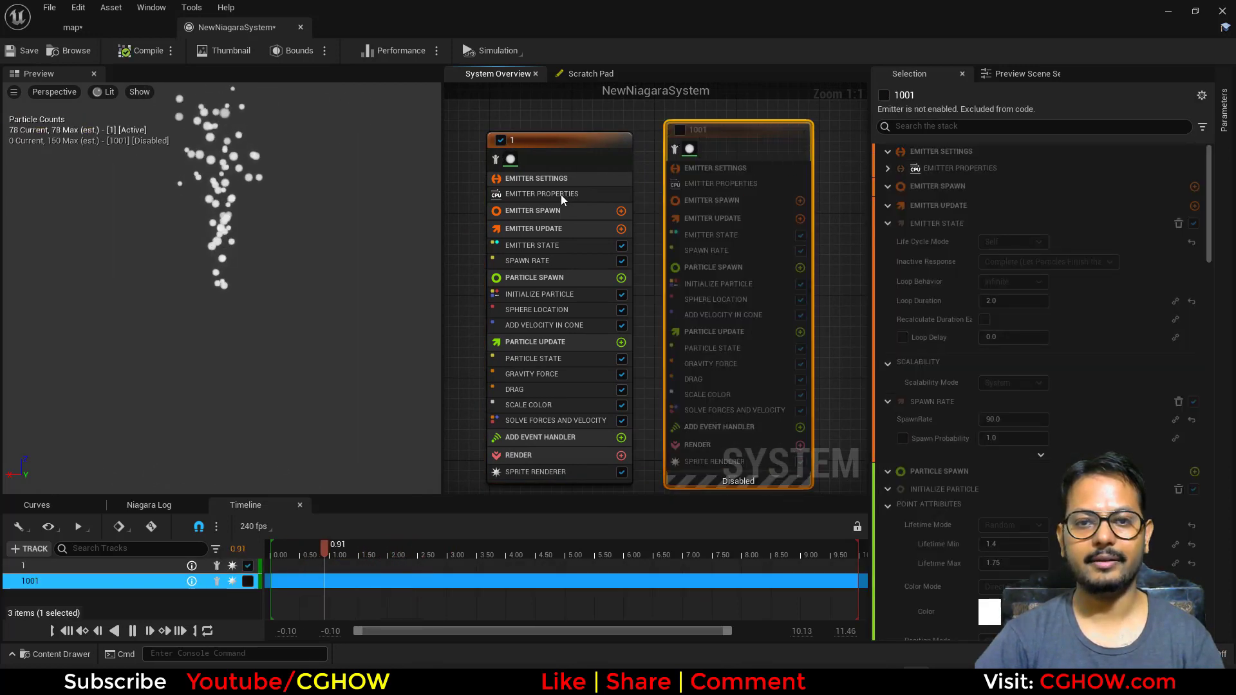
# Step: Delete the Drag, Gravity Force, Scale Color, Add Velocity in Cone and Sphere Location modules from emitter 1
pyautogui.moveTo(461, 277)
pyautogui.mouseDown(button='right')
pyautogui.moveTo(531, 267)
pyautogui.moveTo(468, 261)
pyautogui.mouseUp(button='right')
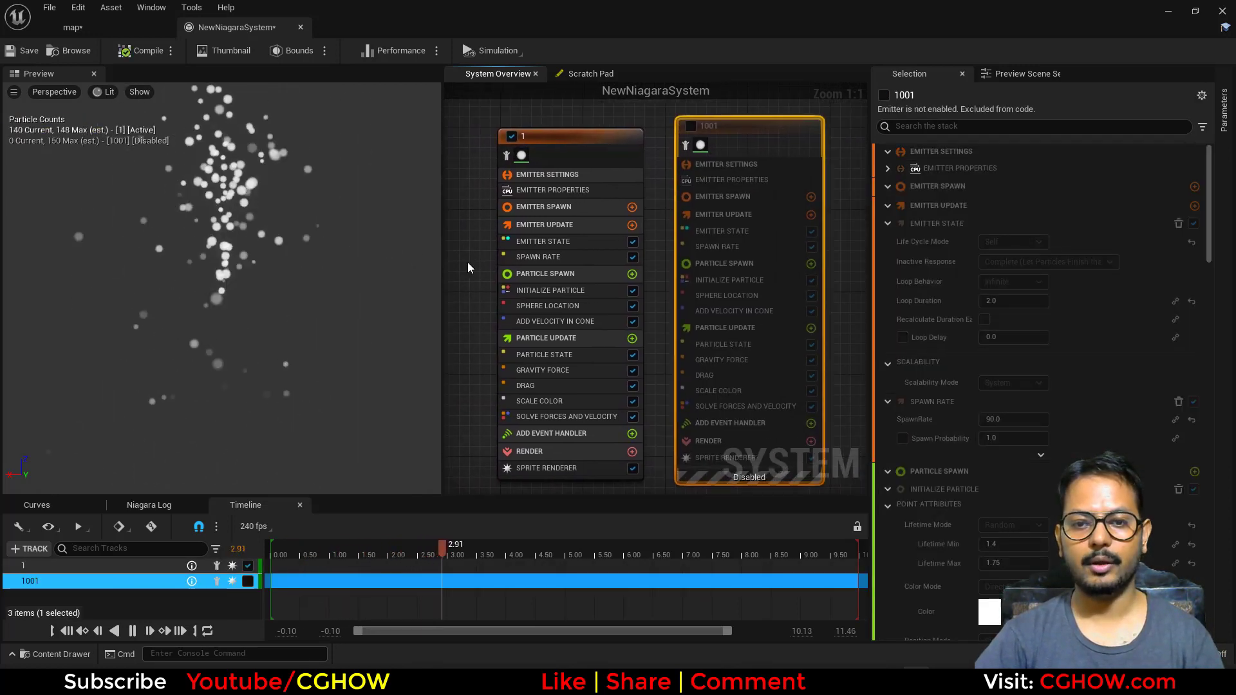
pyautogui.click(558, 386)
pyautogui.press('Delete')
pyautogui.click(569, 371)
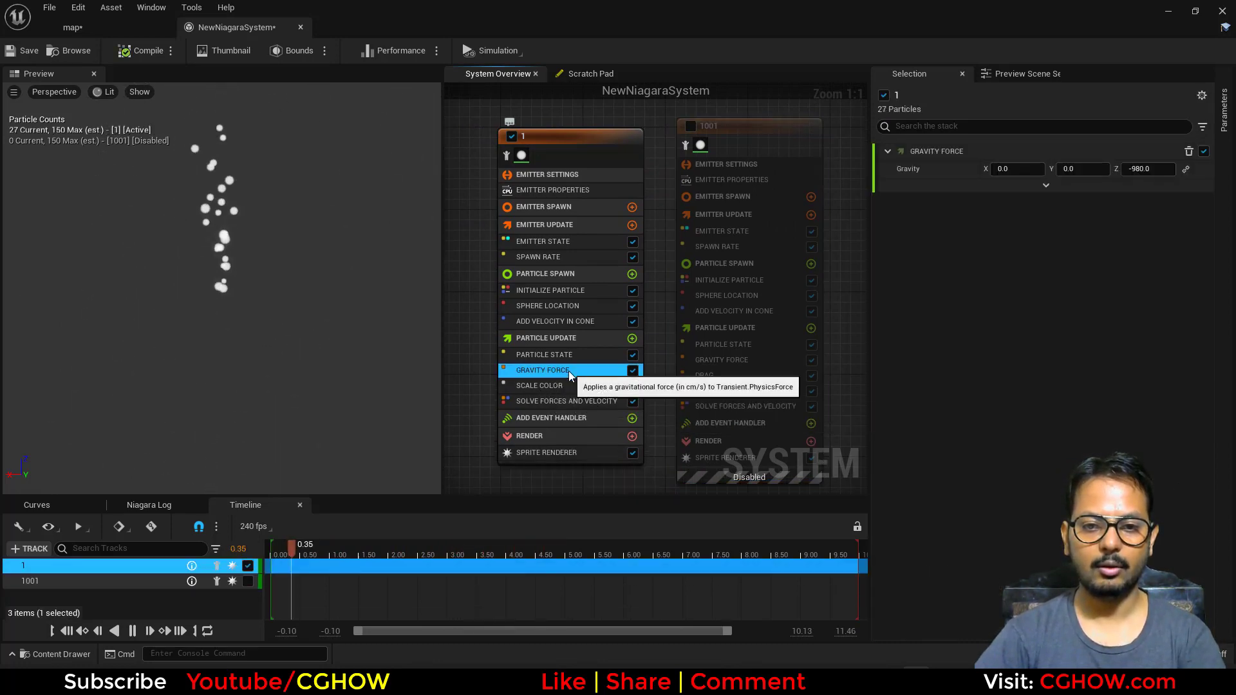
pyautogui.press('Delete')
pyautogui.click(556, 370)
pyautogui.press('Delete')
pyautogui.click(577, 319)
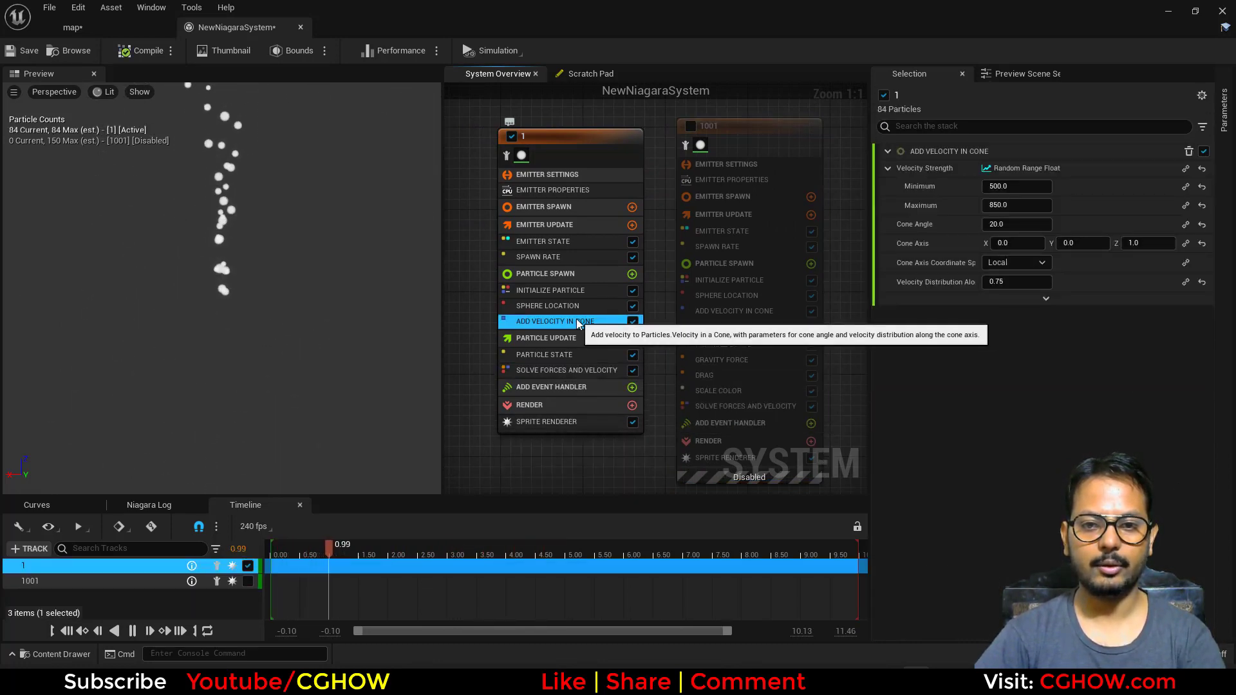
pyautogui.press('Delete')
pyautogui.click(578, 305)
pyautogui.press('Delete')
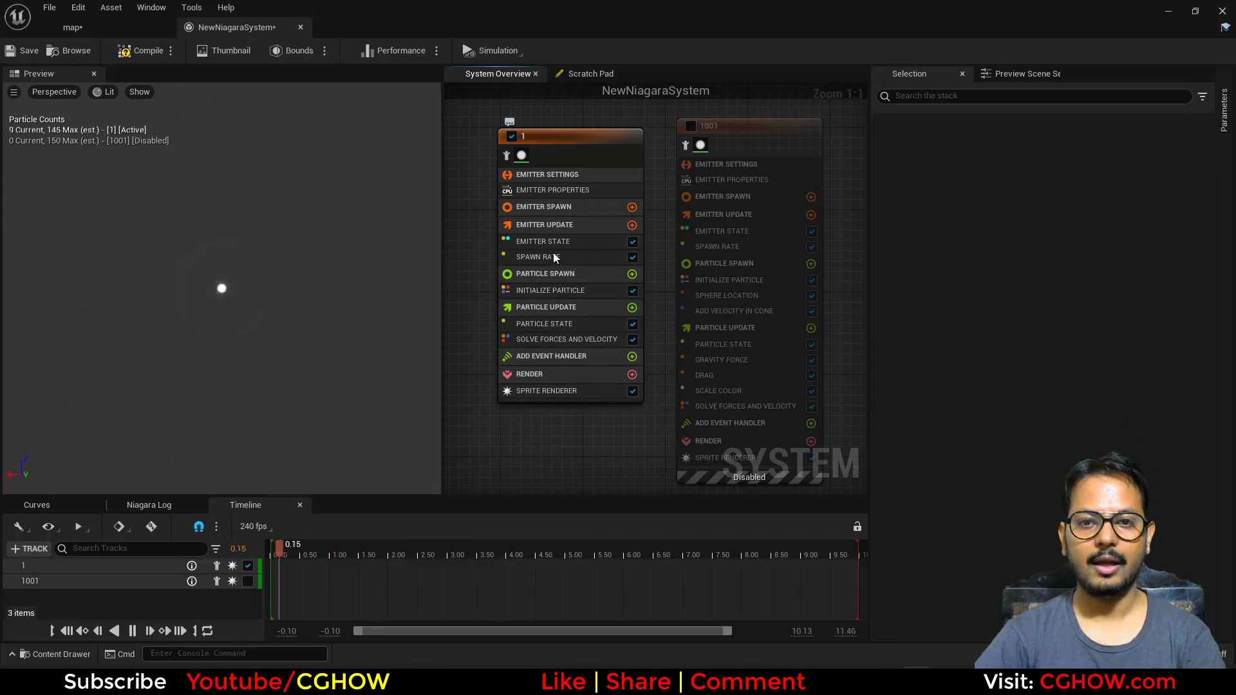
# Step: In emitter 1's Emitter Properties, enable Fixed Bounds and set the Sim Target to GPUCompute Sim
pyautogui.click(548, 192)
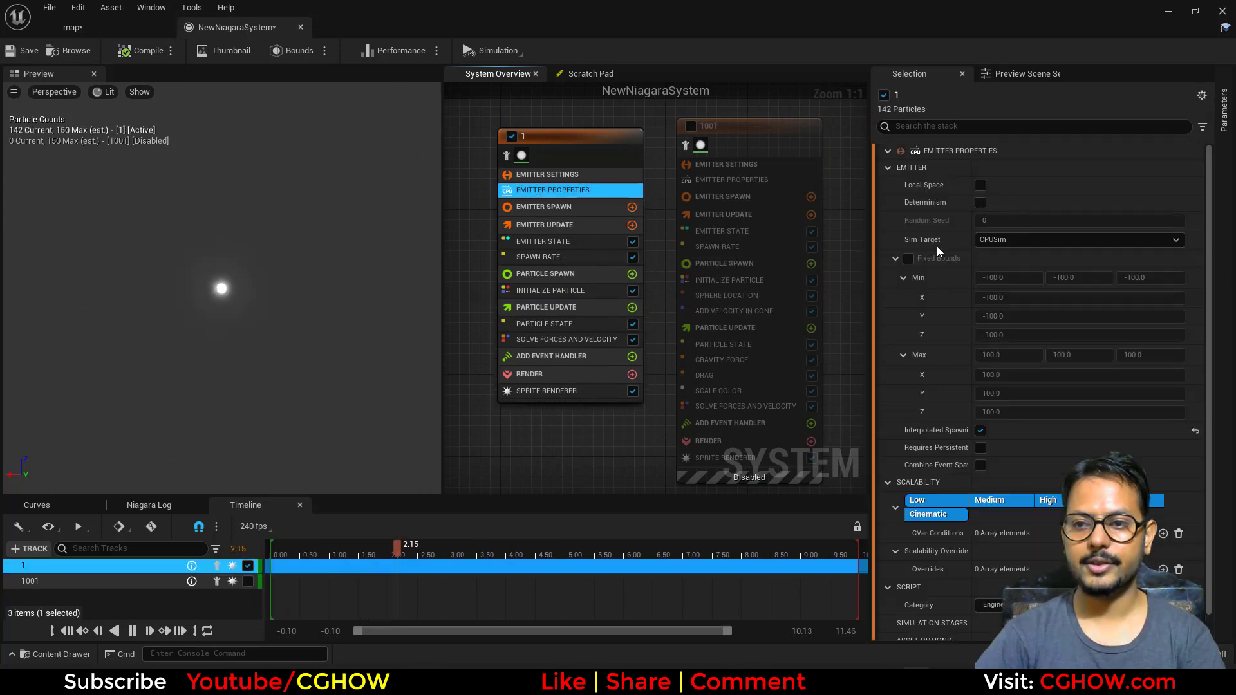
pyautogui.click(908, 259)
pyautogui.click(1044, 241)
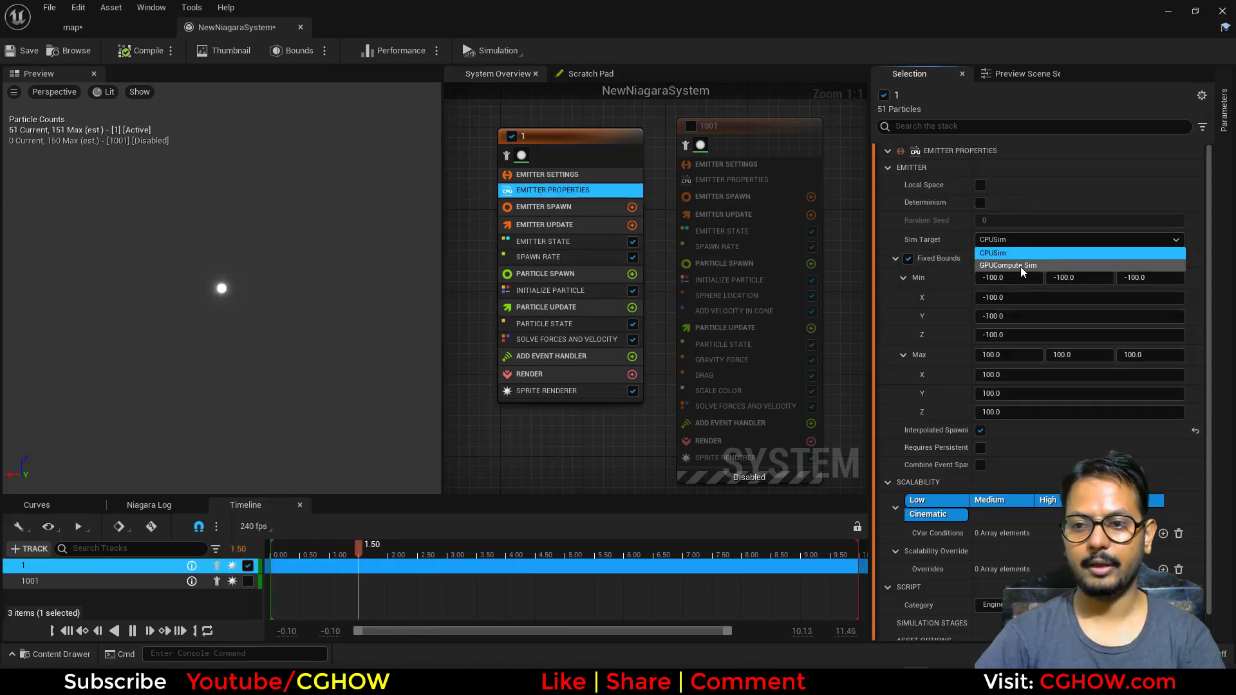
pyautogui.click(1021, 267)
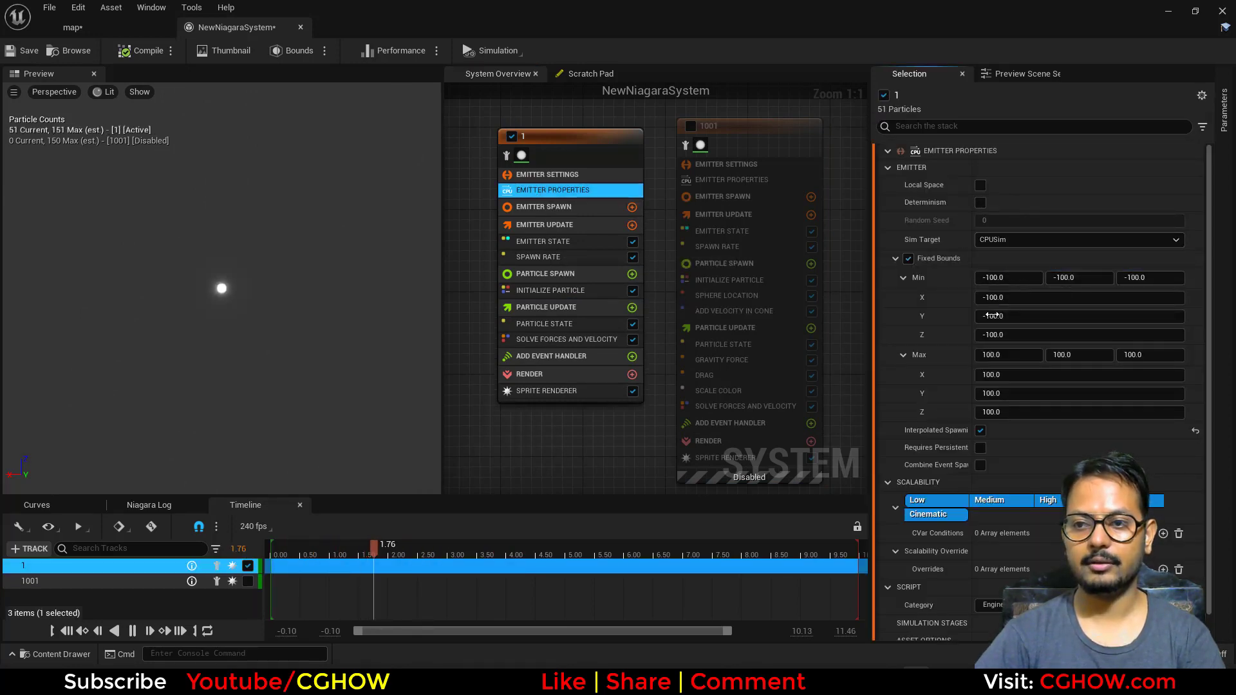
# Step: Set emitter 1's SpawnRate to 1000
pyautogui.click(555, 257)
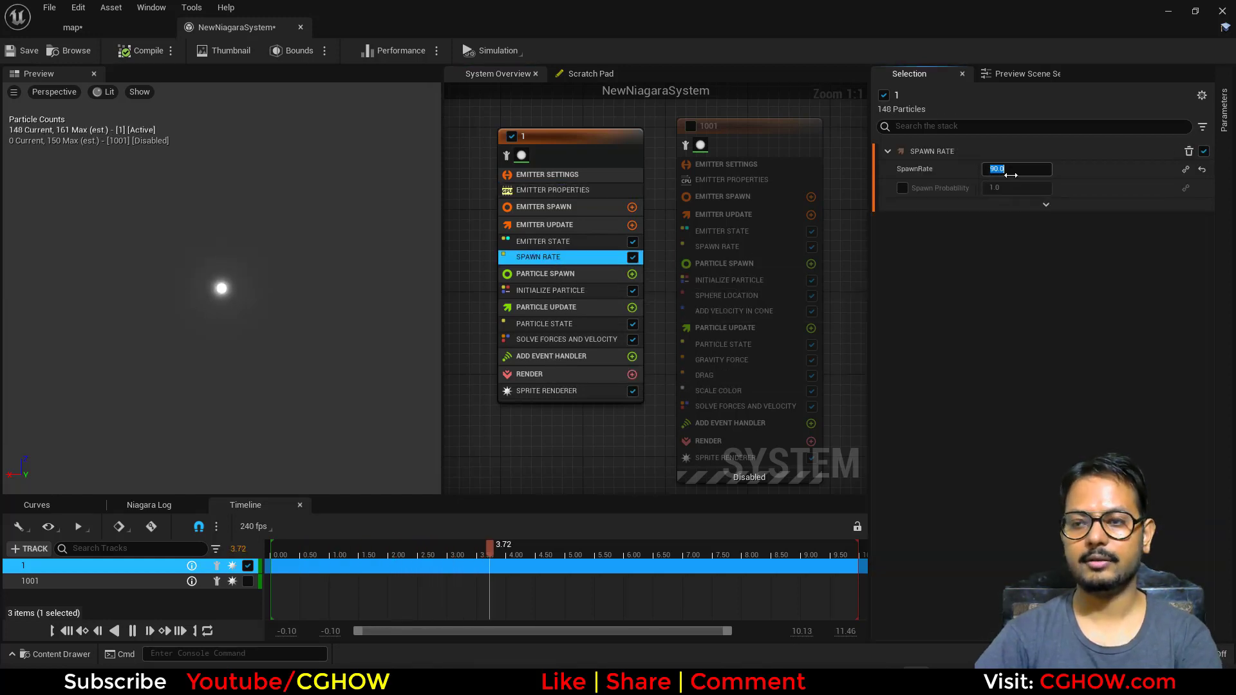
pyautogui.write('1000')
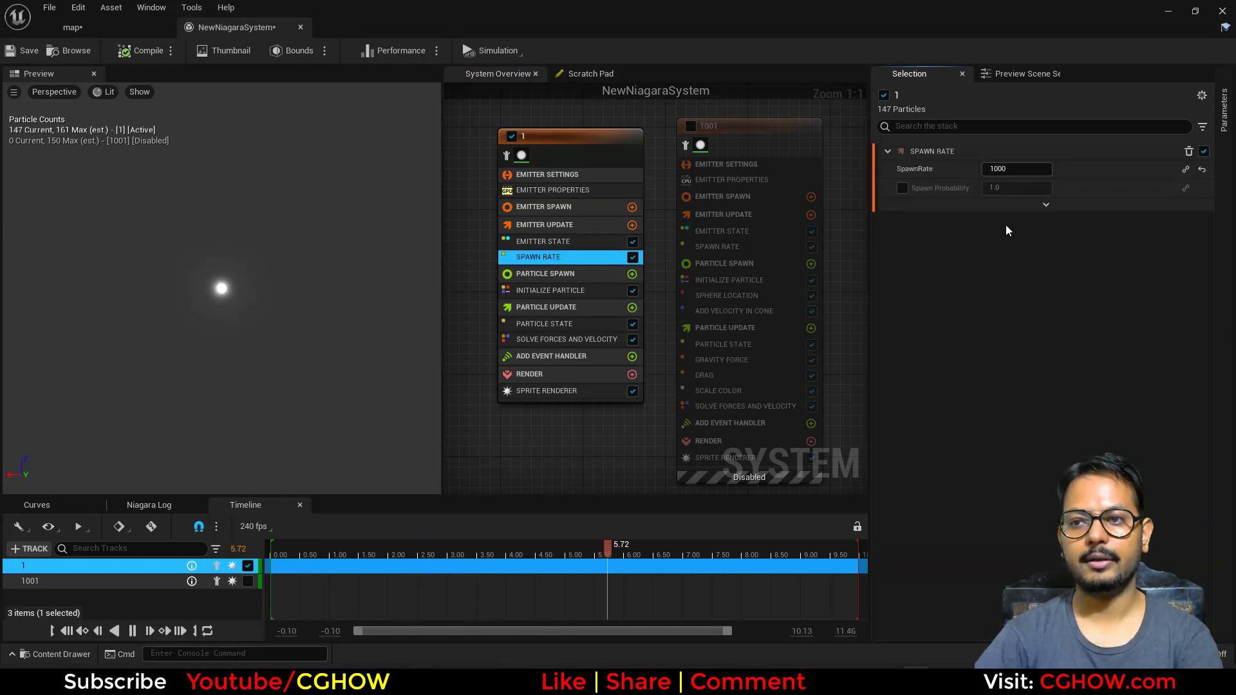
# Step: Add a Curl Noise Force module to emitter 1's Particle Spawn and fix its dependency by adding Apply Initial Forces
pyautogui.press('Return')
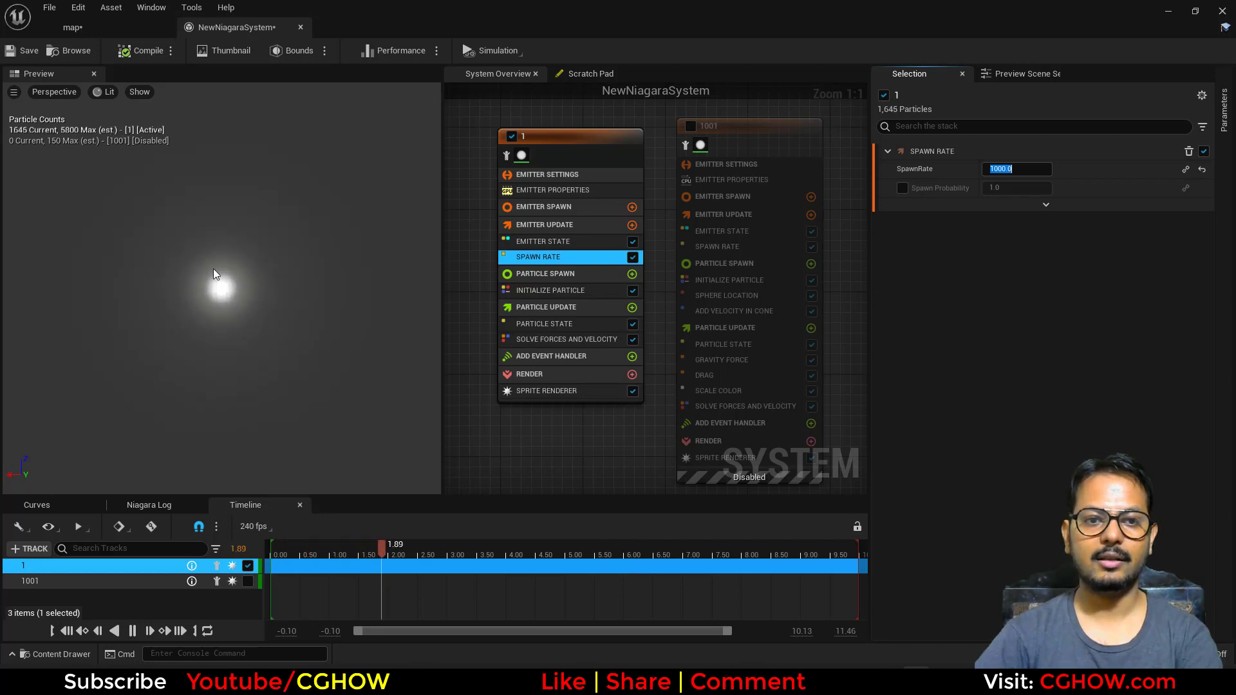
pyautogui.click(632, 275)
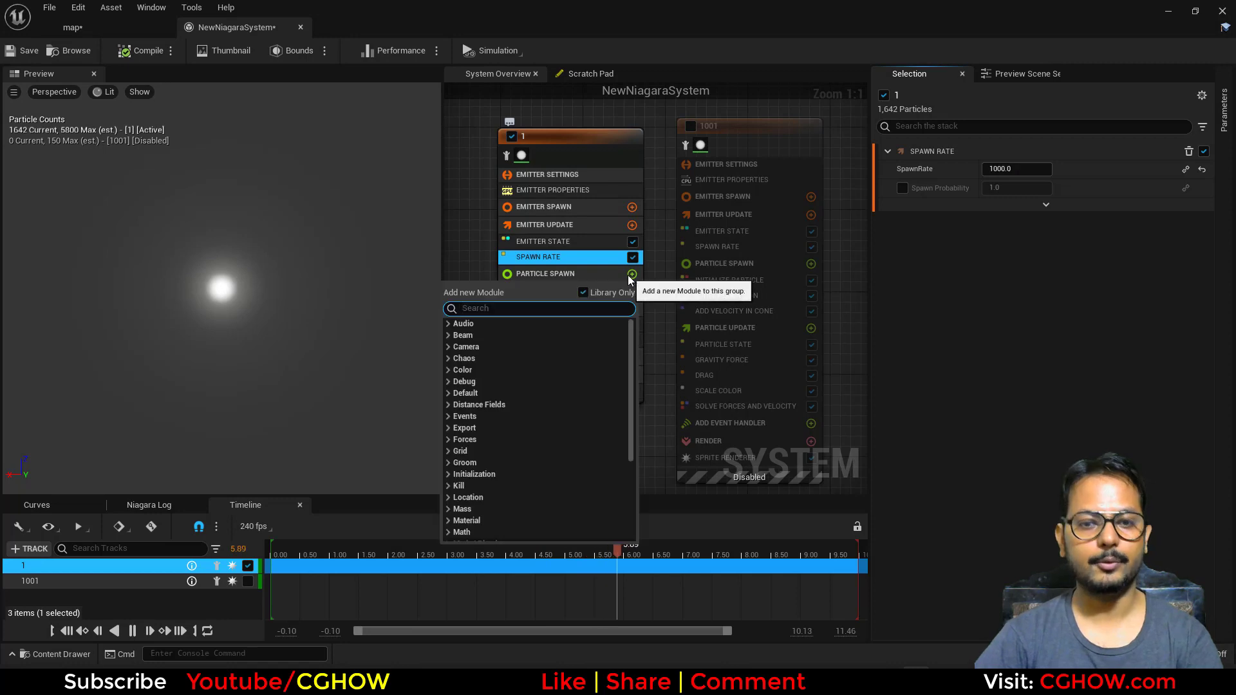
pyautogui.write('curl')
pyautogui.click(546, 329)
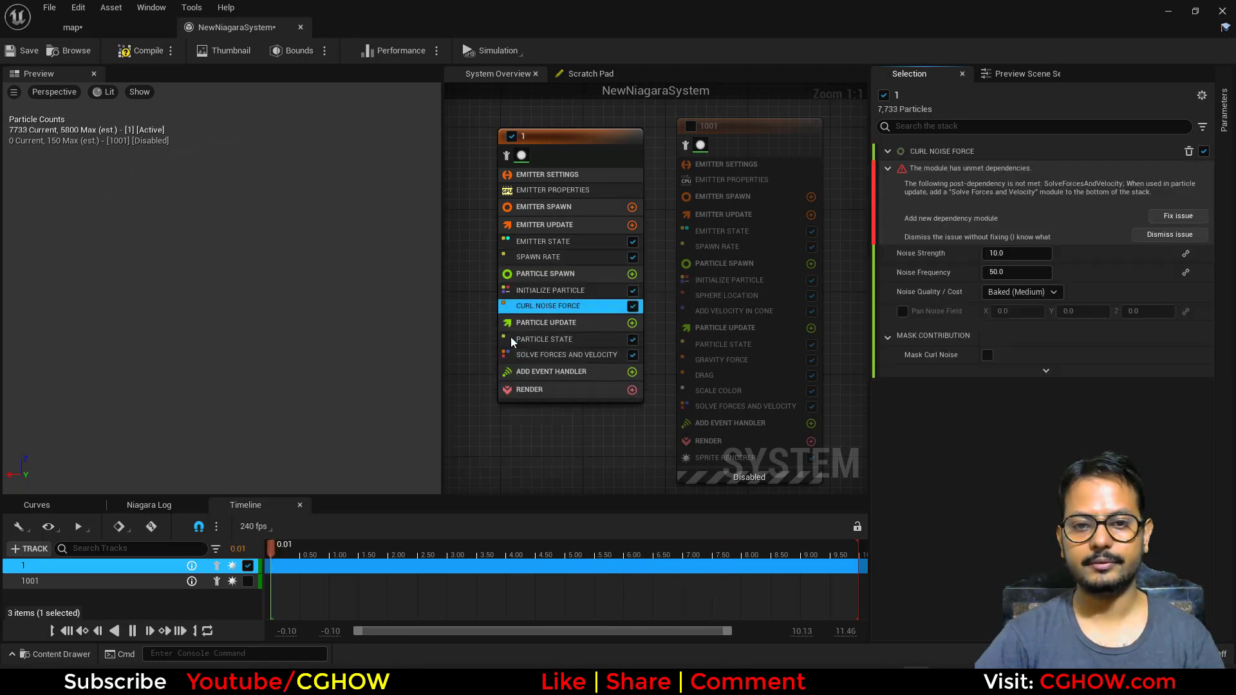
pyautogui.click(1146, 240)
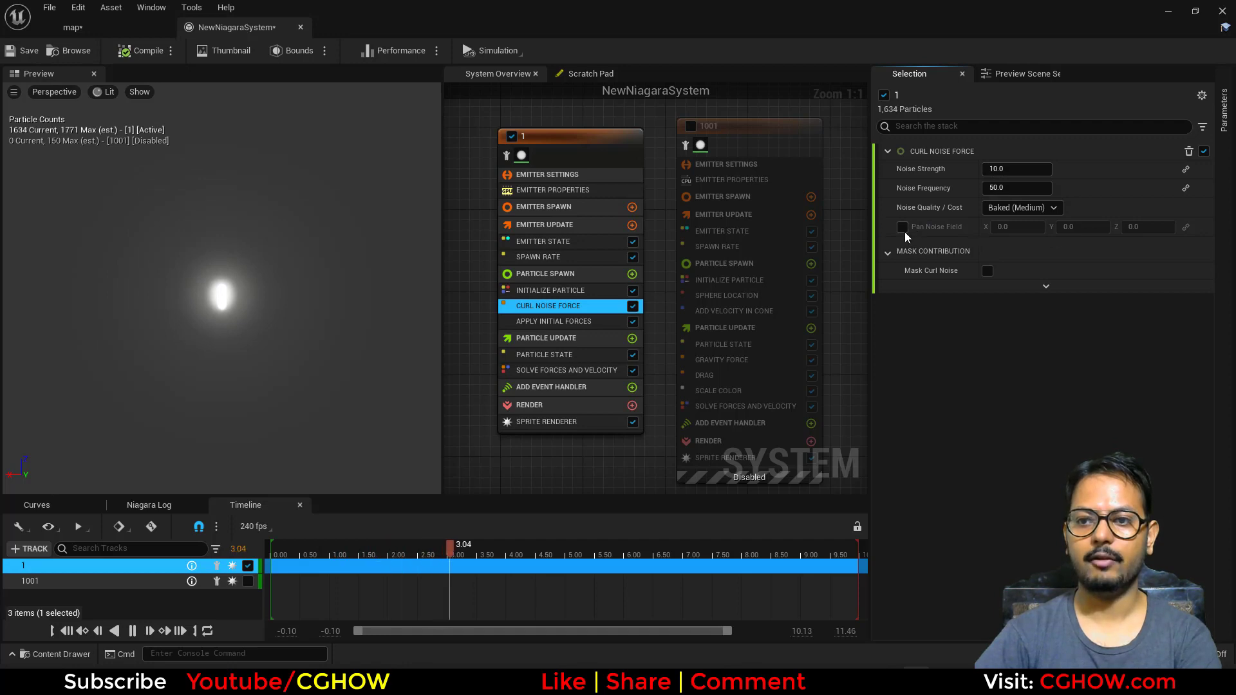
# Step: On the Curl Noise Force, enable Pan Noise Field with Z at 1 and set Noise Strength to 100
pyautogui.click(903, 228)
pyautogui.click(1138, 228)
pyautogui.write('1')
pyautogui.press('Return')
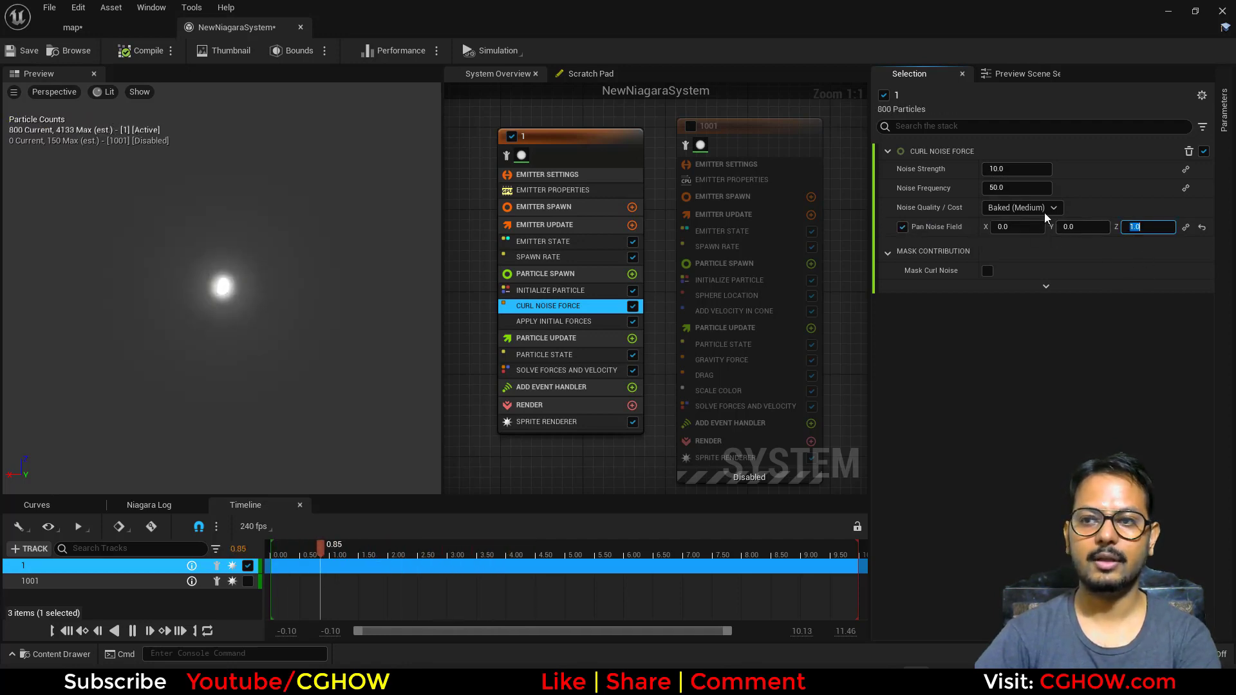
pyautogui.write('100')
pyautogui.press('Return')
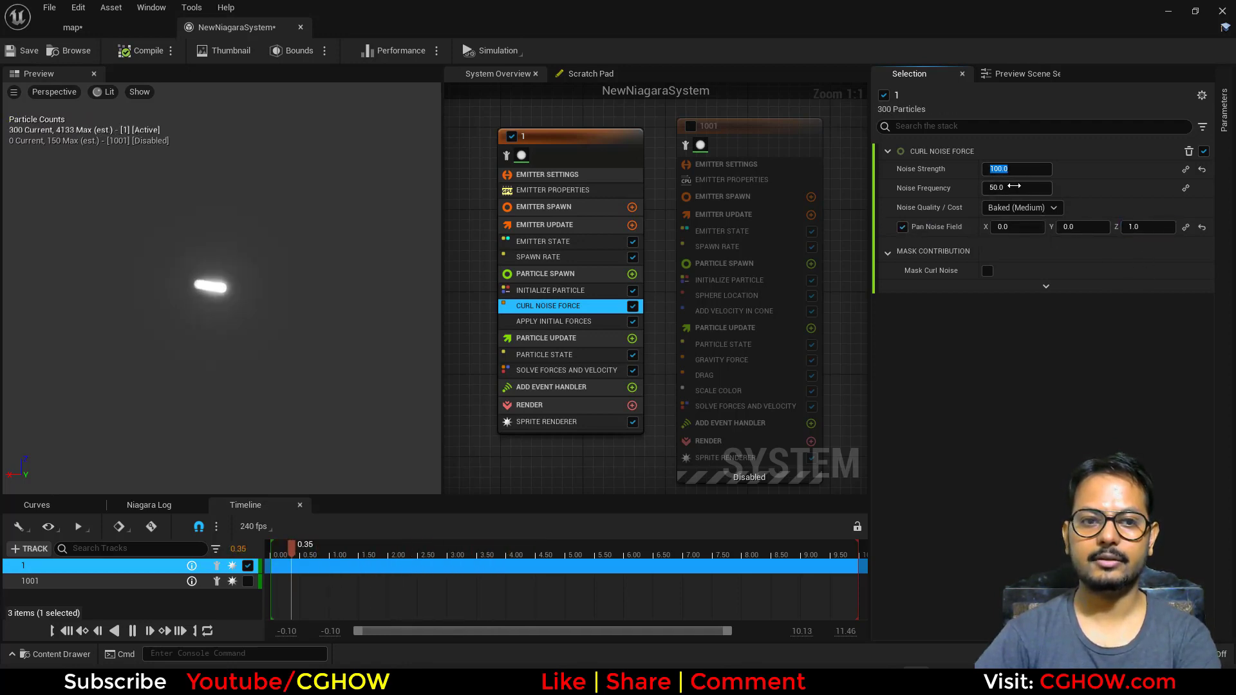
# Step: Set Noise Frequency to 0.1 and move the Curl Noise Force module into emitter 1's Particle Update, above Solve Forces and Velocity
pyautogui.click(1015, 187)
pyautogui.write('0.1')
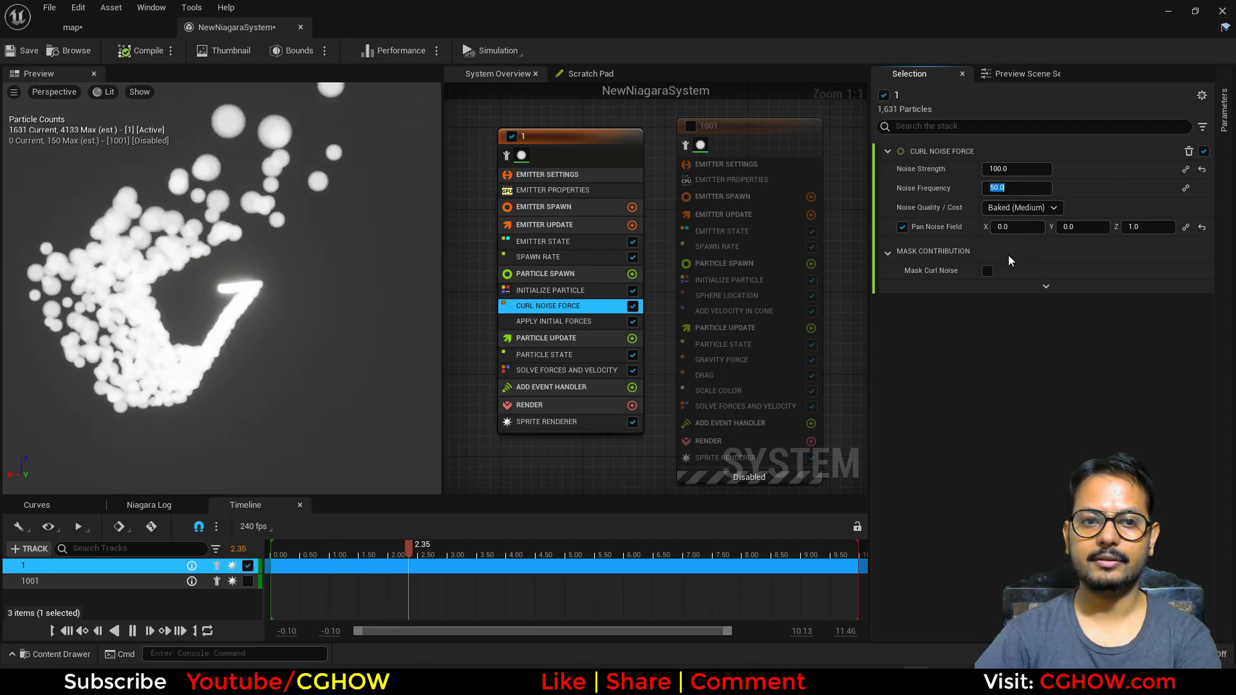
pyautogui.press('Return')
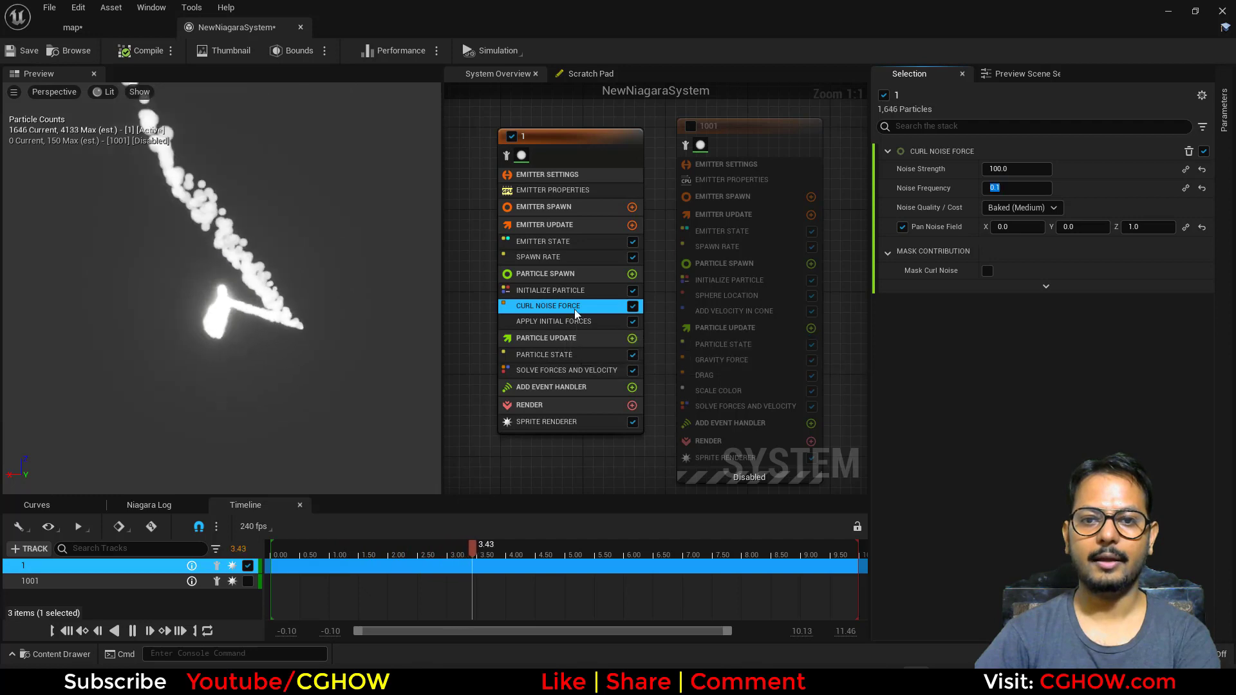
pyautogui.moveTo(575, 309); pyautogui.dragTo(562, 360)
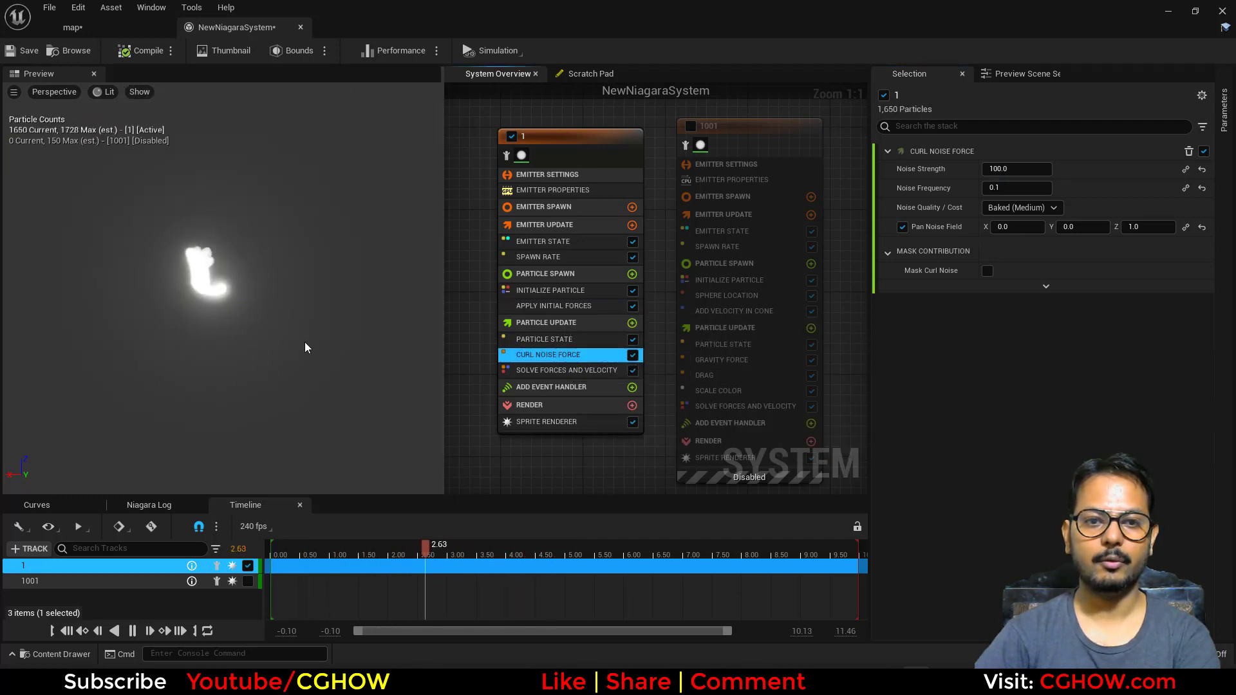
# Step: In emitter 1's Initialize Particle, set Mass Mode to Unset / (Mass of 1) and Sprite Size Mode to Uniform at 1.0
pyautogui.click(566, 291)
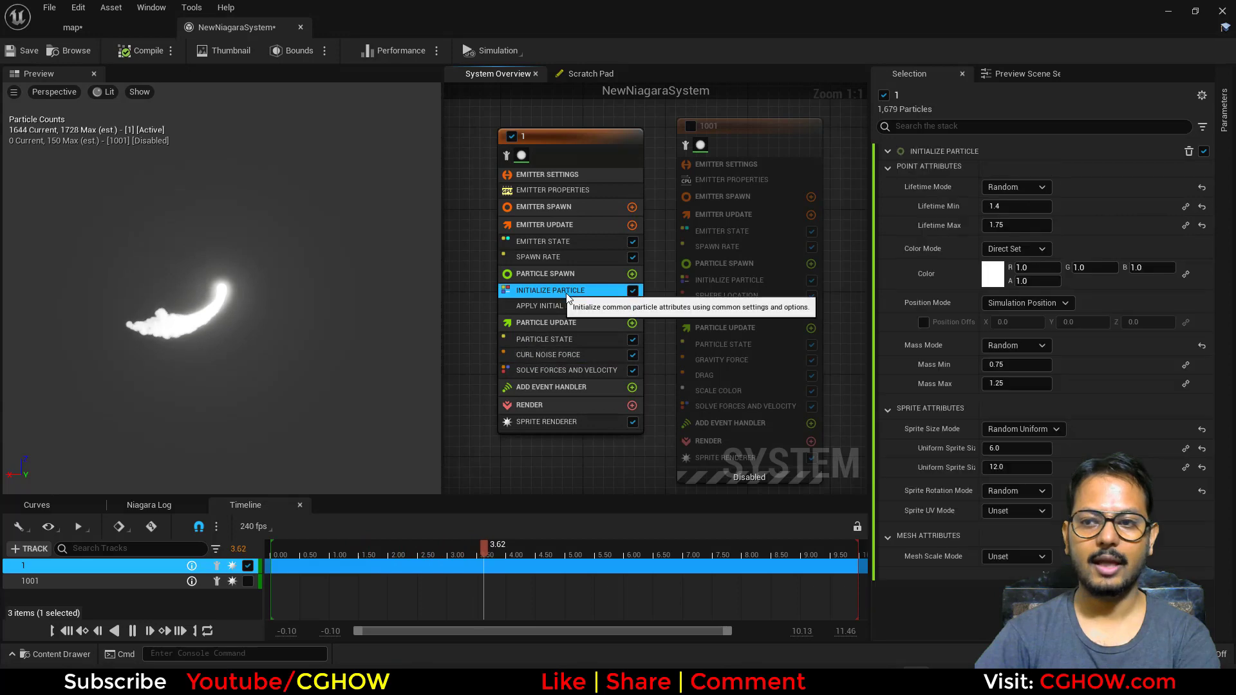
pyautogui.click(1025, 345)
pyautogui.click(1021, 358)
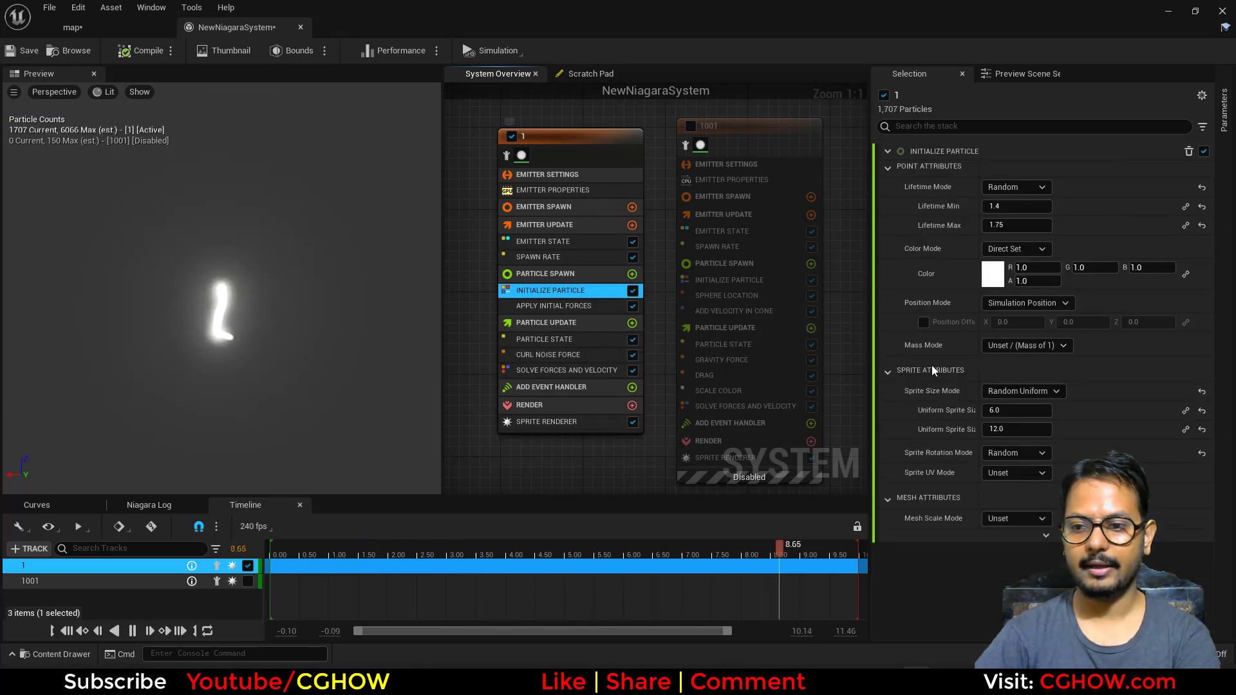
pyautogui.click(1008, 391)
pyautogui.click(1010, 418)
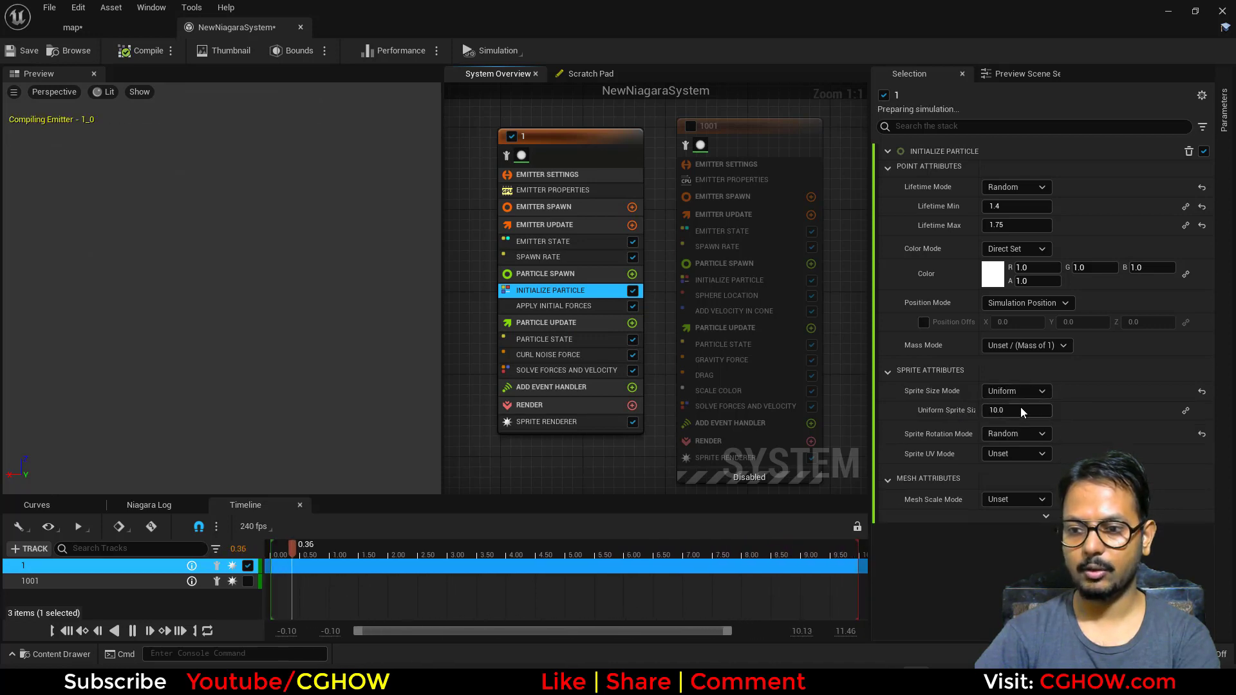
pyautogui.click(1021, 410)
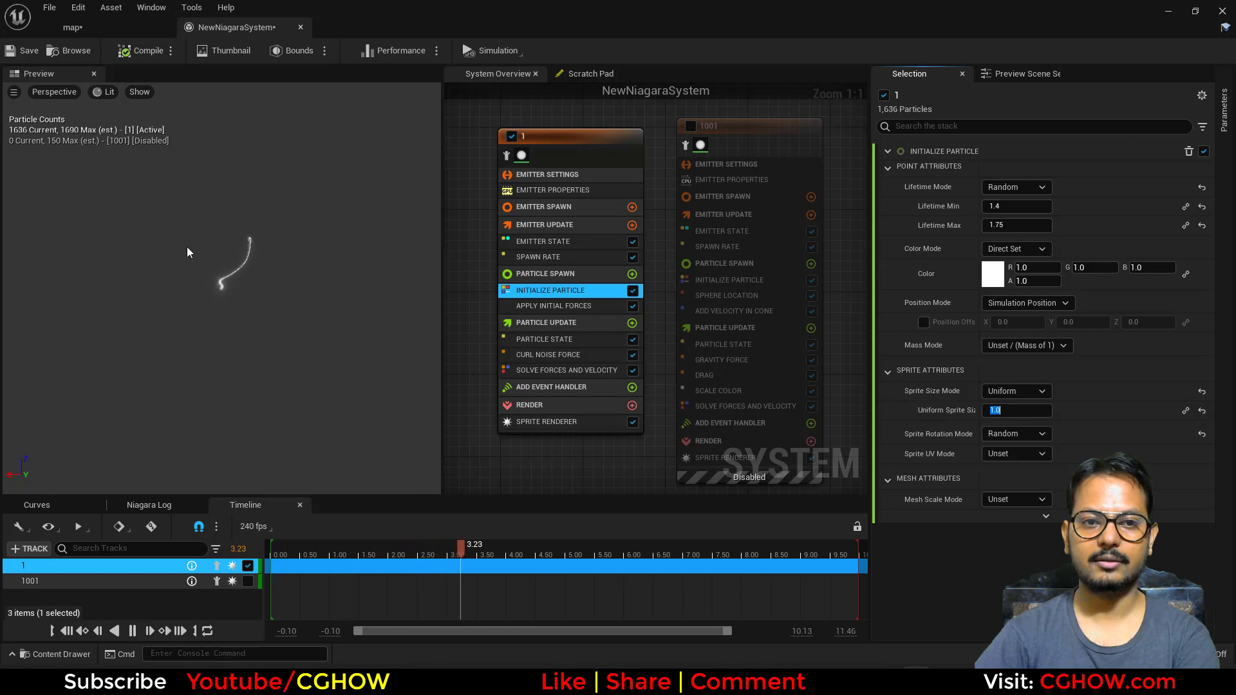
# Step: Set emitter 1's Lifetime Mode to Direct Set with a Lifetime of 3.0
pyautogui.click(1000, 192)
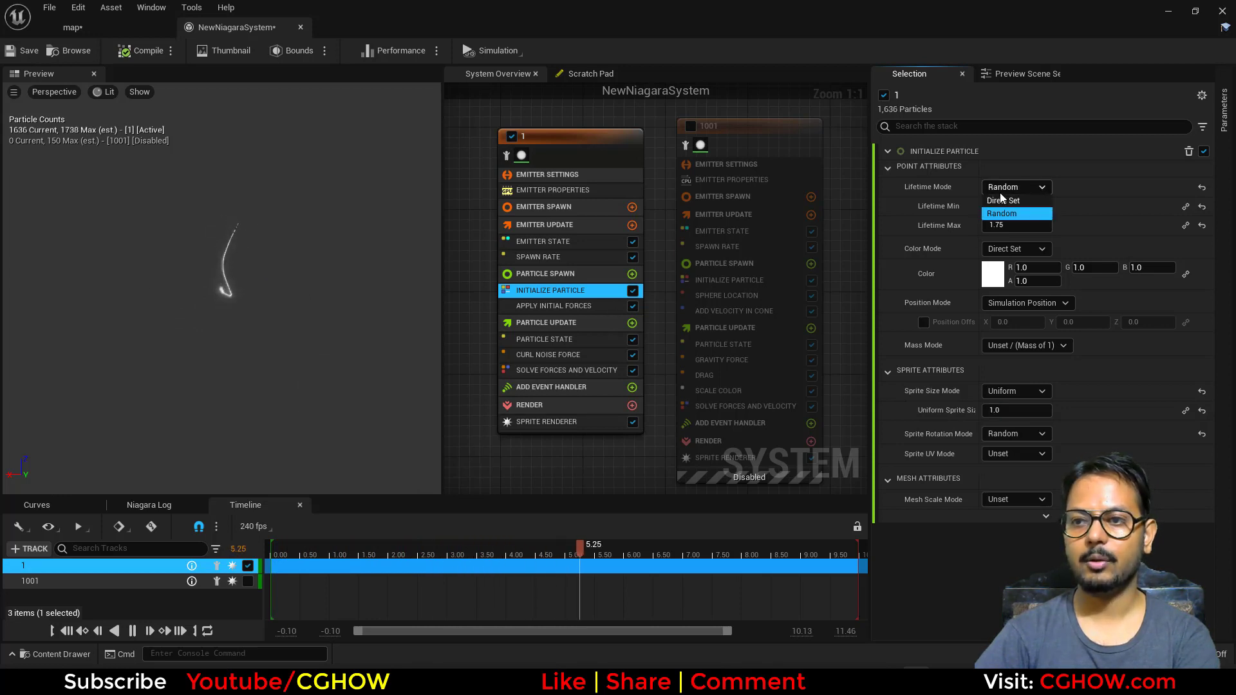
pyautogui.click(1004, 201)
pyautogui.click(1013, 208)
pyautogui.write('2')
pyautogui.press('Return')
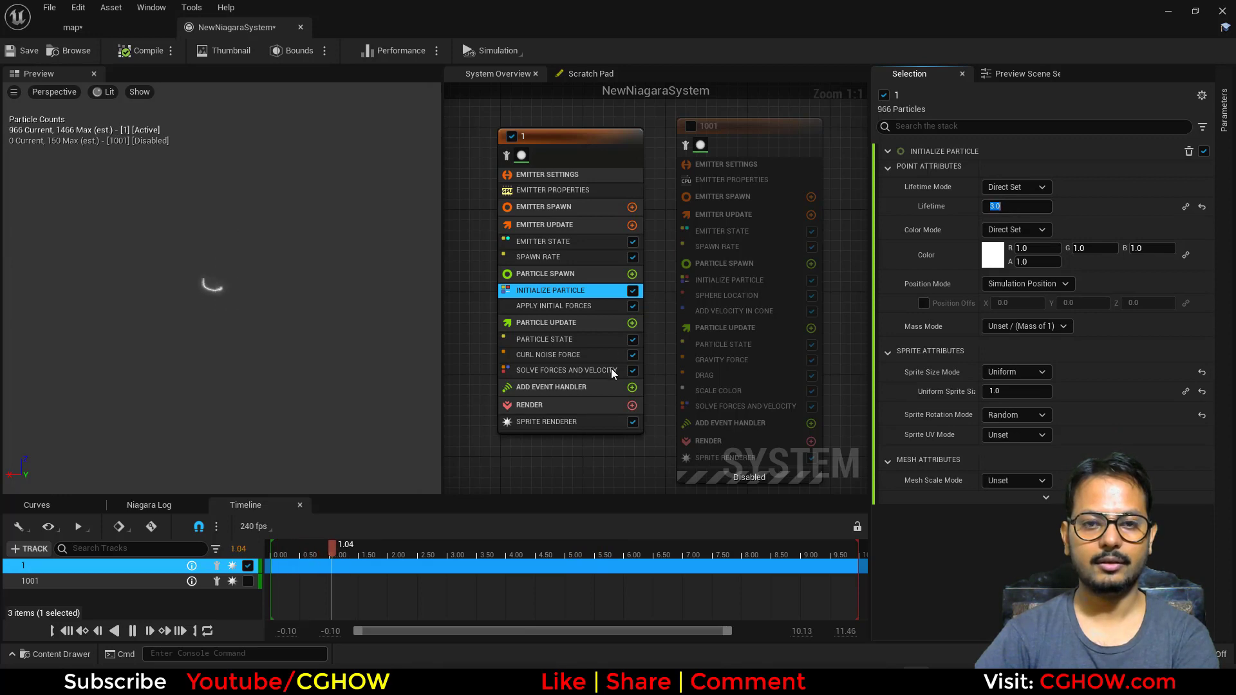
# Step: Set the Curl Noise Force's Noise Strength to 500 in emitter 1
pyautogui.click(573, 355)
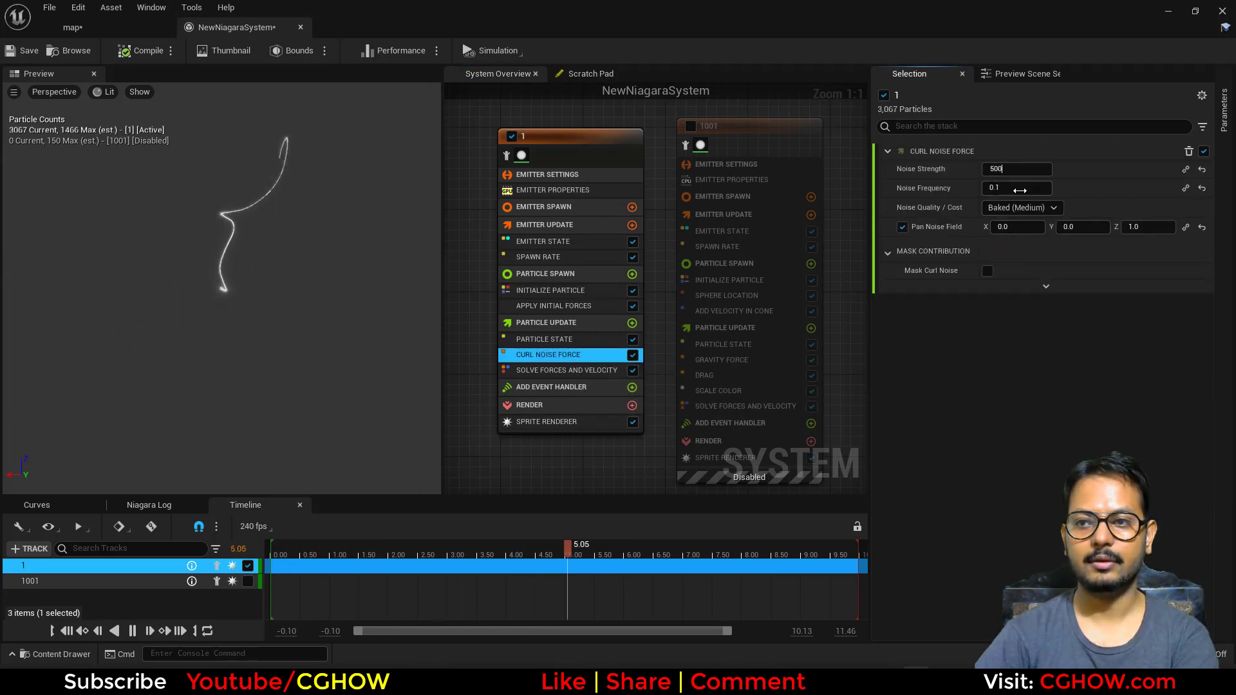
pyautogui.write('500')
pyautogui.press('Return')
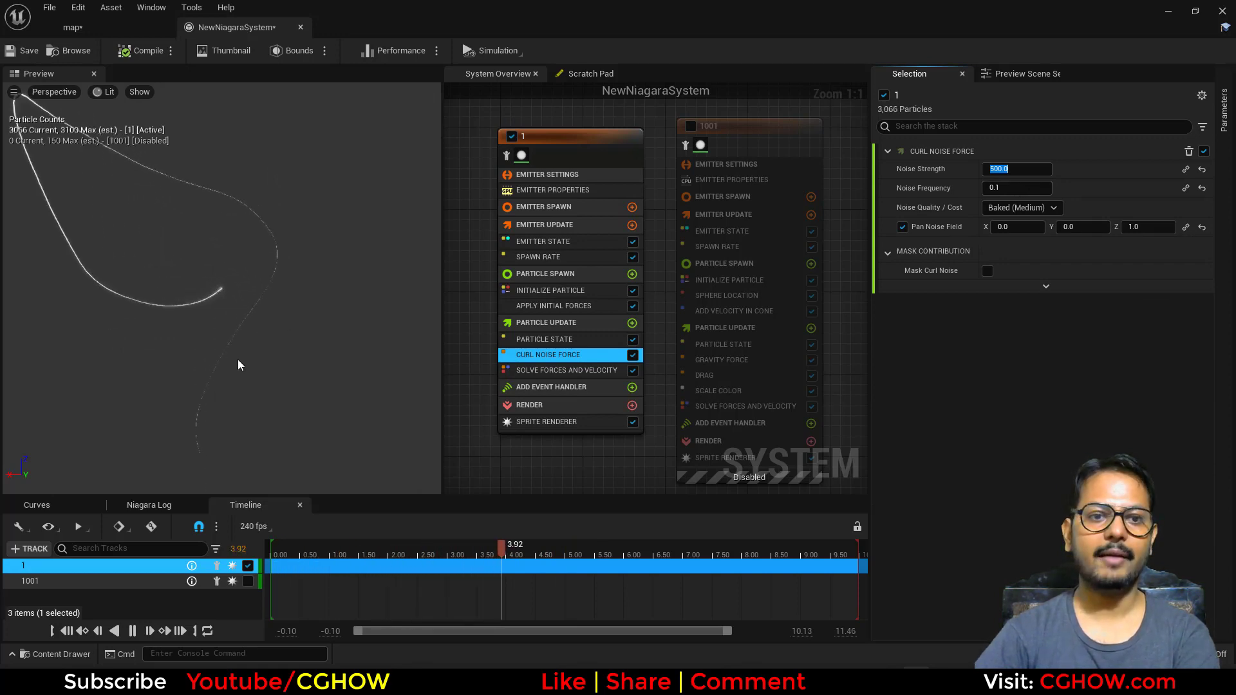
# Step: Set the Lifetime in emitter 1's Initialize Particle module to 1.5
pyautogui.click(557, 291)
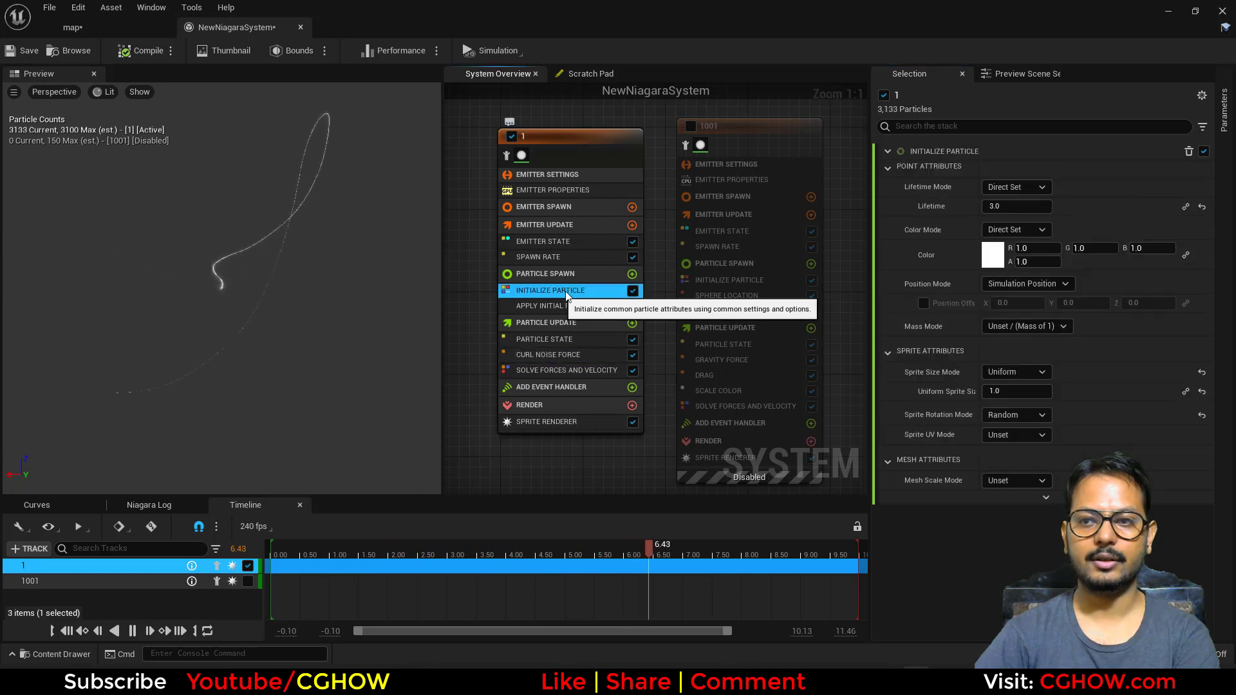
pyautogui.click(1008, 207)
pyautogui.write('1.5')
pyautogui.press('Return')
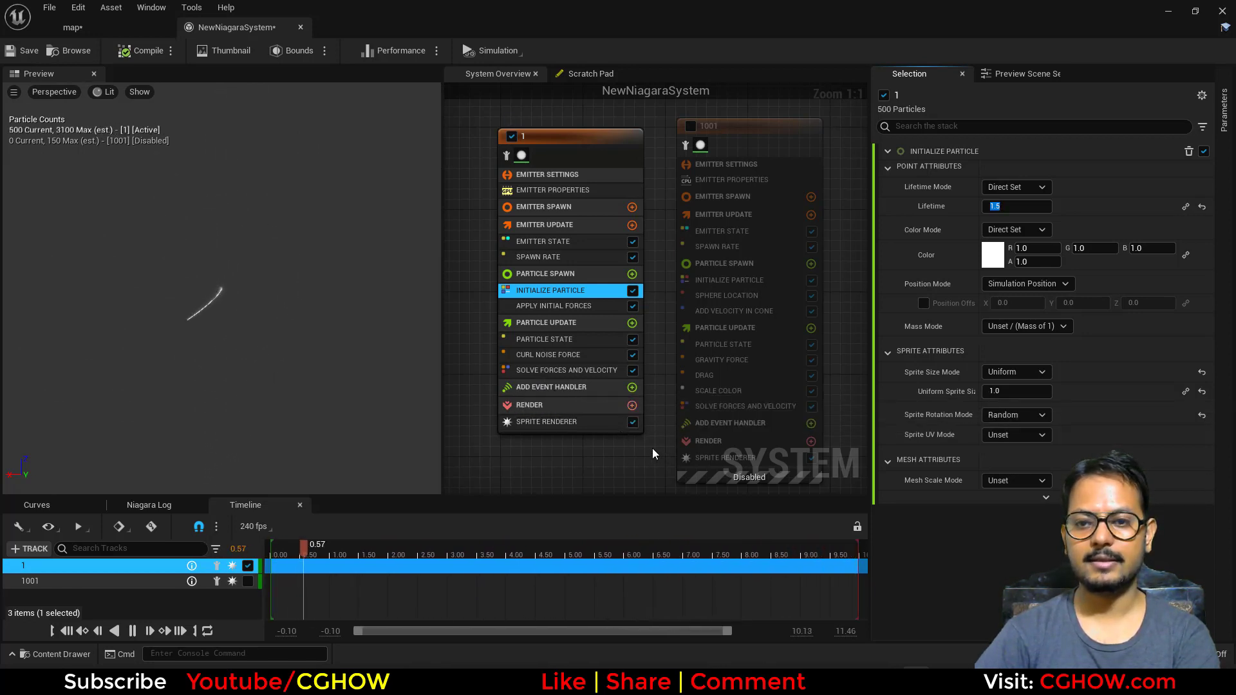
# Step: Enable the duplicate emitter 1001 and delete its Spawn Rate module
pyautogui.moveTo(639, 450); pyautogui.dragTo(599, 467, button='right')
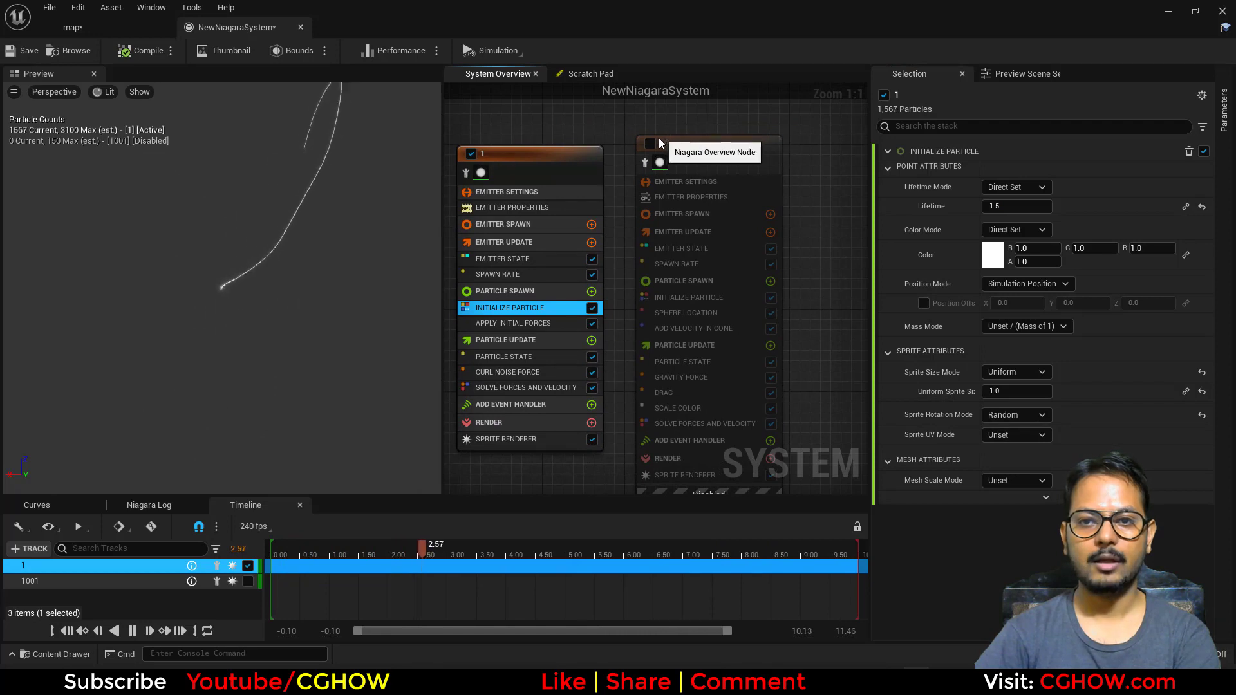
pyautogui.click(651, 143)
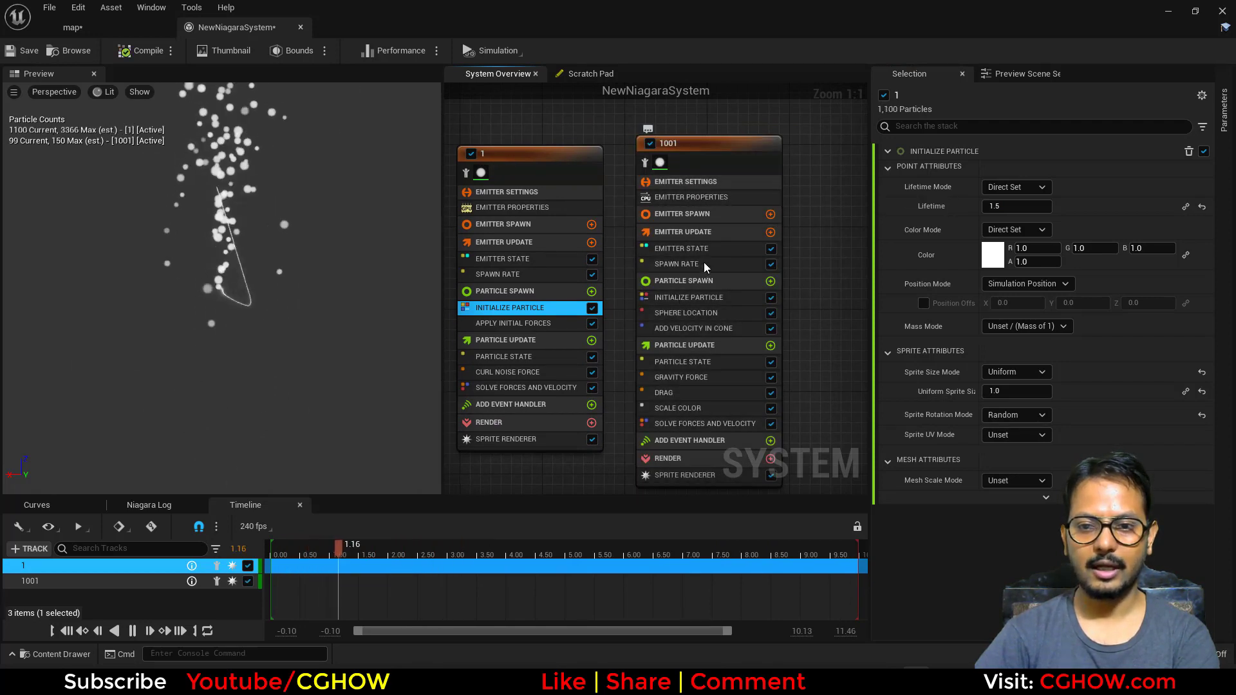
pyautogui.click(704, 265)
pyautogui.press('Delete')
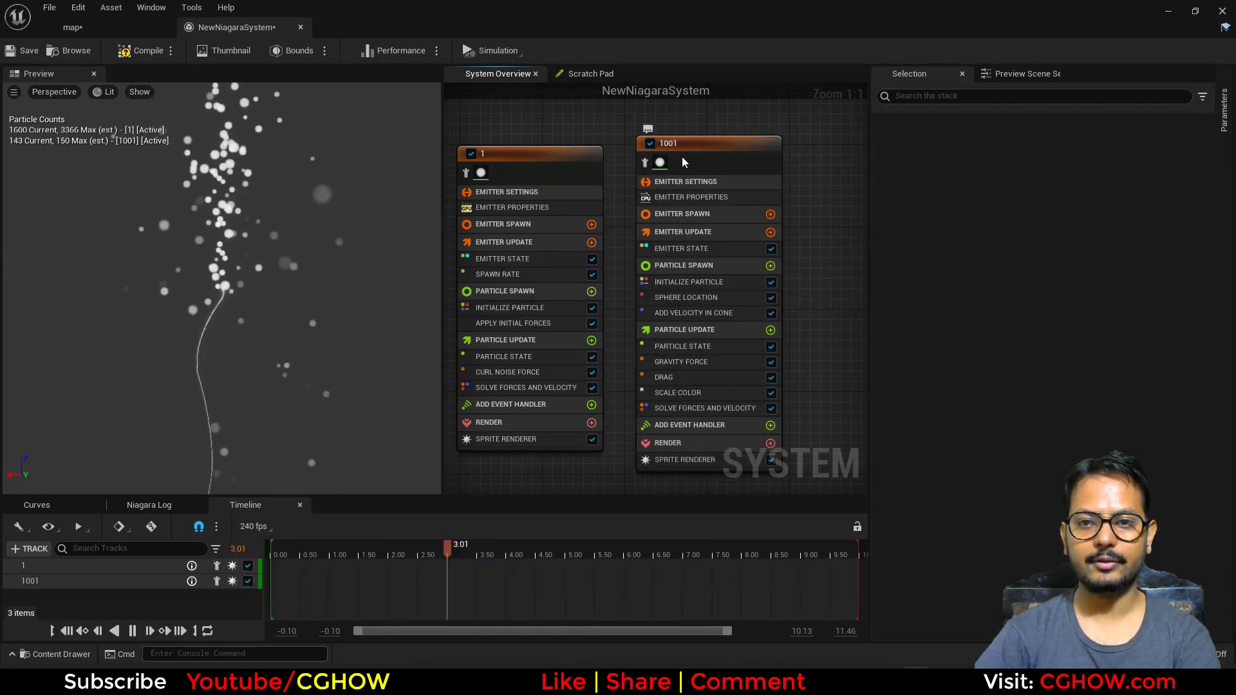
# Step: Rename emitter 1001 to 2
pyautogui.click(679, 147)
pyautogui.press('F2')
pyautogui.write('2')
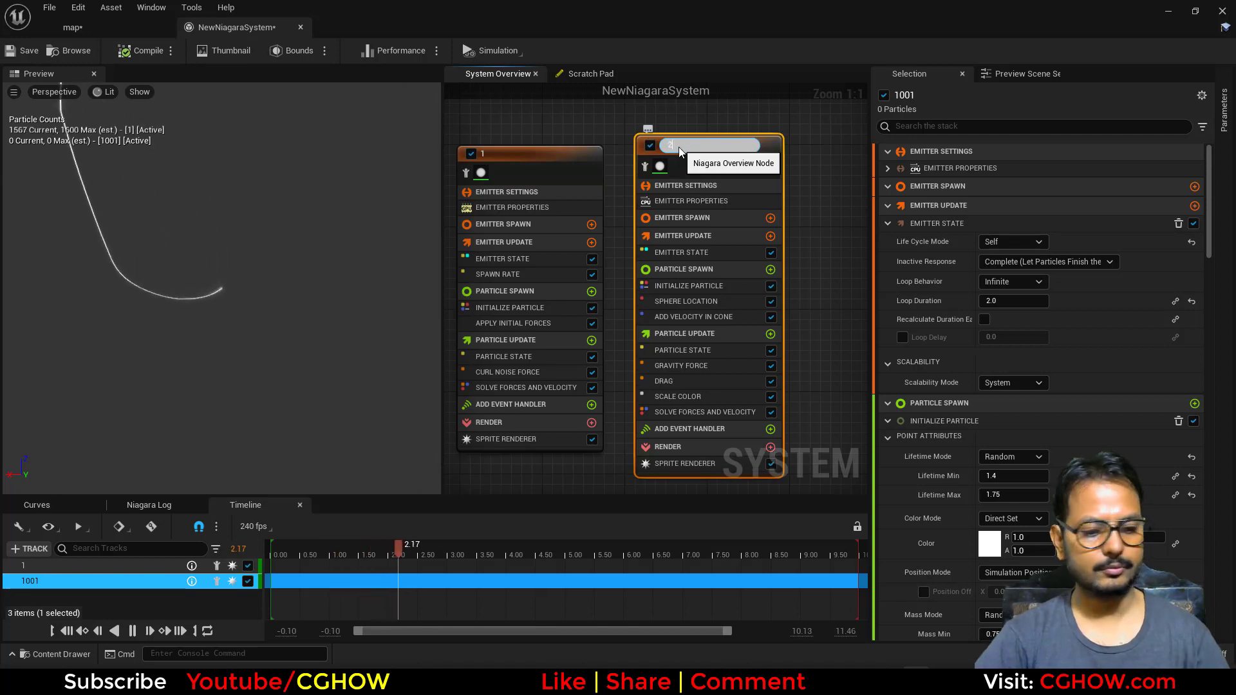
pyautogui.press('Return')
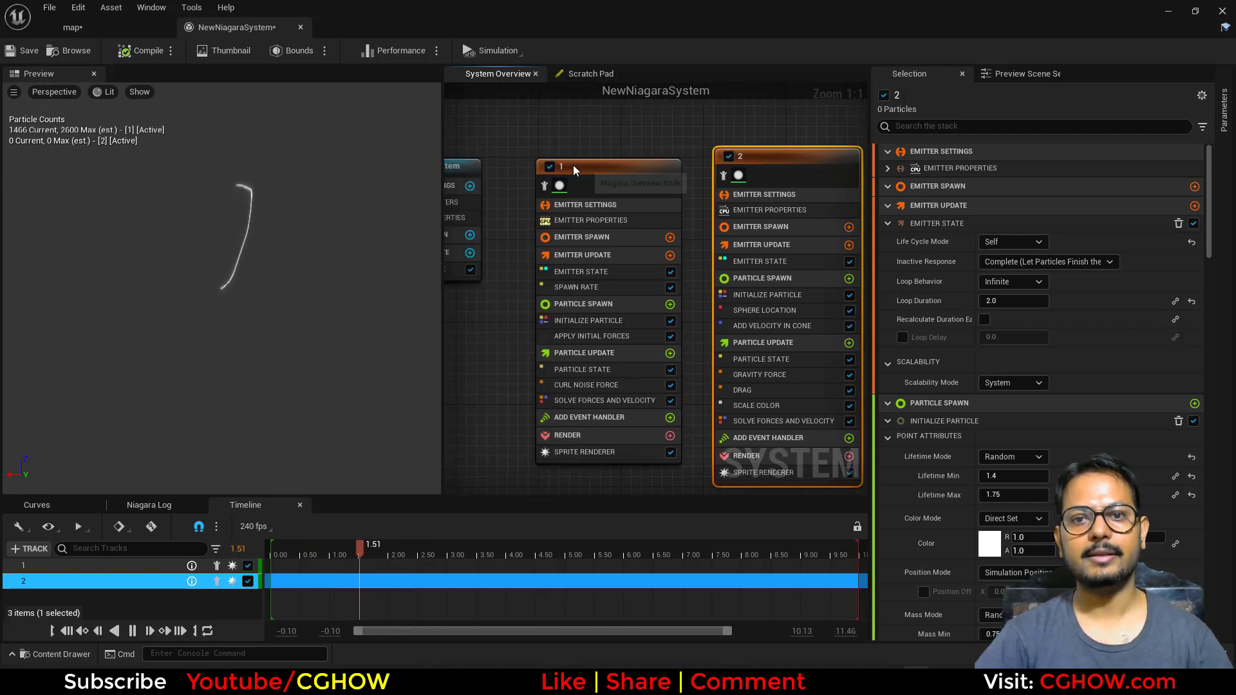
# Step: Rename emitter 1 to source and emitter 2 to followers
pyautogui.doubleClick(573, 166)
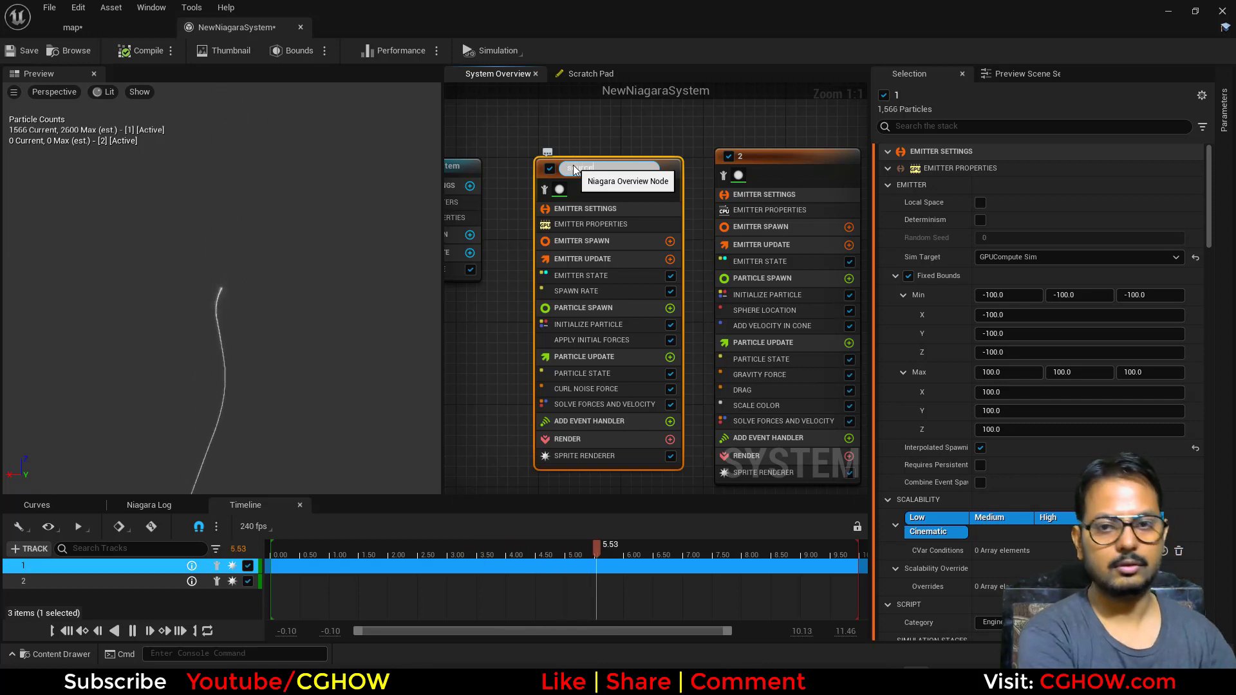
pyautogui.press('Return')
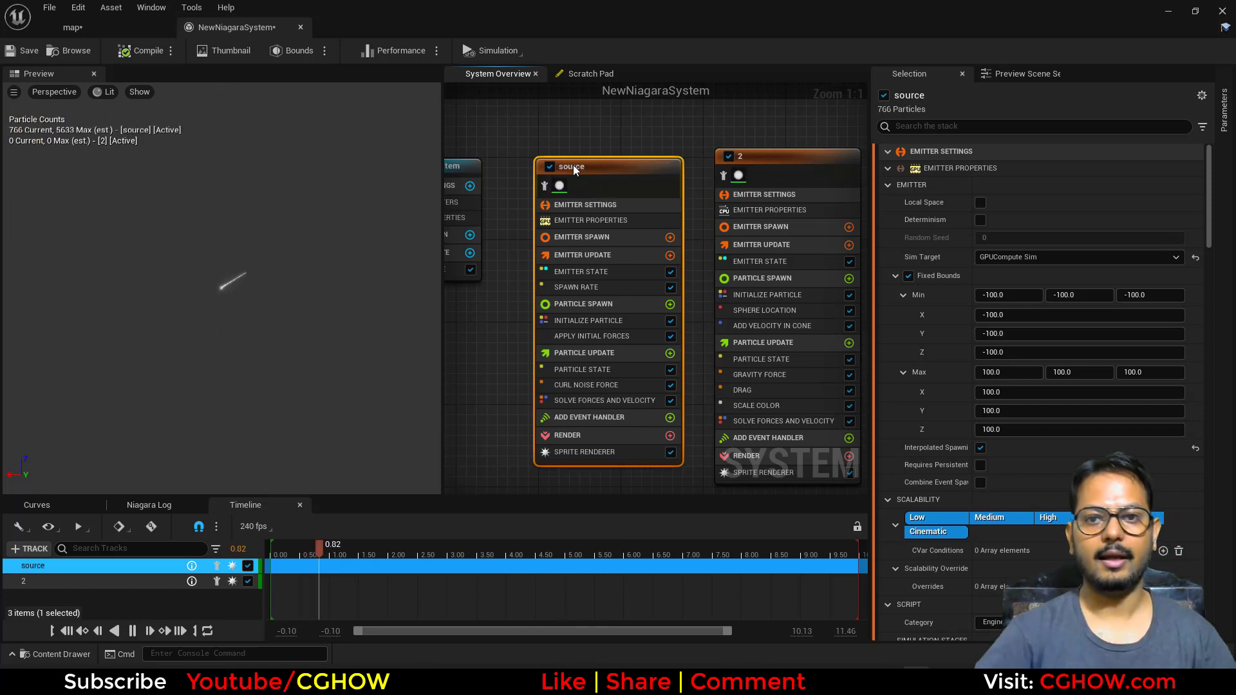
pyautogui.doubleClick(747, 157)
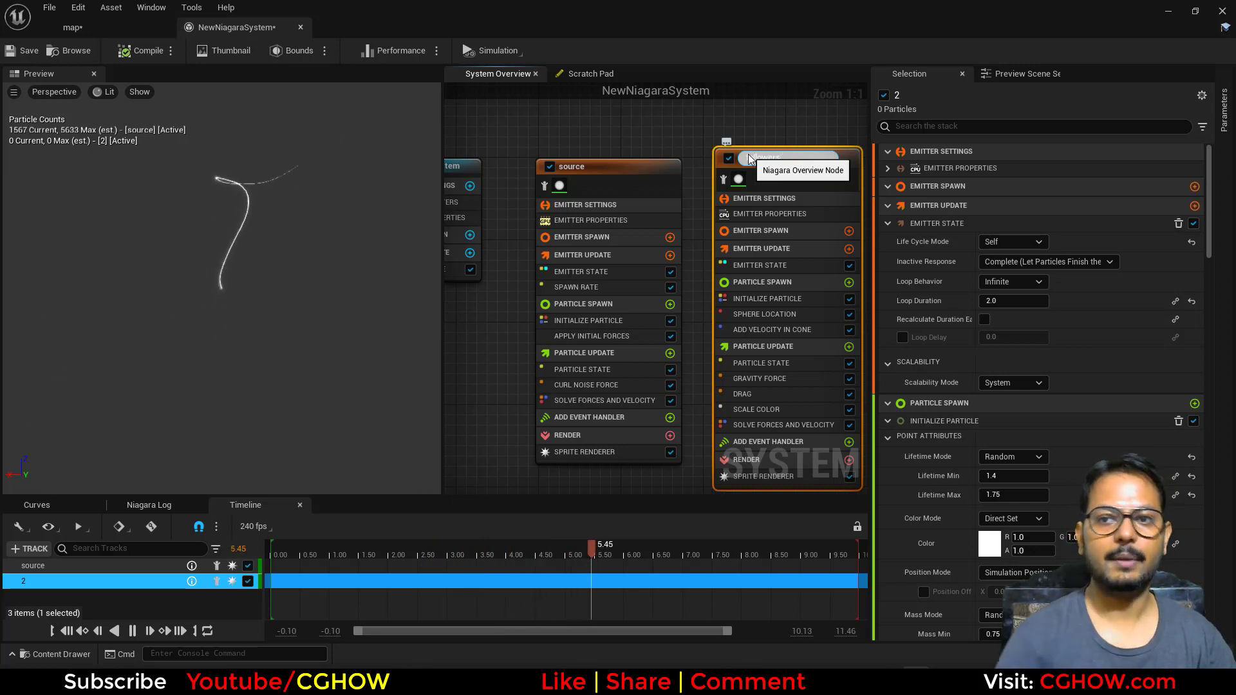
pyautogui.press('Return')
pyautogui.moveTo(622, 153); pyautogui.dragTo(578, 170, button='right')
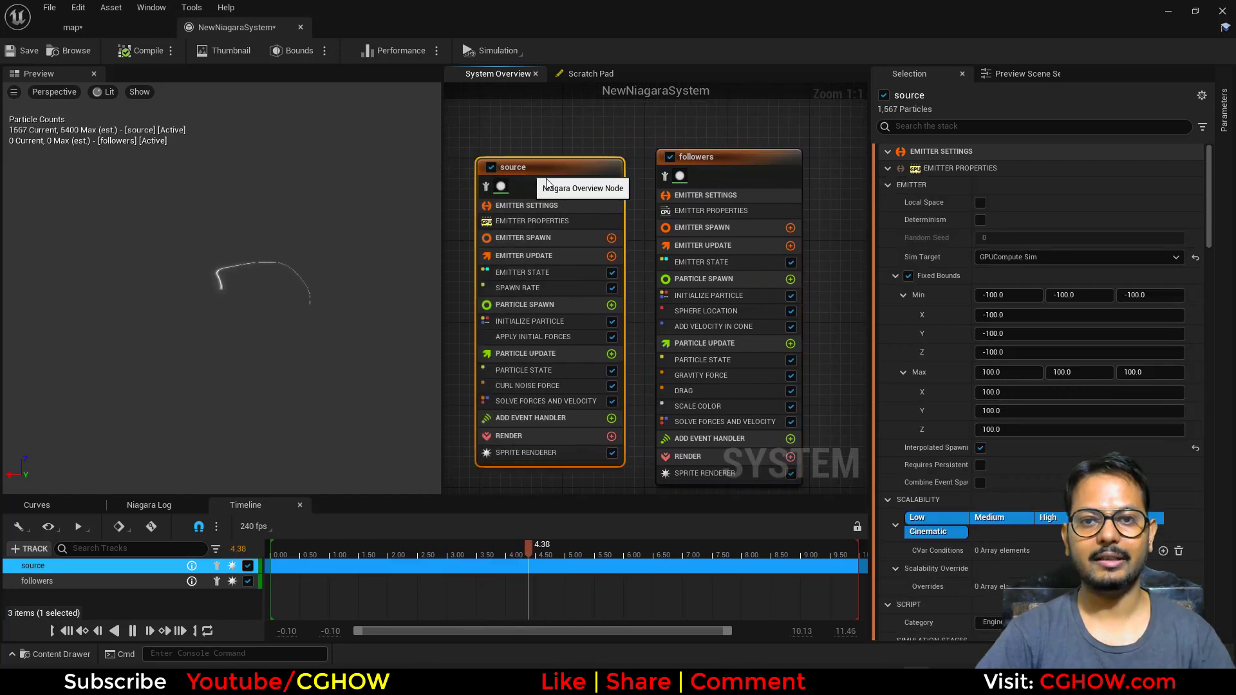
# Step: Delete followers' Add Velocity in Cone, Sphere Location, Drag, Gravity Force and Scale Color modules, and align its node with source
pyautogui.moveTo(758, 203); pyautogui.dragTo(731, 175, button='right')
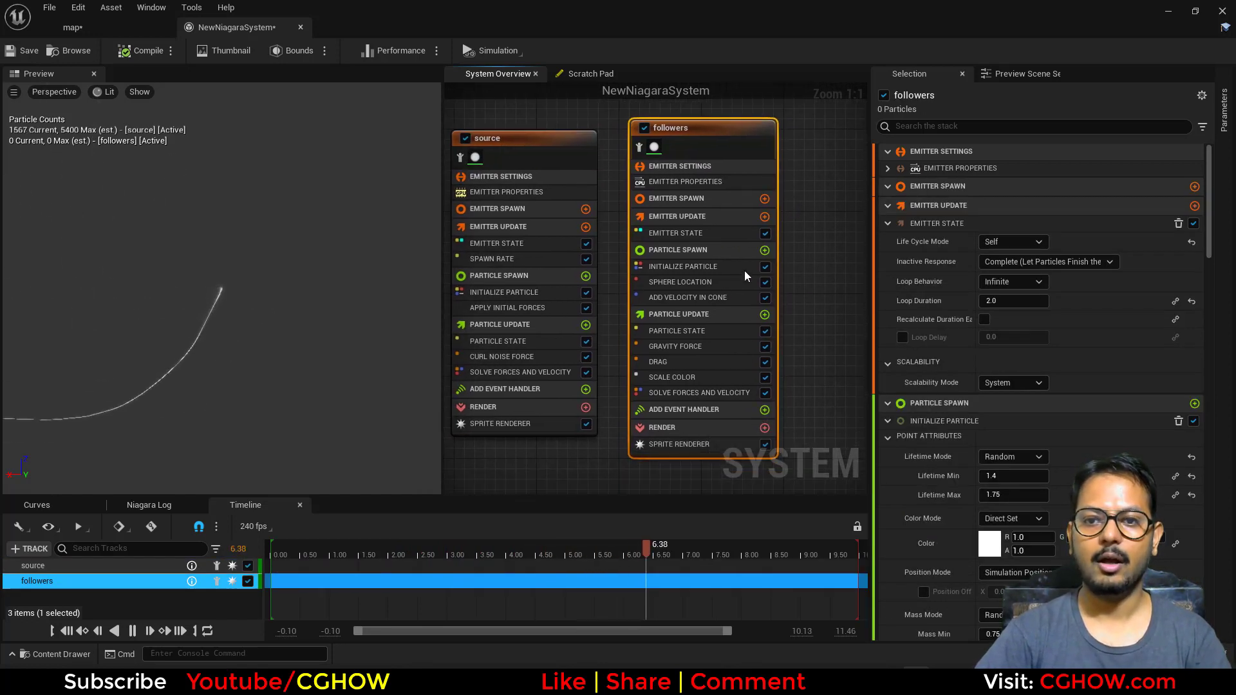
pyautogui.click(718, 296)
pyautogui.press('Delete')
pyautogui.click(704, 288)
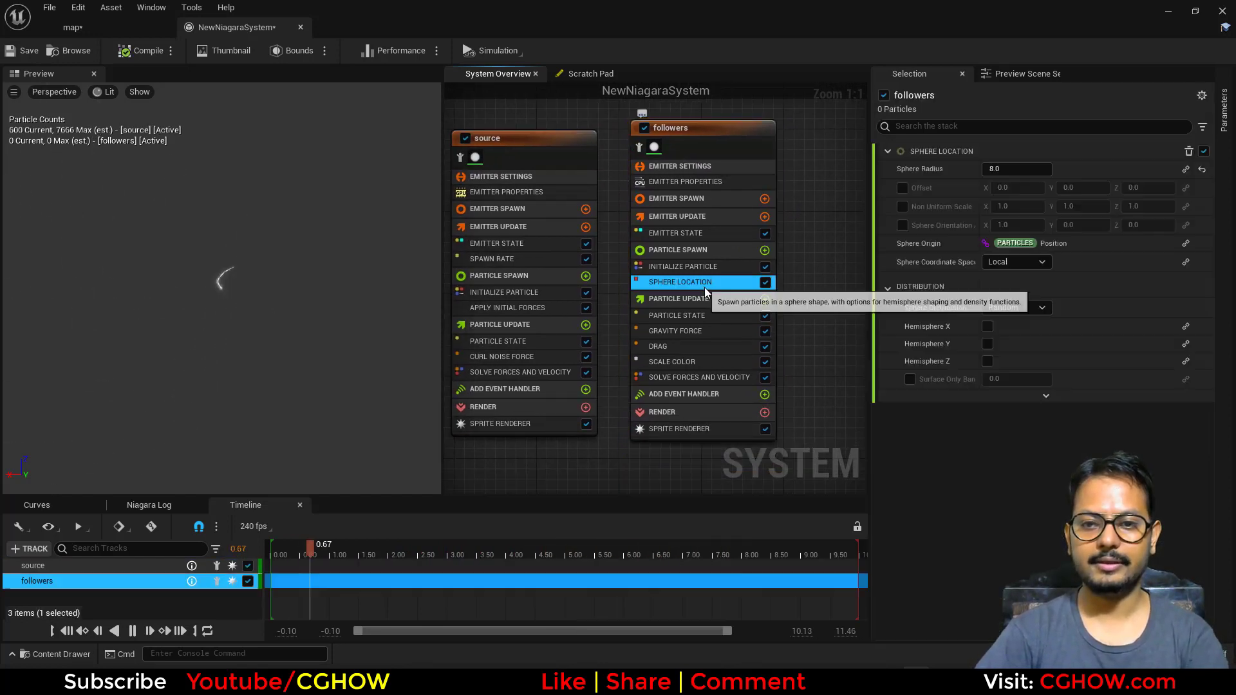
pyautogui.press('Delete')
pyautogui.click(671, 346)
pyautogui.press('Delete')
pyautogui.click(673, 331)
pyautogui.press('Delete')
pyautogui.click(691, 315)
pyautogui.press('Delete')
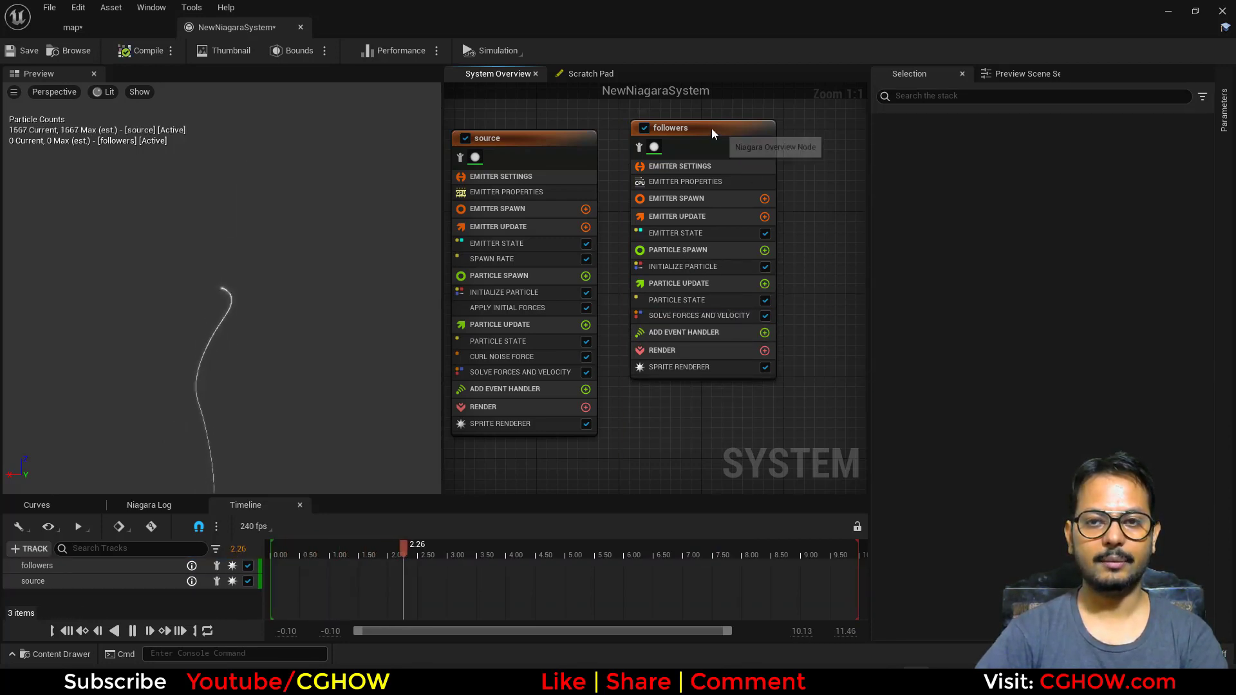
pyautogui.moveTo(704, 134); pyautogui.dragTo(694, 144)
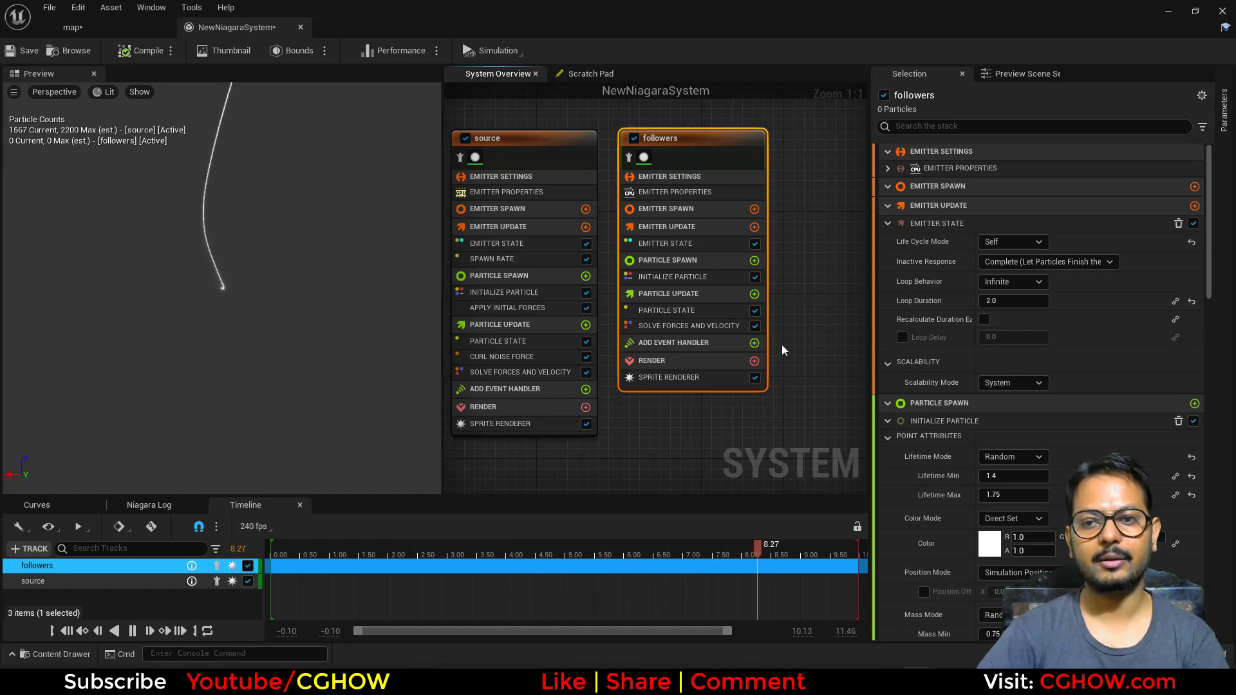
# Step: Add Sample Particles from Other Emitter to followers' Particle Spawn and fix its dependency by adding Spawn Particles from Other Emitter
pyautogui.moveTo(806, 270); pyautogui.dragTo(785, 280, button='right')
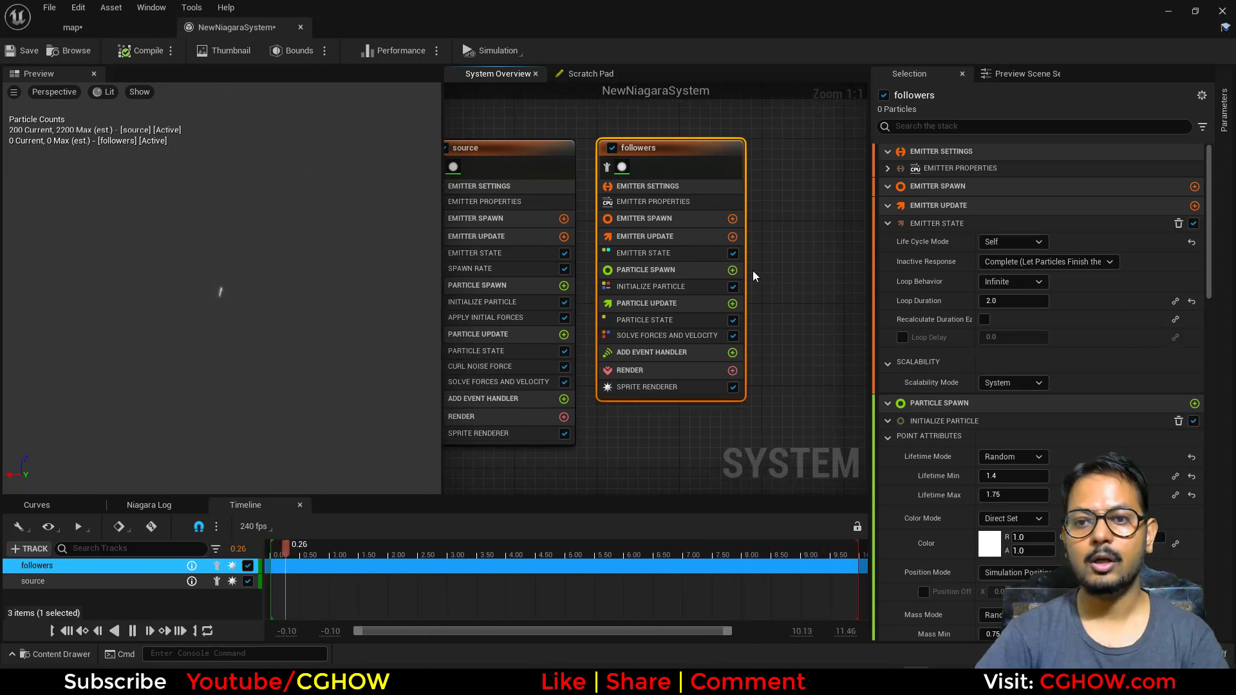
pyautogui.click(733, 271)
pyautogui.write('fro')
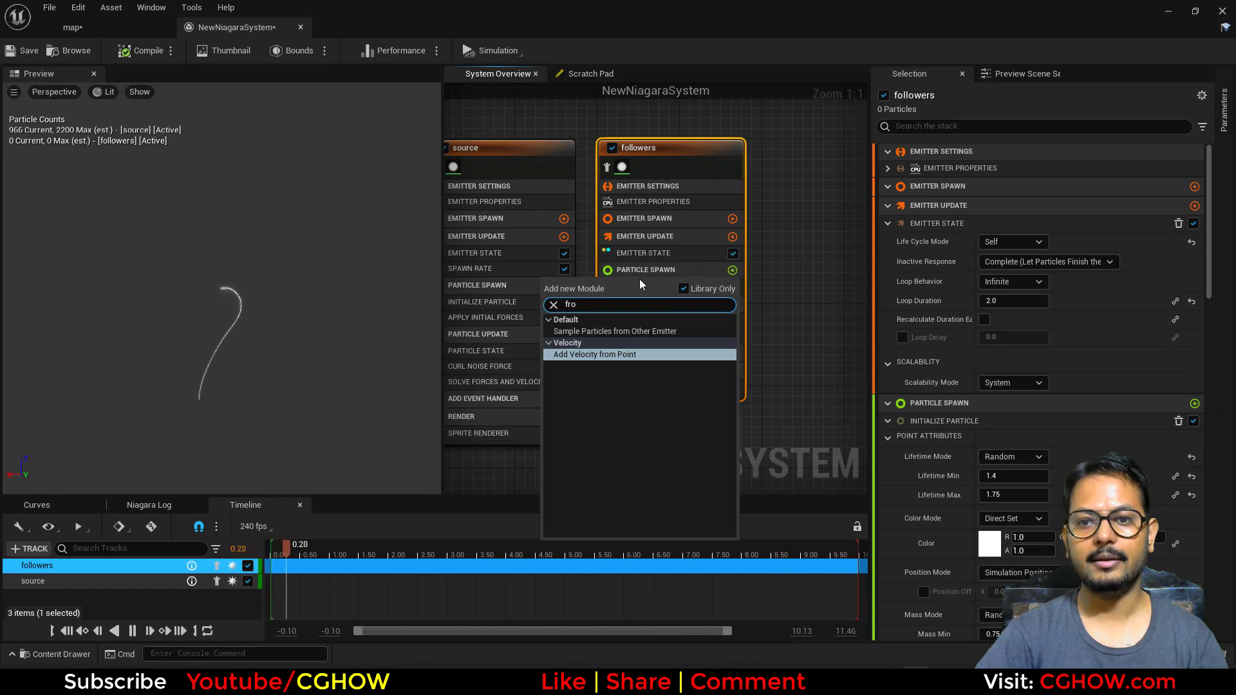
pyautogui.click(627, 331)
pyautogui.click(1152, 210)
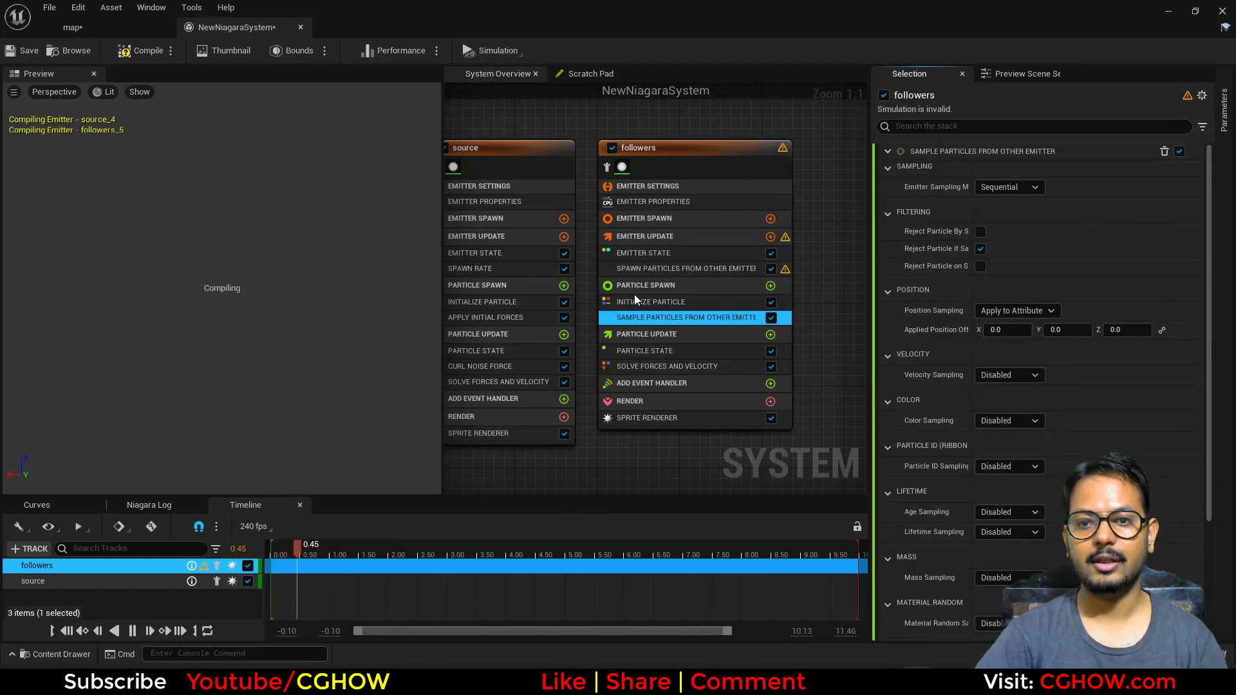
# Step: Fix the missing attribute reader in followers' Spawn Particles from Other Emitter module and set its Emitter Name to source
pyautogui.click(618, 269)
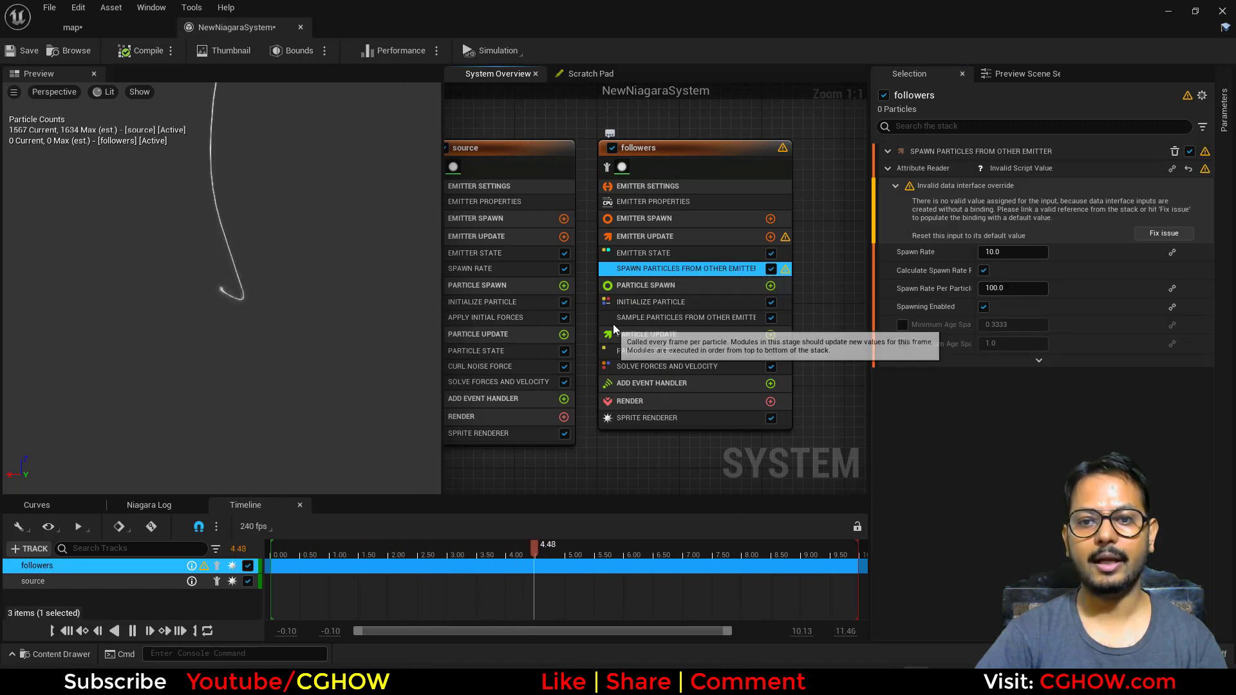
pyautogui.click(737, 319)
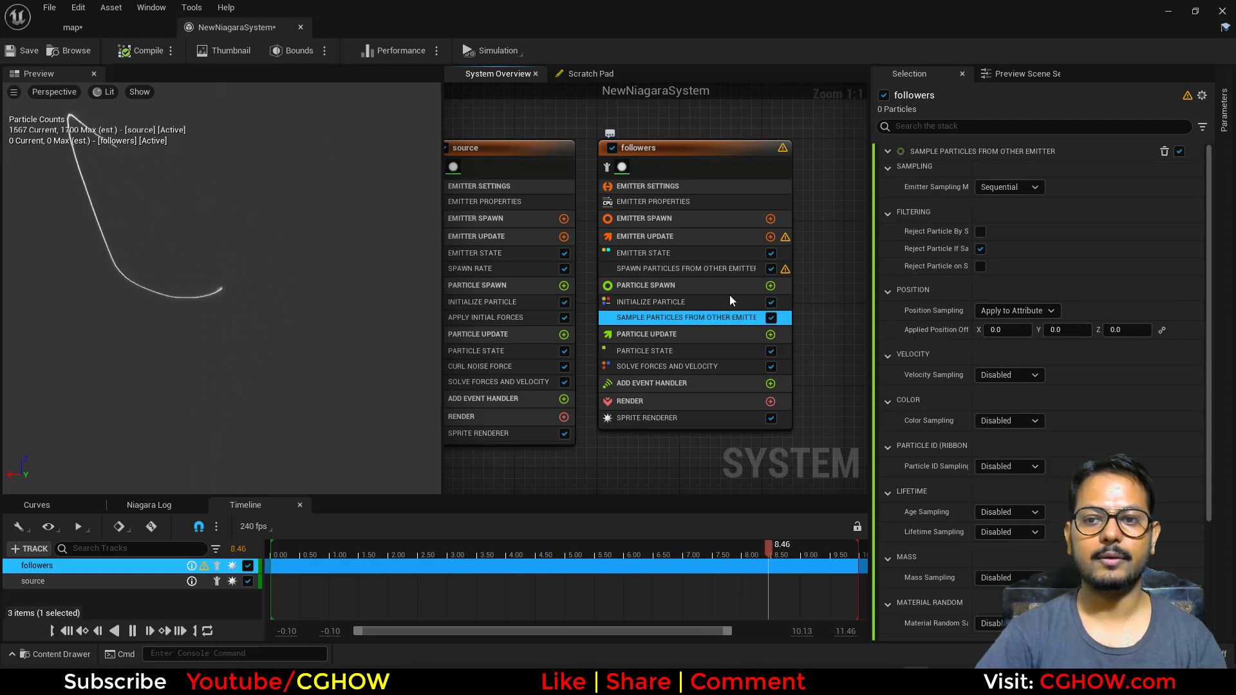
pyautogui.click(784, 271)
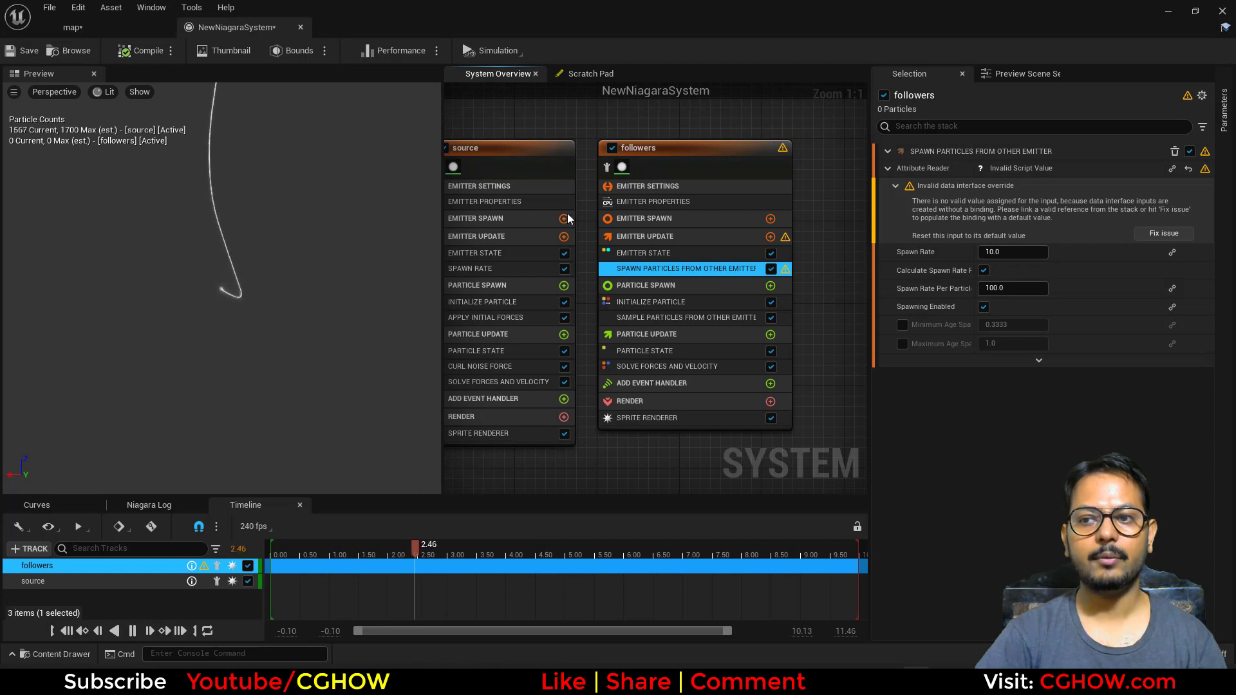
pyautogui.click(1164, 234)
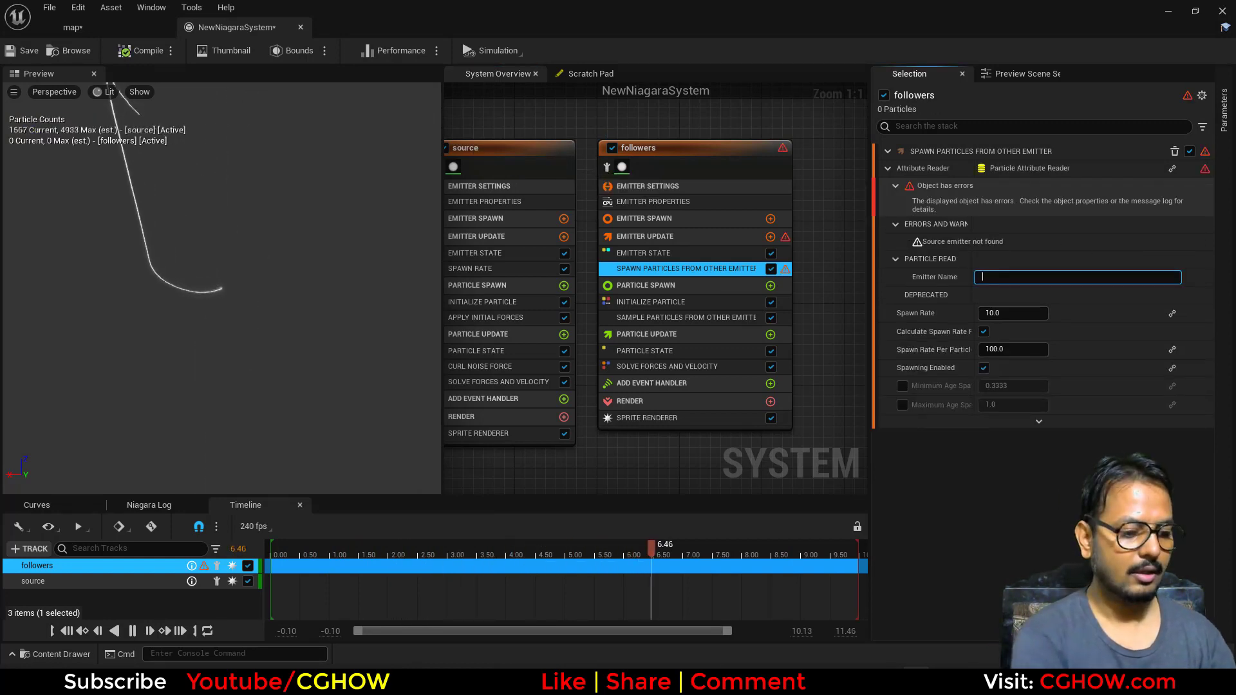
pyautogui.write('source')
pyautogui.press('Return')
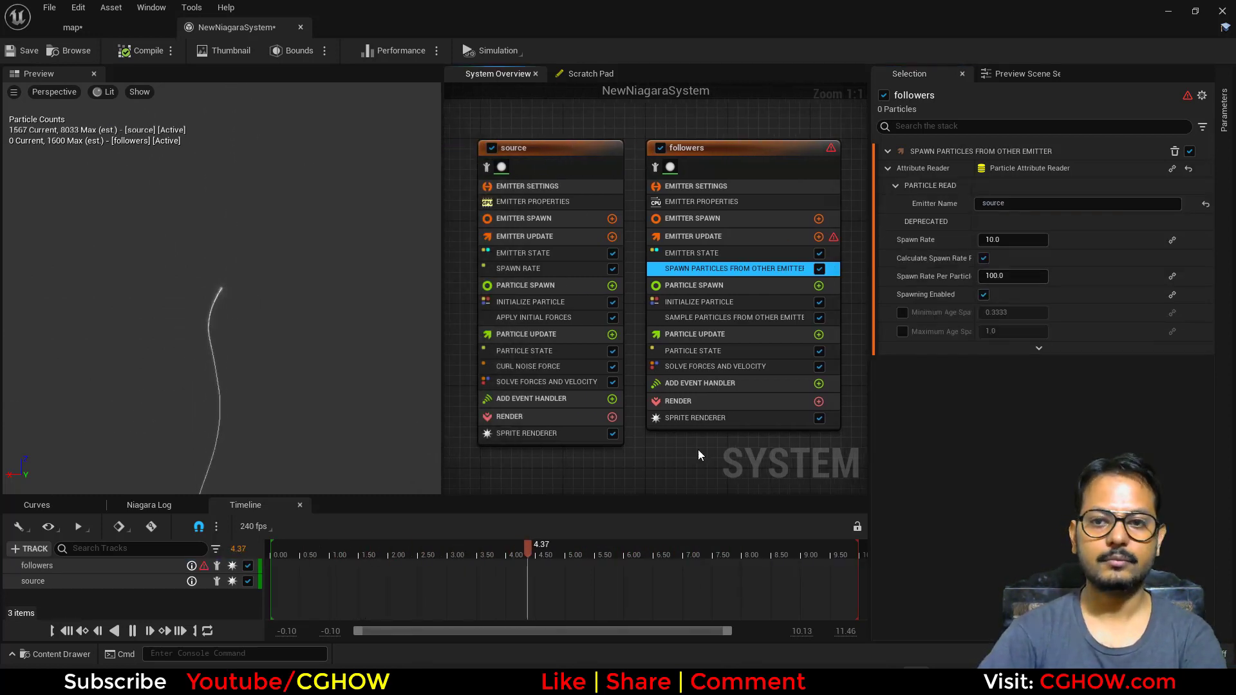
# Step: Set Spawn Rate Per Particle to 1000000 and Spawn Rate to 100 in followers' Spawn Particles from Other Emitter module
pyautogui.moveTo(706, 462); pyautogui.dragTo(662, 457, button='right')
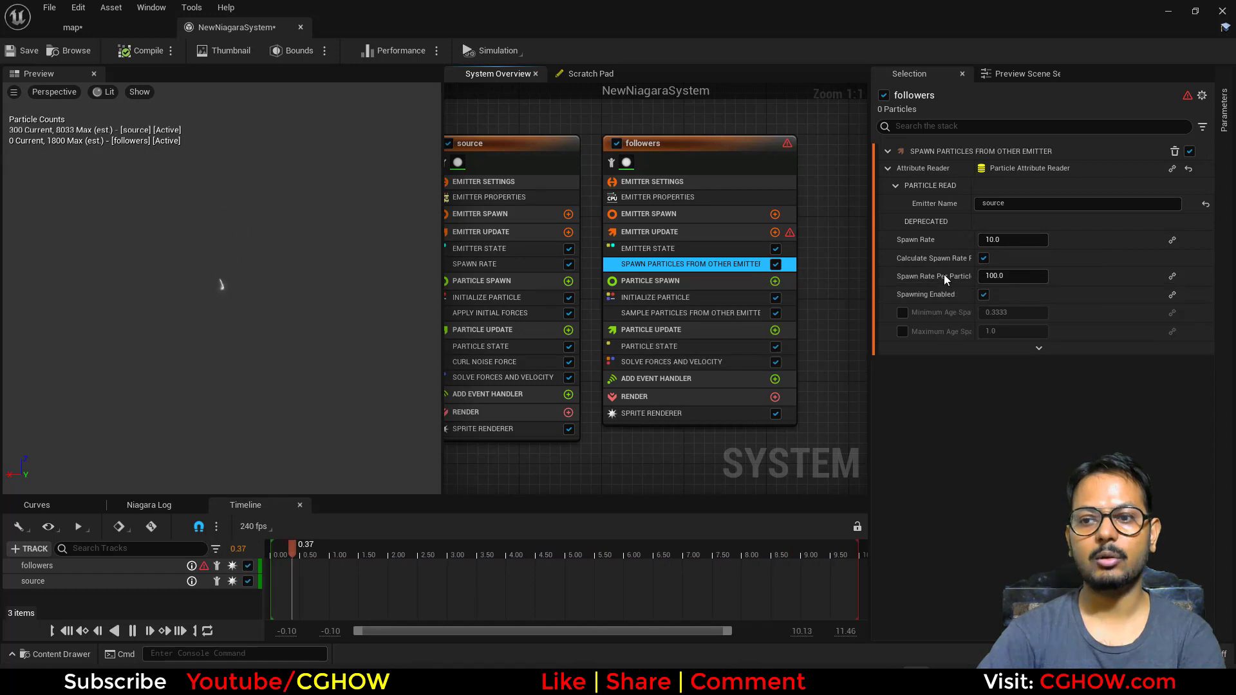
pyautogui.write('0000')
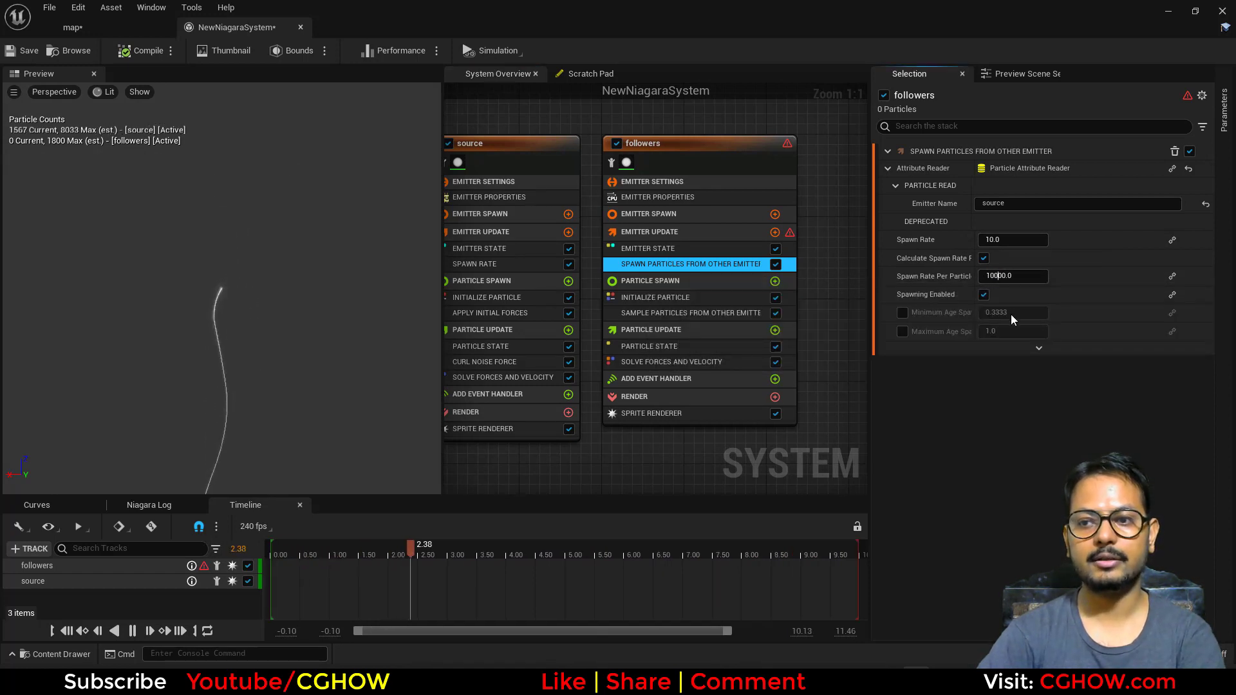
pyautogui.press('Return')
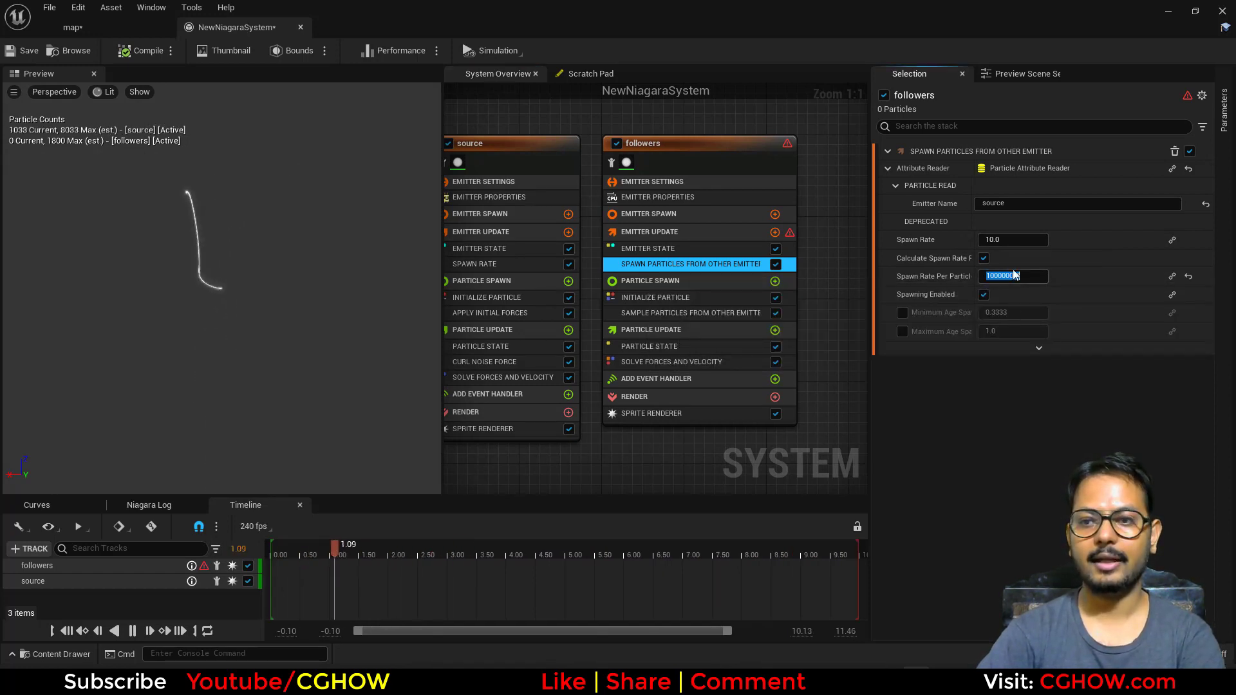
pyautogui.click(1014, 239)
pyautogui.write('100')
pyautogui.press('Return')
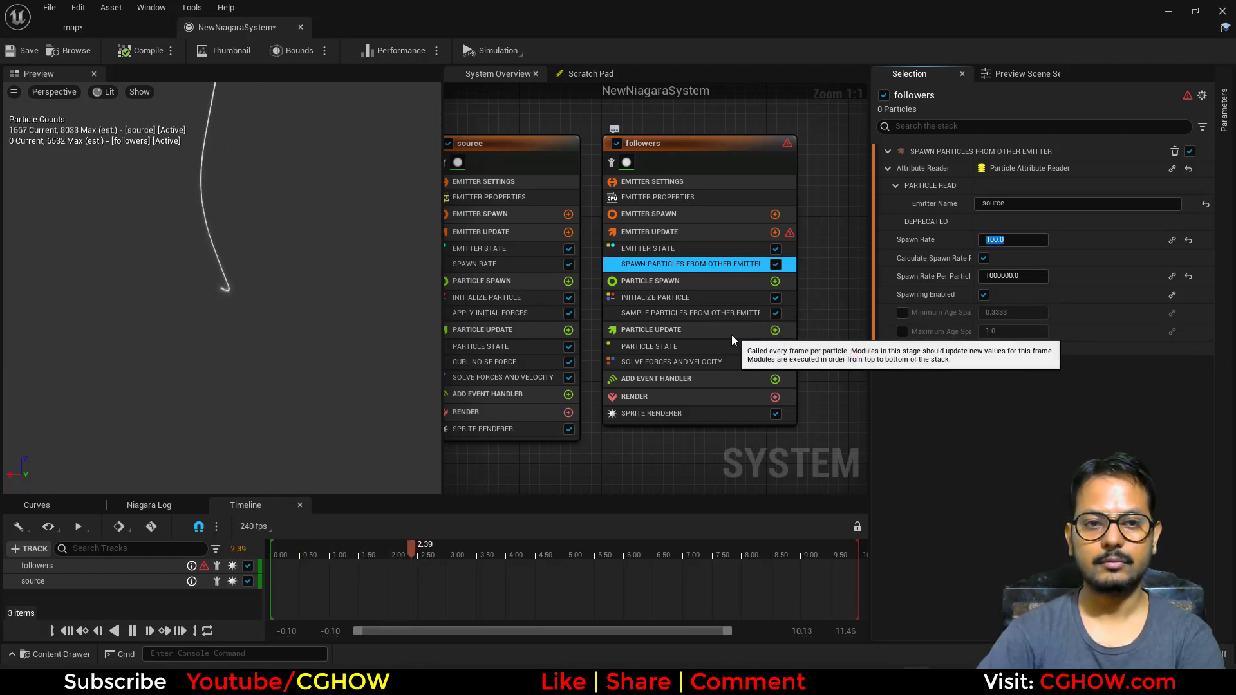
# Step: Review followers' update and spawn modules, and switch its Sim Target to GPUCompute Sim with Fixed Bounds enabled
pyautogui.click(790, 237)
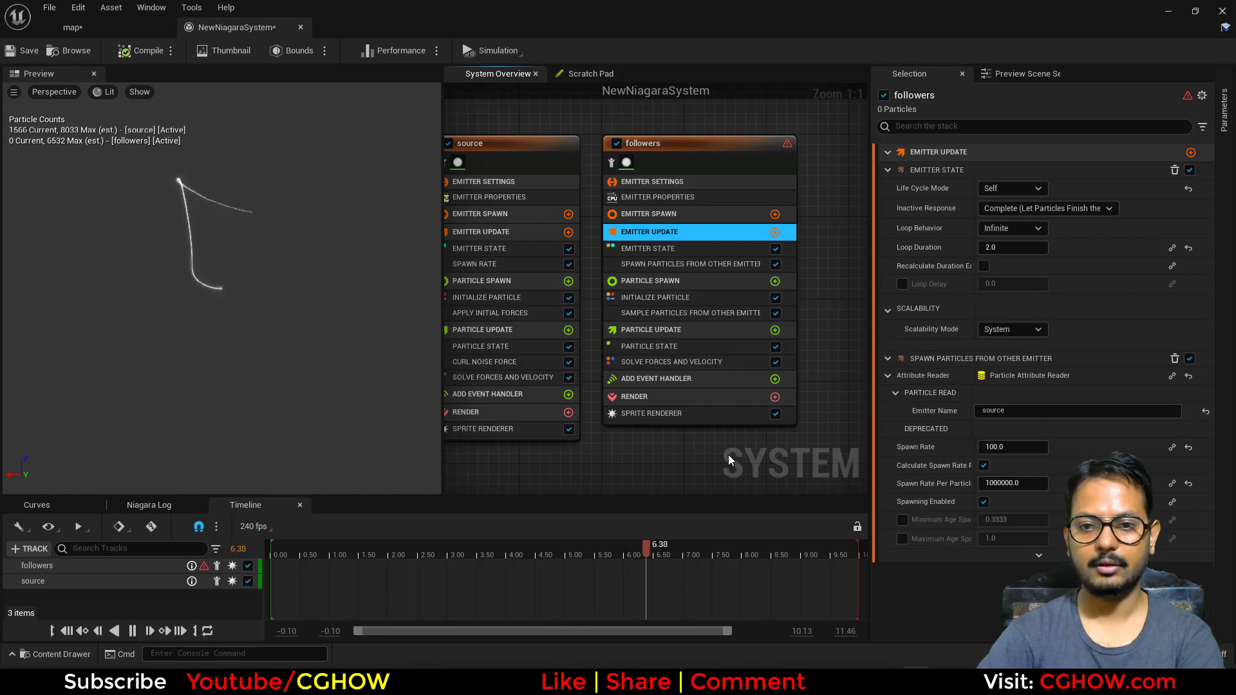
pyautogui.click(697, 314)
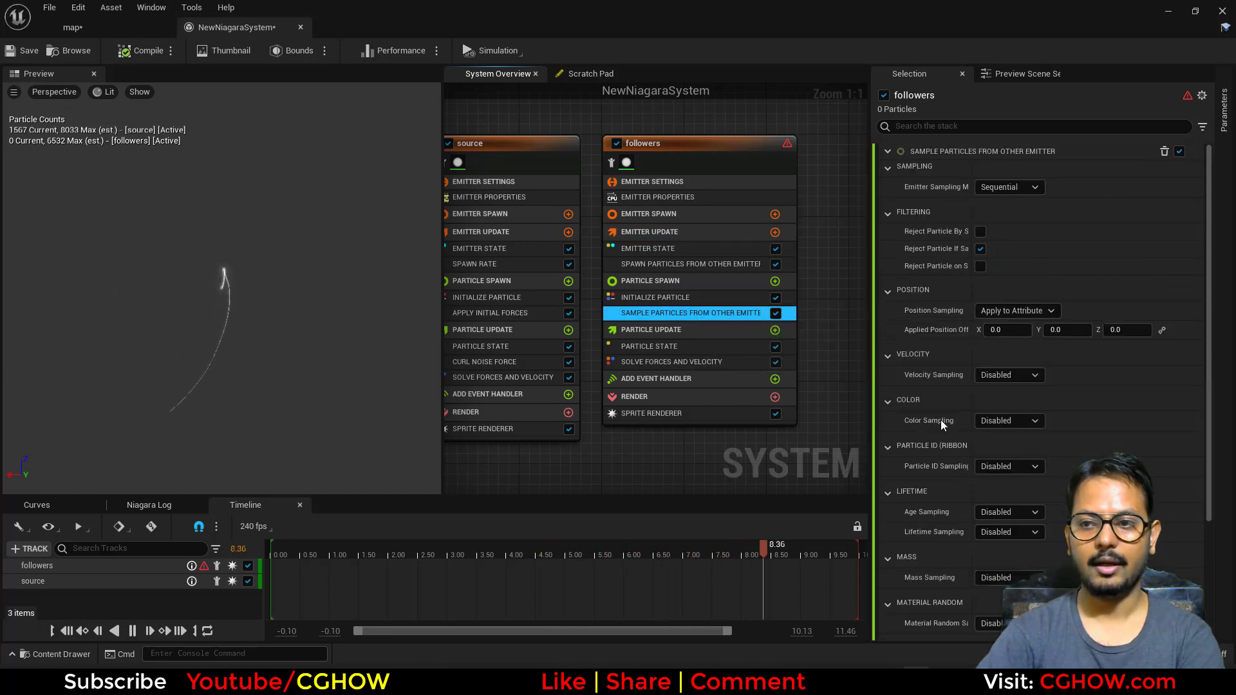
pyautogui.click(674, 298)
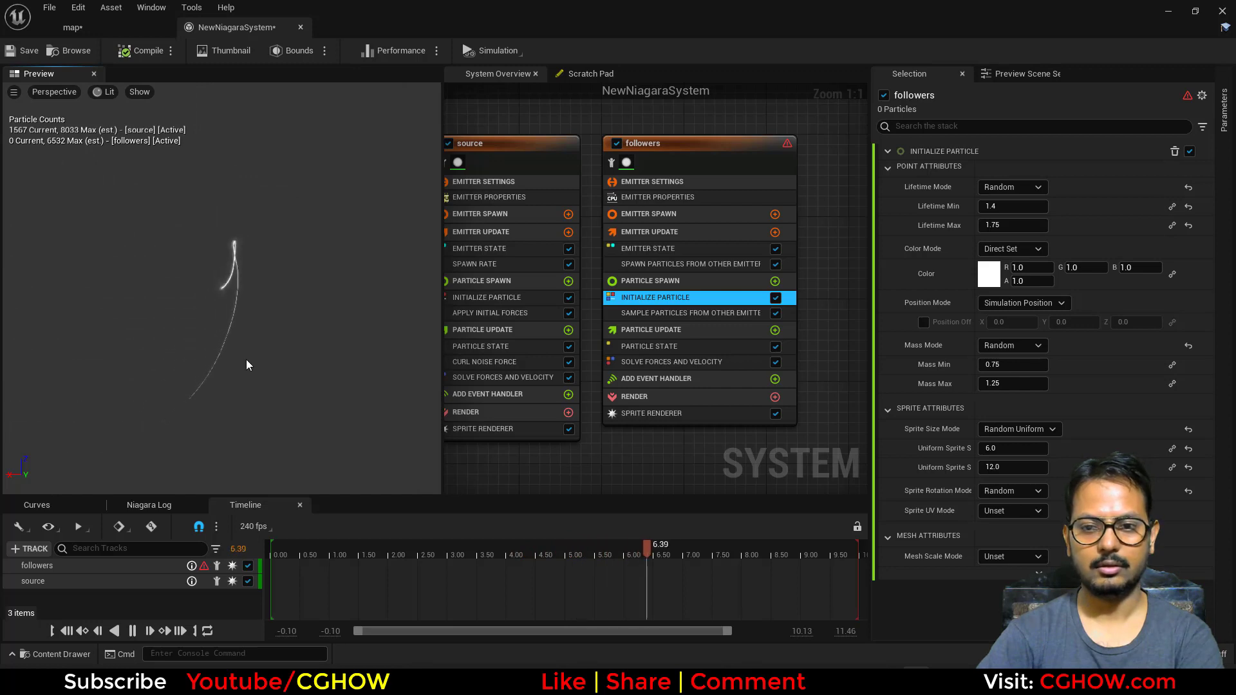
pyautogui.click(663, 314)
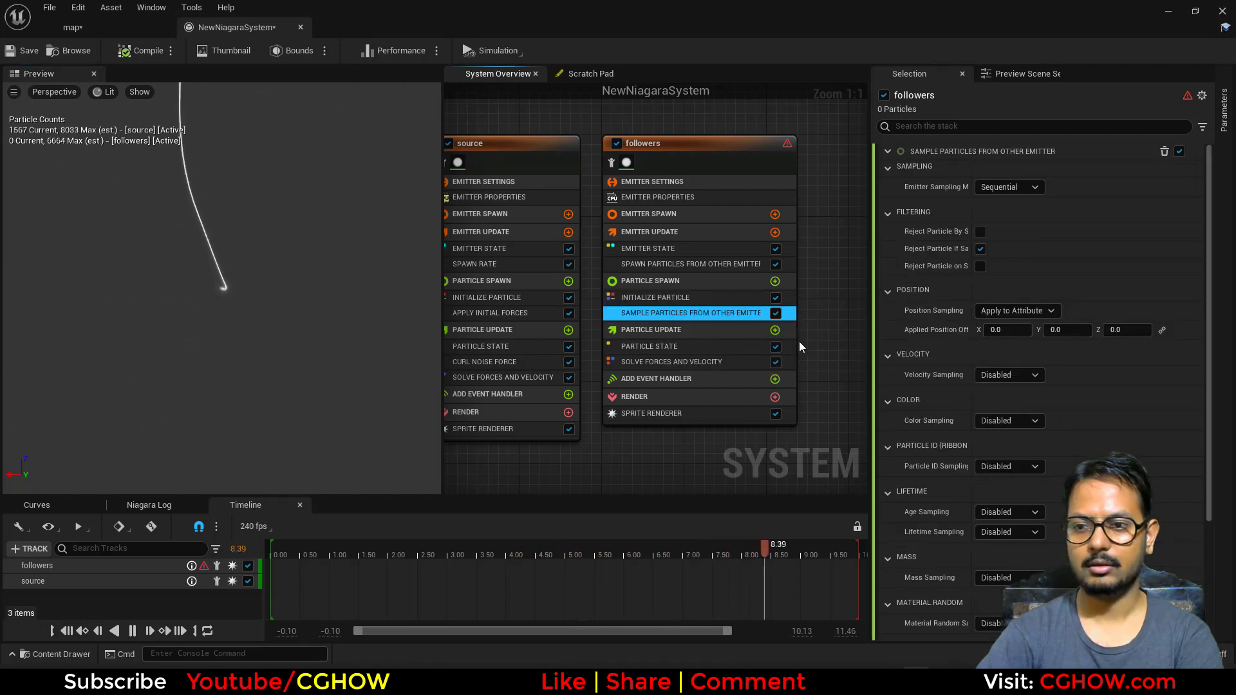
pyautogui.click(644, 199)
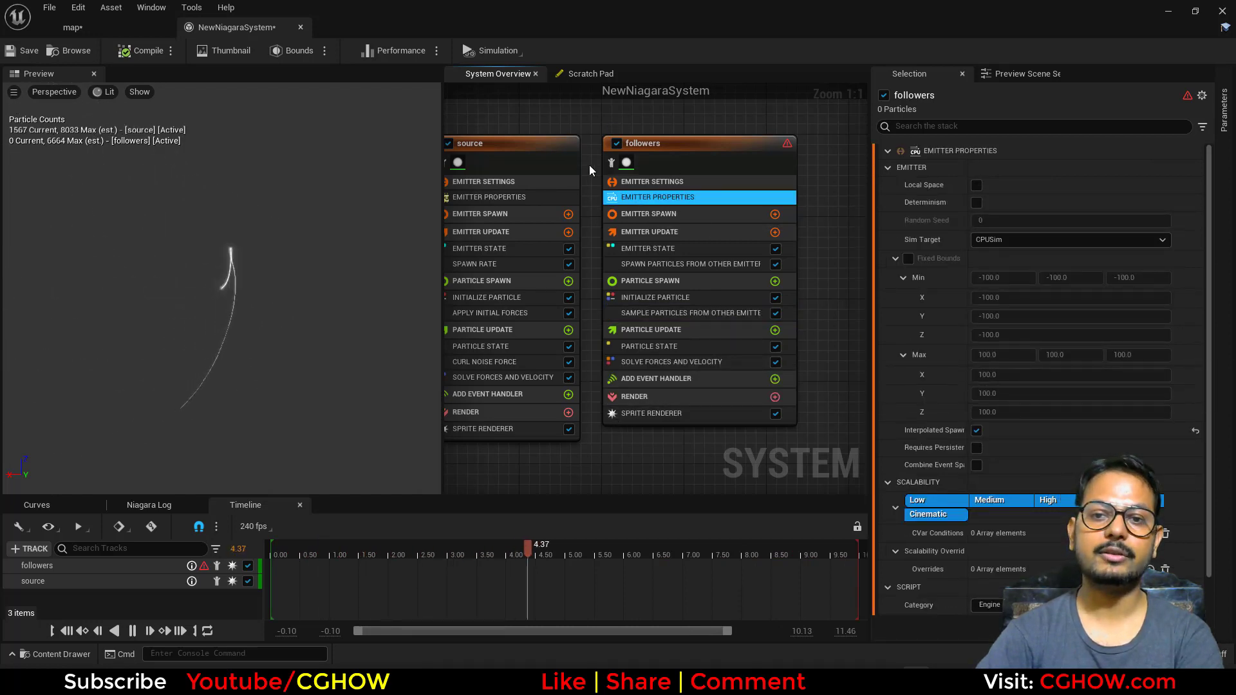
pyautogui.moveTo(589, 164); pyautogui.dragTo(635, 166, button='right')
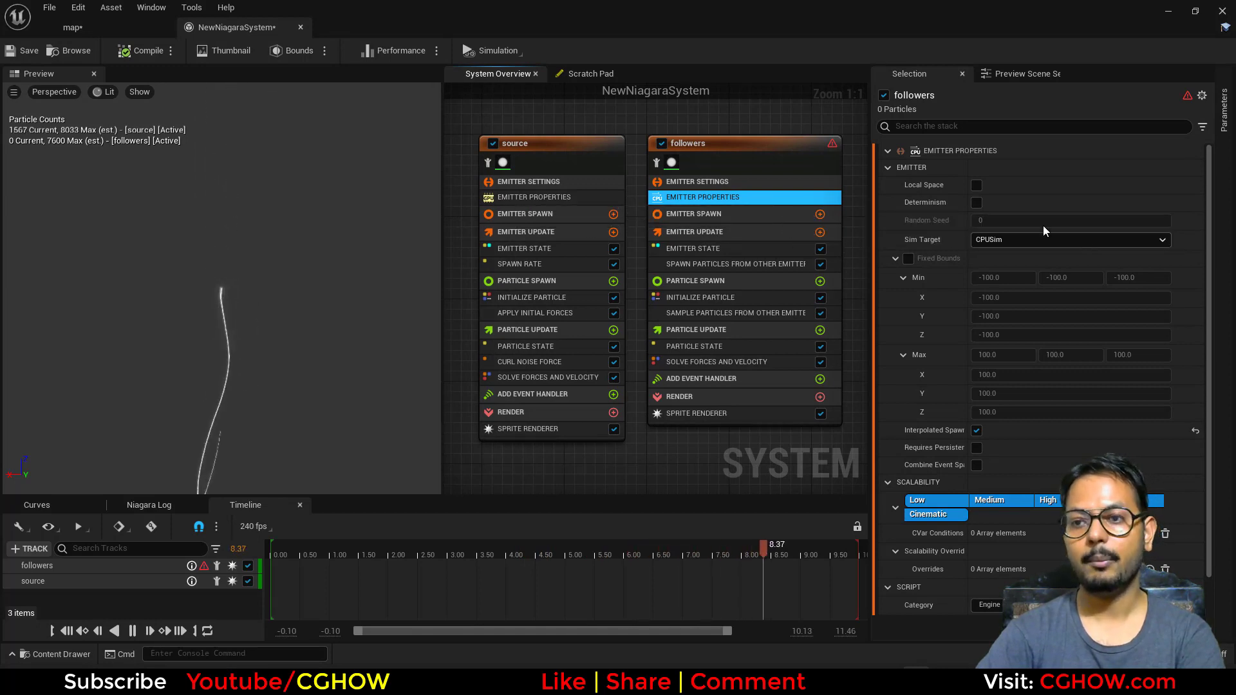
pyautogui.click(1003, 237)
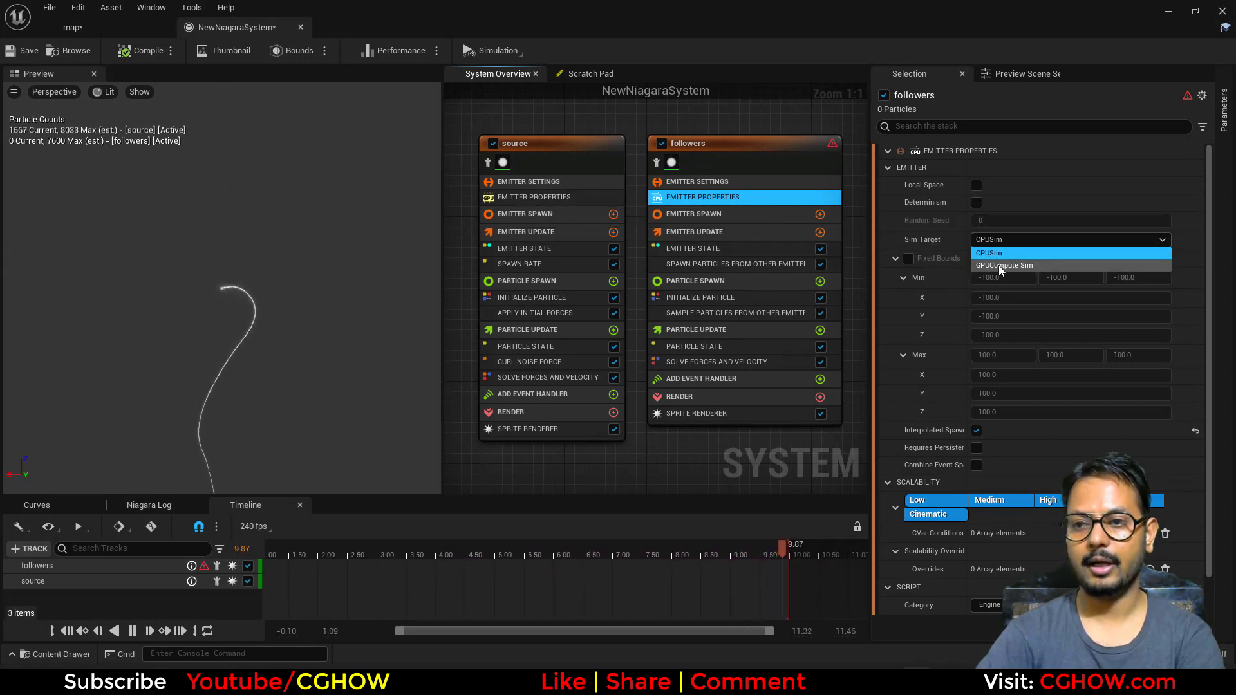
pyautogui.click(940, 266)
pyautogui.click(908, 296)
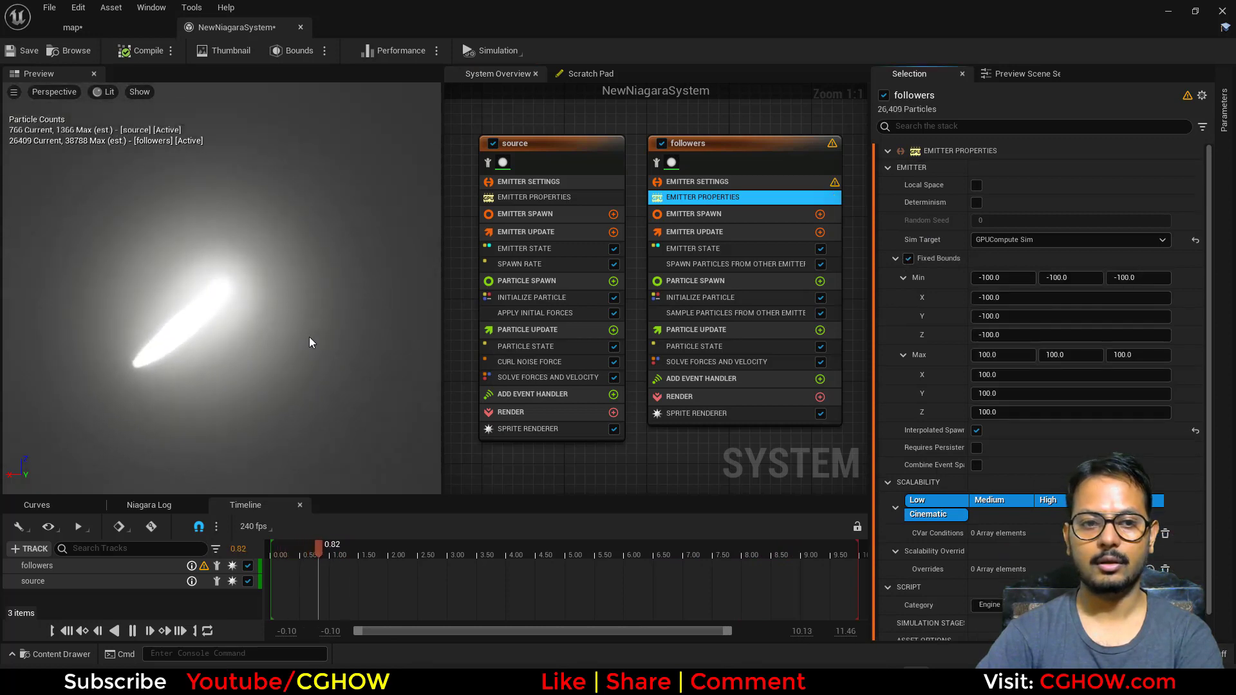
# Step: Lower the color alpha in followers' Initialize Particle module, trying 0.1 and settling on 0.01
pyautogui.moveTo(756, 448); pyautogui.dragTo(694, 436, button='right')
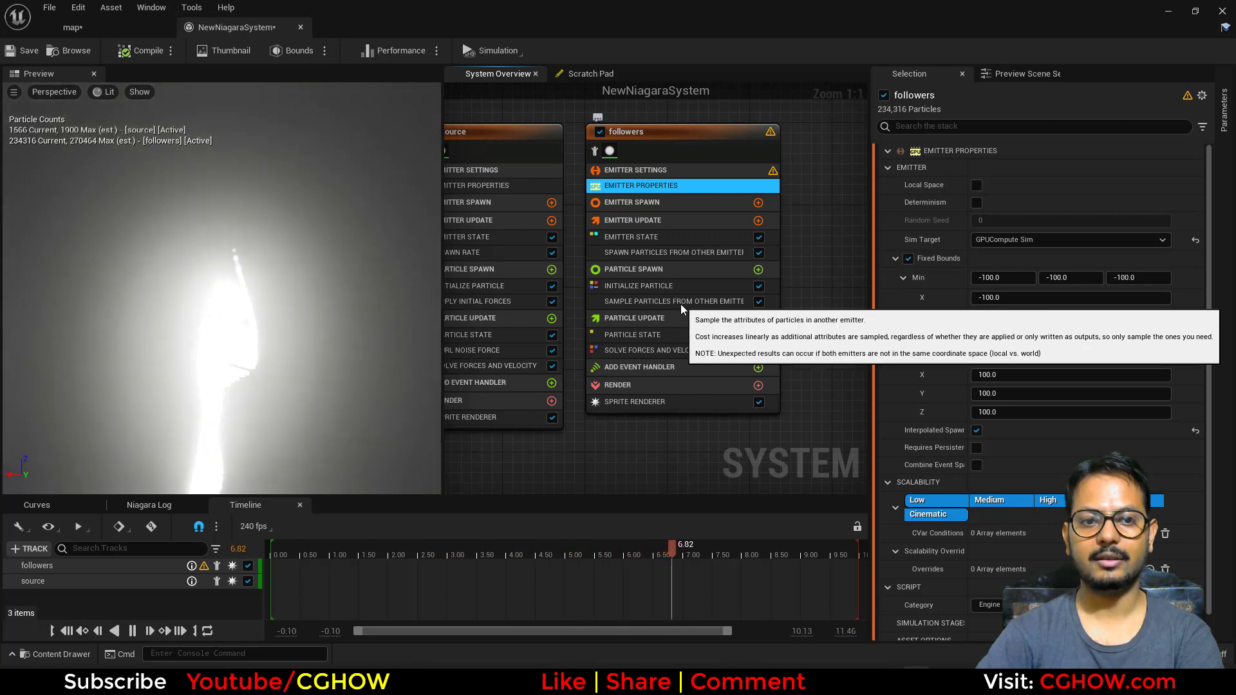
pyautogui.click(685, 288)
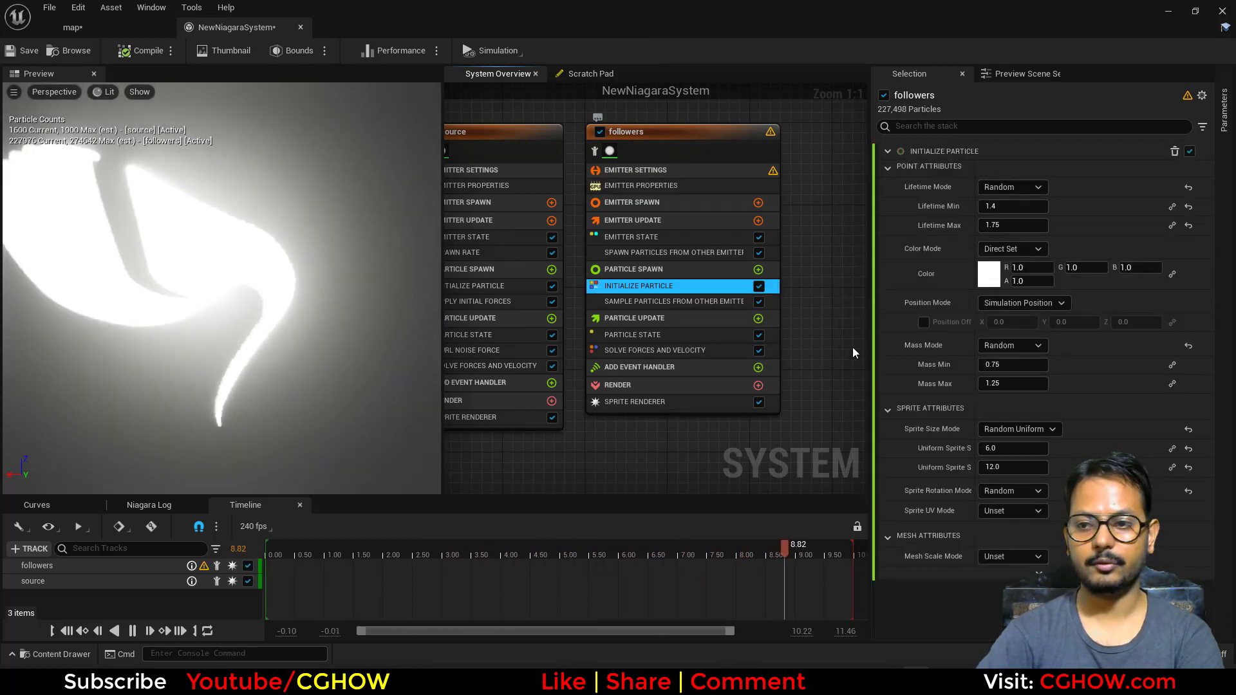
pyautogui.click(1028, 281)
pyautogui.write('0.1')
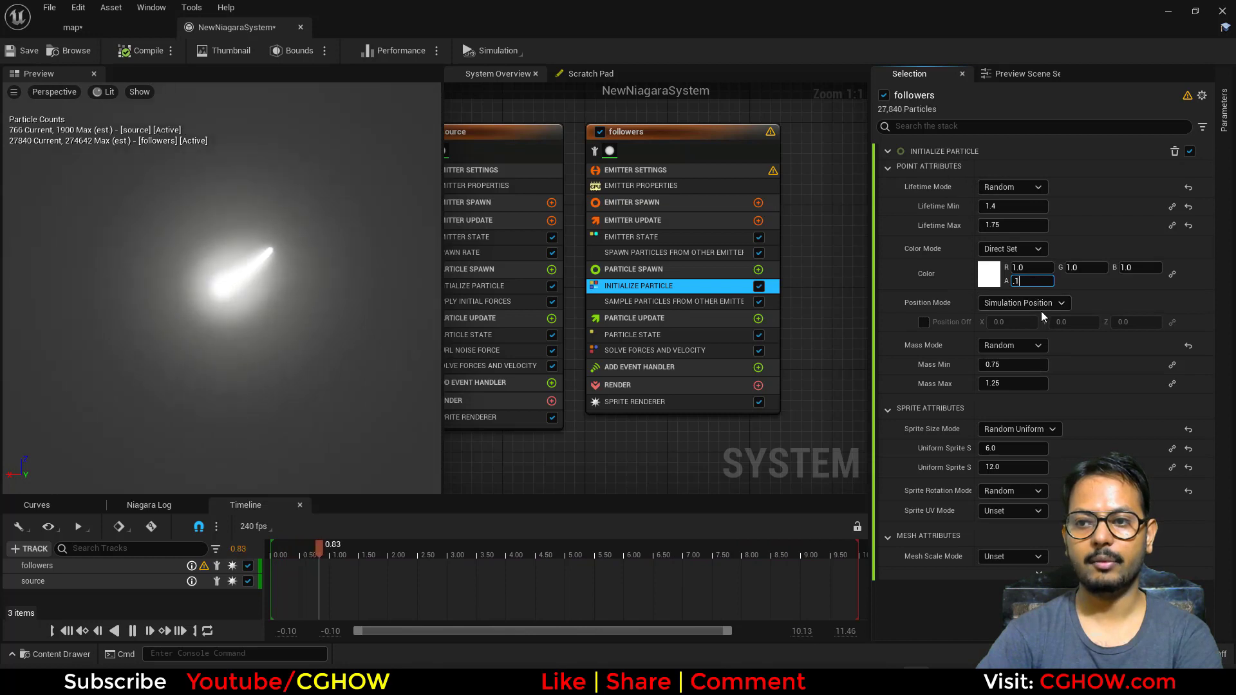
pyautogui.press('Return')
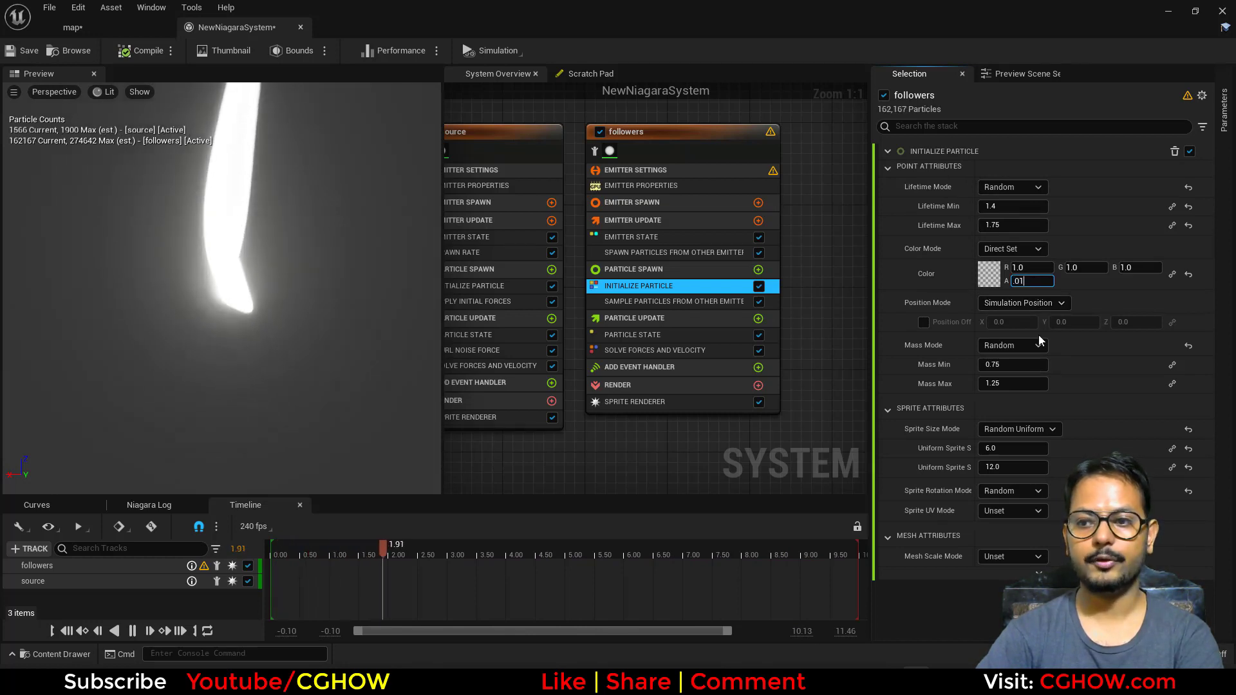
pyautogui.write('0.01')
pyautogui.press('Return')
# Step: Set followers' Mass Mode to Unset / (Mass of 1) and its Sprite Size Mode to Uniform with a size of 1
pyautogui.click(1015, 349)
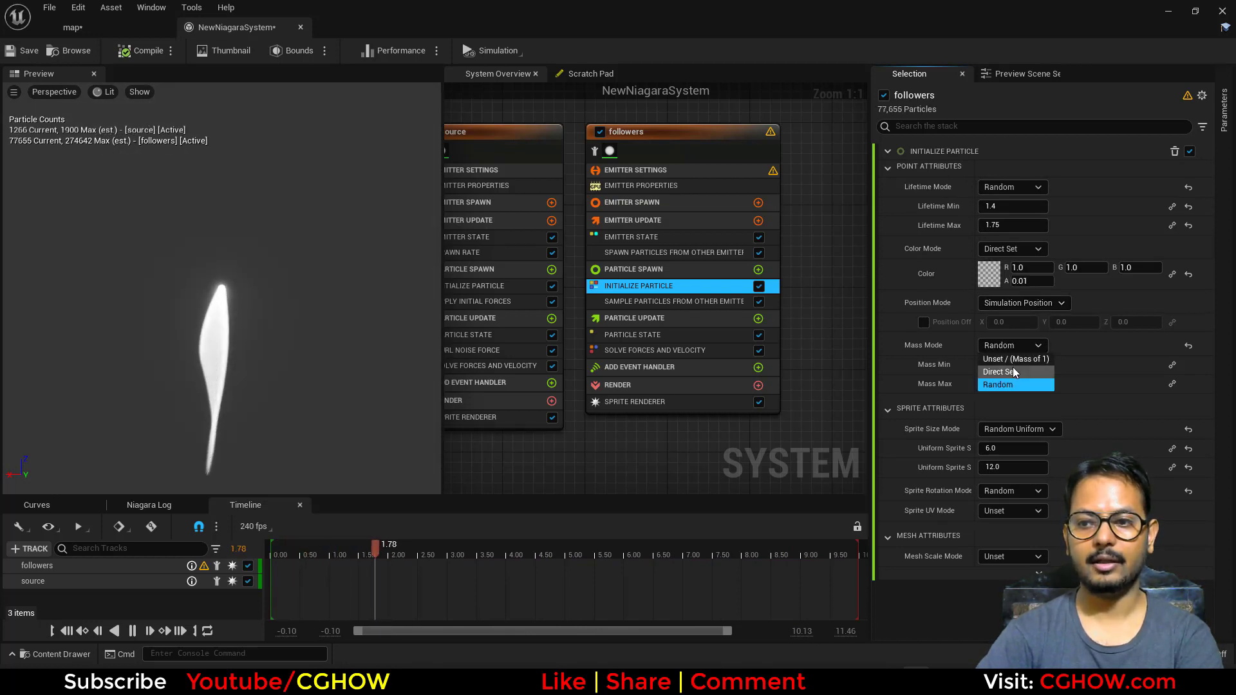
pyautogui.click(1014, 367)
pyautogui.click(1026, 391)
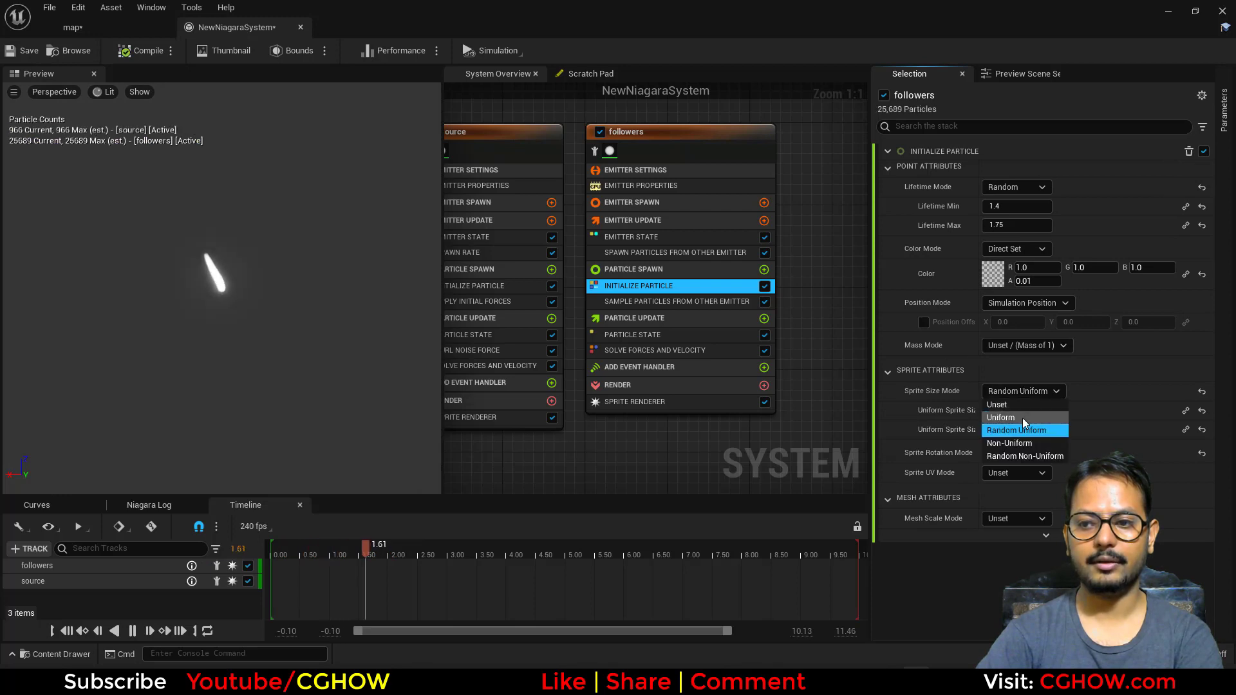
pyautogui.click(1023, 418)
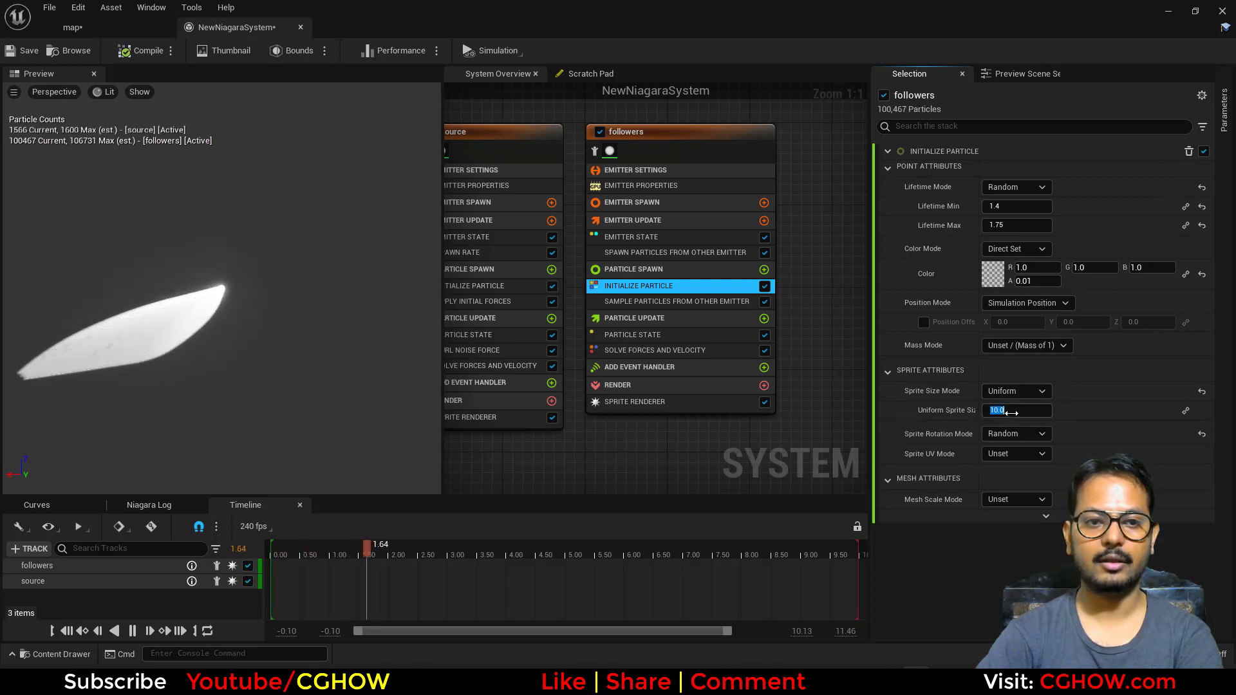
pyautogui.press('Return')
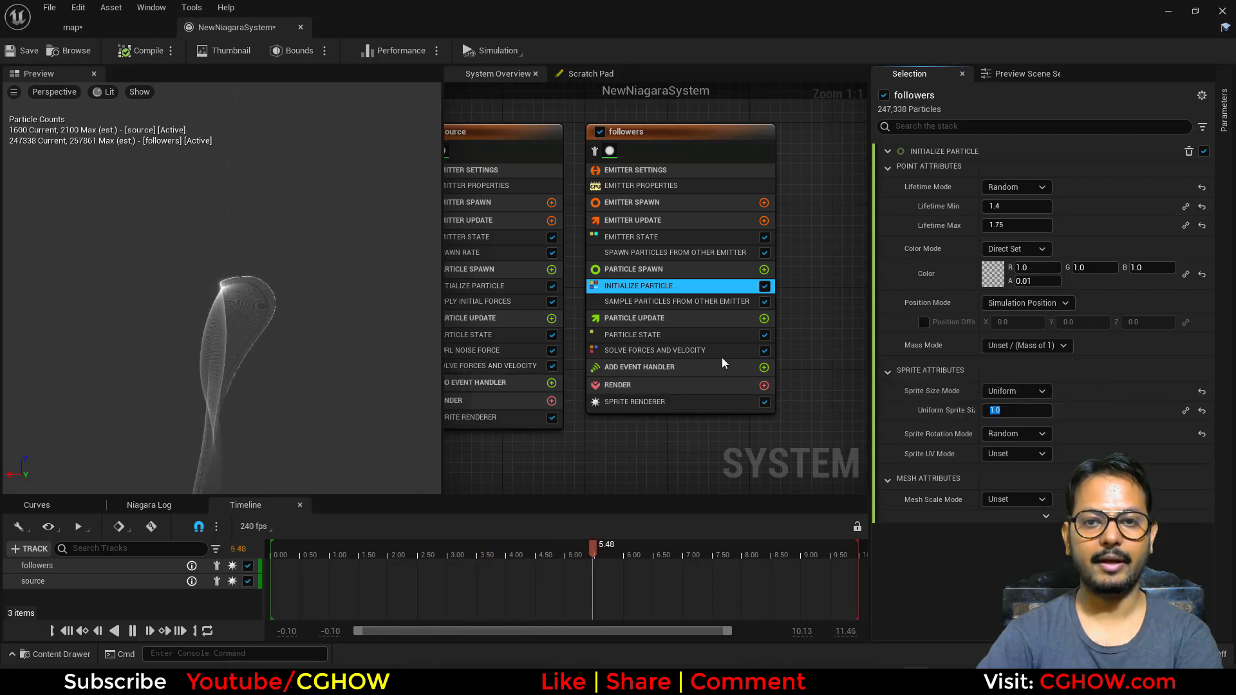
# Step: Raise the Spawn Rate in followers' Spawn Particles from Other Emitter module to 1000
pyautogui.click(684, 252)
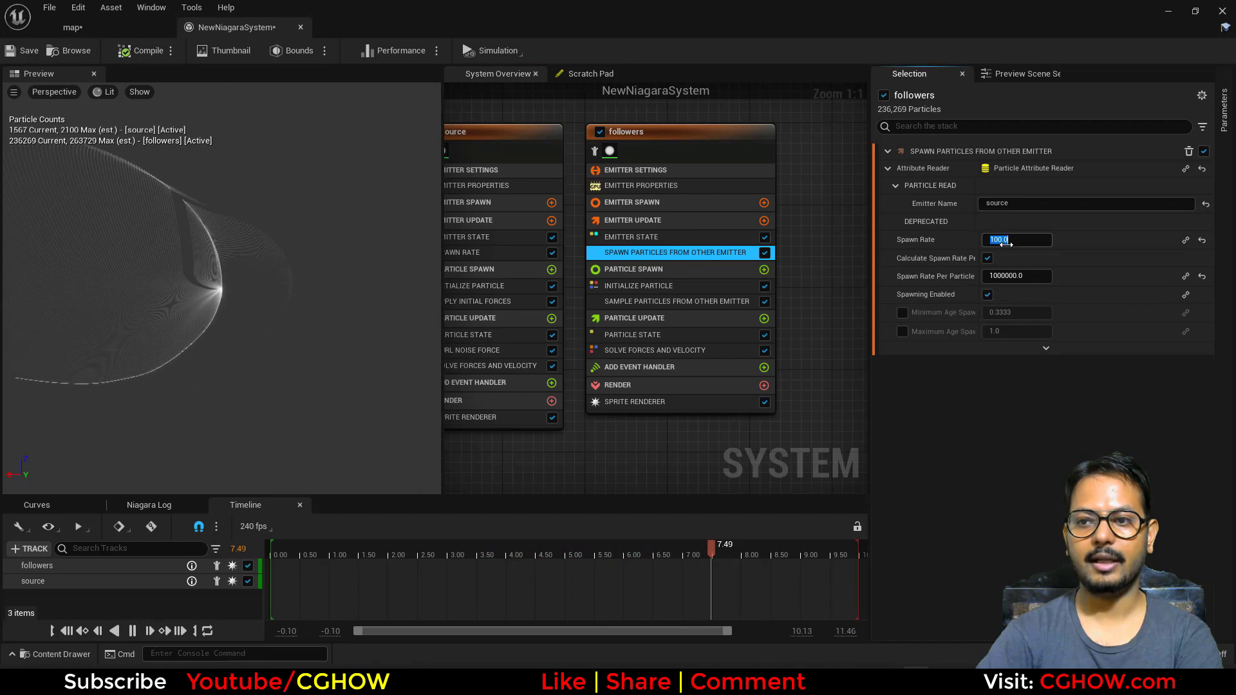
pyautogui.press('Return')
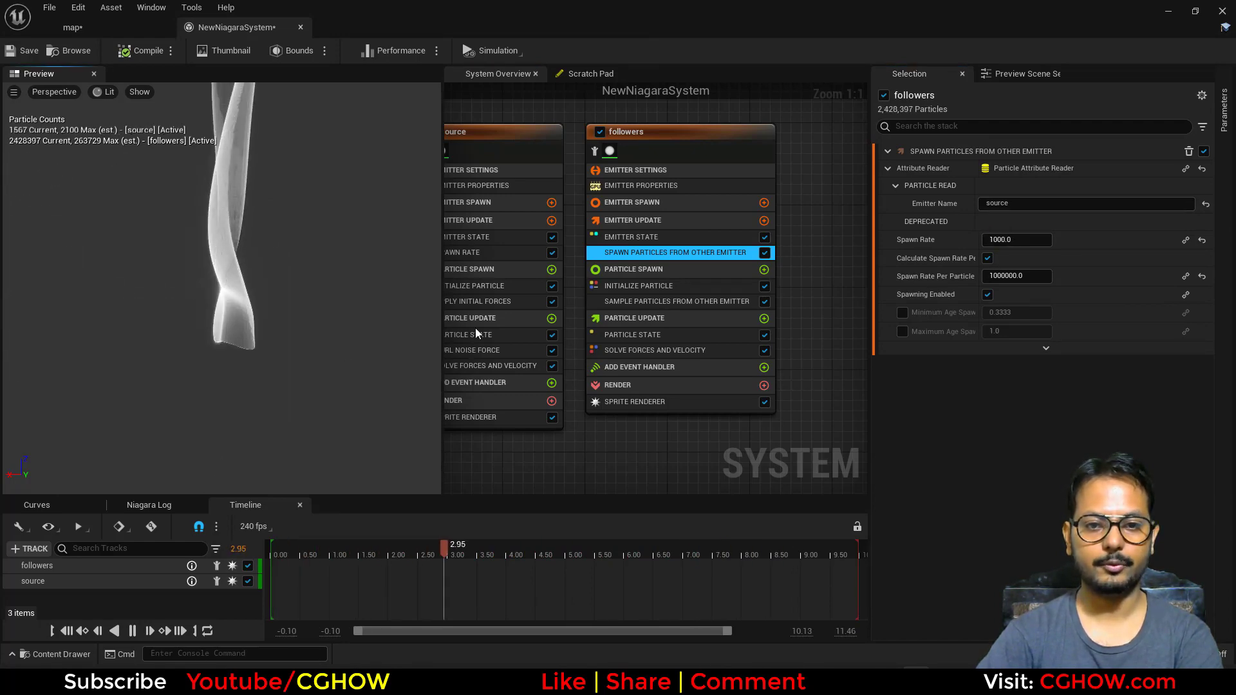
# Step: Add Curl Noise Force to followers' Particle Update and fix its dependency by moving it before Solve Forces and Velocity
pyautogui.moveTo(504, 435); pyautogui.dragTo(528, 431, button='right')
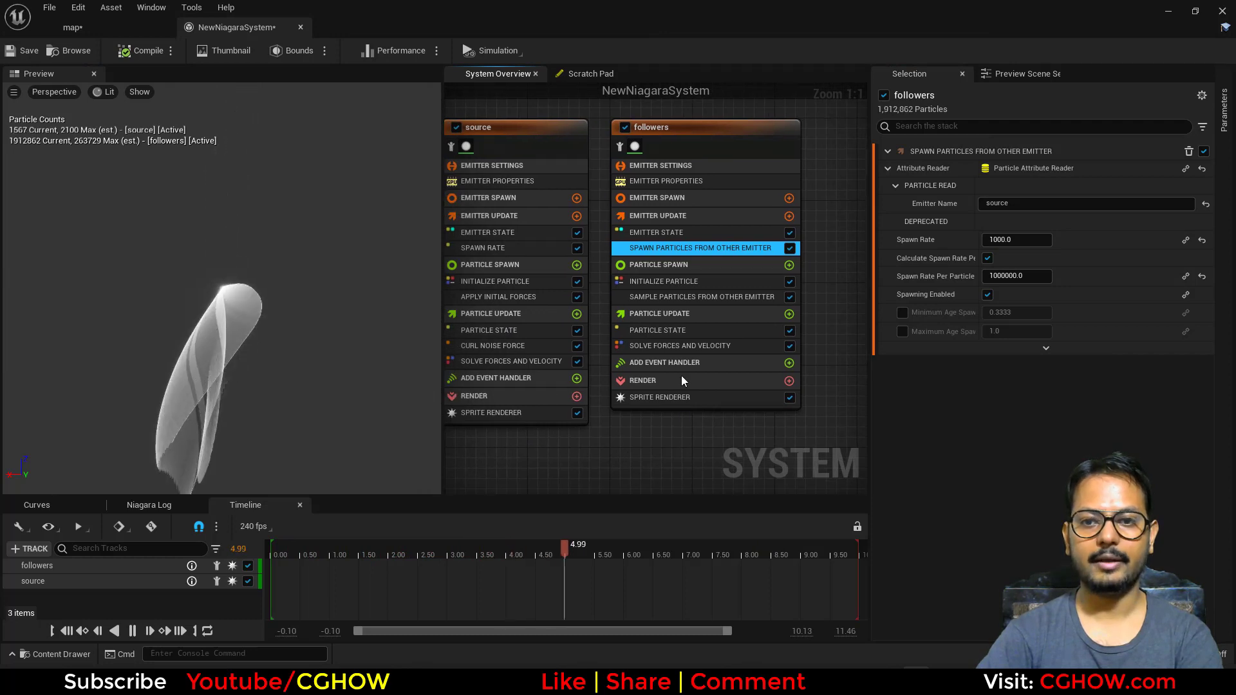
pyautogui.click(790, 314)
pyautogui.write('curl')
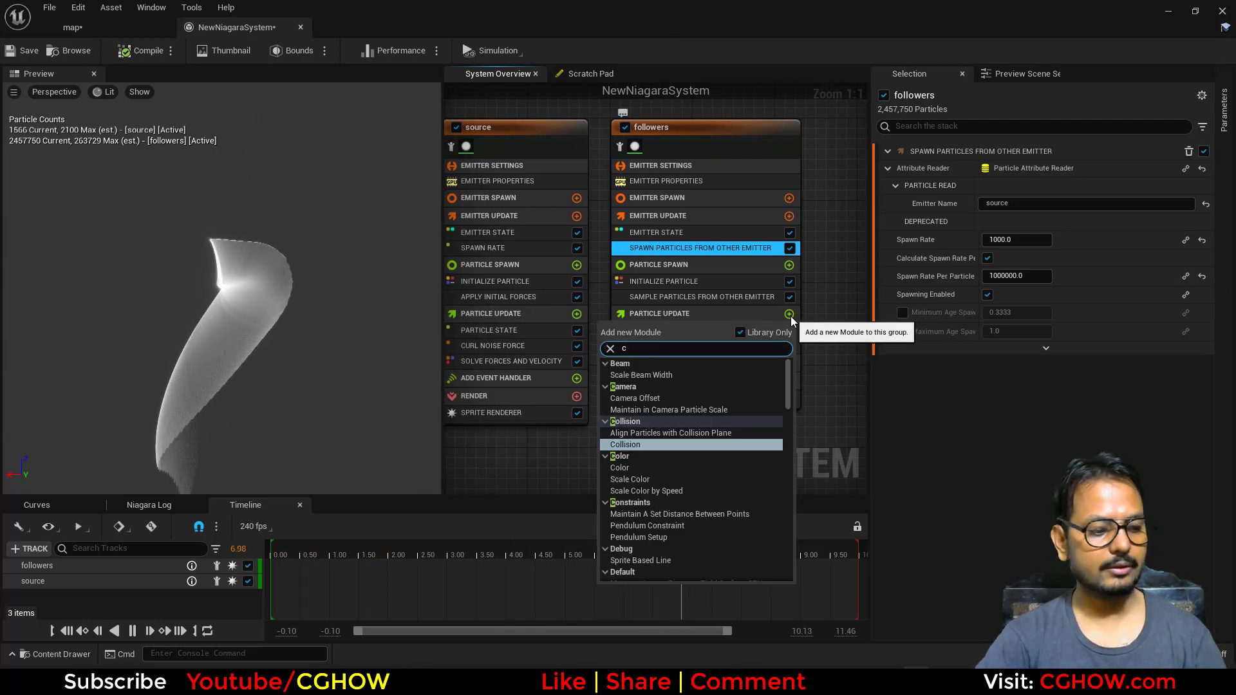
pyautogui.click(643, 376)
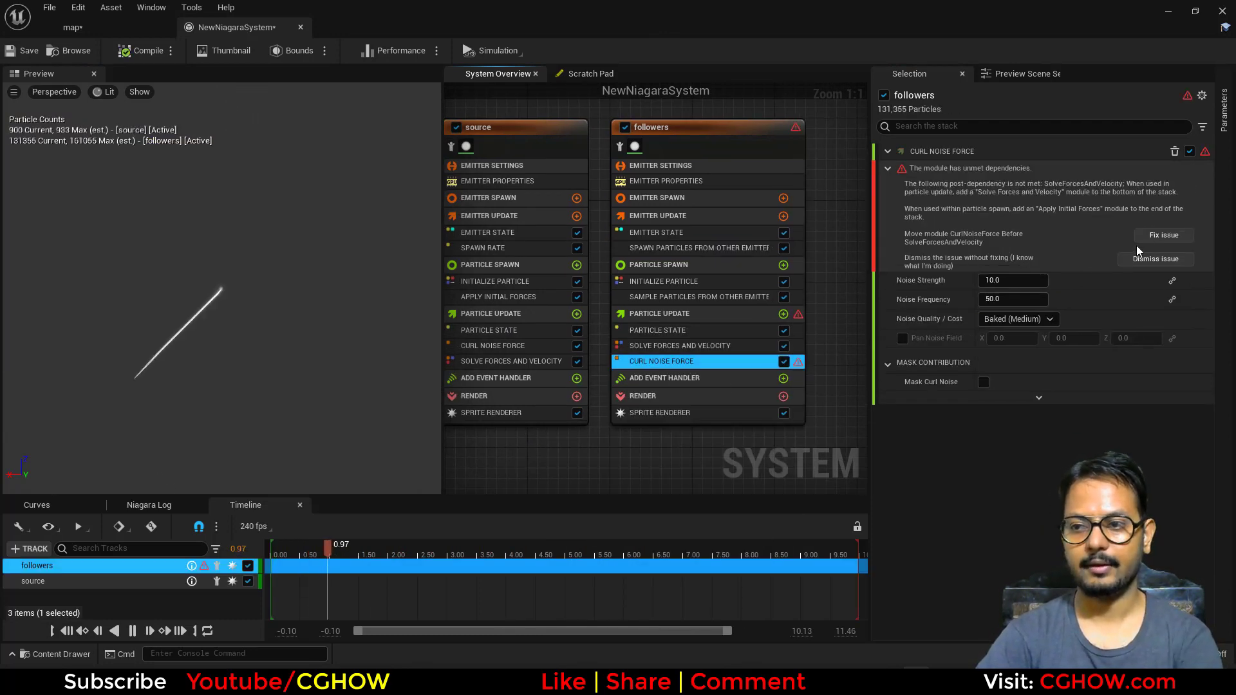
pyautogui.click(1141, 235)
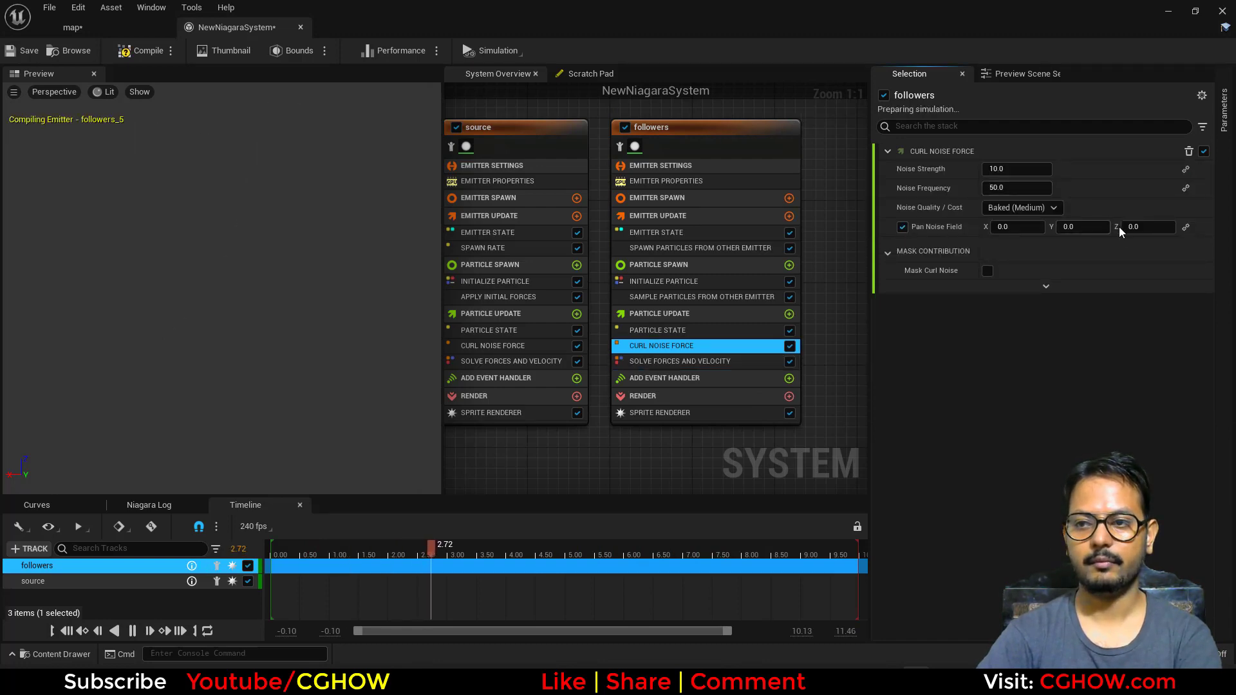
# Step: Enable Pan Noise Field with Z at 1 on followers' Curl Noise Force, and try Noise Strength 1000 before settling on 100
pyautogui.write('1')
pyautogui.press('Return')
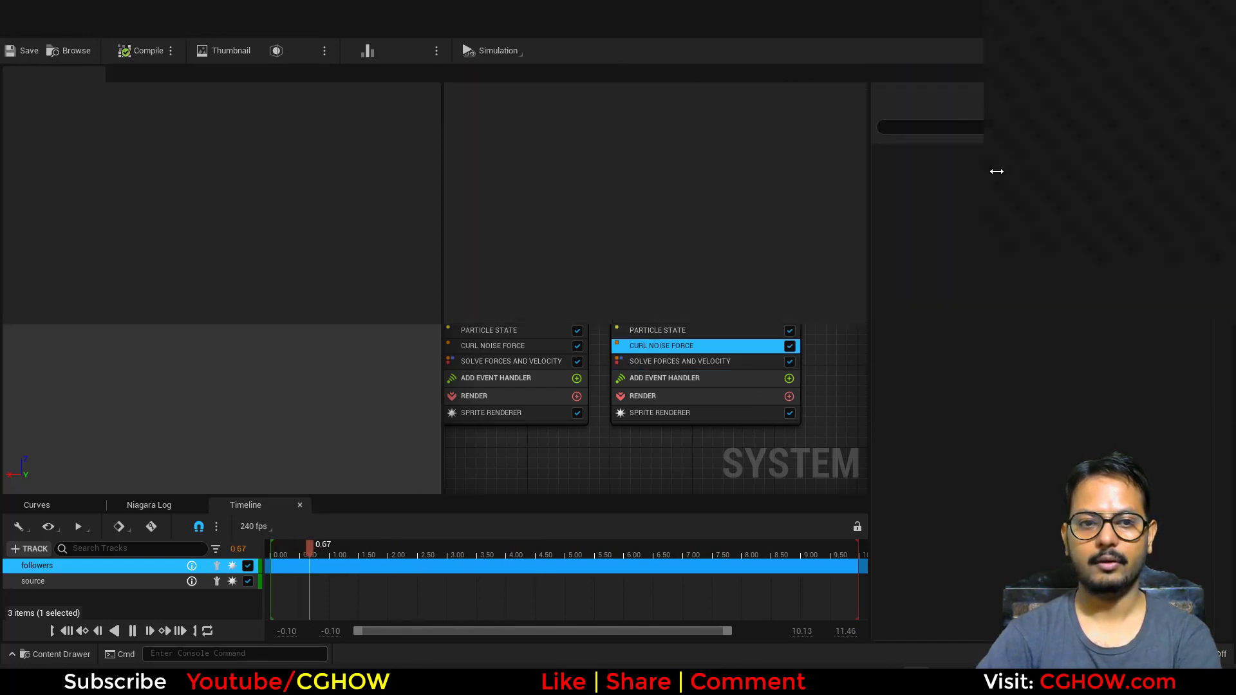
pyautogui.click(996, 170)
pyautogui.write('1000')
pyautogui.press('Return')
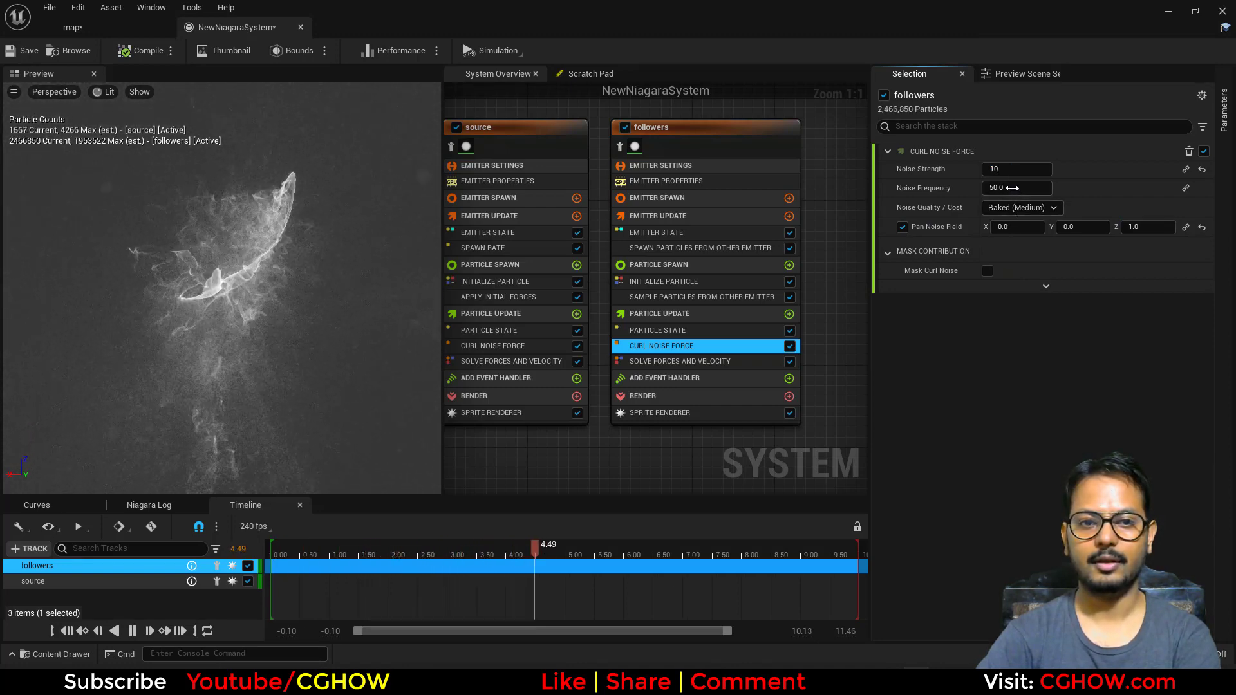
pyautogui.write('100')
pyautogui.press('Return')
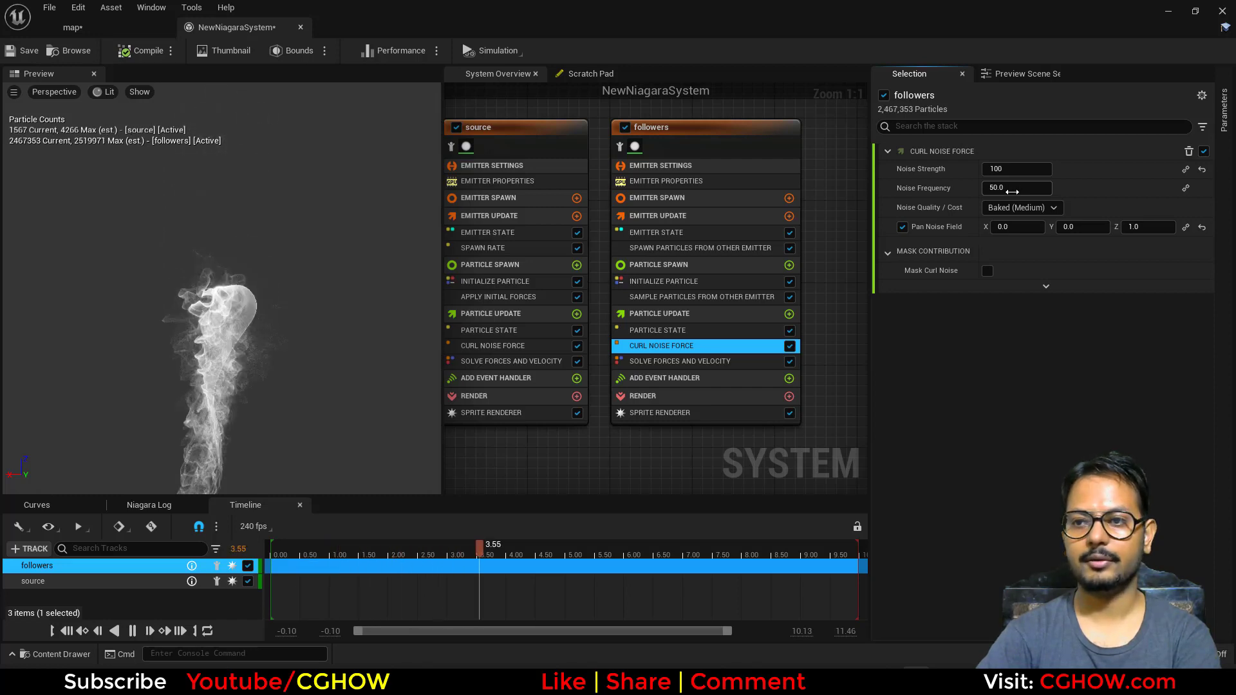
# Step: Try a Noise Frequency of 20 on followers' Curl Noise Force before settling on 10
pyautogui.click(1005, 188)
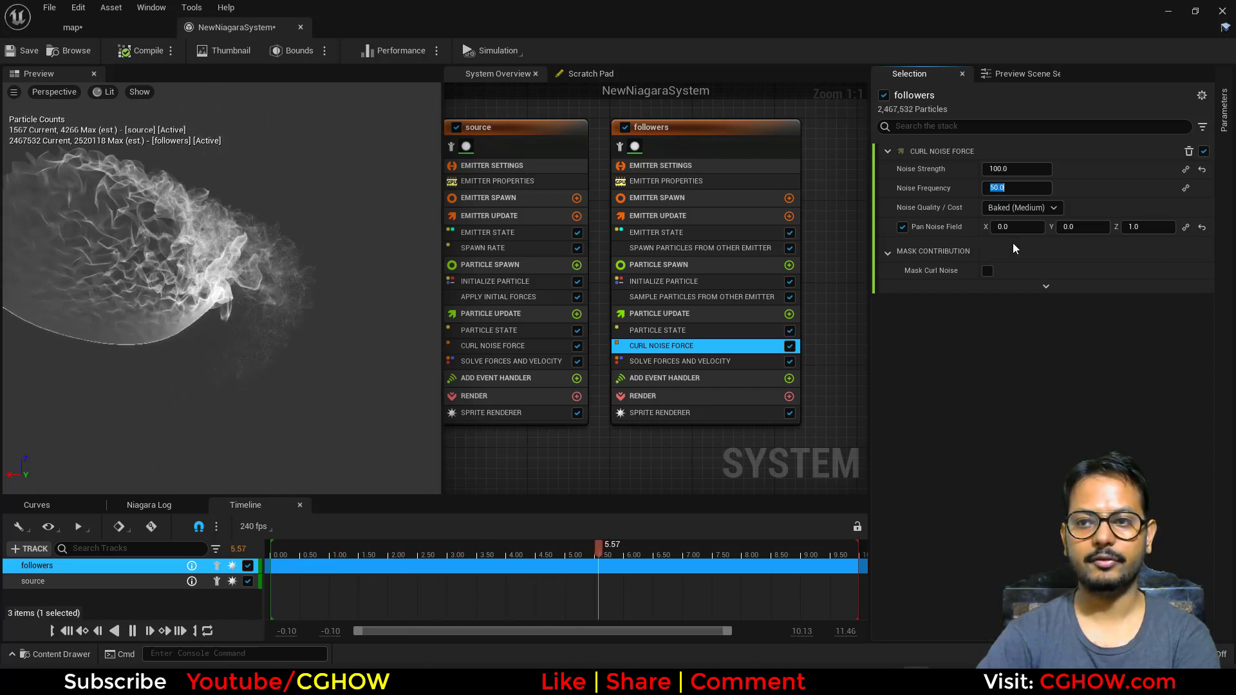
pyautogui.write('20')
pyautogui.press('Return')
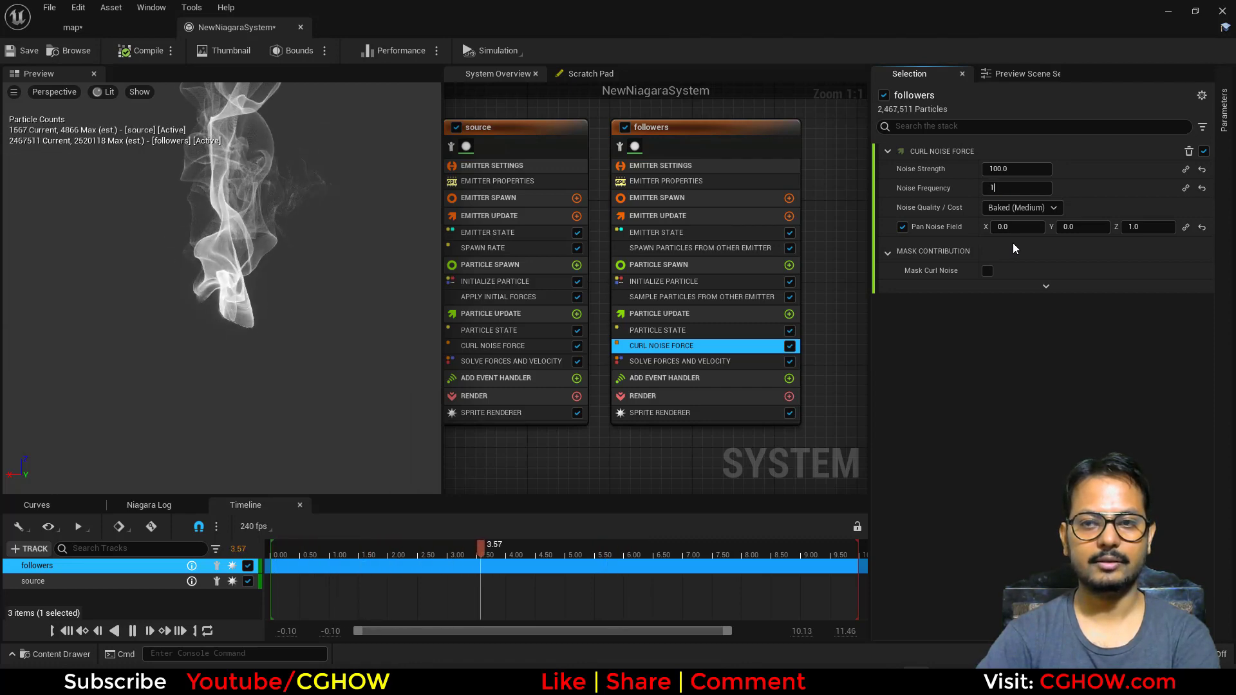
pyautogui.write('10')
pyautogui.press('Return')
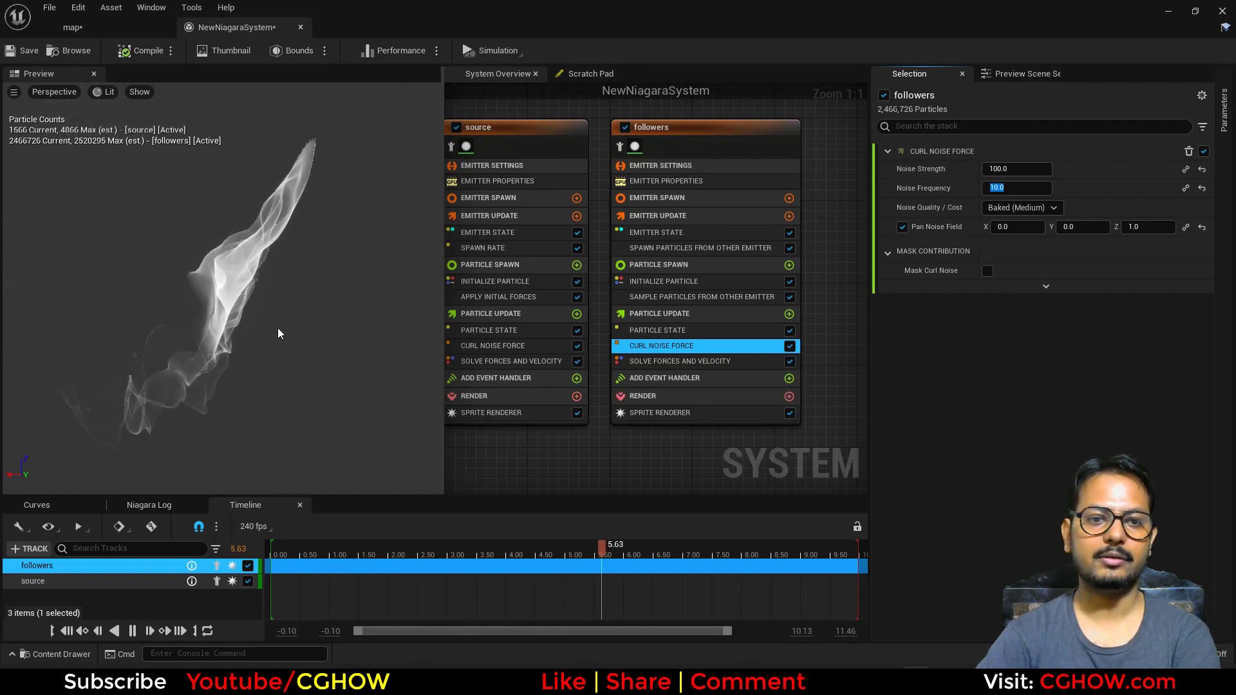
# Step: Set followers' Lifetime Mode to Direct Set with a lifetime of 1, and add a Scale Color module to its Particle Update
pyautogui.click(665, 283)
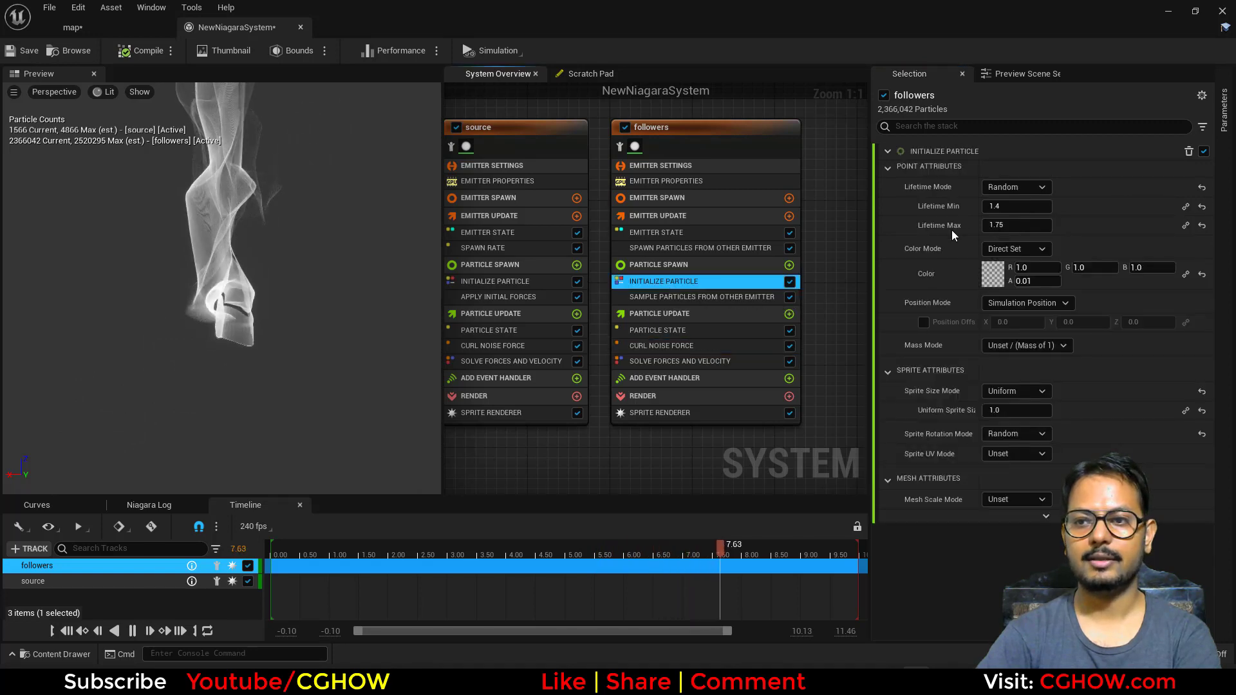
pyautogui.click(1008, 201)
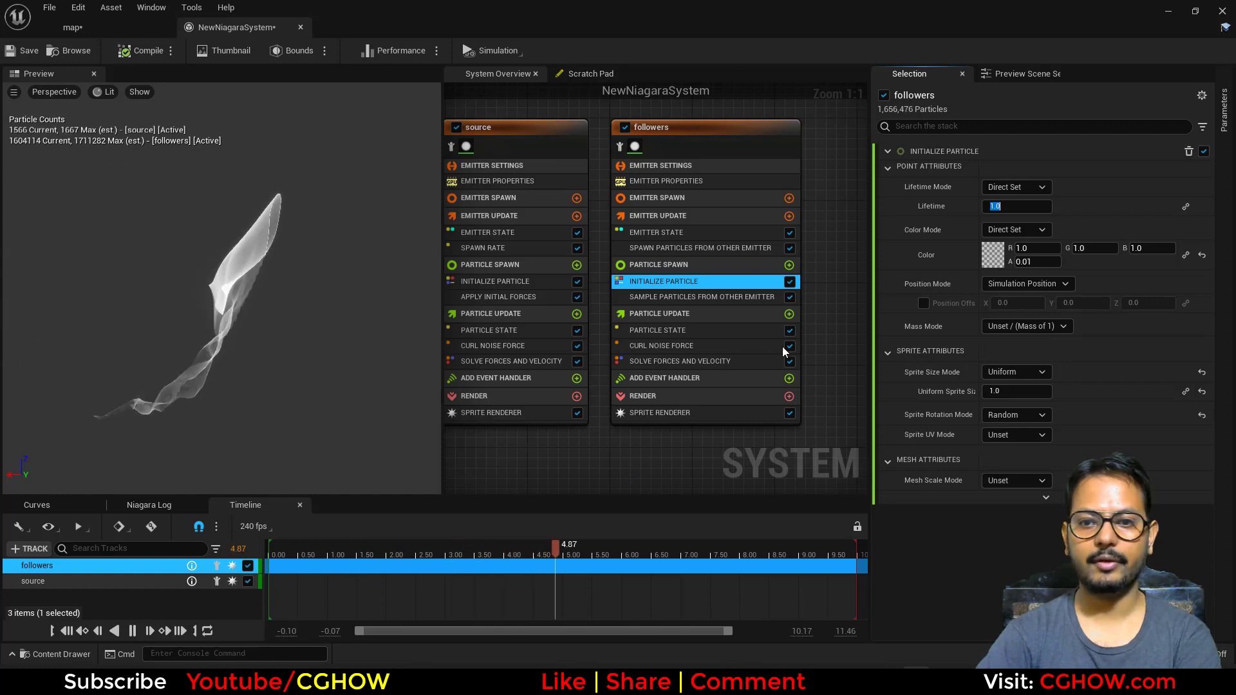
pyautogui.click(790, 314)
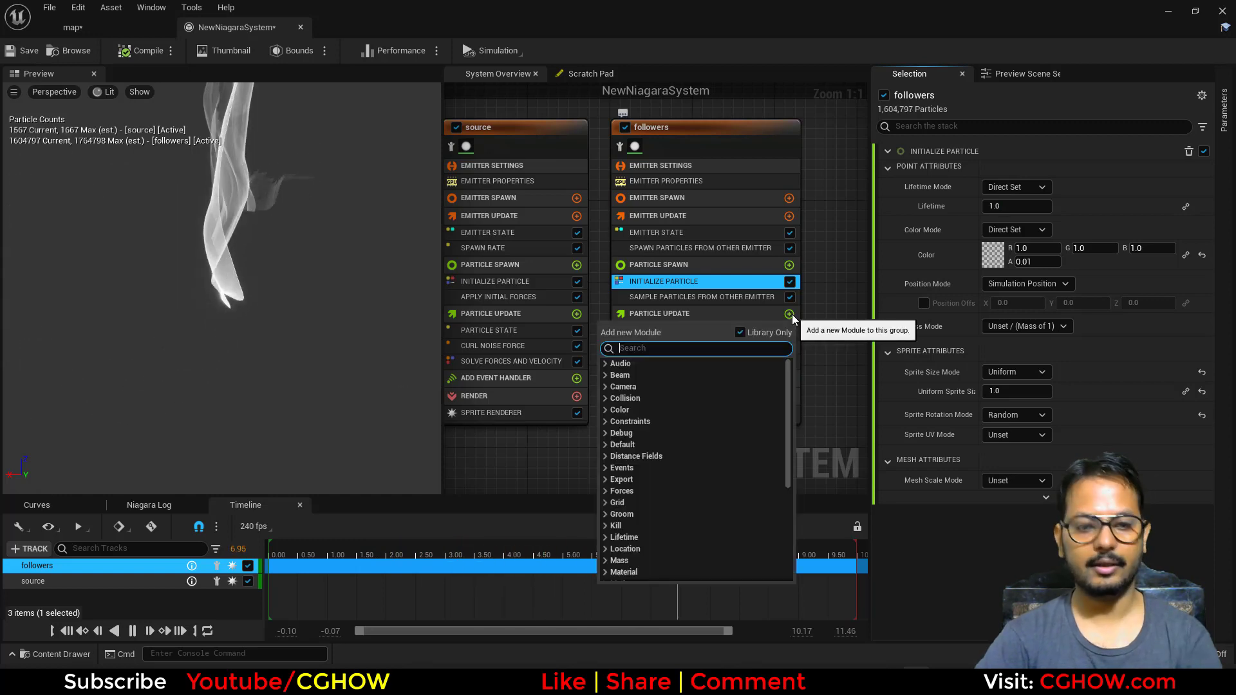
pyautogui.write('sca')
pyautogui.click(644, 422)
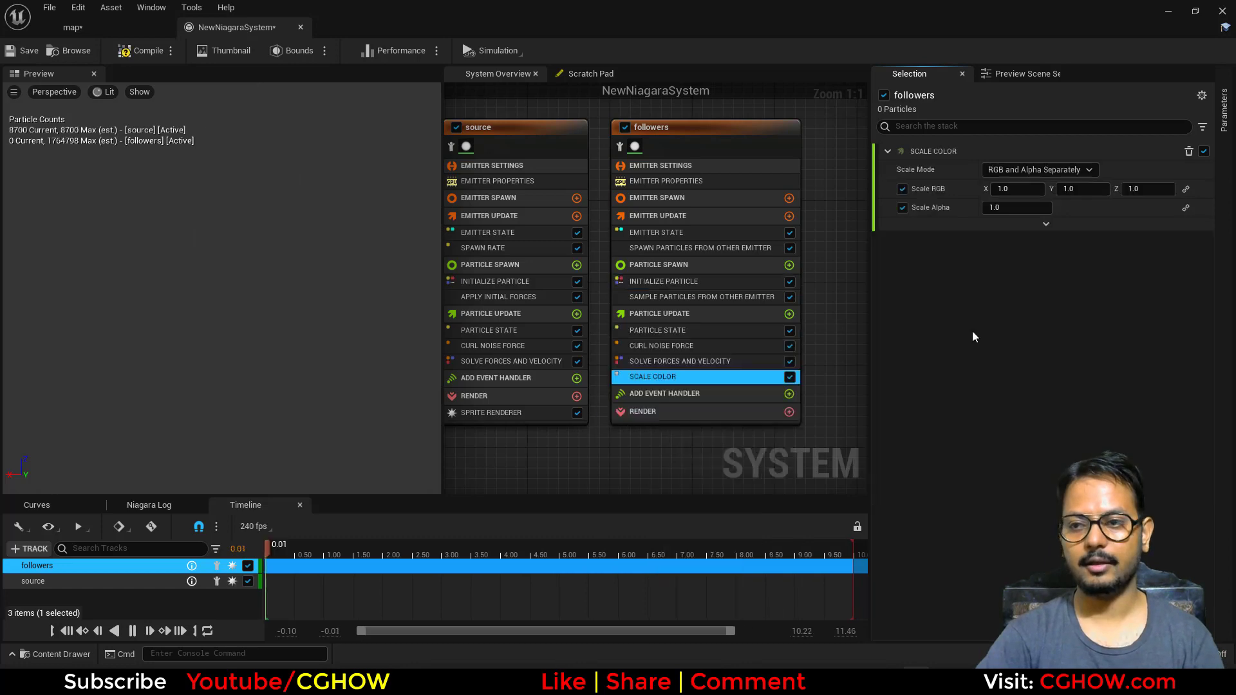
# Step: Drive Scale Alpha in followers' Scale Color with a Float from Curve that falls from 1 to 0
pyautogui.click(1186, 209)
pyautogui.write('cur')
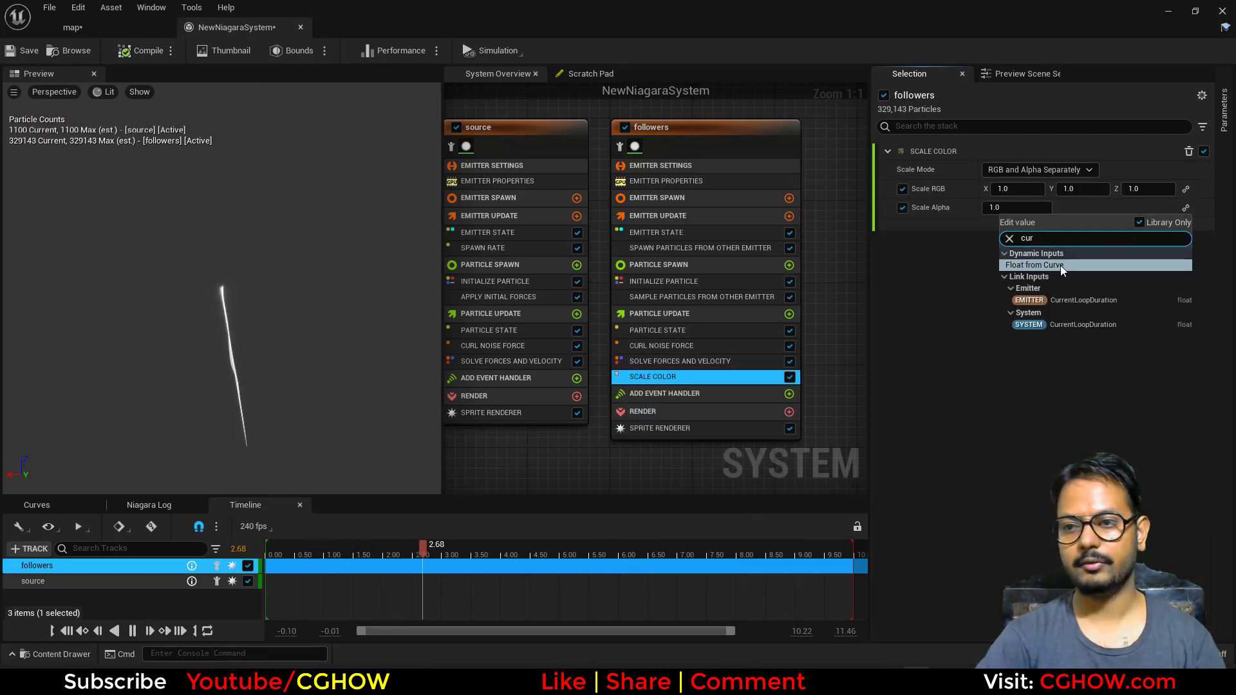
pyautogui.click(1060, 265)
pyautogui.moveTo(978, 300); pyautogui.dragTo(946, 273)
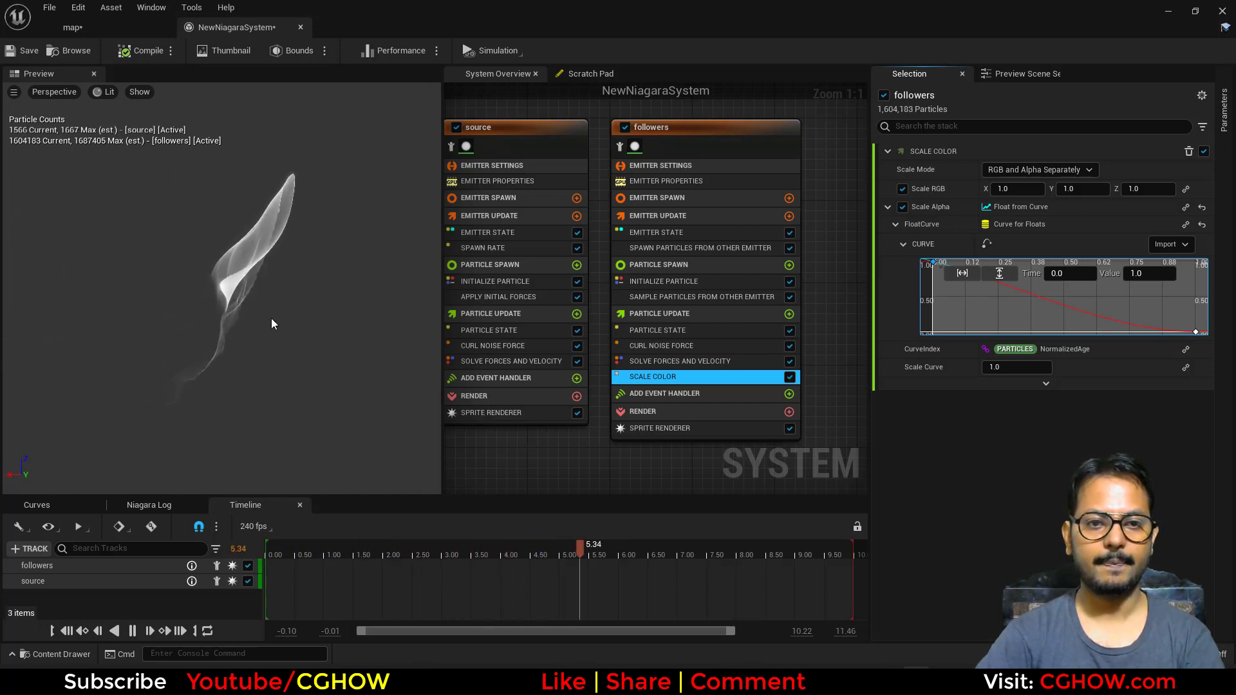
# Step: Set the Noise Frequency of the source emitter's Curl Noise Force to 1
pyautogui.moveTo(521, 460); pyautogui.dragTo(625, 443, button='right')
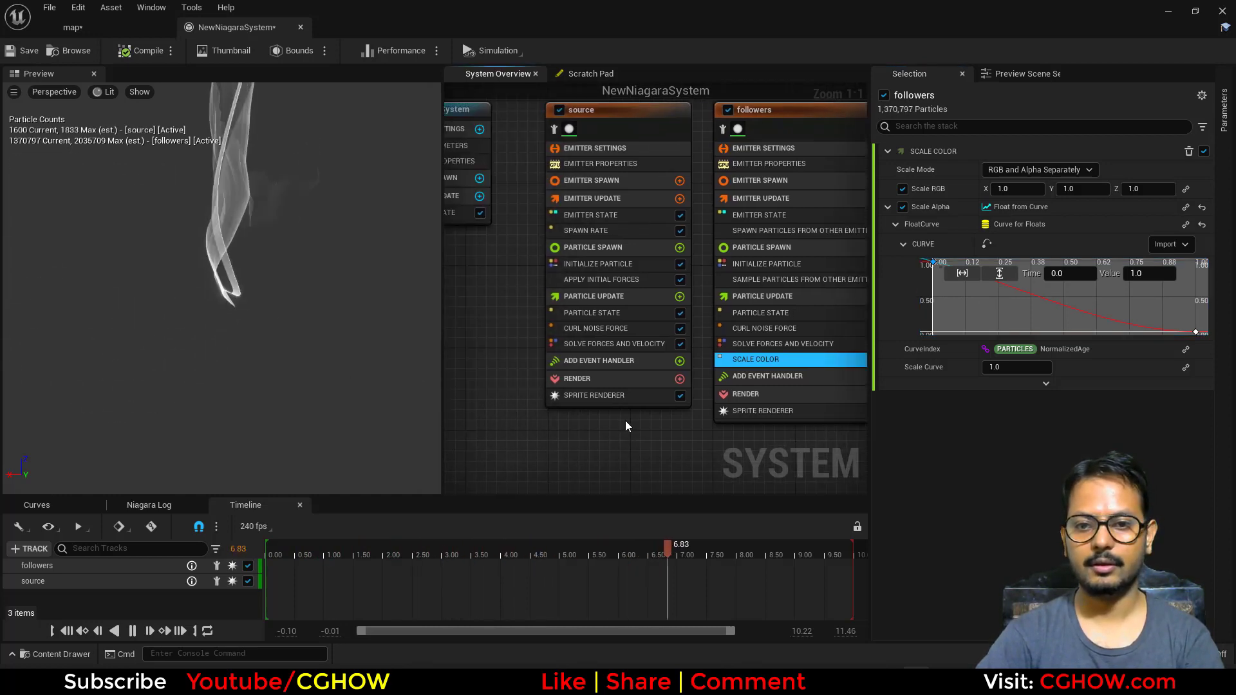
pyautogui.click(595, 328)
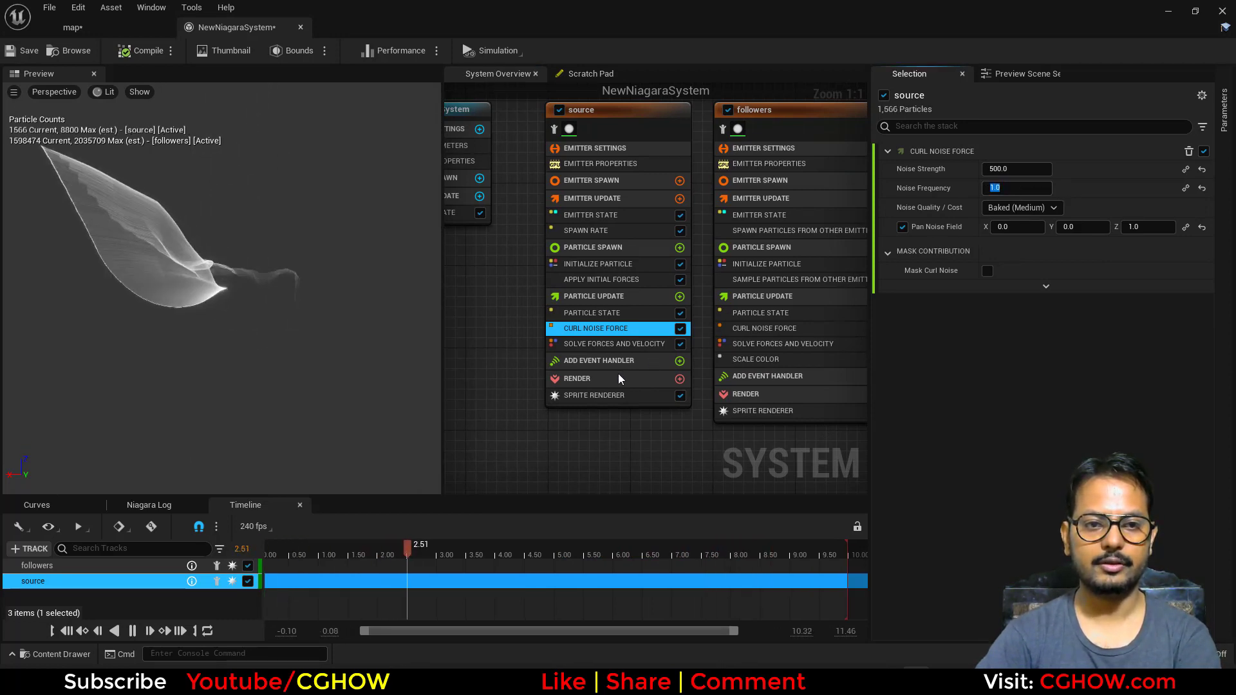
pyautogui.moveTo(599, 430); pyautogui.dragTo(553, 447, button='right')
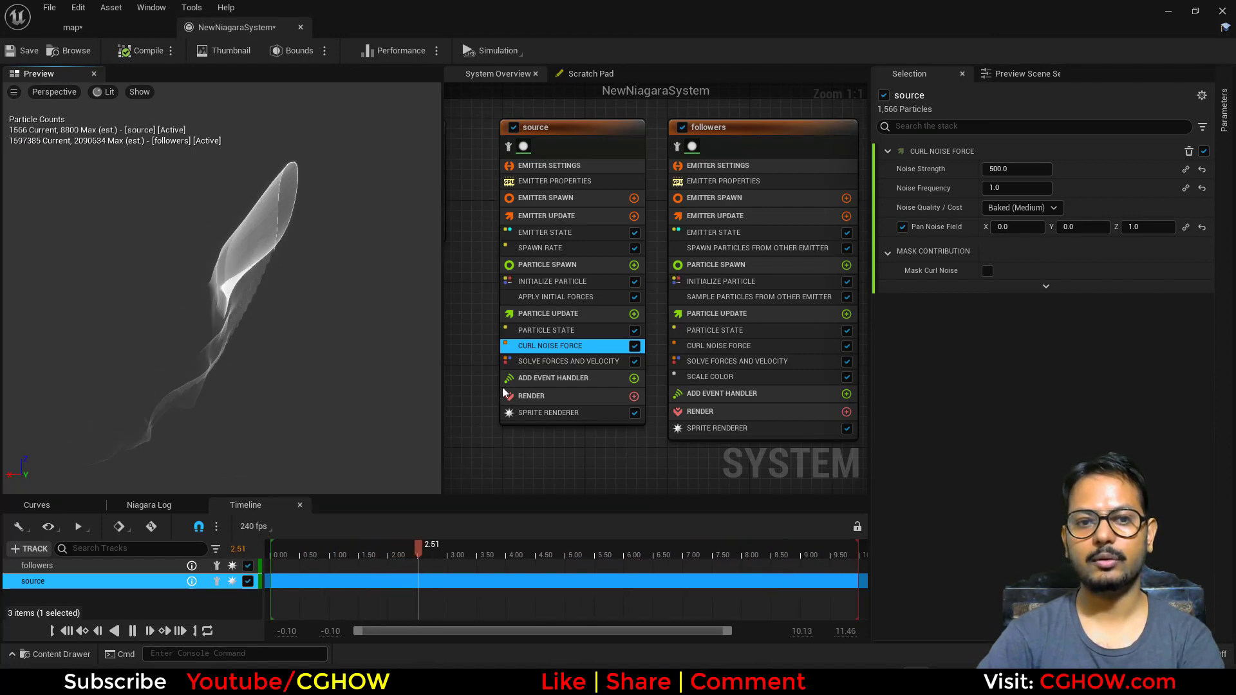
# Step: Duplicate the followers emitter and make the copy's Initialize Particle color red with R 1, G 0 and B 0
pyautogui.moveTo(631, 477); pyautogui.dragTo(490, 474, button='right')
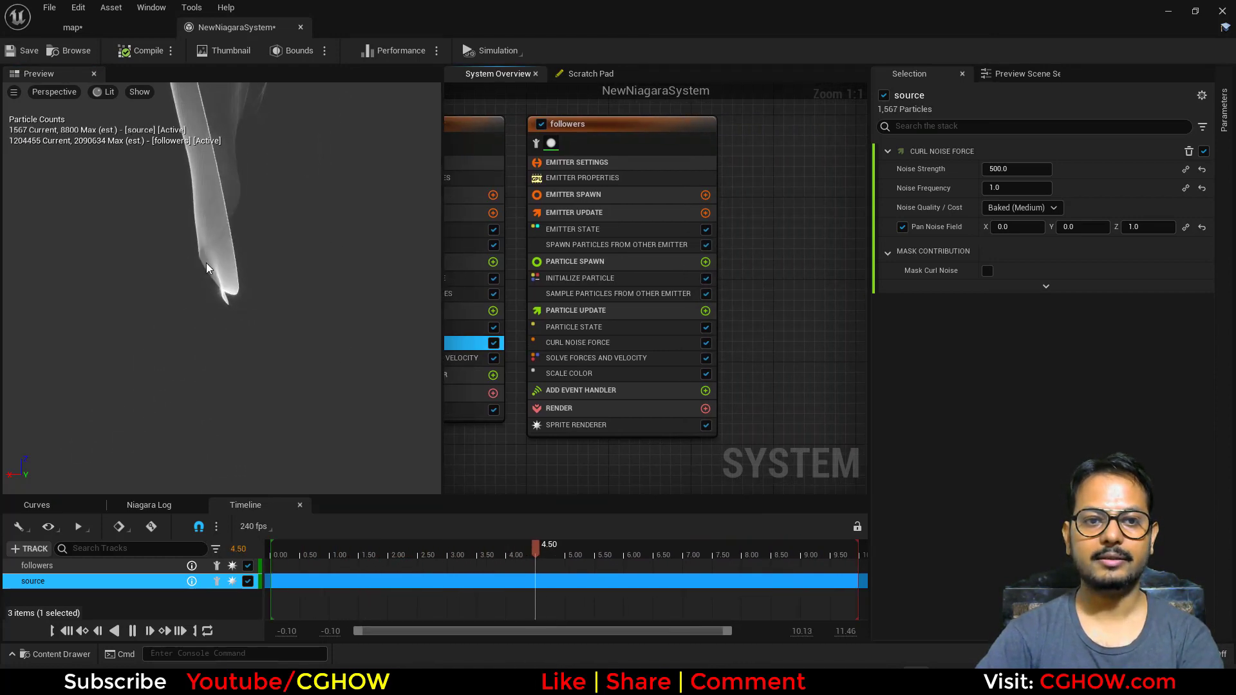
pyautogui.click(616, 125)
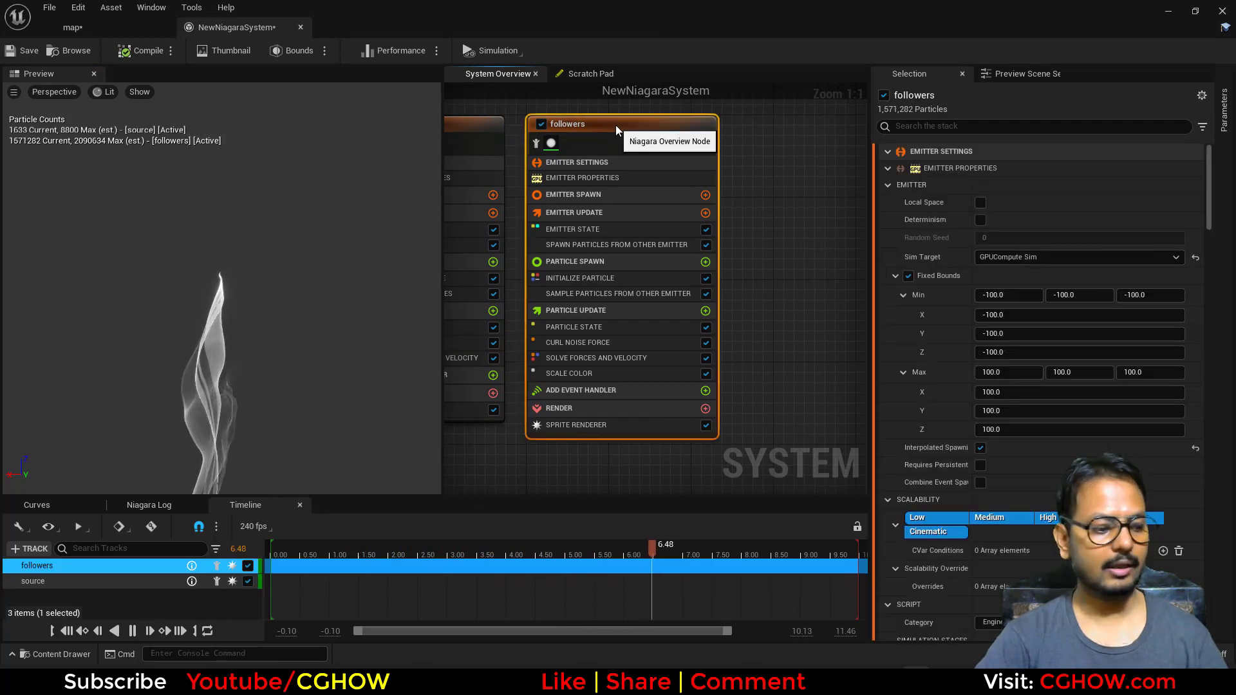
pyautogui.hotkey('ctrl', 'd')
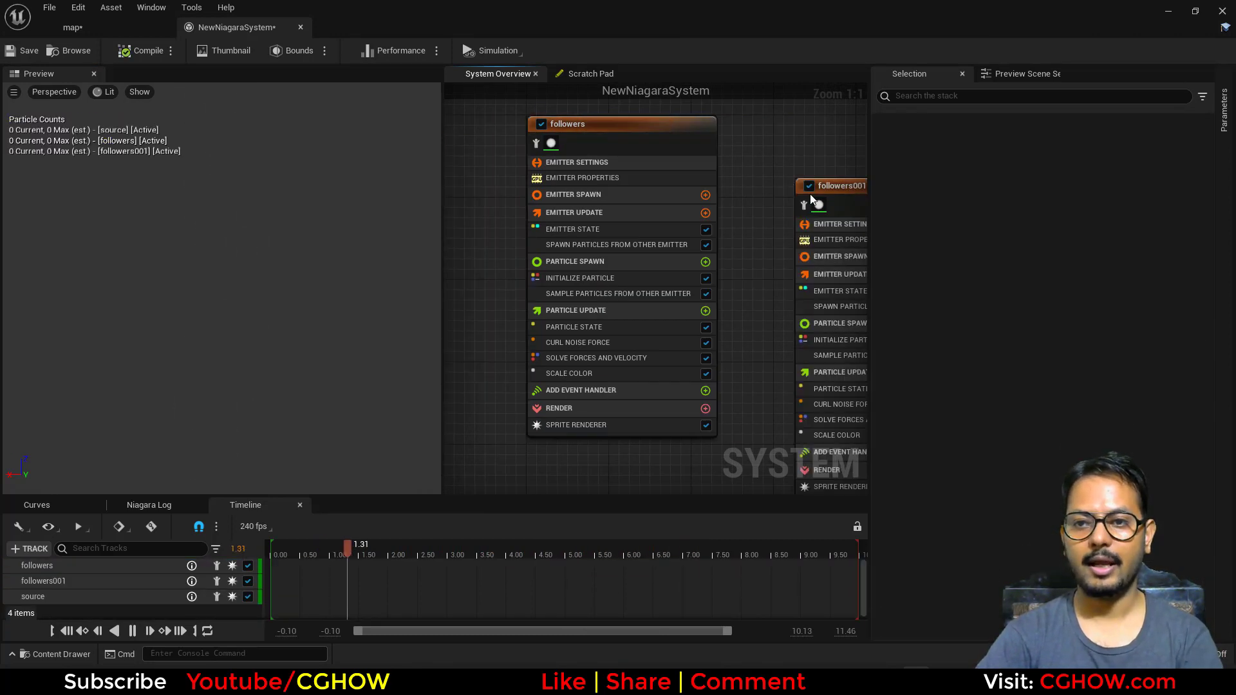
pyautogui.moveTo(813, 199); pyautogui.dragTo(653, 216, button='right')
pyautogui.click(697, 360)
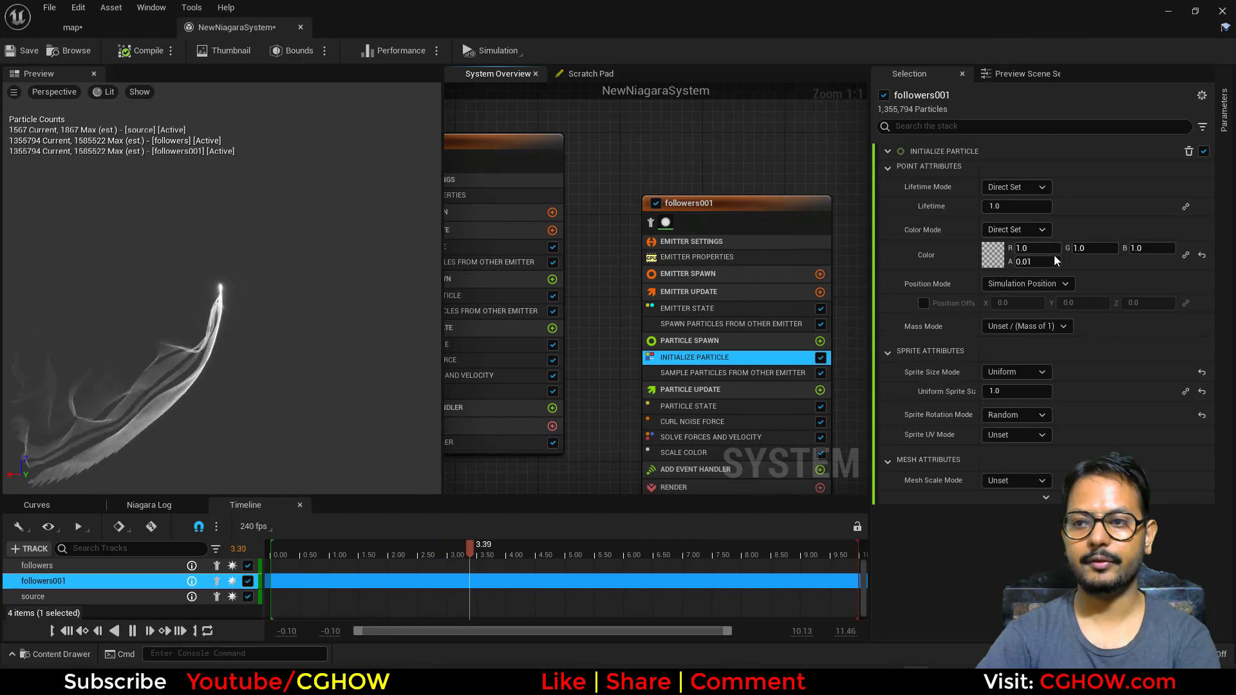
pyautogui.click(1095, 250)
pyautogui.write('0')
pyautogui.click(1146, 249)
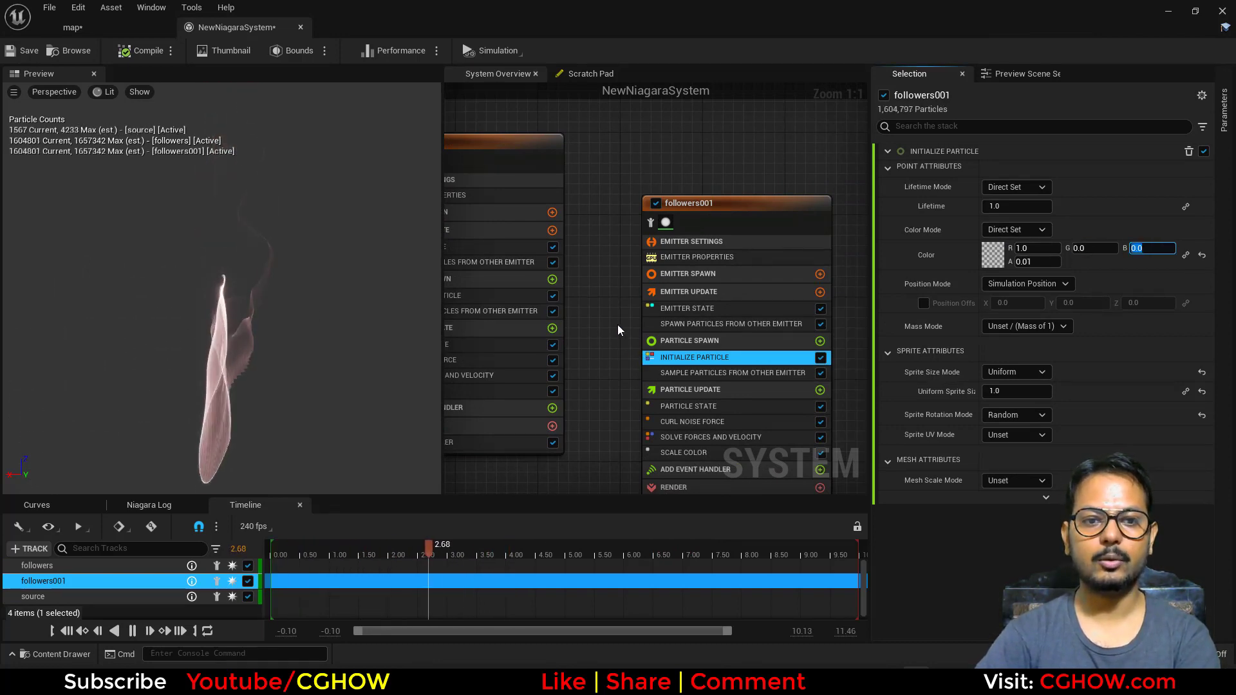
# Step: Try Noise Frequency 11 on followers001's Curl Noise Force before settling on 12
pyautogui.moveTo(617, 330); pyautogui.dragTo(606, 260, button='right')
pyautogui.click(690, 352)
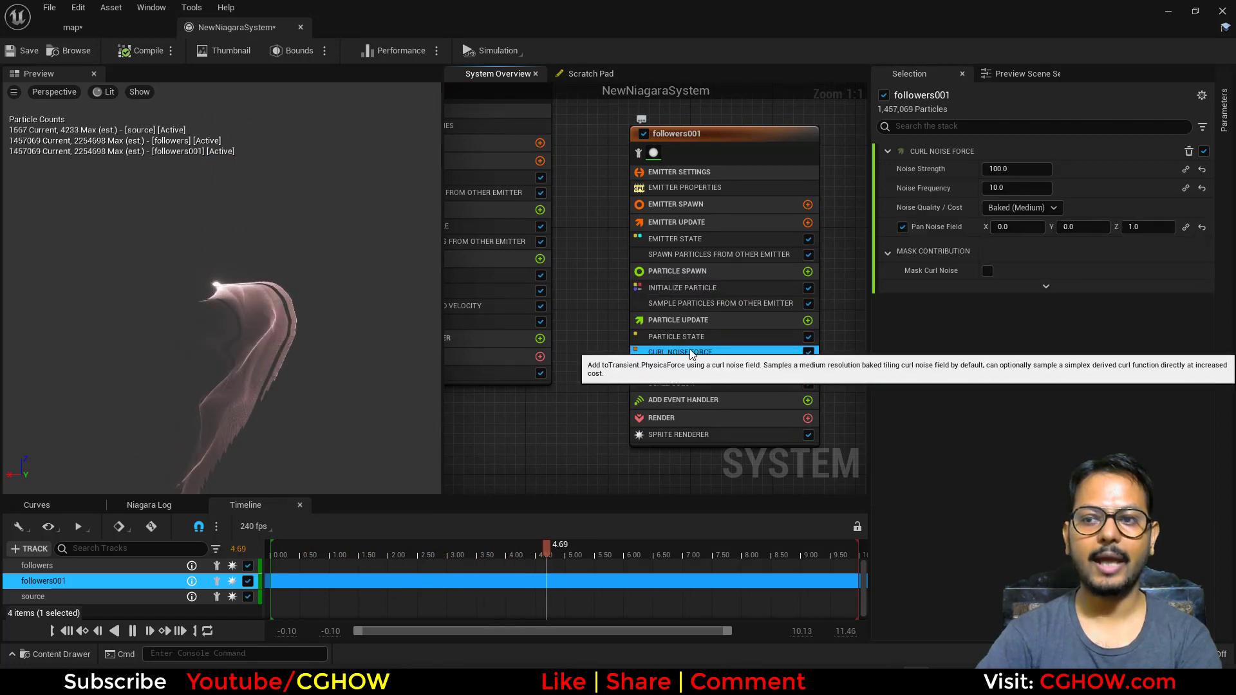
pyautogui.click(1009, 188)
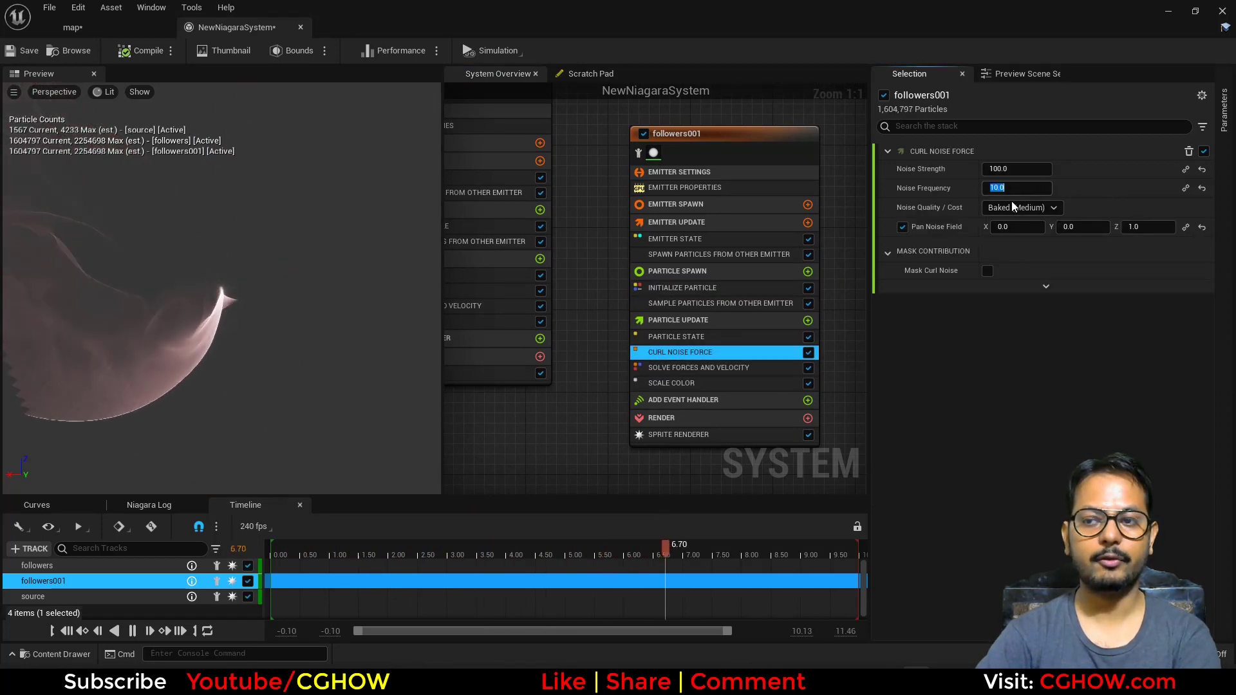
pyautogui.write('11')
pyautogui.press('Return')
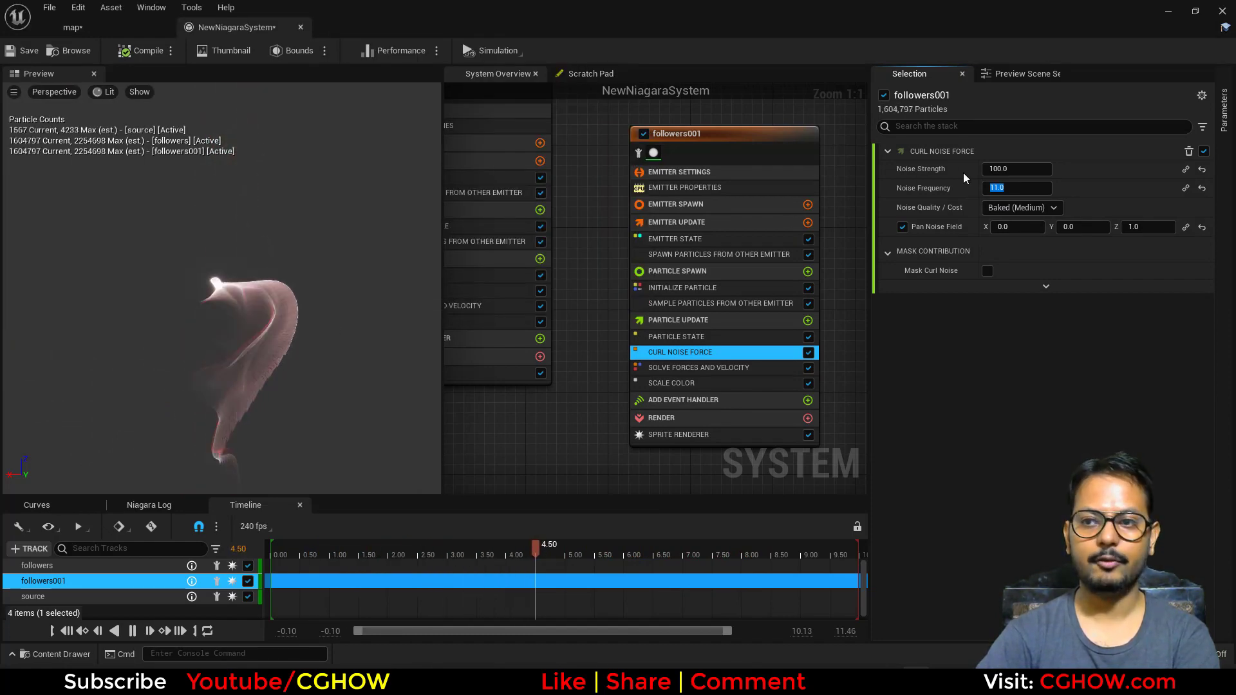
pyautogui.write('12')
pyautogui.press('Return')
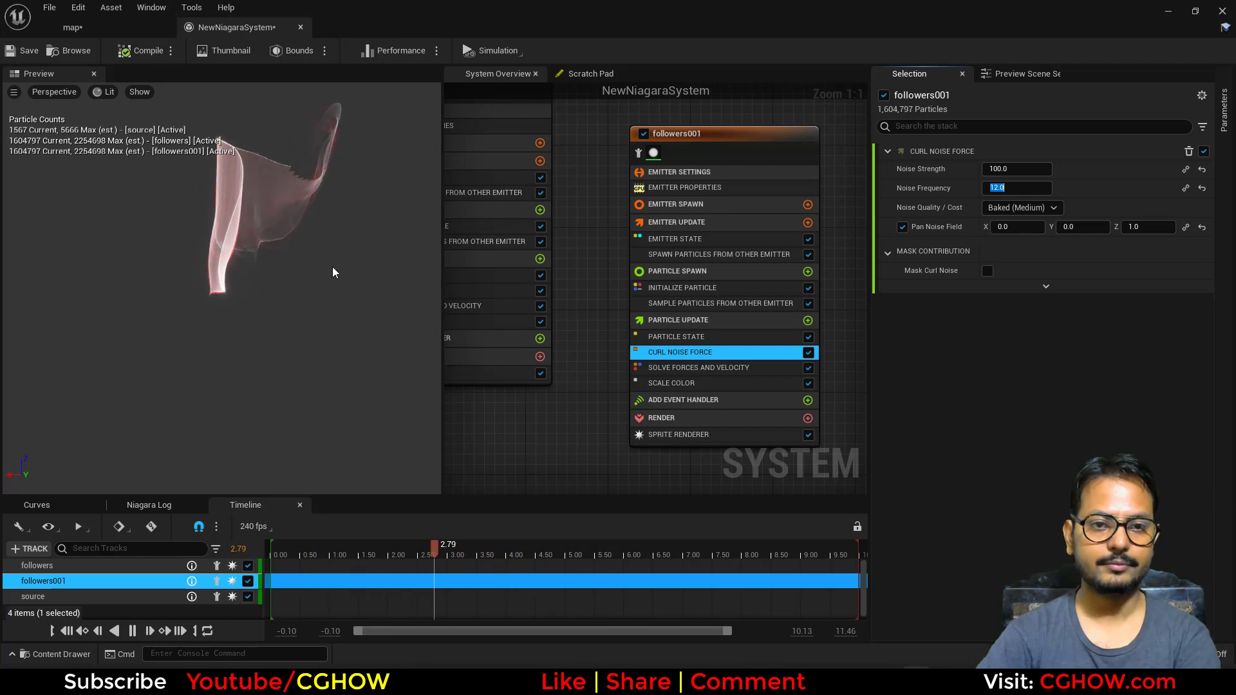
# Step: Duplicate the followers001 emitter and place the copy beside it in the system overview
pyautogui.moveTo(568, 214); pyautogui.dragTo(446, 254, button='right')
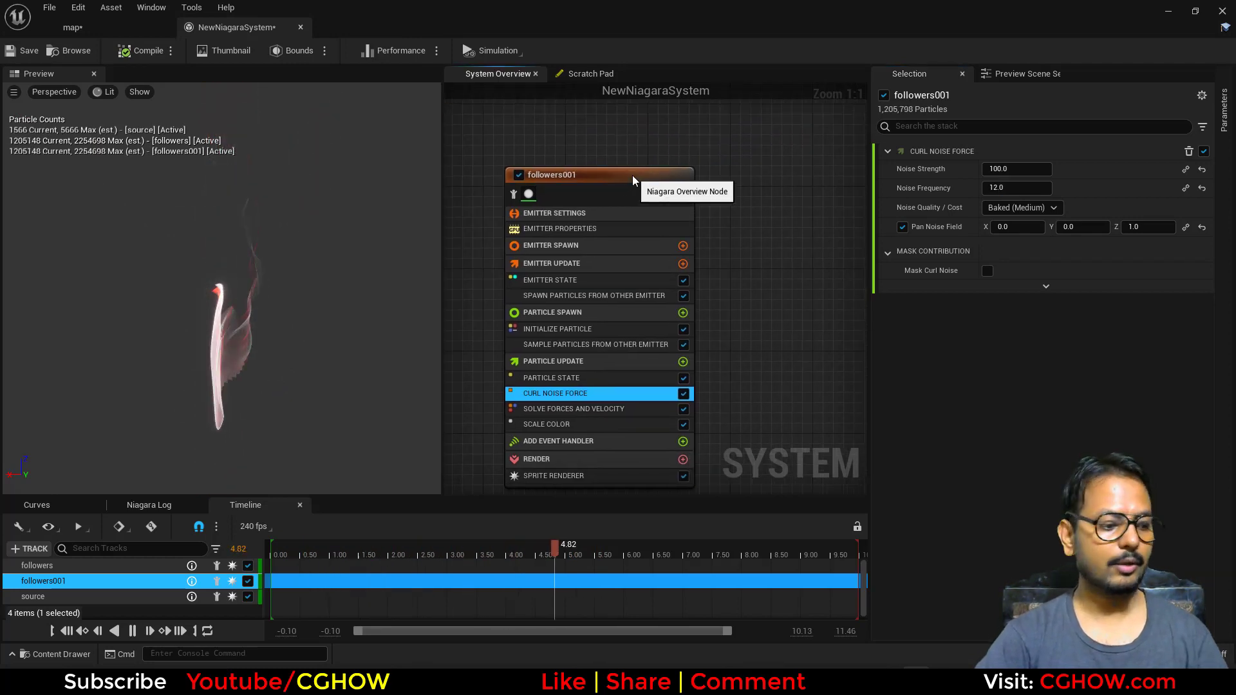
pyautogui.click(632, 175)
pyautogui.hotkey('ctrl', 'd')
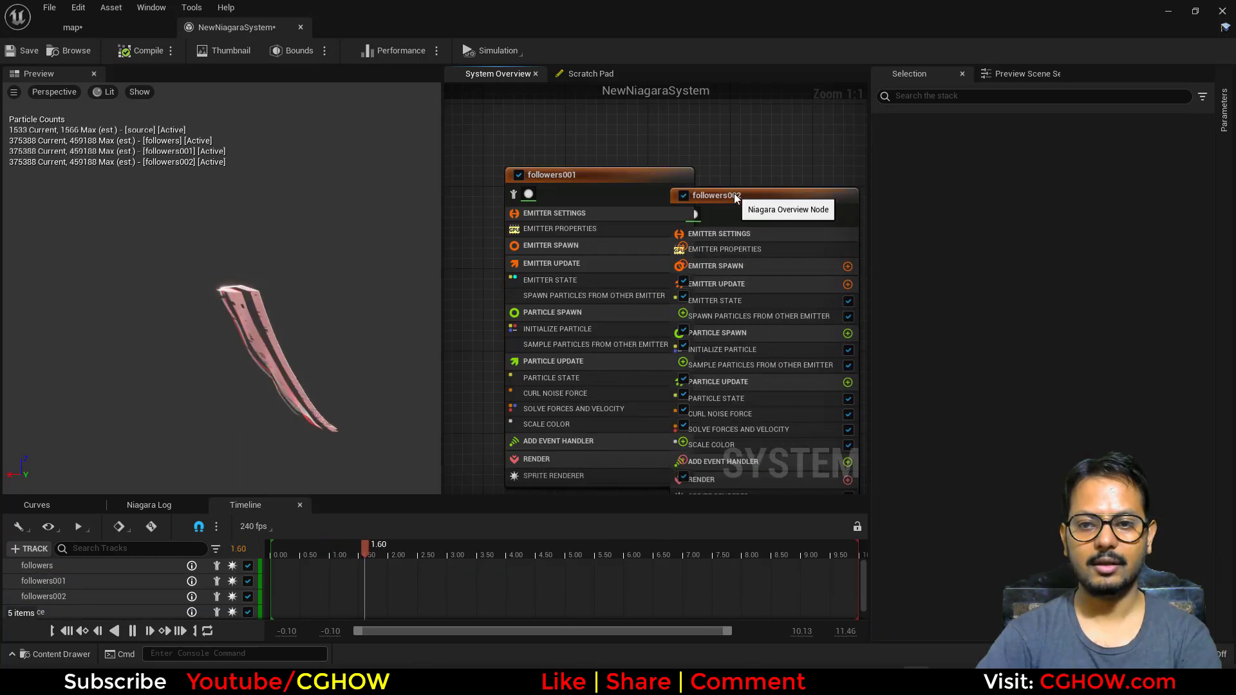
pyautogui.click(734, 193)
pyautogui.moveTo(674, 155); pyautogui.dragTo(498, 132, button='right')
# Step: Make followers002's Initialize Particle color blue with R 0, G 0 and B 1
pyautogui.click(598, 307)
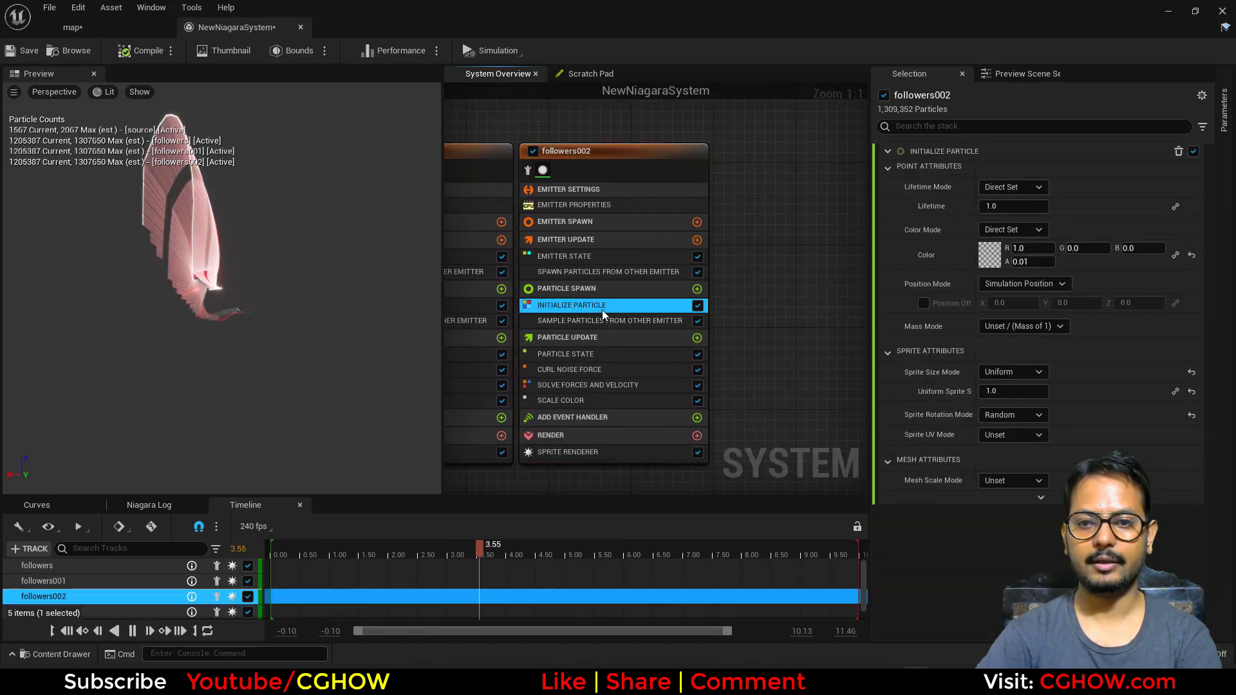
pyautogui.click(1055, 248)
pyautogui.write('0')
pyautogui.press('Tab')
pyautogui.press('Tab')
pyautogui.write('1')
pyautogui.press('Return')
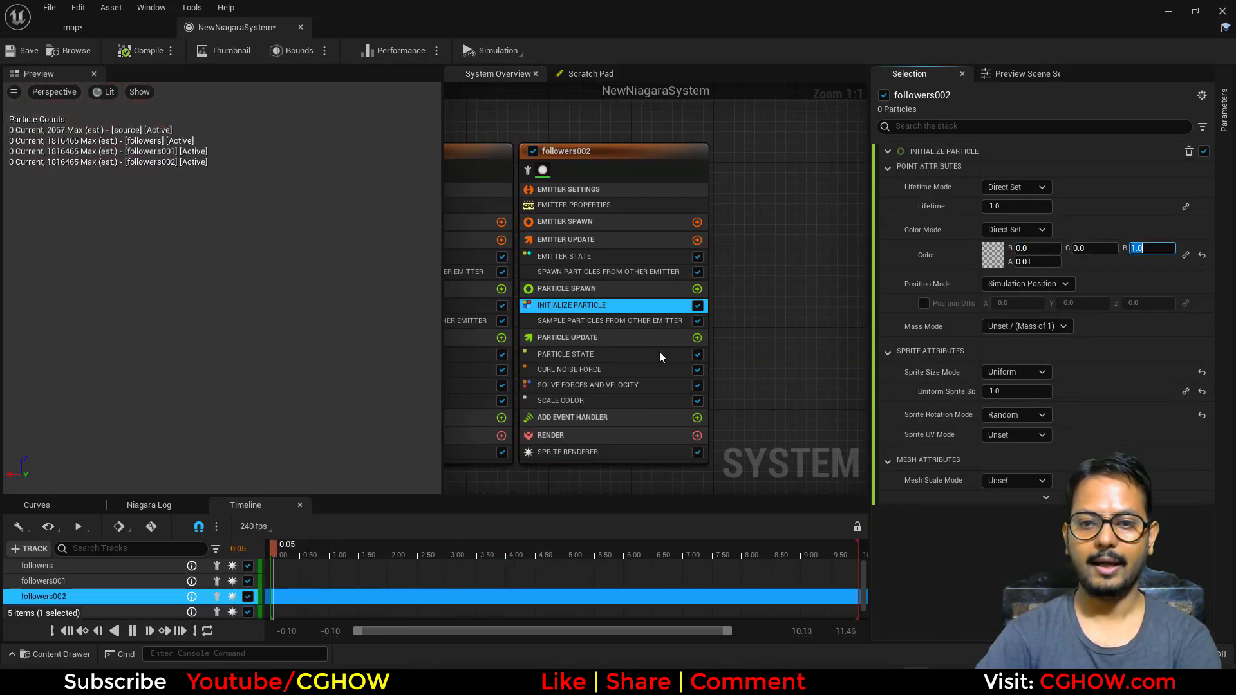
# Step: Set the Noise Frequency of followers002's Curl Noise Force to 14
pyautogui.click(581, 369)
pyautogui.click(1018, 188)
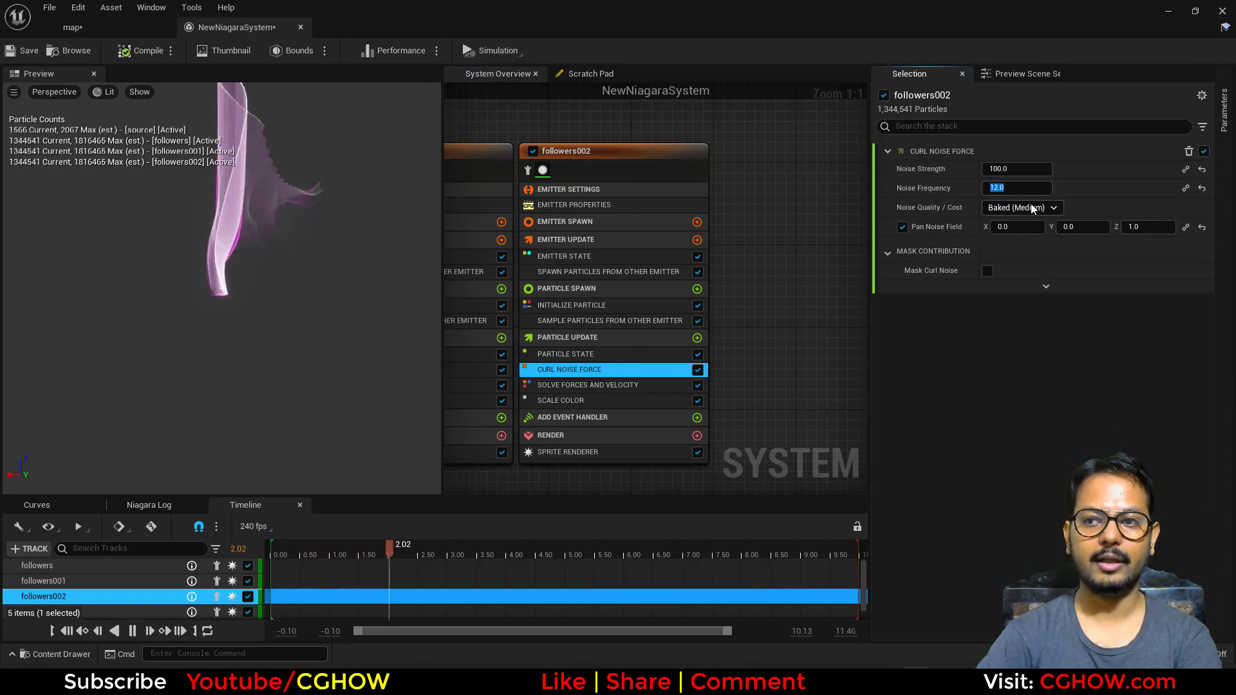
pyautogui.write('14')
pyautogui.press('Return')
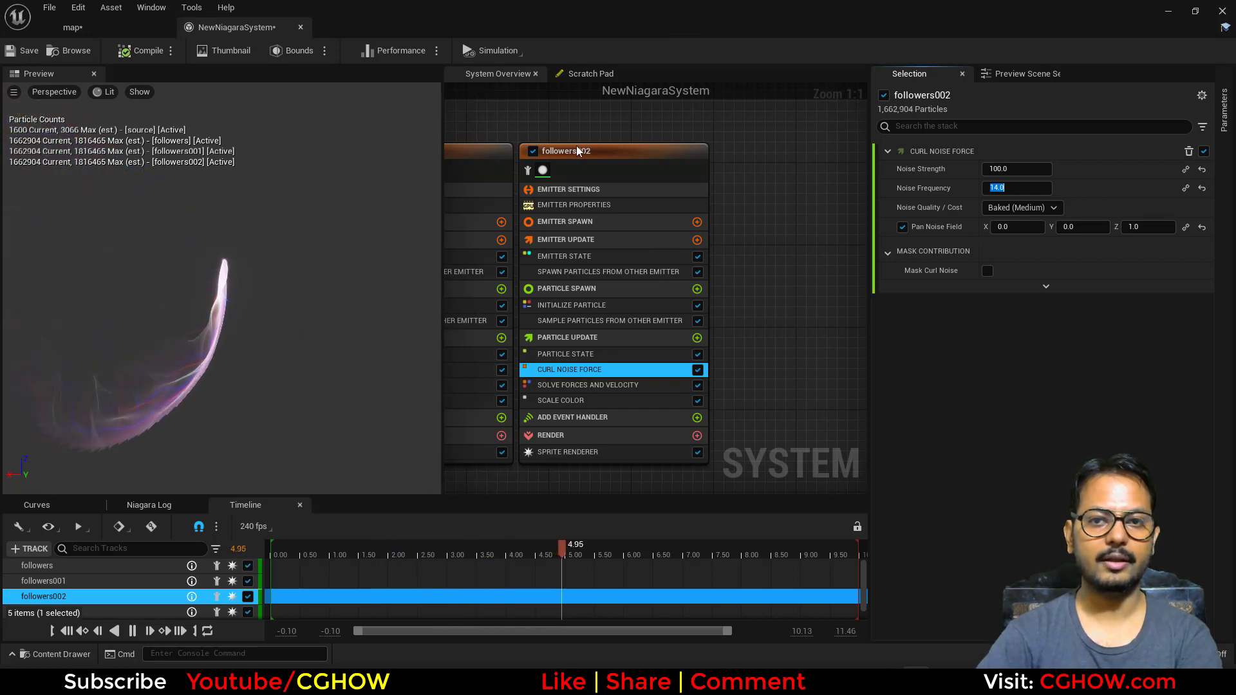
# Step: Add a Sphere Location module to the source emitter's Particle Spawn and set its Sphere Radius to 10
pyautogui.scroll(-3, 577, 151)
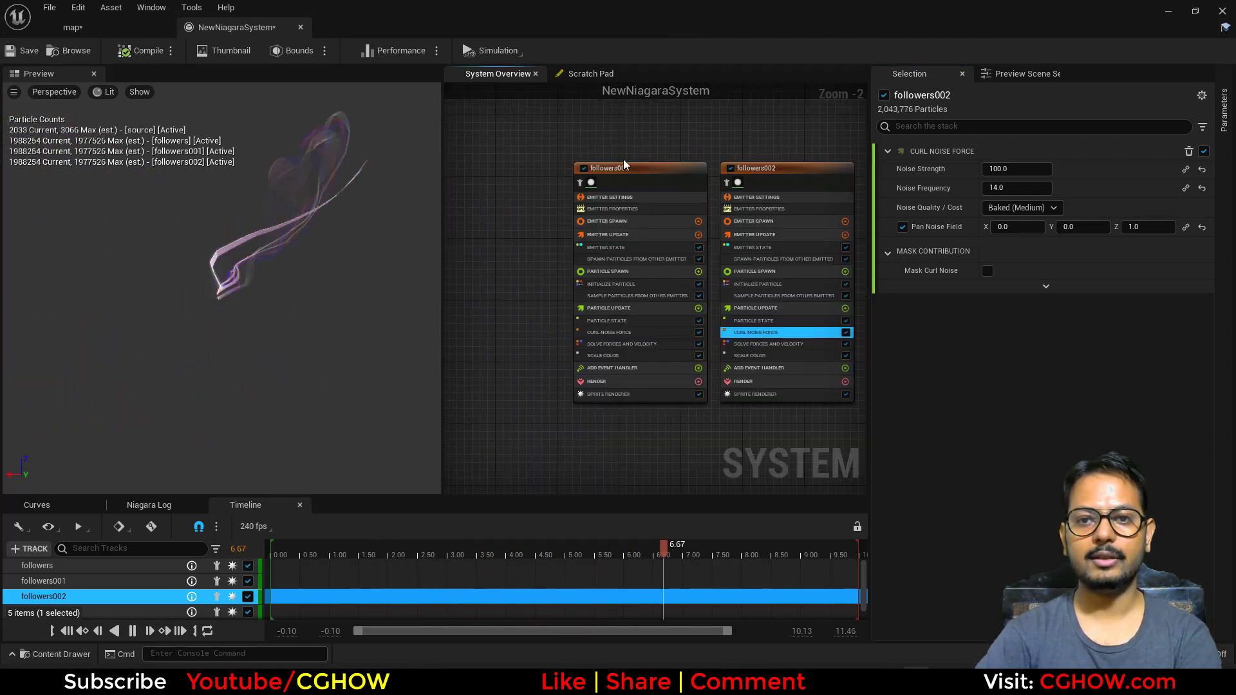
pyautogui.scroll(3, 570, 222)
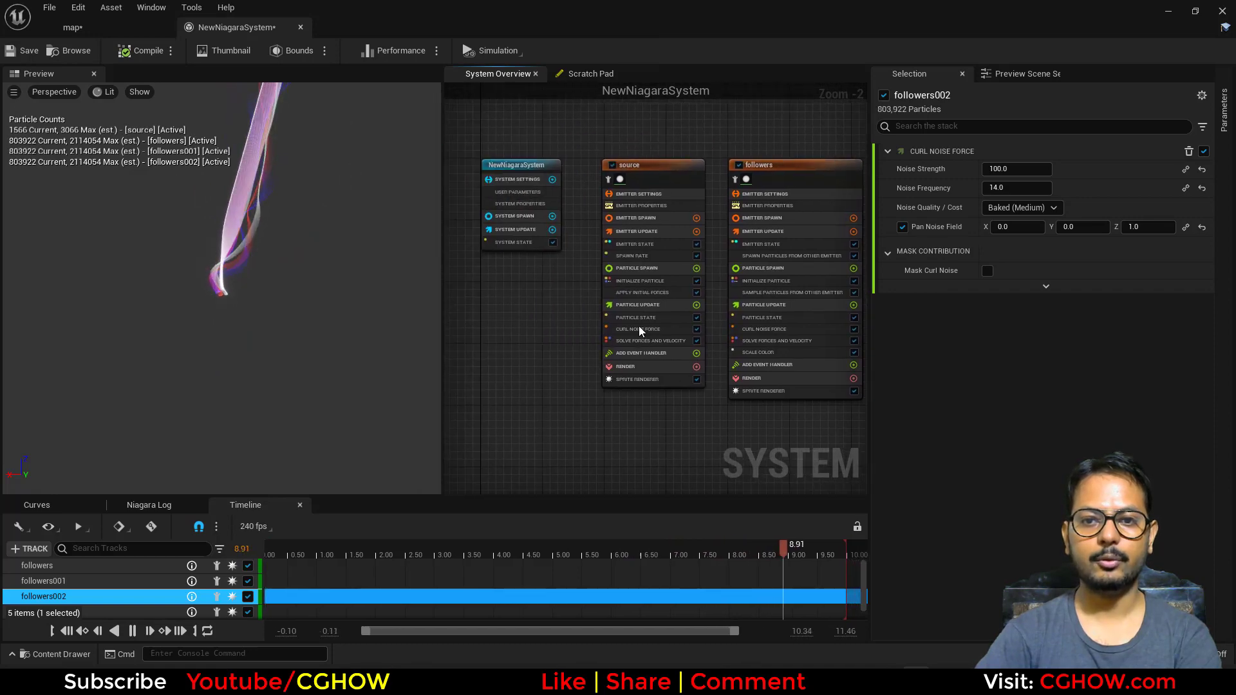
pyautogui.moveTo(597, 276); pyautogui.dragTo(450, 225, button='right')
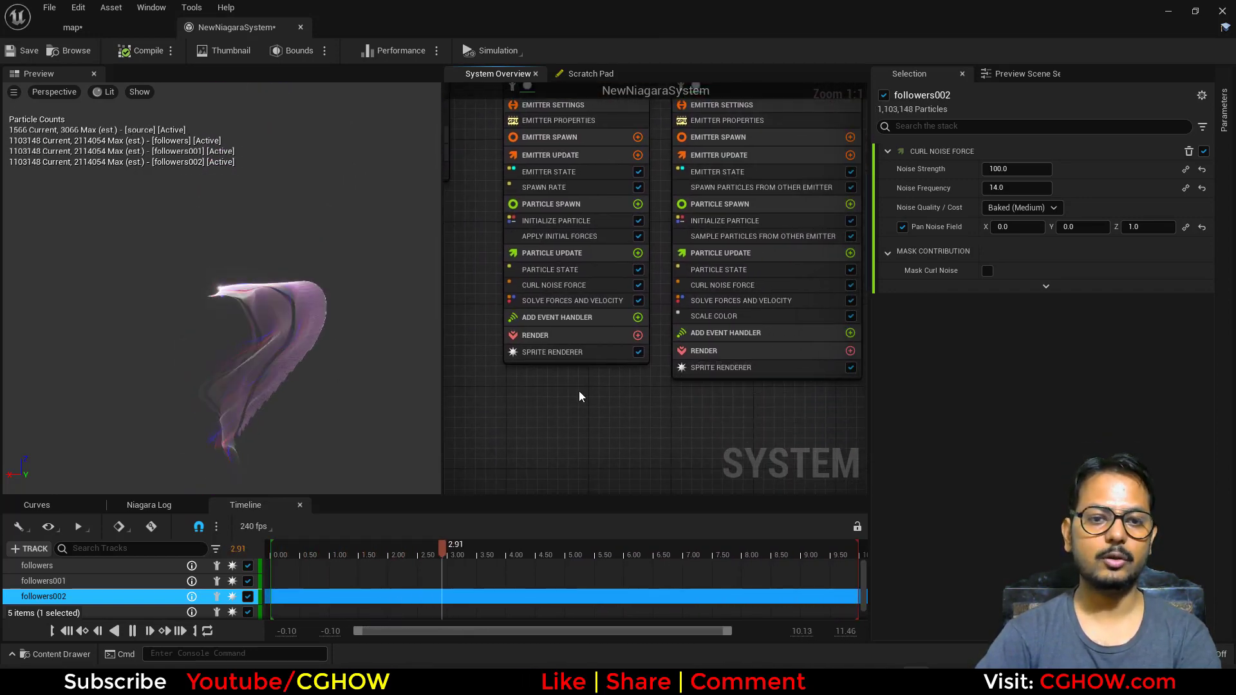
pyautogui.moveTo(579, 409); pyautogui.dragTo(647, 471, button='right')
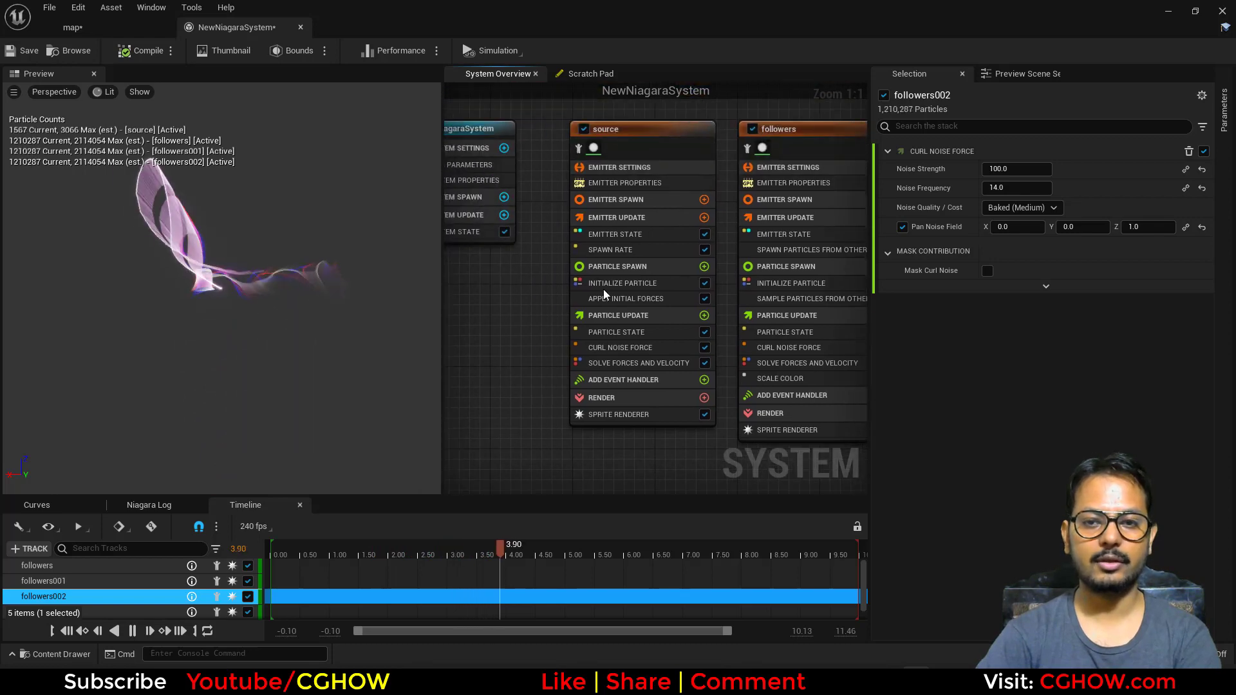
pyautogui.click(705, 268)
pyautogui.write('sphere')
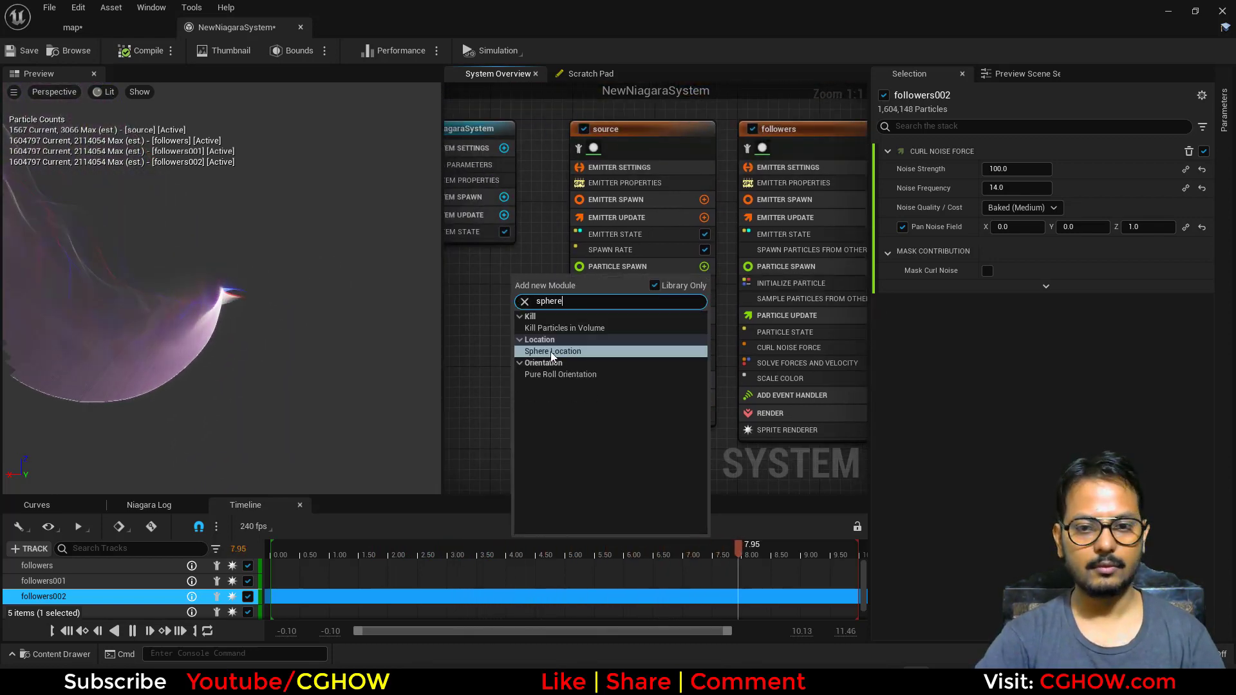
pyautogui.click(552, 352)
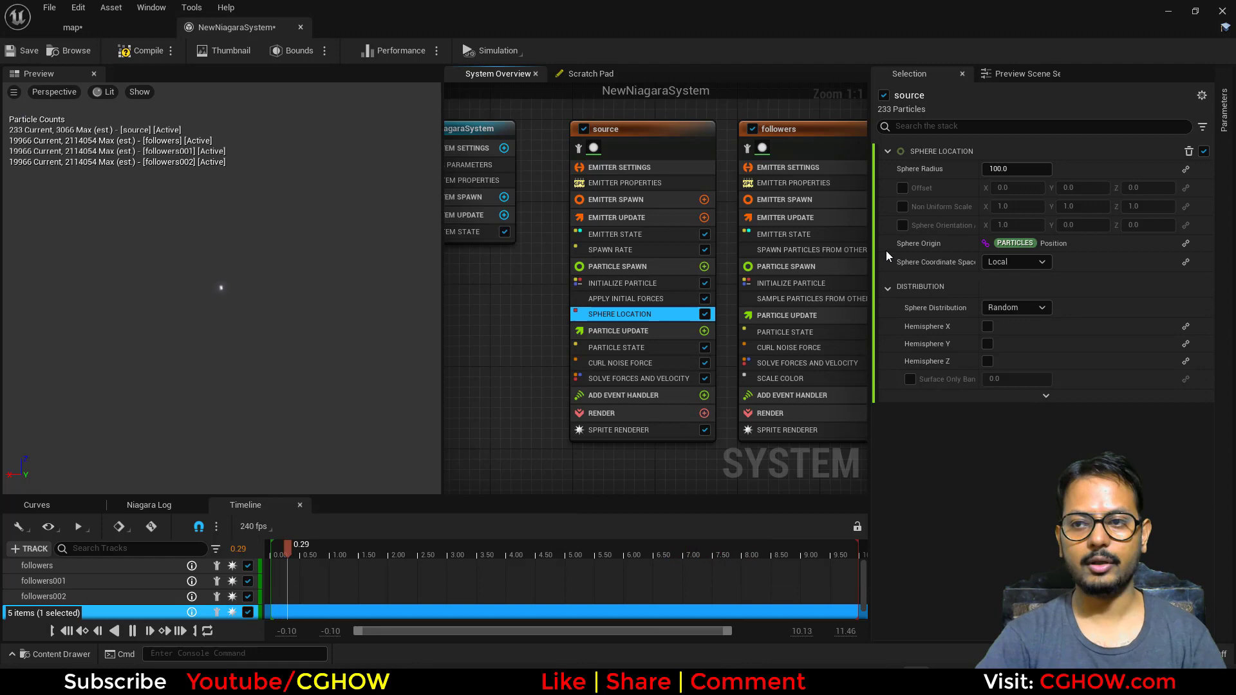
pyautogui.click(1011, 173)
pyautogui.write('10')
pyautogui.press('Return')
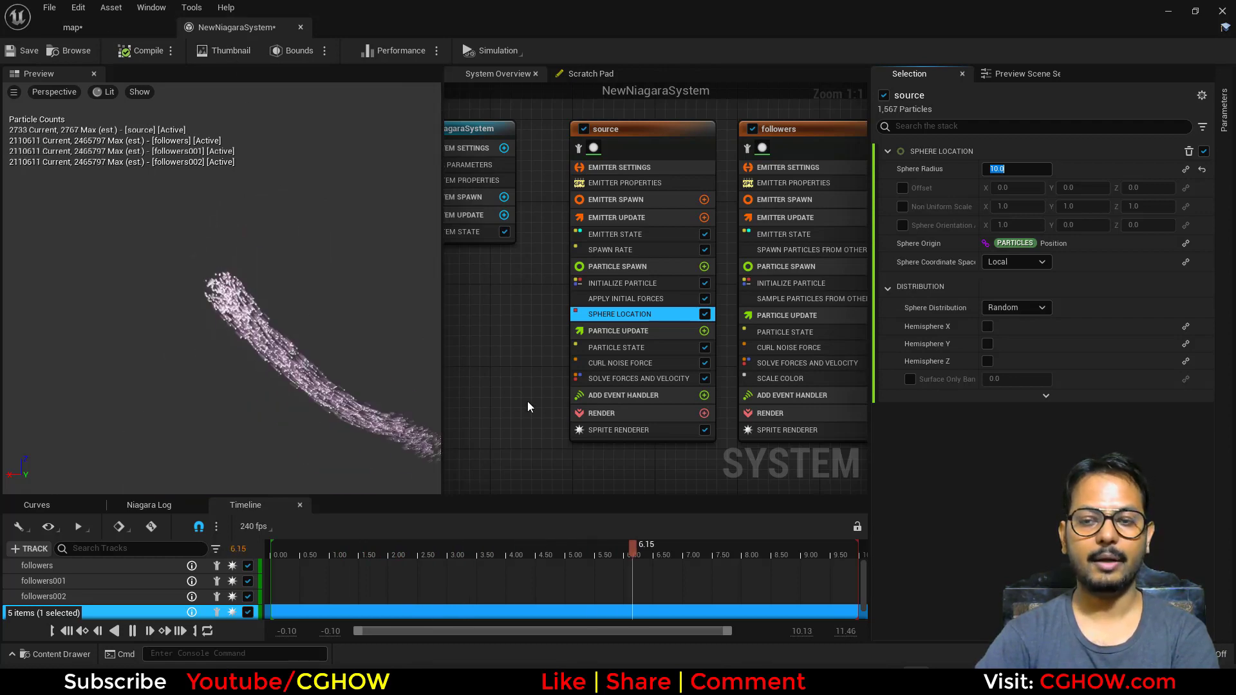
pyautogui.moveTo(643, 450); pyautogui.dragTo(577, 422, button='right')
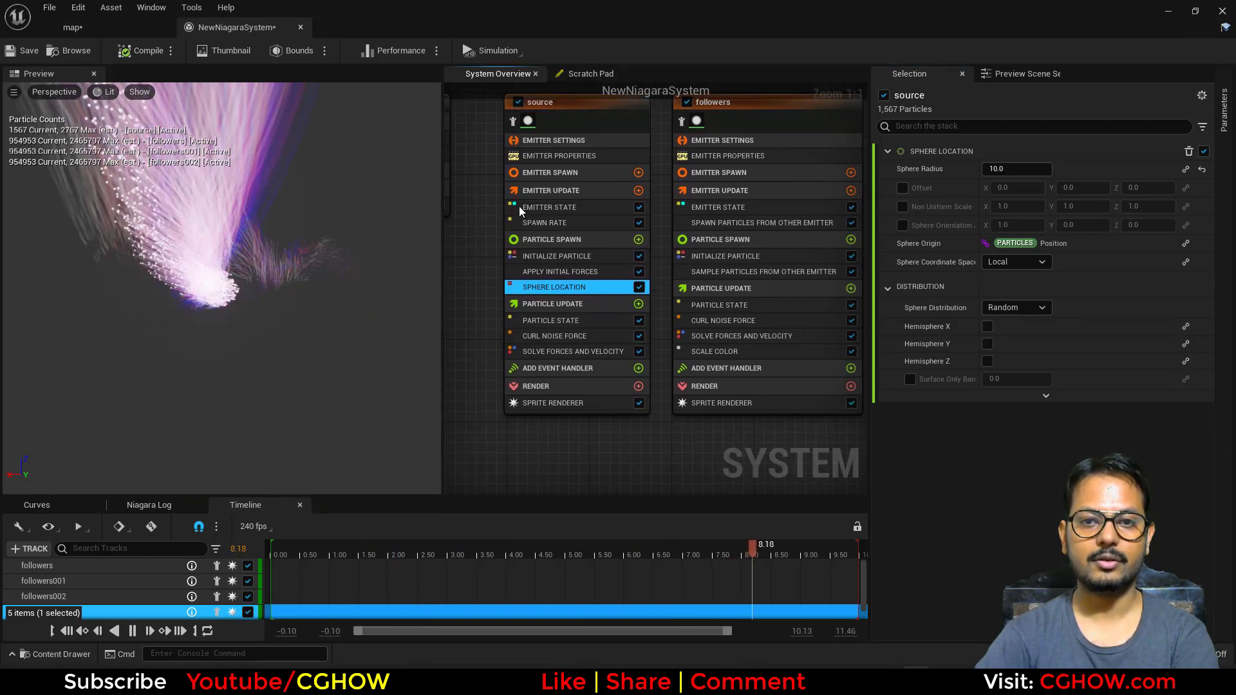
# Step: Set the source emitter's Spawn Rate to 600
pyautogui.click(546, 222)
pyautogui.click(1017, 169)
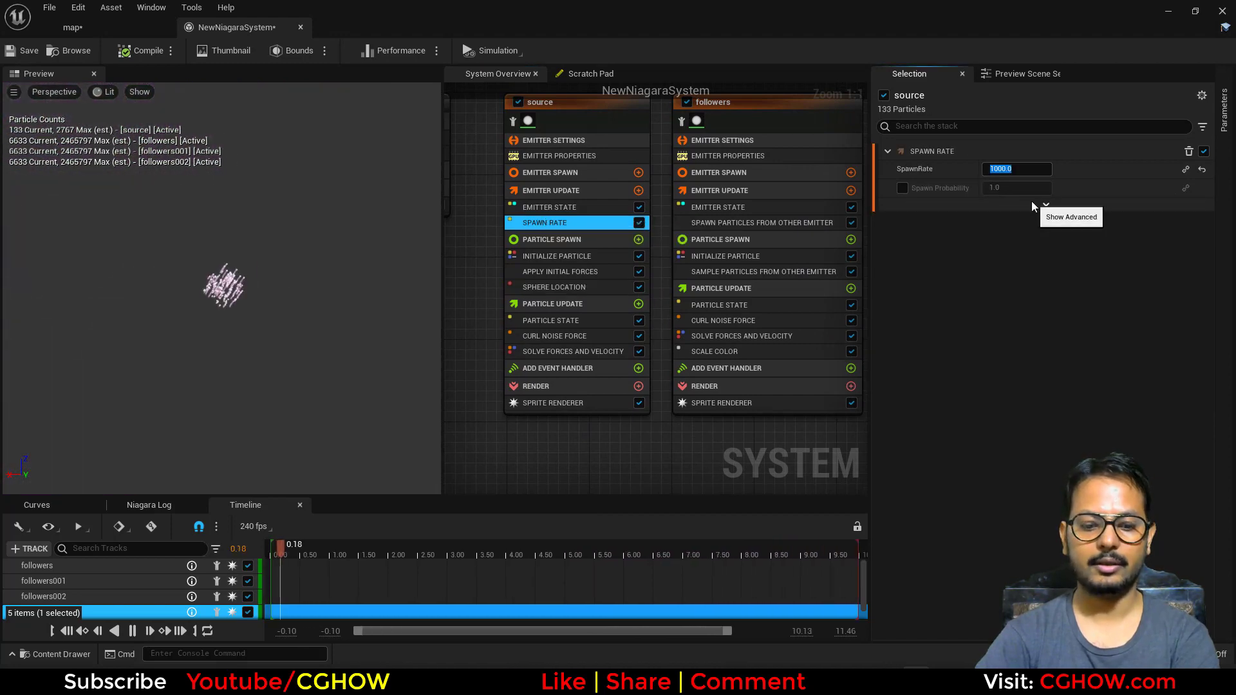
pyautogui.write('600')
pyautogui.press('Return')
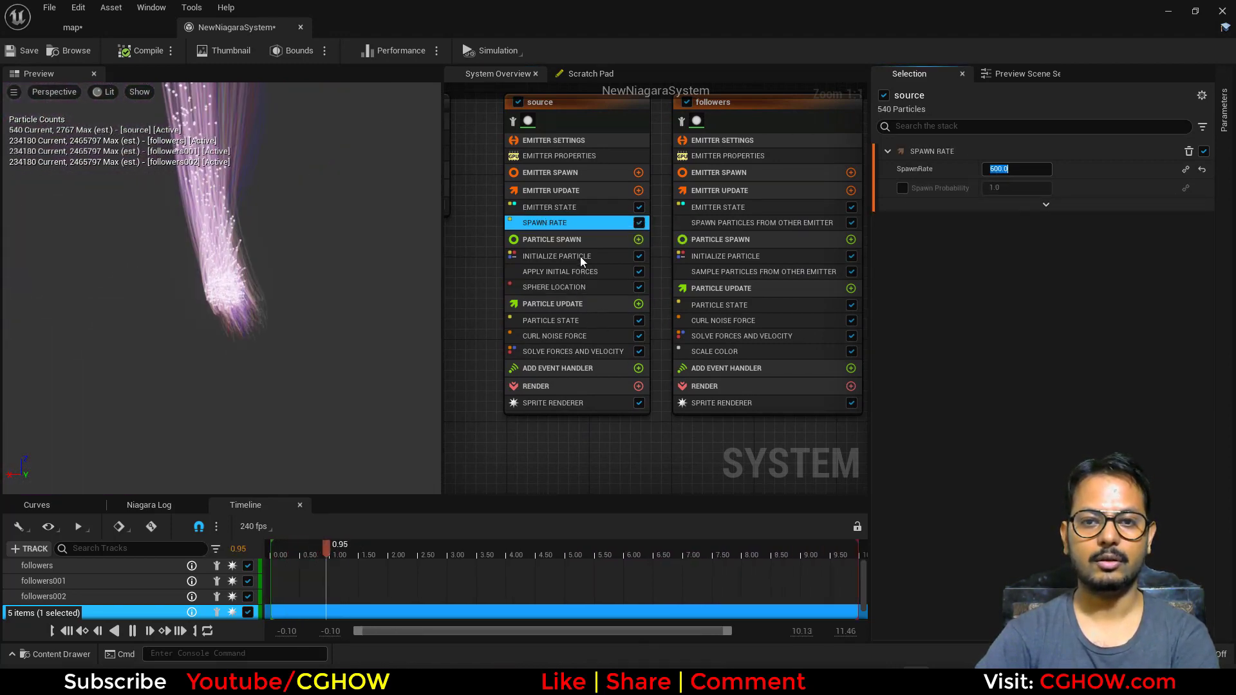
# Step: Set the Lifetime in the source emitter's Initialize Particle module to 1
pyautogui.click(581, 257)
pyautogui.click(1008, 207)
pyautogui.write('1')
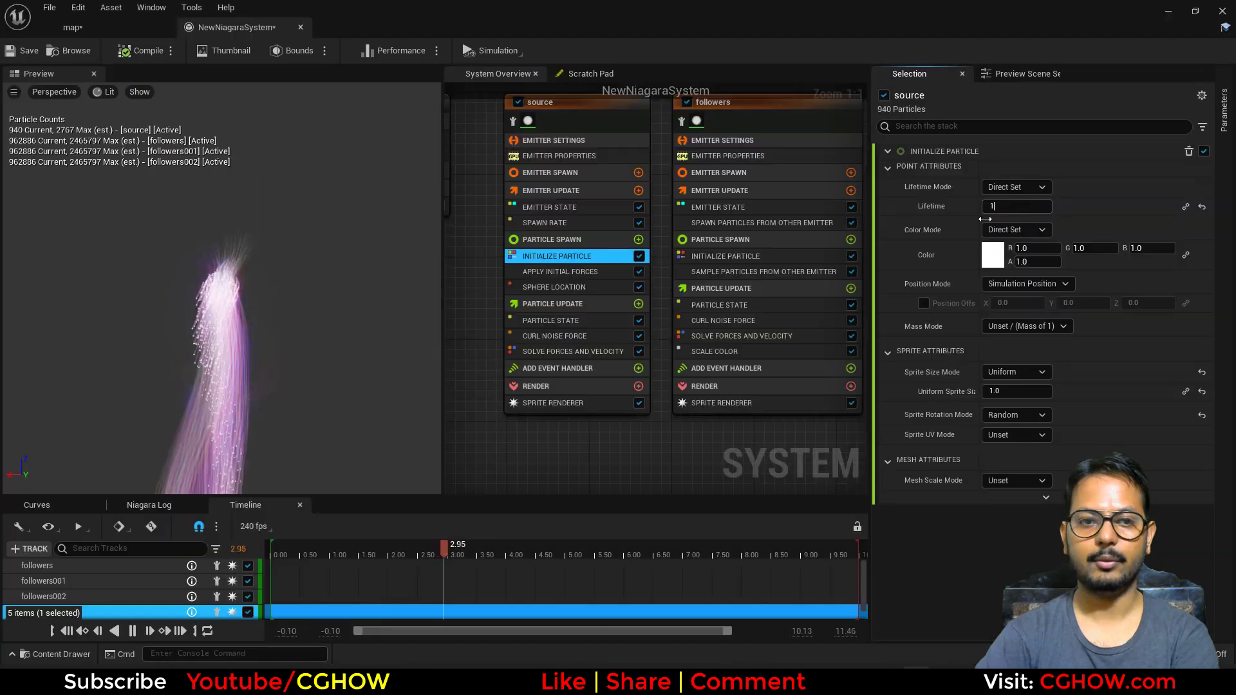
pyautogui.press('Return')
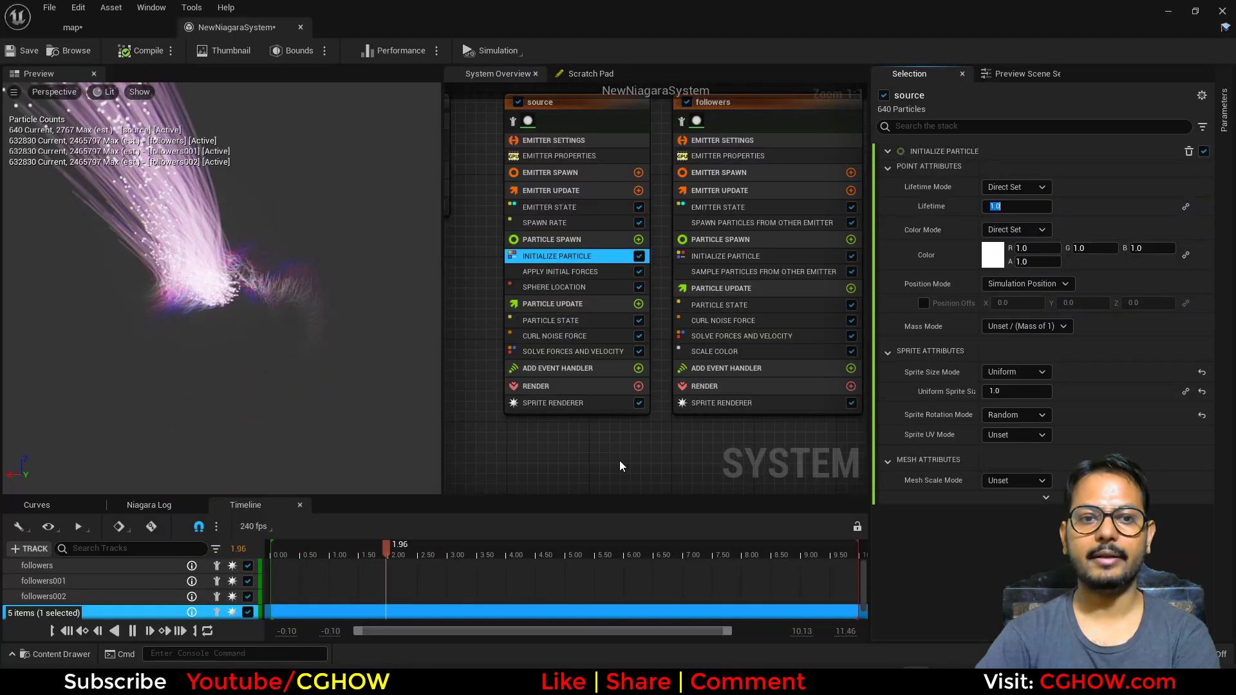
# Step: Set the source emitter's Sphere Radius to 0, and enable the Sphere Location's Offset with a Make Vector dynamic input
pyautogui.click(586, 286)
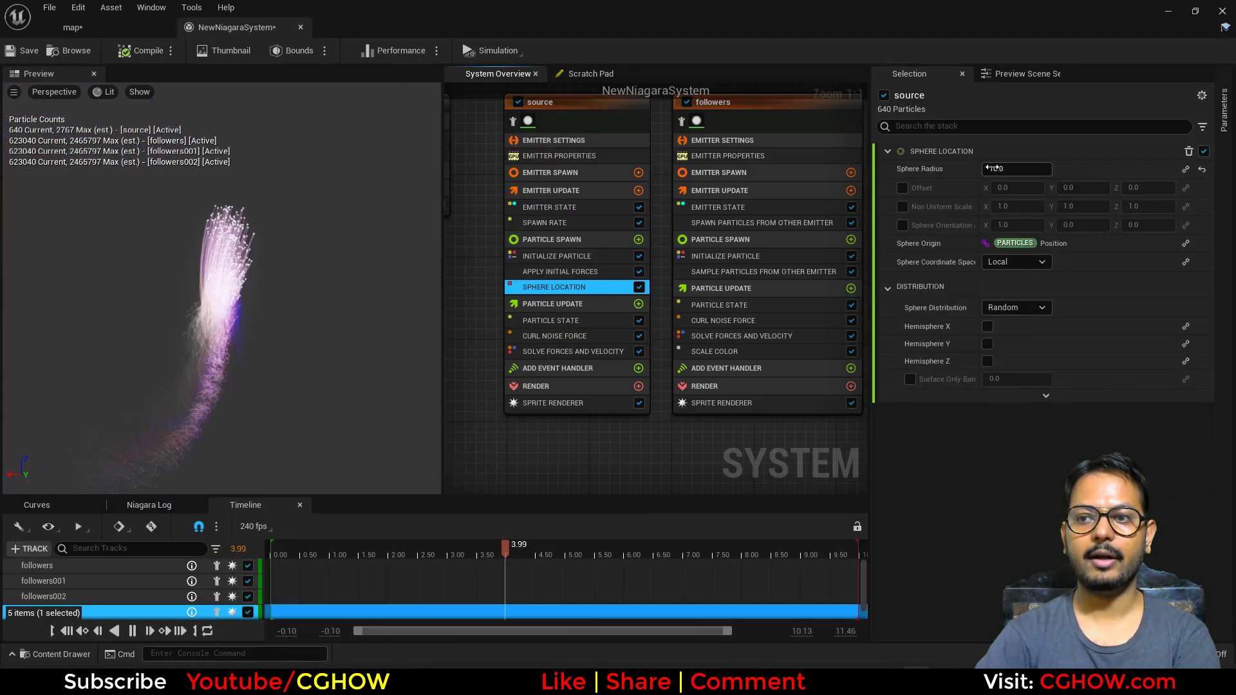
pyautogui.click(992, 168)
pyautogui.write('0')
pyautogui.press('Return')
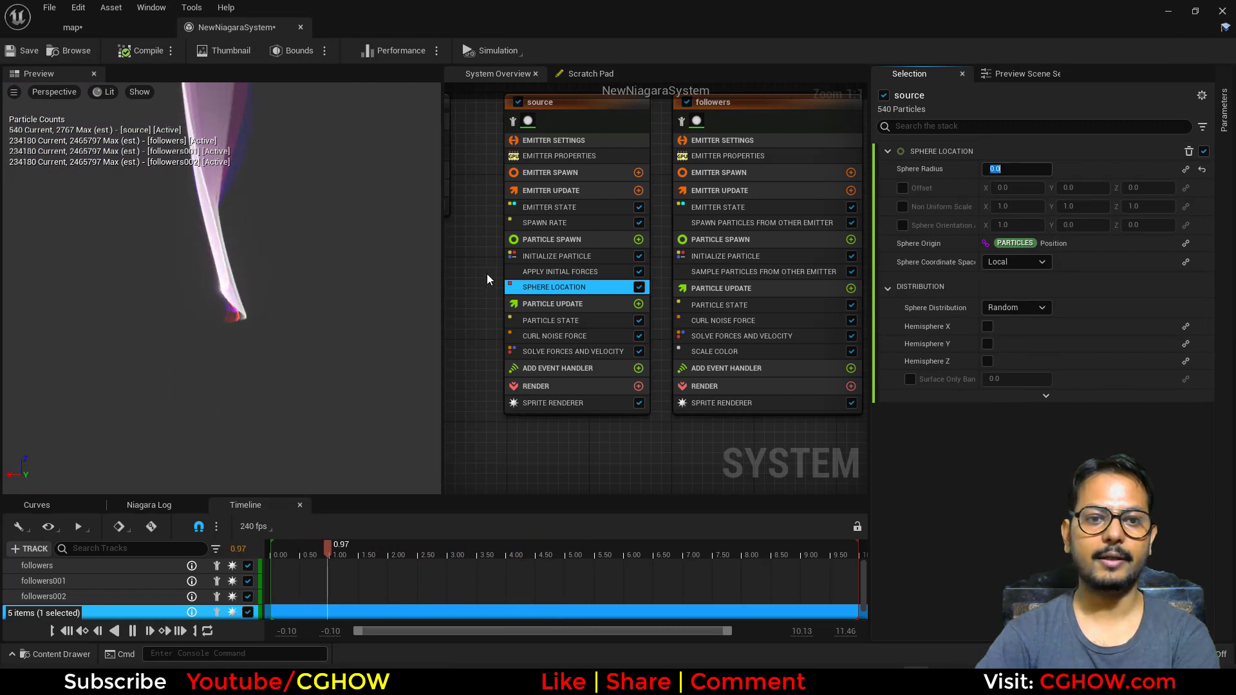
pyautogui.click(903, 188)
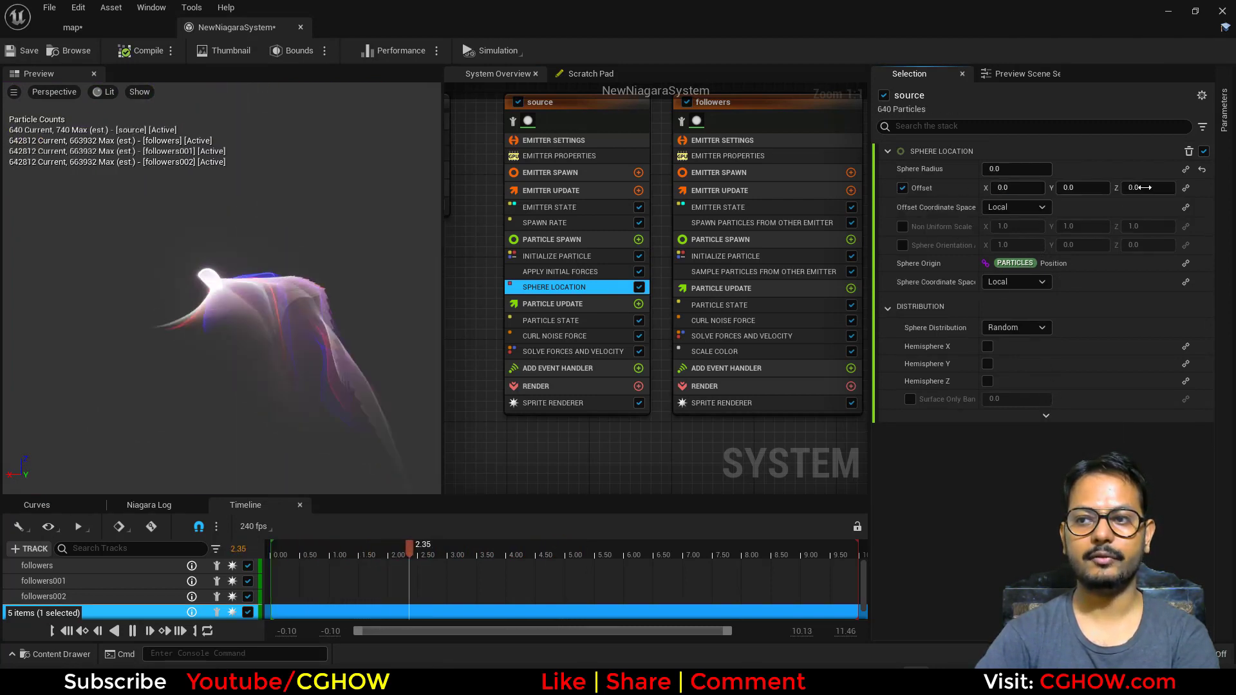
pyautogui.click(1186, 188)
pyautogui.write('make')
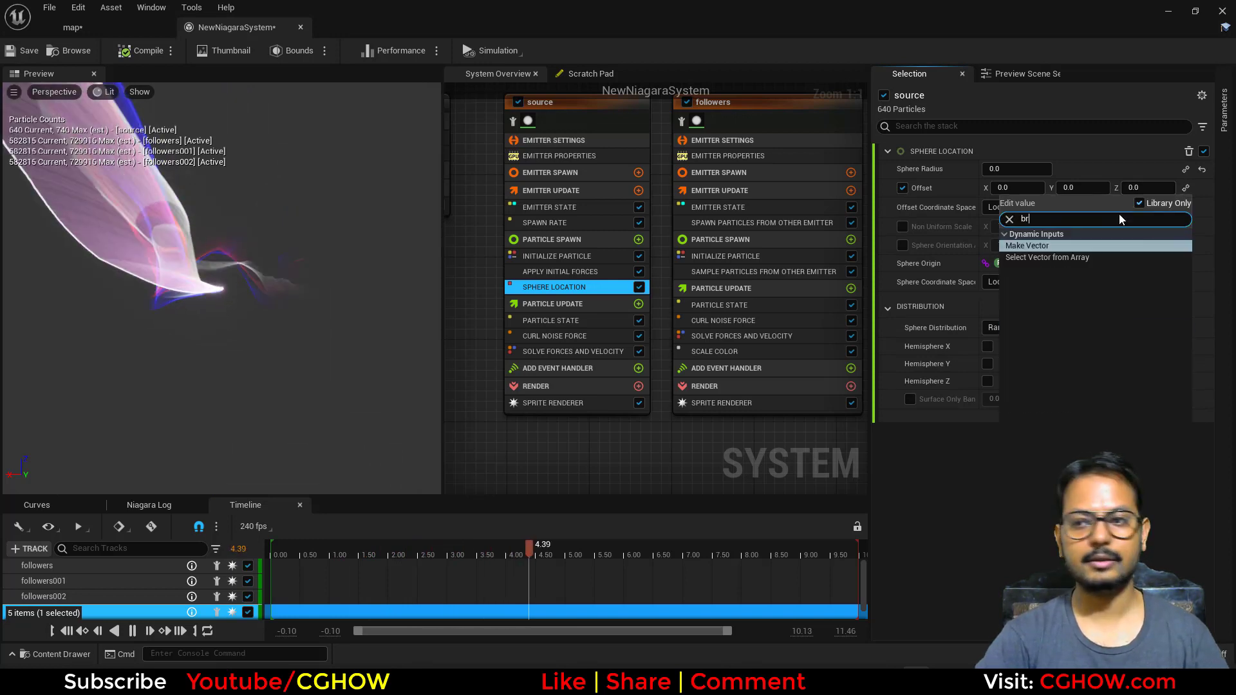
pyautogui.click(1043, 246)
# Step: Drive the X component of the Sphere Location offset with a Sine dynamic input and set its Scale to 100
pyautogui.click(1186, 205)
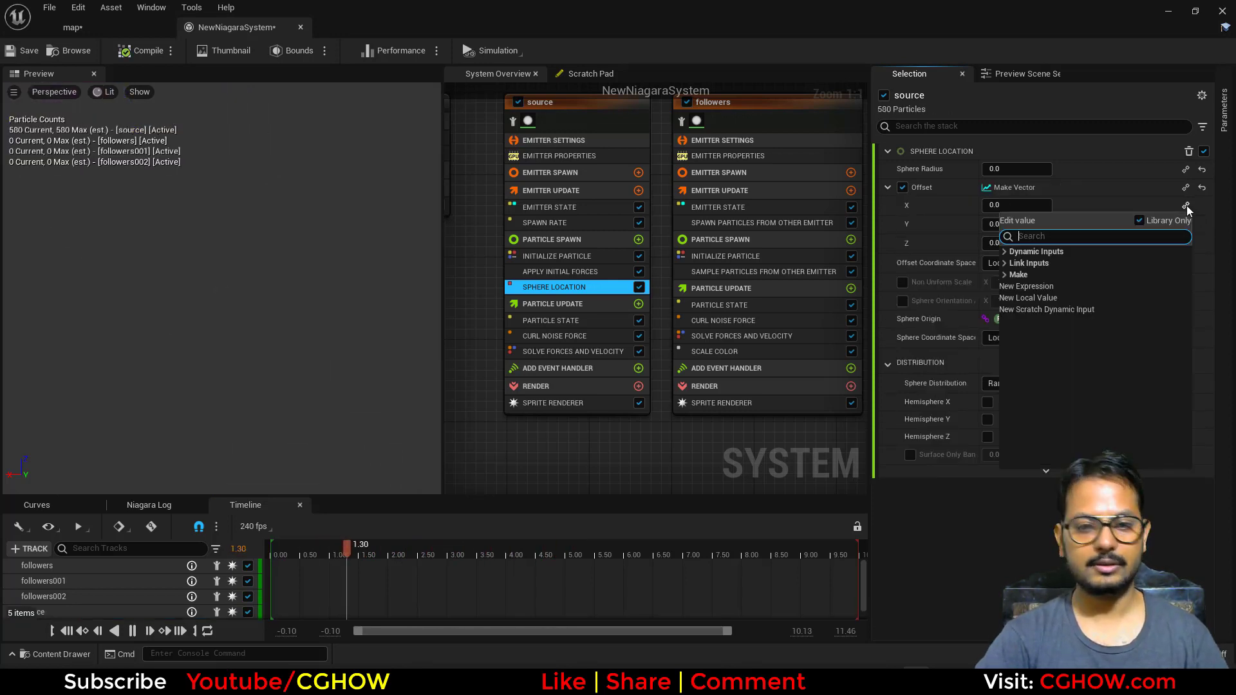
pyautogui.write('sin')
pyautogui.click(1042, 275)
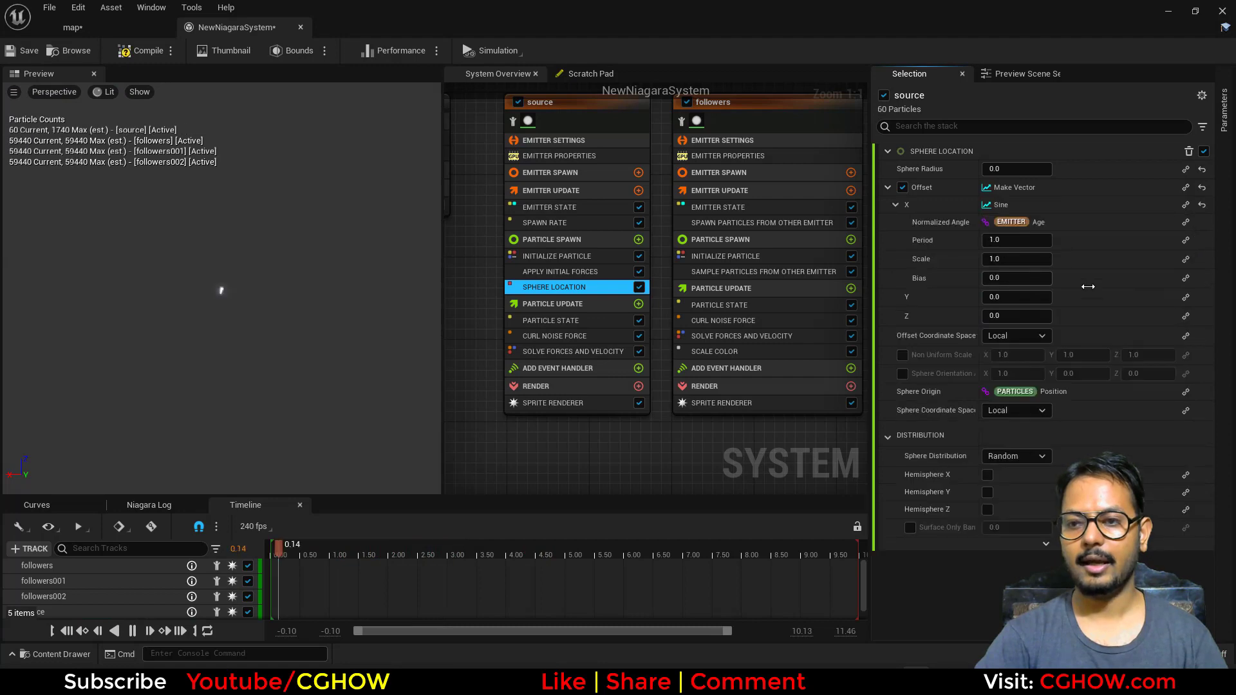
pyautogui.click(1008, 259)
pyautogui.write('100')
pyautogui.press('Return')
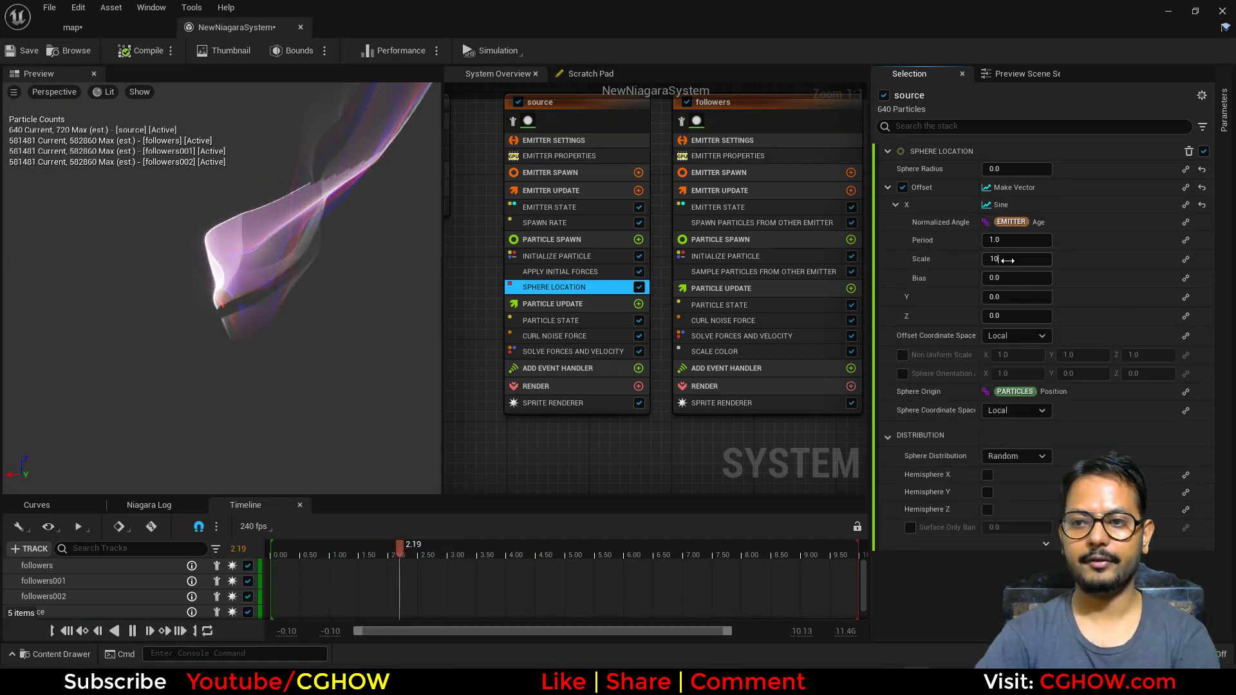
pyautogui.moveTo(194, 311); pyautogui.dragTo(161, 277, button='right')
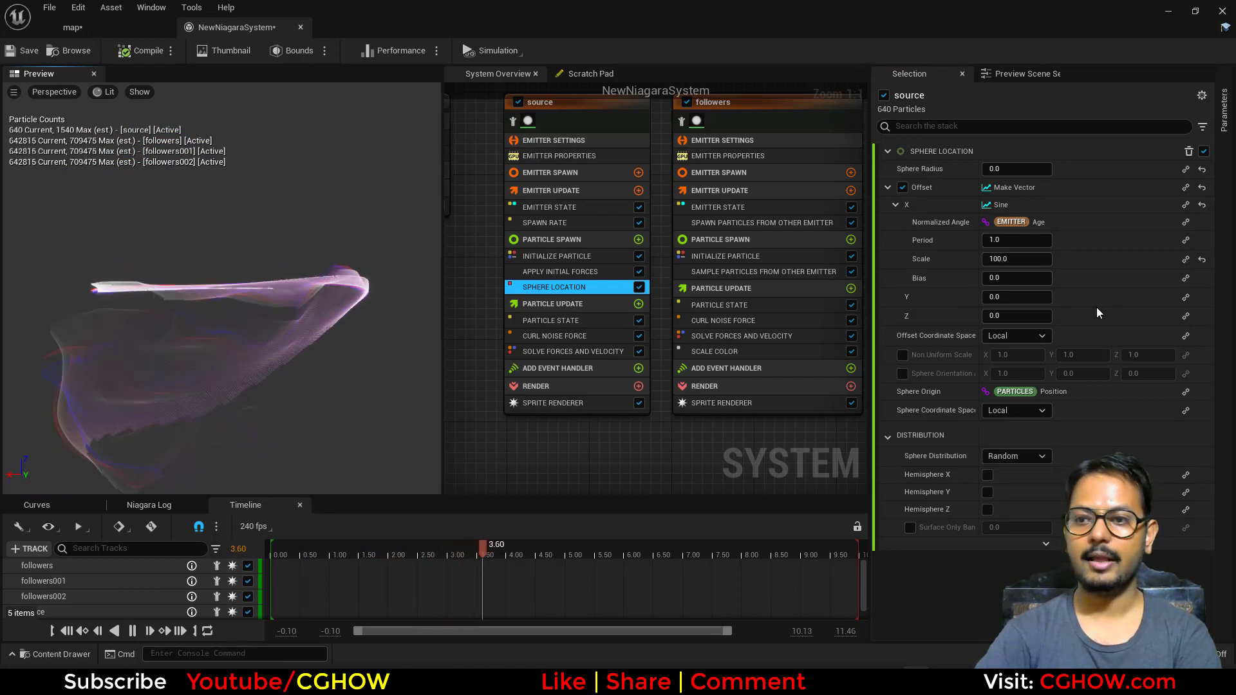
# Step: Drive the Z component of the Sphere Location offset with a Cosine dynamic input and set its Scale to 100
pyautogui.click(1186, 317)
pyautogui.write('cos')
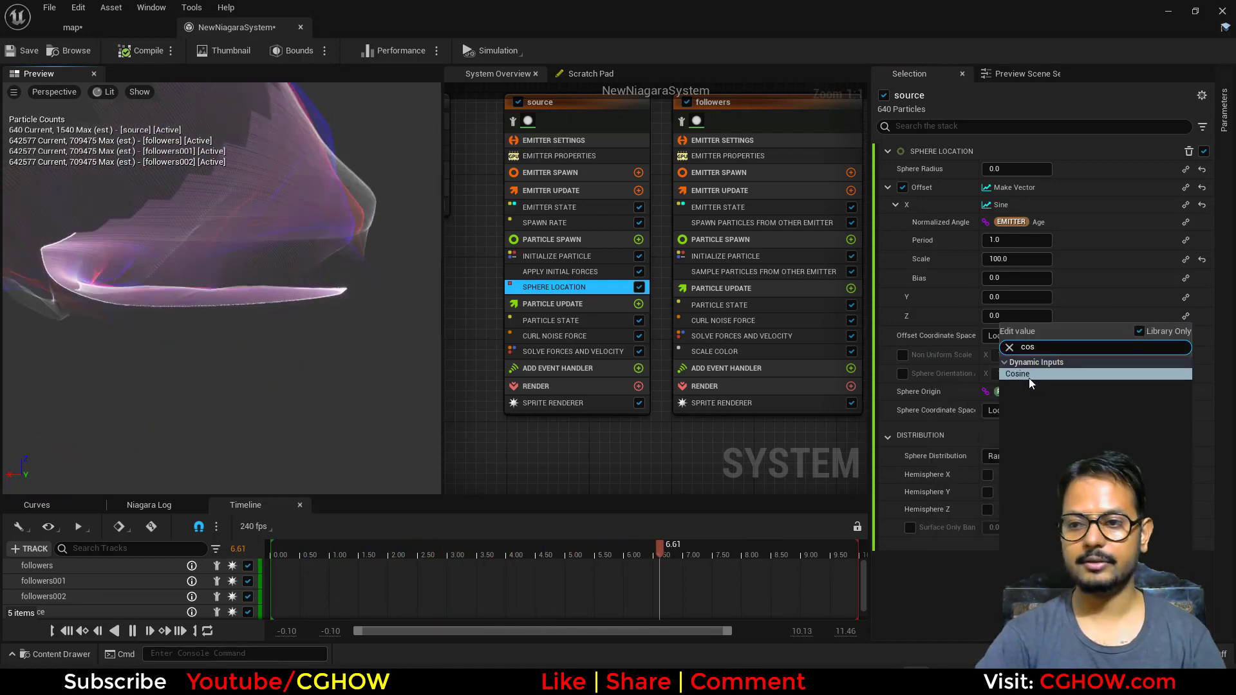
pyautogui.click(1023, 374)
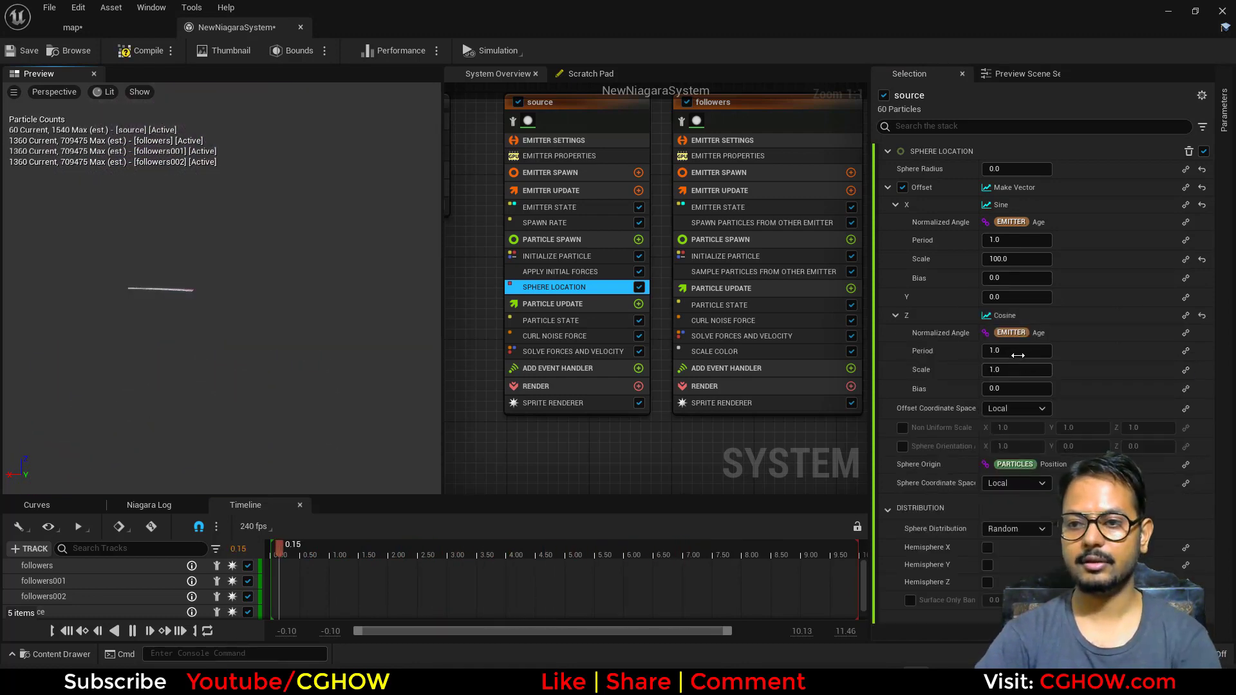
pyautogui.click(1010, 369)
pyautogui.write('100')
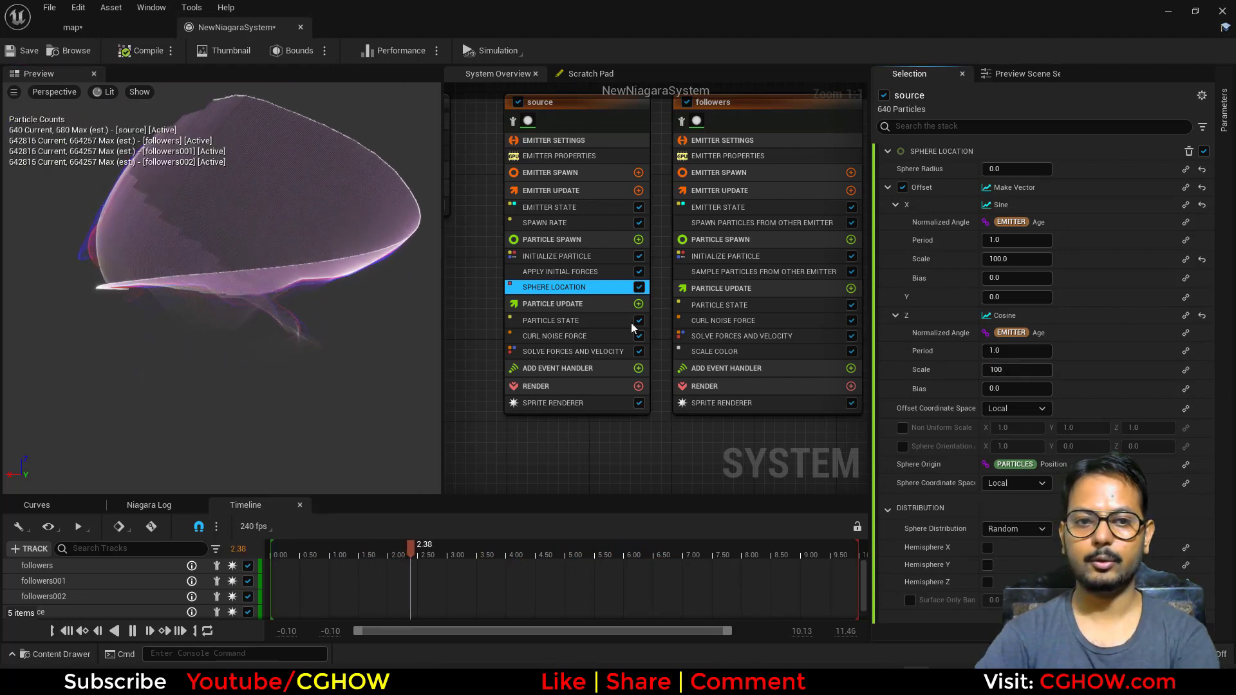
pyautogui.press('Return')
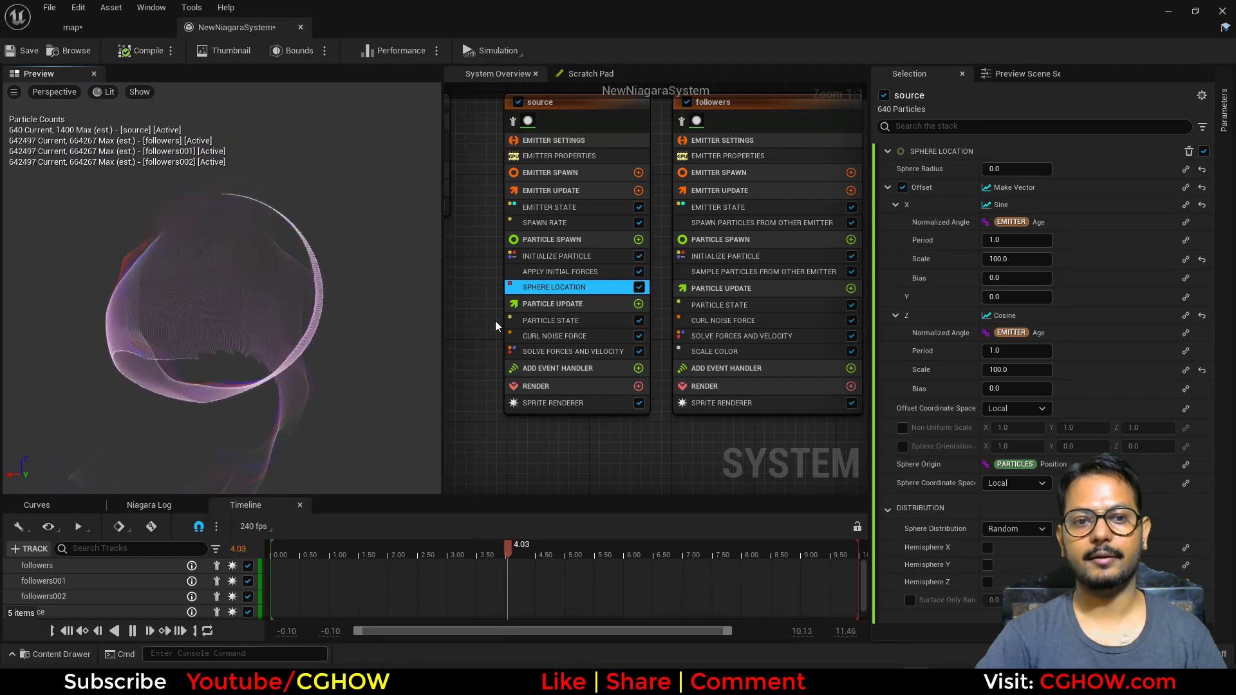
# Step: Set the Scale of both the Sine and Cosine inputs in the Sphere Location offset to 50
pyautogui.click(1010, 258)
pyautogui.write('50')
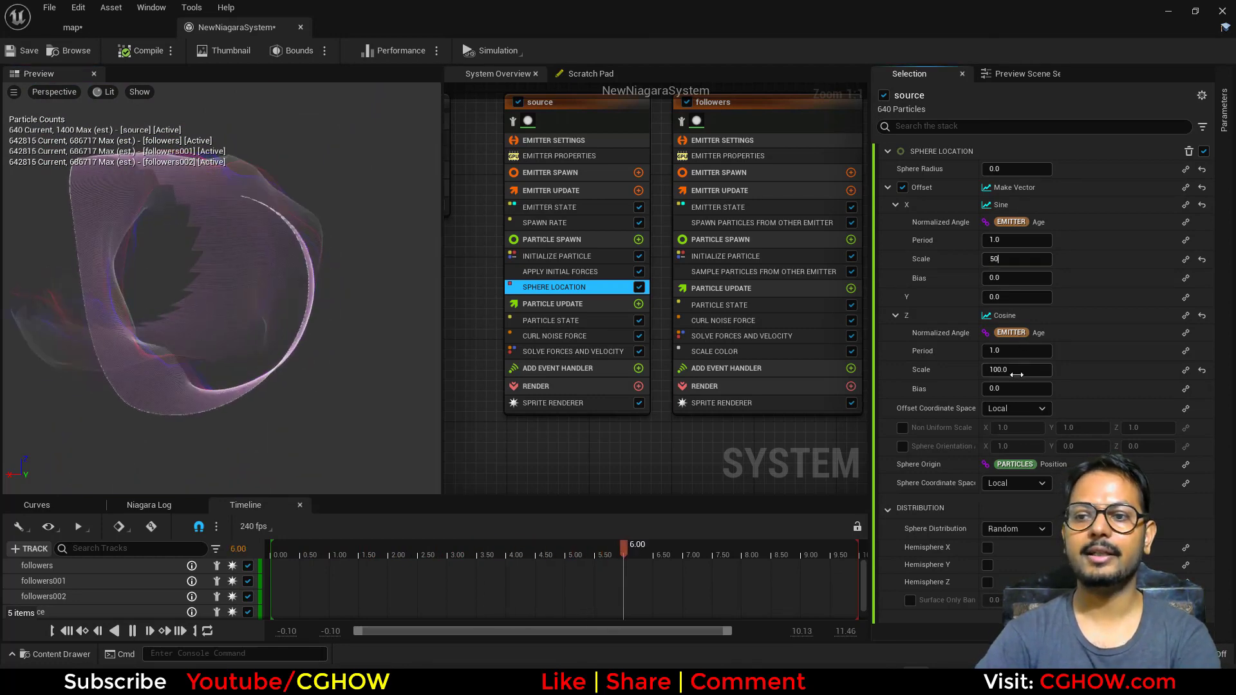
pyautogui.click(1010, 370)
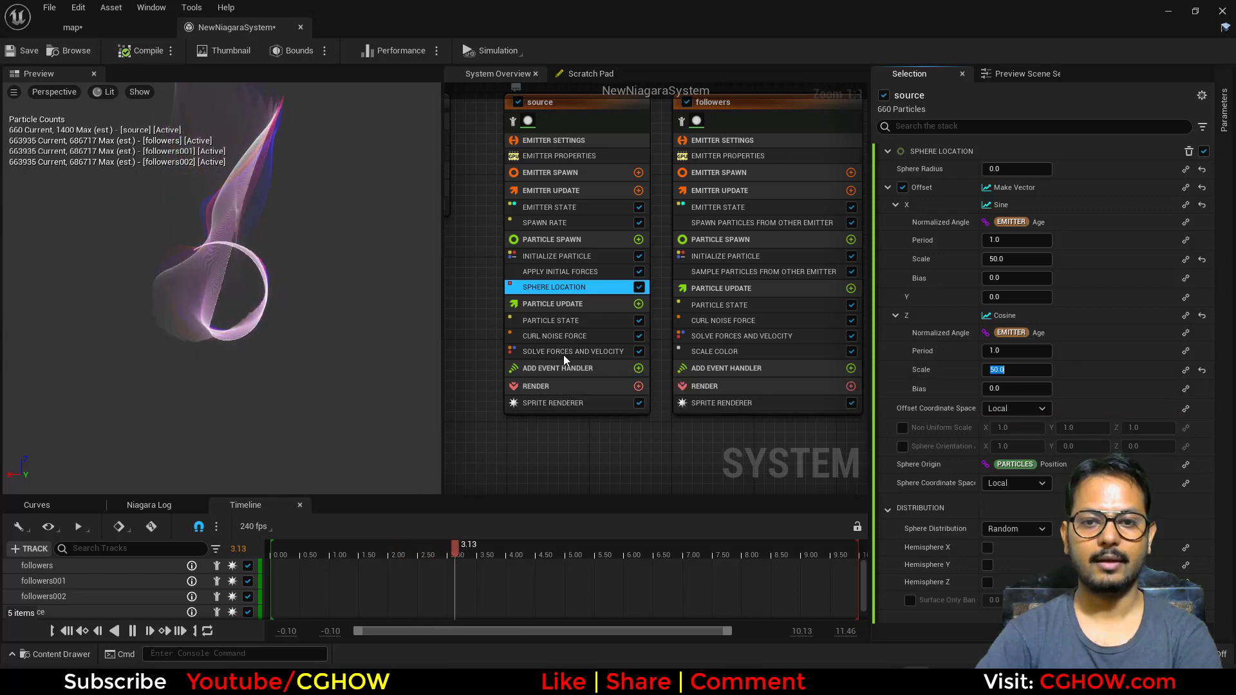
# Step: Set the Noise Frequency of the source emitter's Curl Noise Force to 10
pyautogui.click(564, 338)
pyautogui.click(1009, 188)
pyautogui.write('500.0')
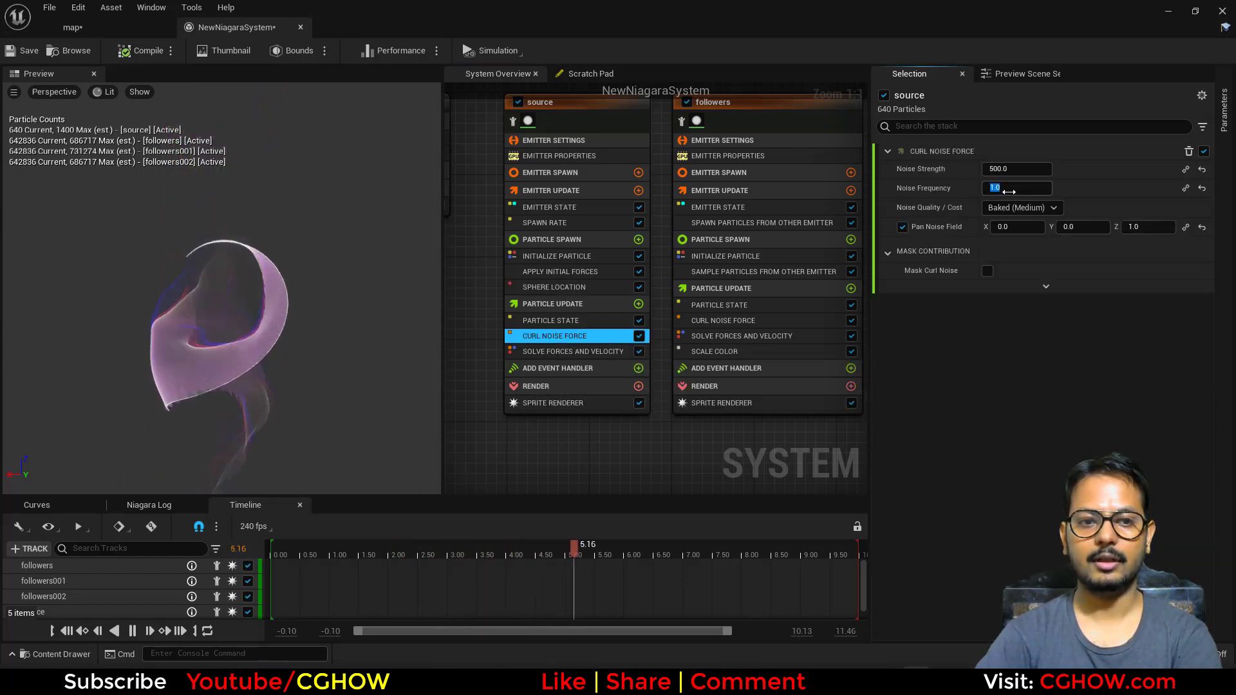
pyautogui.press('Return')
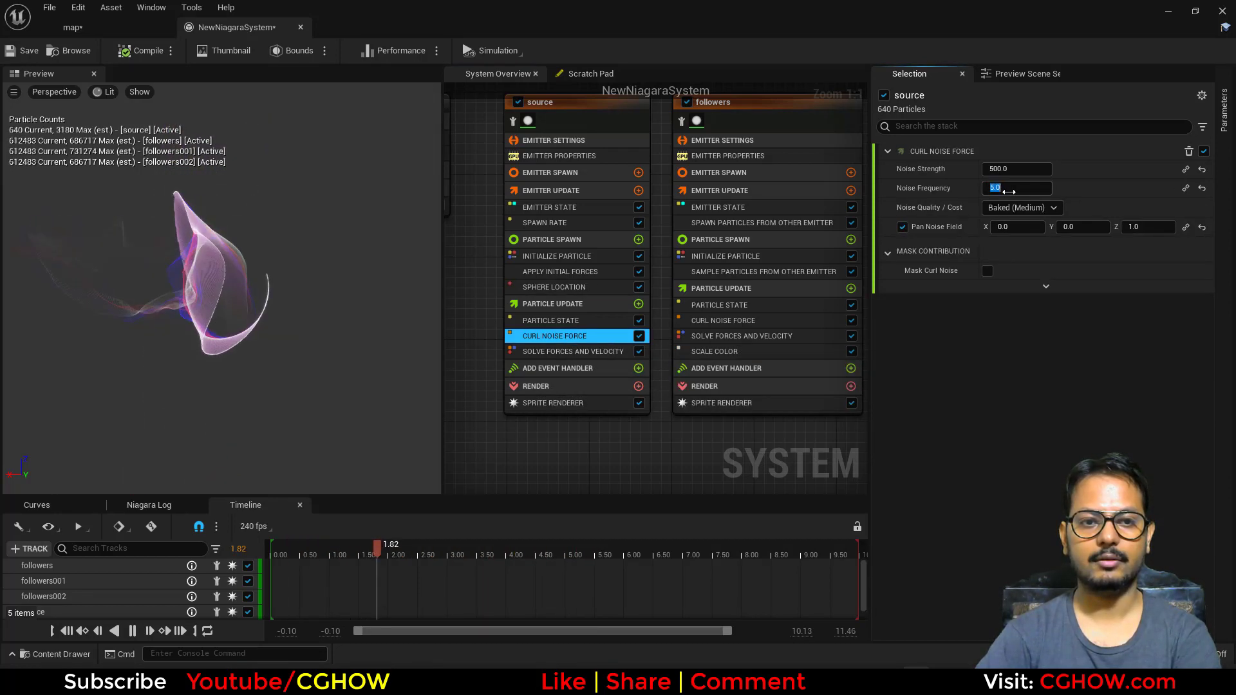
pyautogui.write('10')
pyautogui.press('Return')
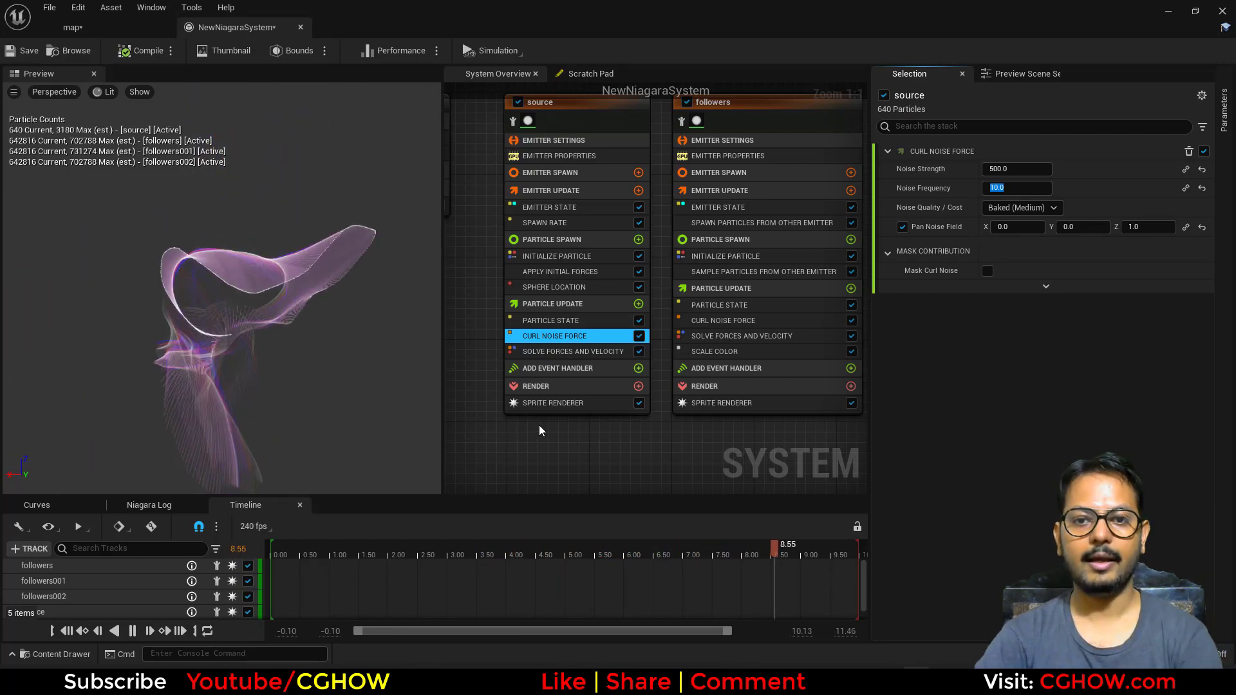
# Step: Isolate the followers001 emitter to examine its trails alone in the preview, and turn its isolation off again
pyautogui.click(562, 286)
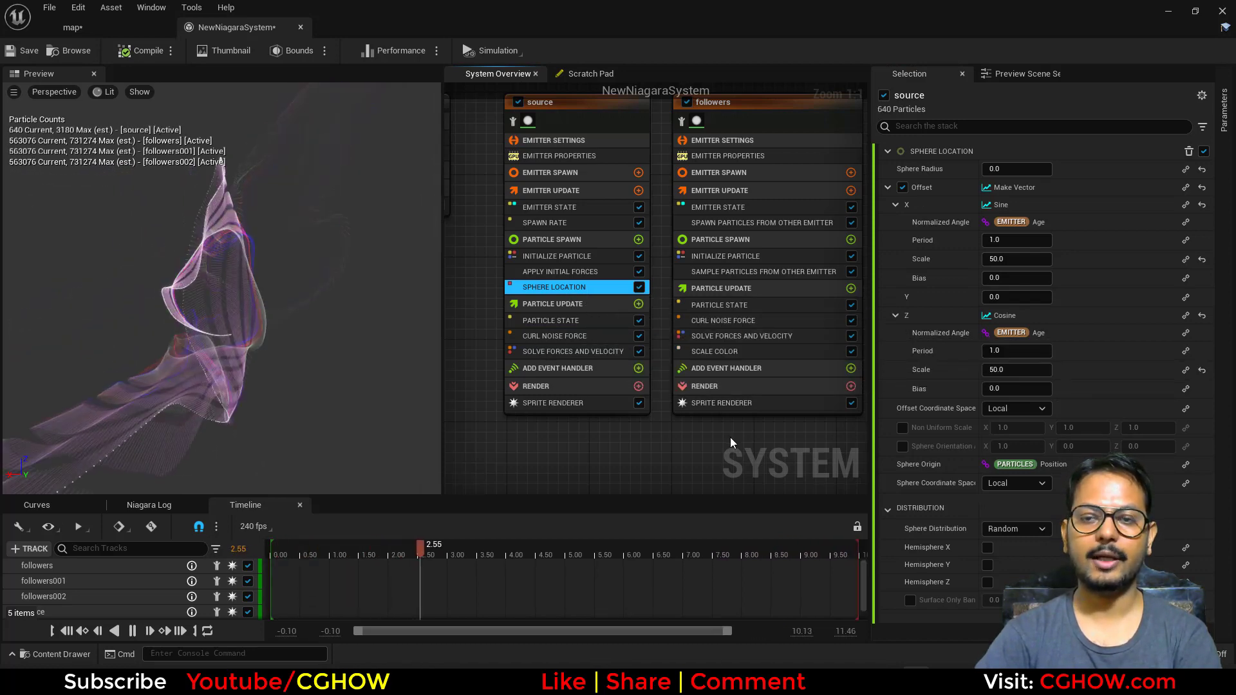
pyautogui.moveTo(730, 441); pyautogui.dragTo(525, 476, button='right')
pyautogui.click(745, 217)
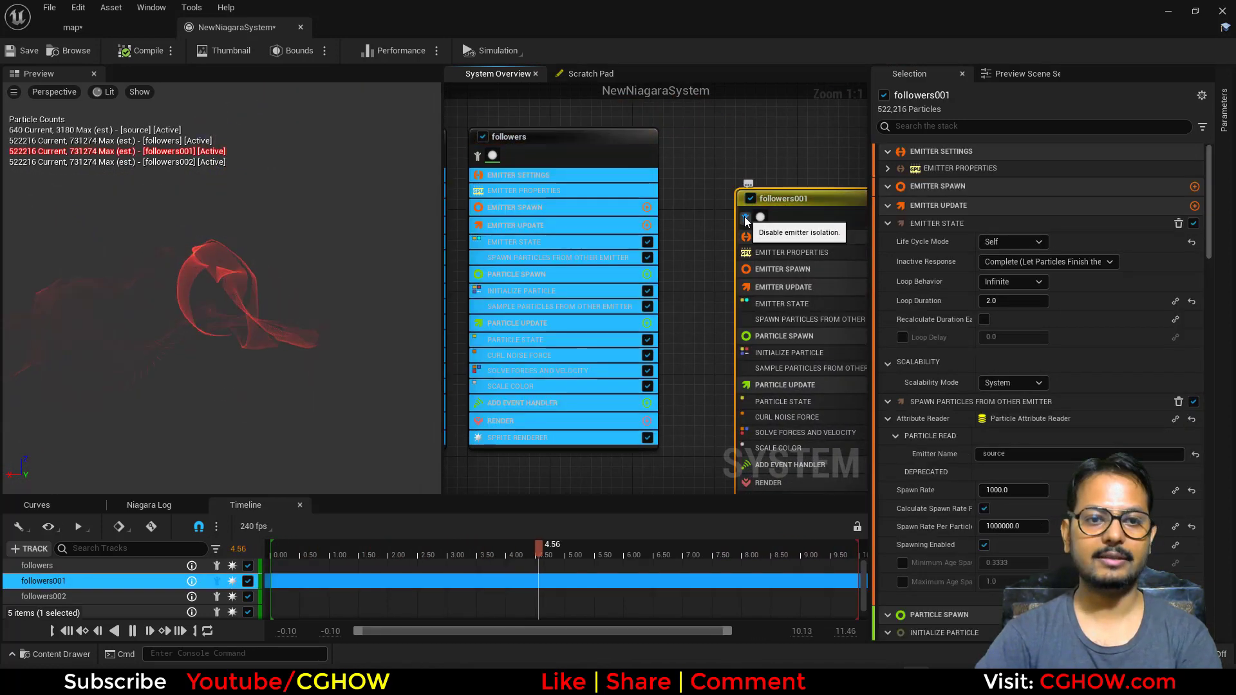
pyautogui.moveTo(716, 152); pyautogui.dragTo(817, 156, button='right')
pyautogui.moveTo(542, 464); pyautogui.dragTo(744, 450, button='right')
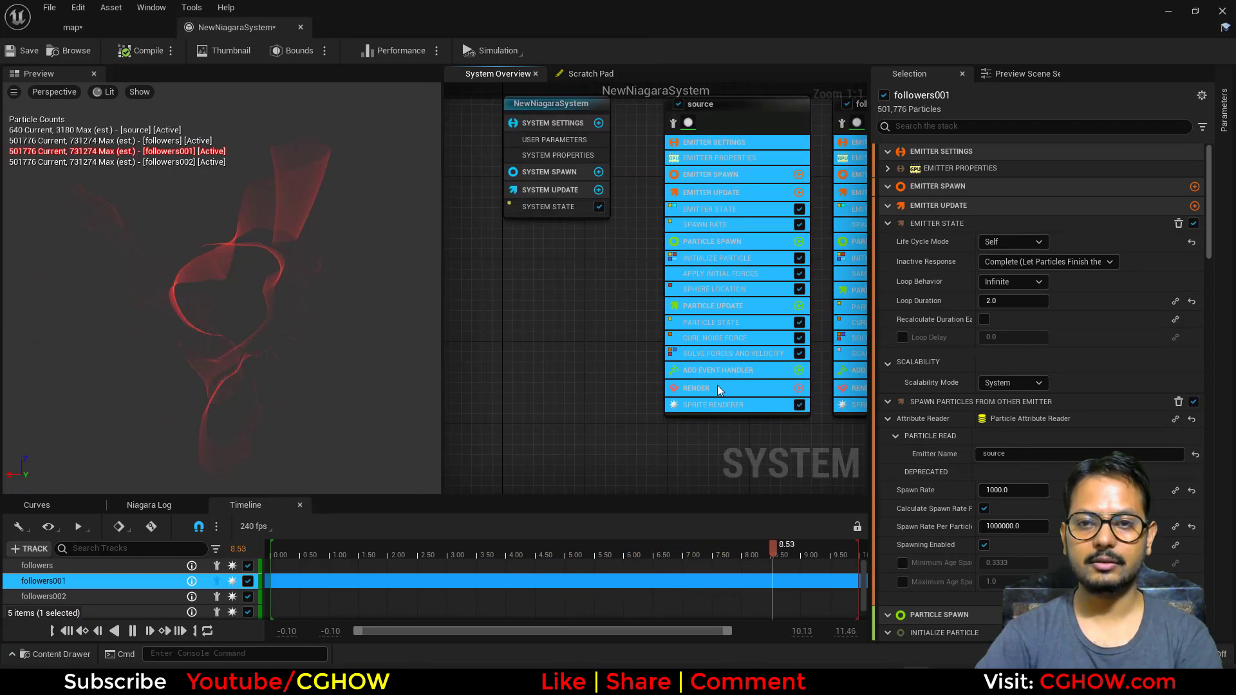
pyautogui.moveTo(717, 385); pyautogui.dragTo(515, 431, button='right')
pyautogui.moveTo(816, 145); pyautogui.dragTo(583, 154, button='right')
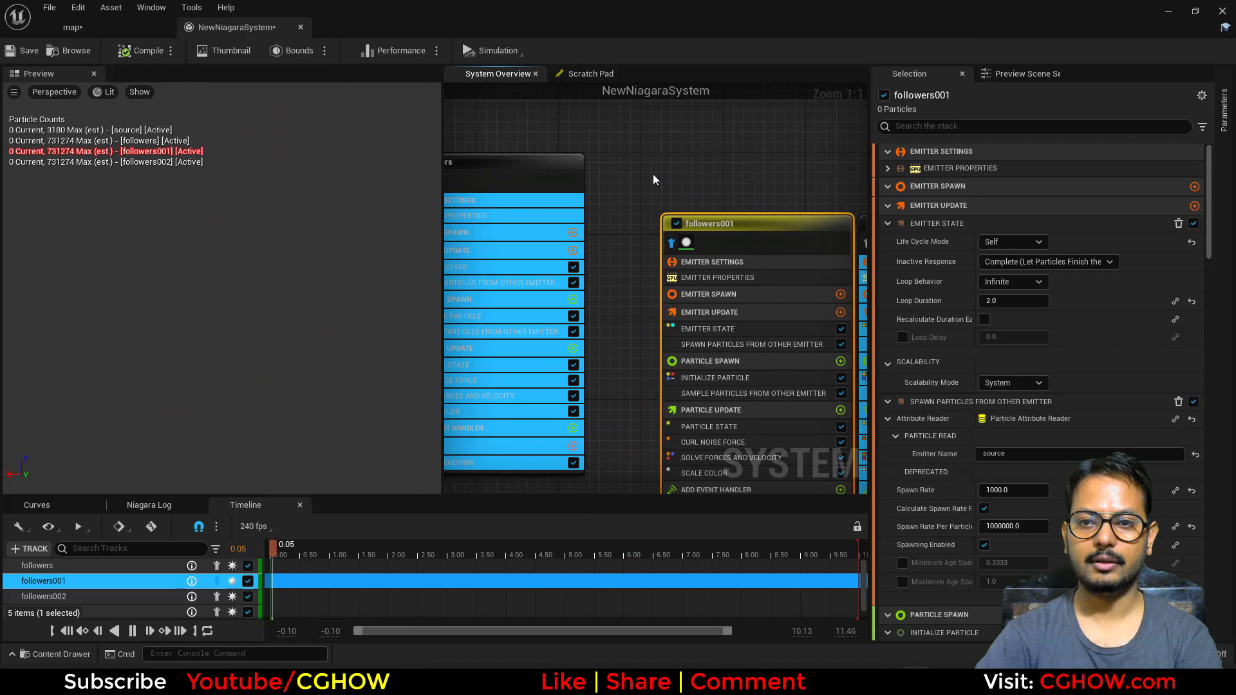
pyautogui.click(670, 248)
pyautogui.moveTo(601, 274); pyautogui.dragTo(866, 220, button='right')
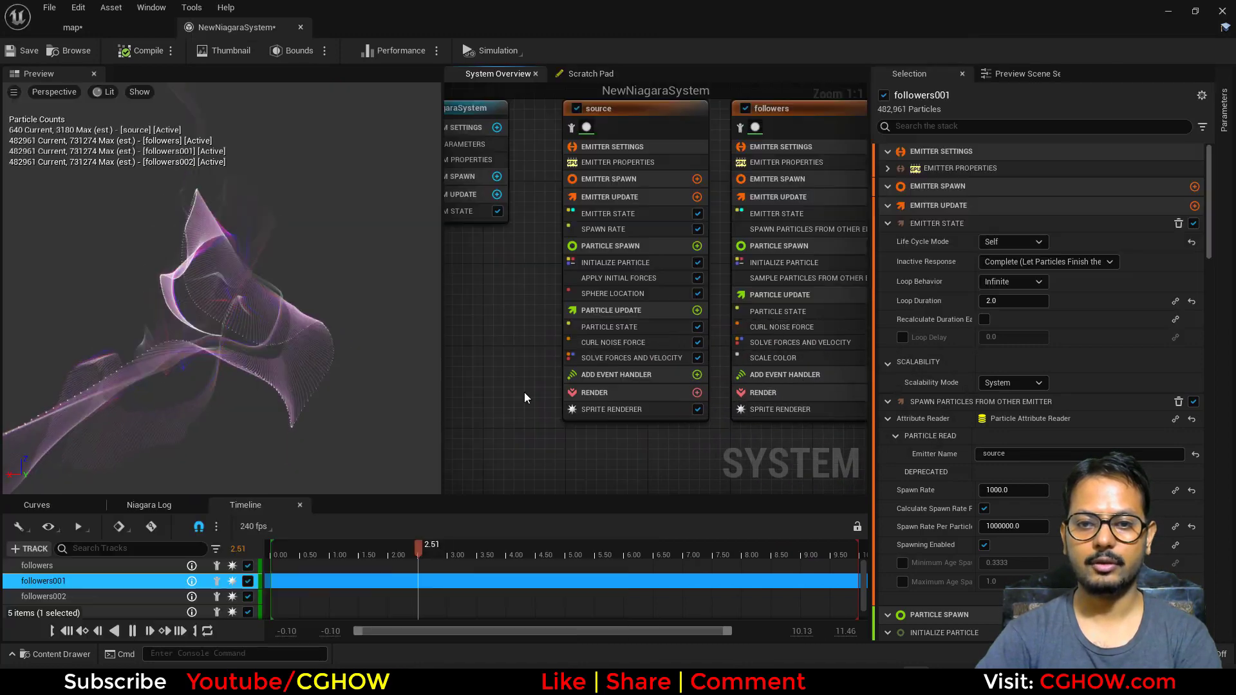
# Step: Set the Scale of both the Sine and Cosine inputs in the source's Sphere Location offset to 200
pyautogui.click(599, 296)
pyautogui.click(1016, 259)
pyautogui.write('200')
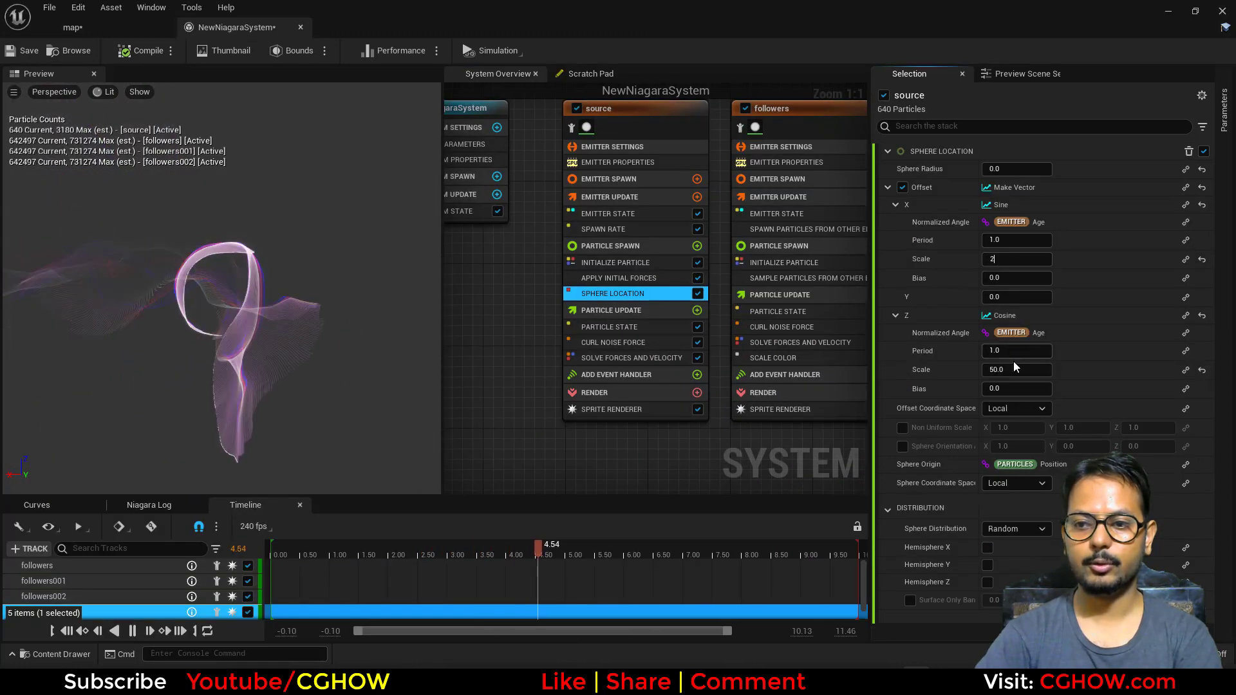
pyautogui.press('Return')
pyautogui.write('200')
pyautogui.press('Return')
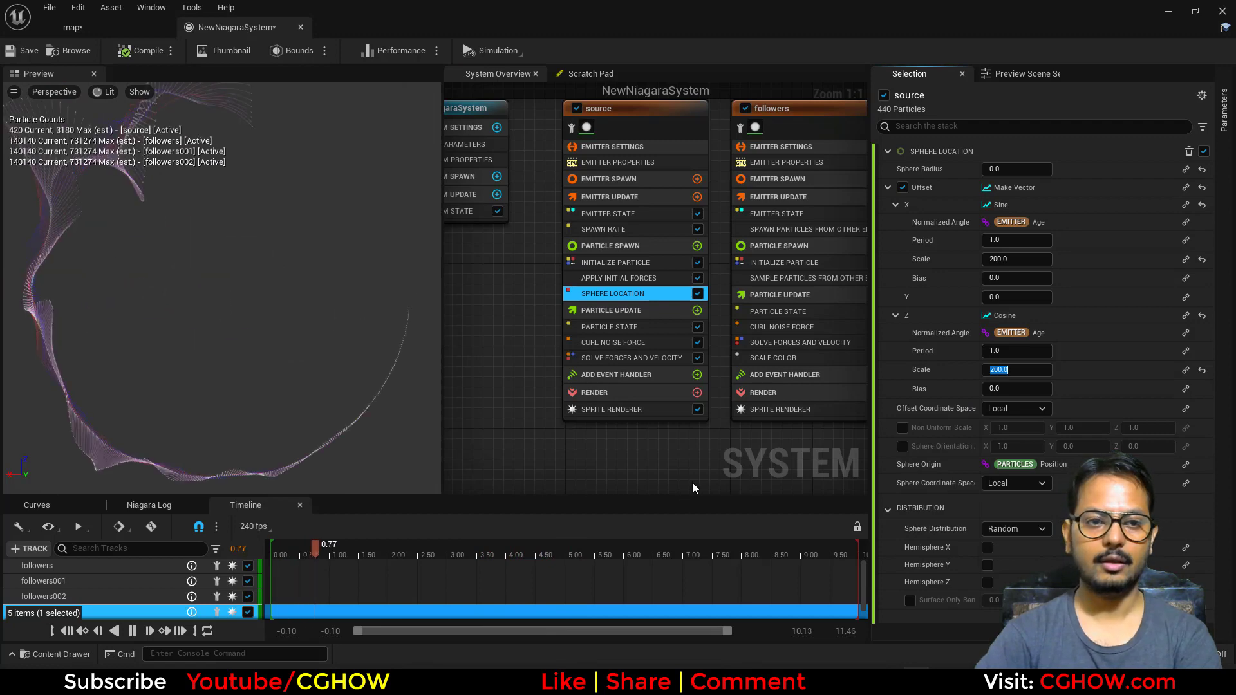
pyautogui.scroll(-3, 600, 427)
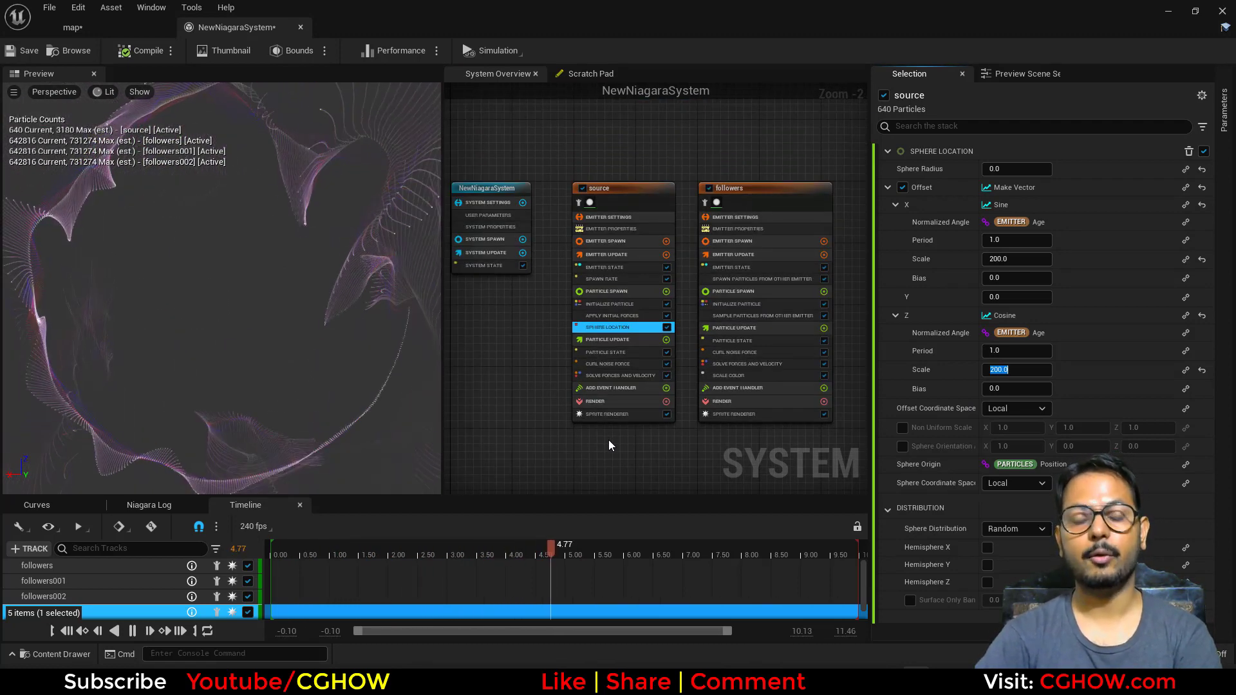
pyautogui.moveTo(331, 321); pyautogui.dragTo(269, 293, button='right')
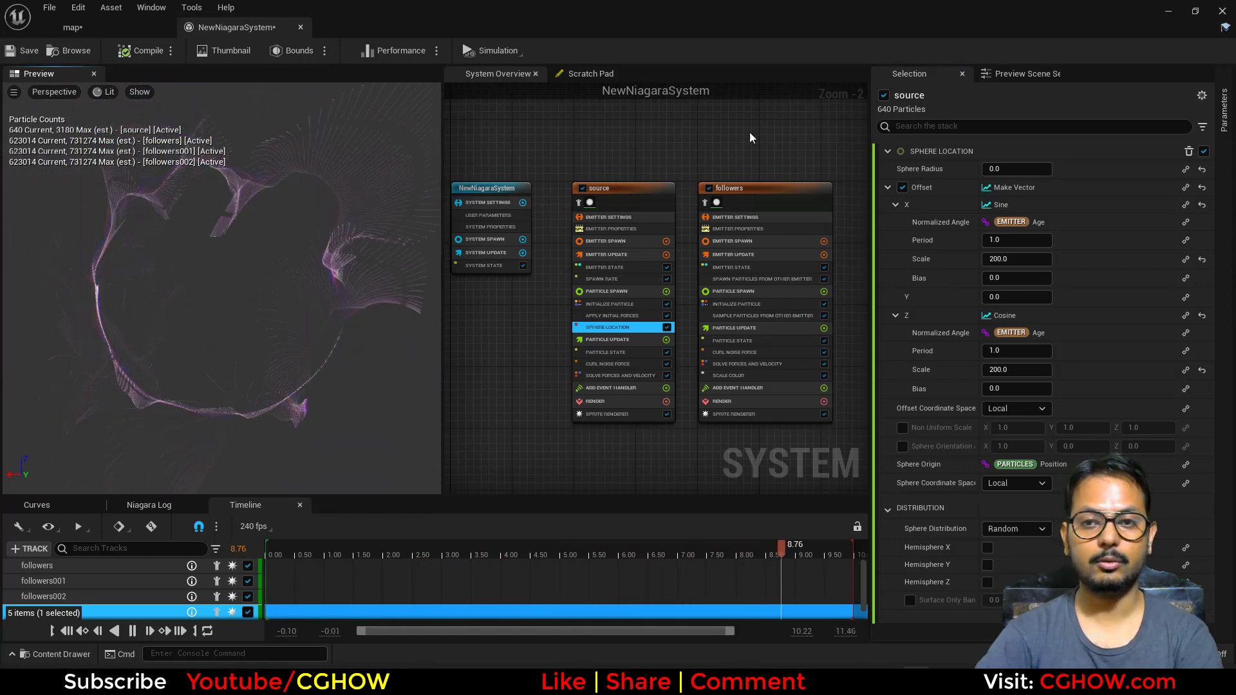
# Step: Delete the followers001 and followers002 emitters from the system
pyautogui.moveTo(727, 172); pyautogui.dragTo(441, 173, button='right')
pyautogui.scroll(-2, 670, 239)
pyautogui.moveTo(678, 173); pyautogui.dragTo(760, 444)
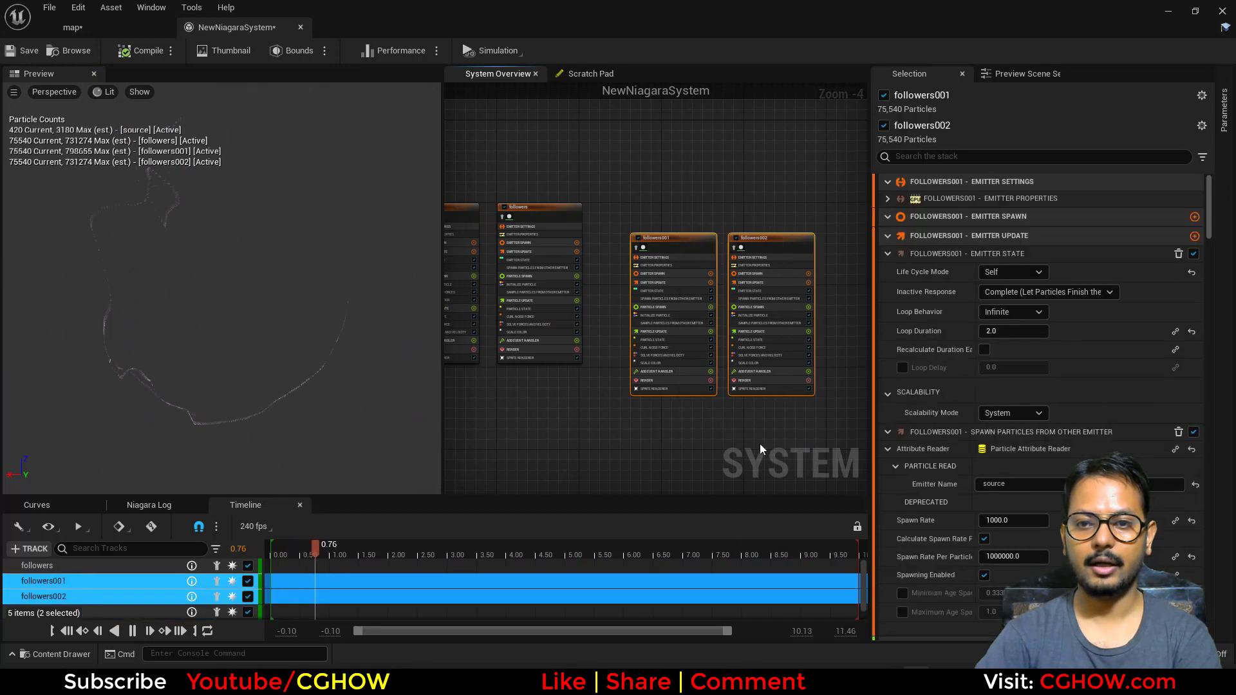
pyautogui.press('Delete')
pyautogui.moveTo(614, 404); pyautogui.dragTo(743, 401, button='right')
# Step: Disable the Sphere Location module in the source emitter's Particle Spawn
pyautogui.scroll(5, 734, 386)
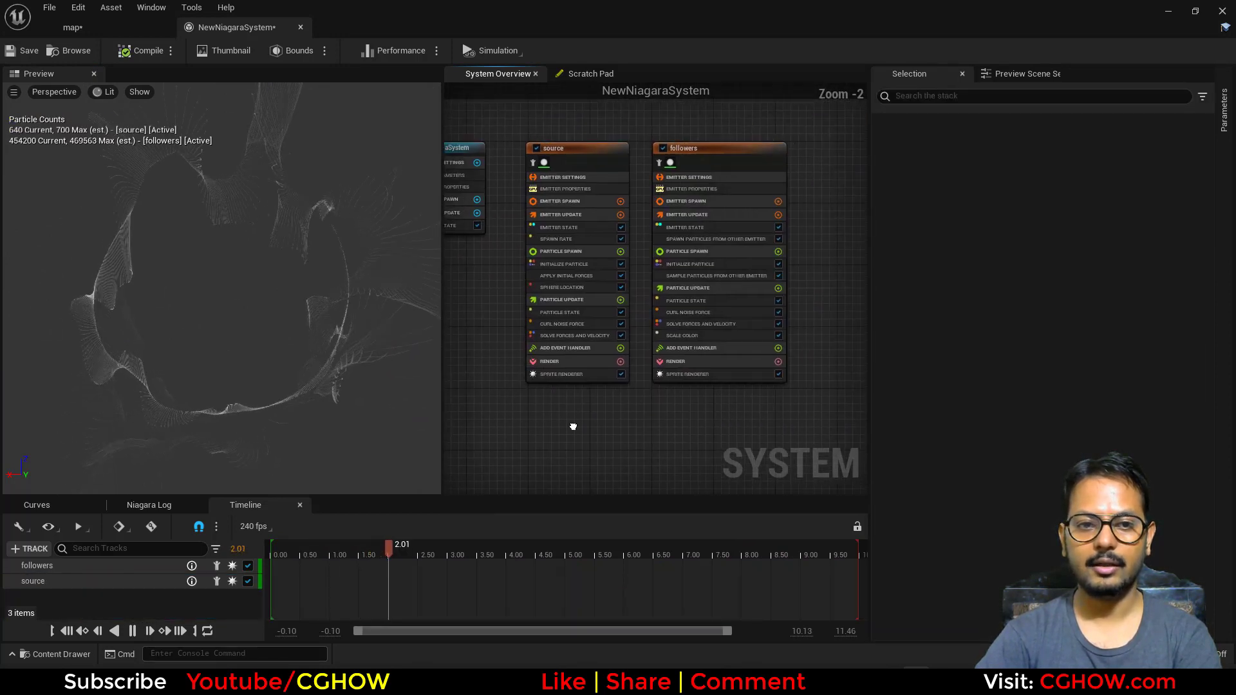
pyautogui.moveTo(506, 435); pyautogui.dragTo(577, 457, button='right')
pyautogui.click(658, 291)
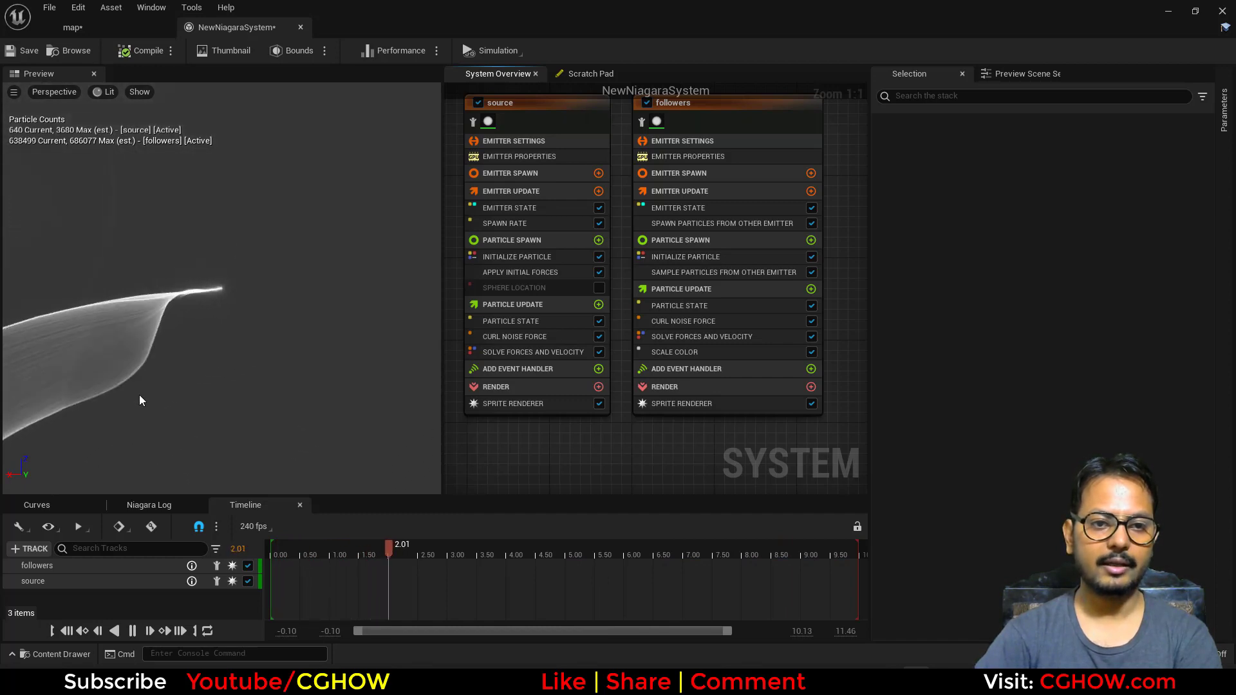
# Step: Drive the Scale Curve of the followers emitter's Scale Alpha curve with a Lerp Float dynamic input
pyautogui.moveTo(747, 361); pyautogui.dragTo(683, 365, button='right')
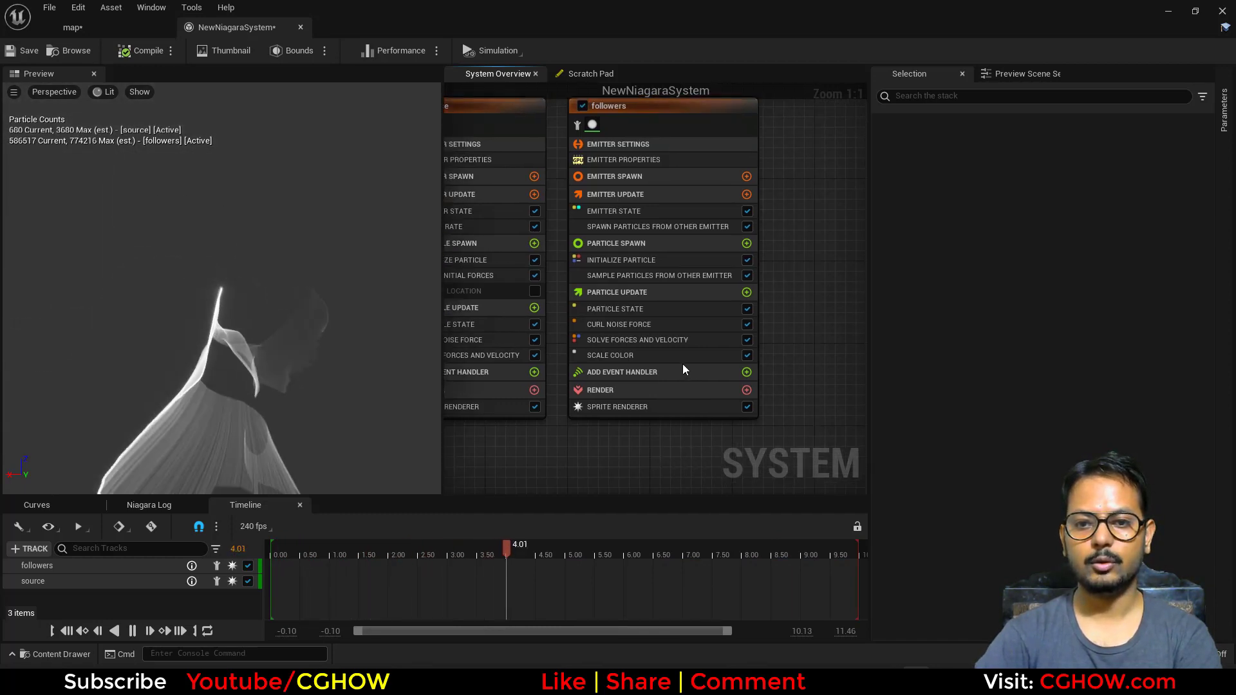
pyautogui.click(681, 357)
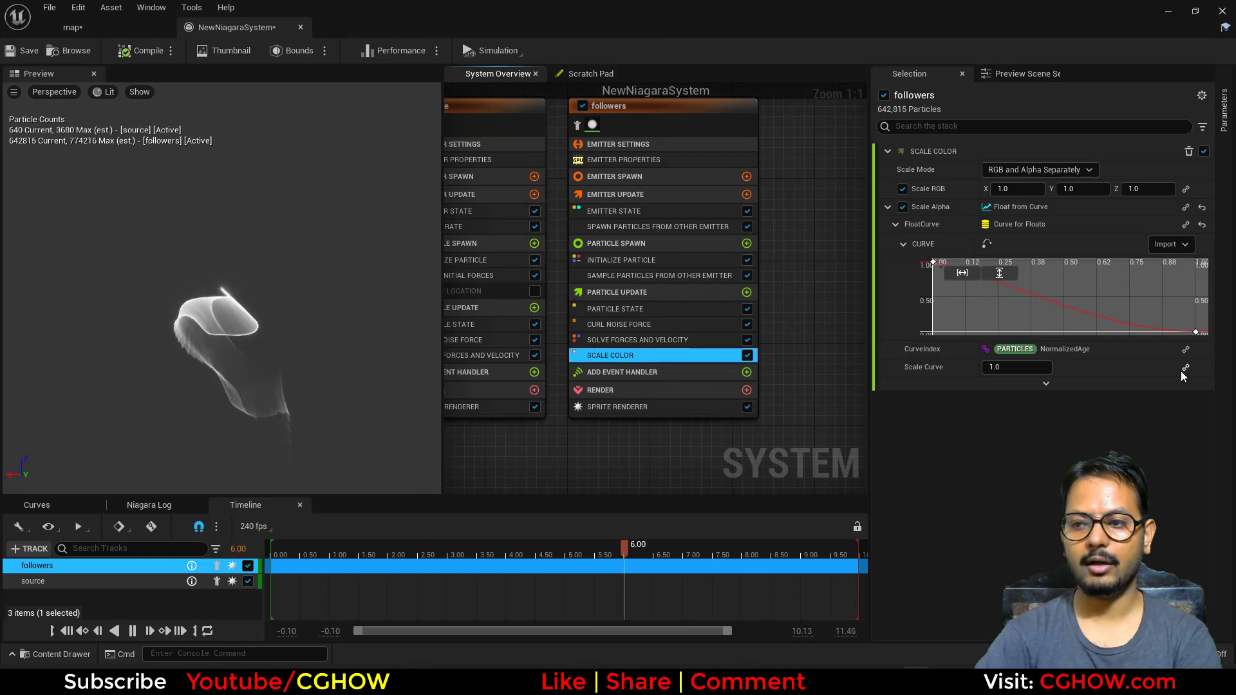
pyautogui.click(1186, 367)
pyautogui.write('l')
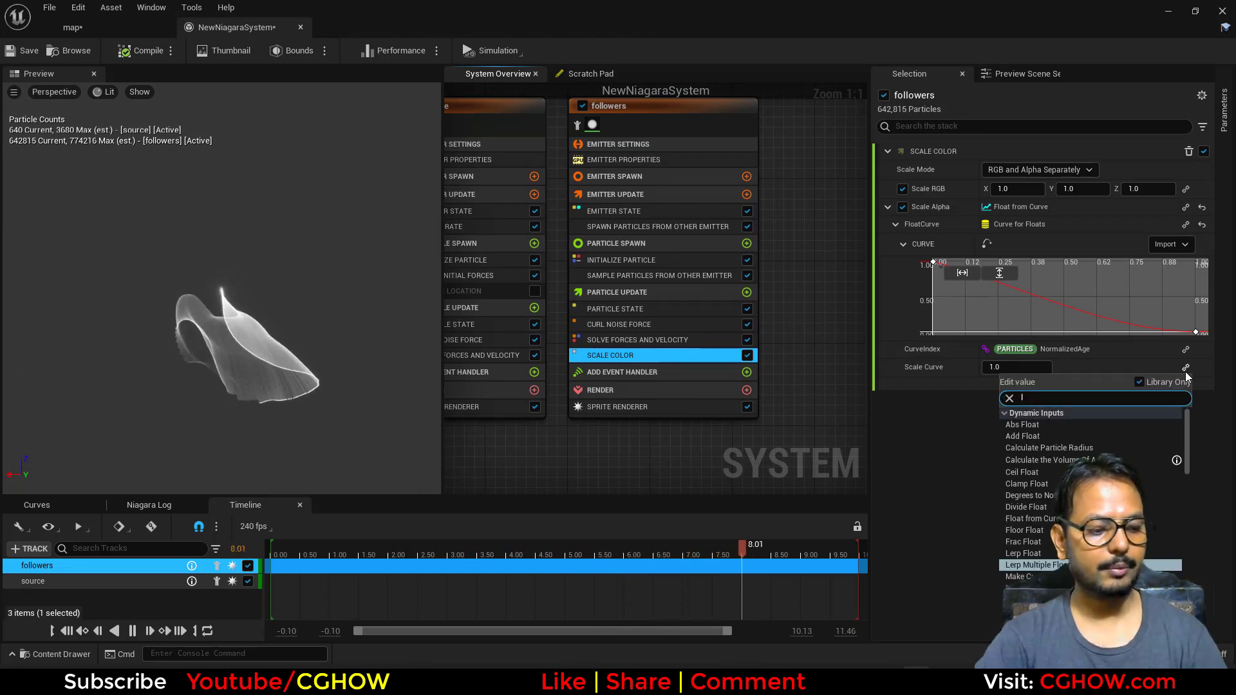
pyautogui.write('erp')
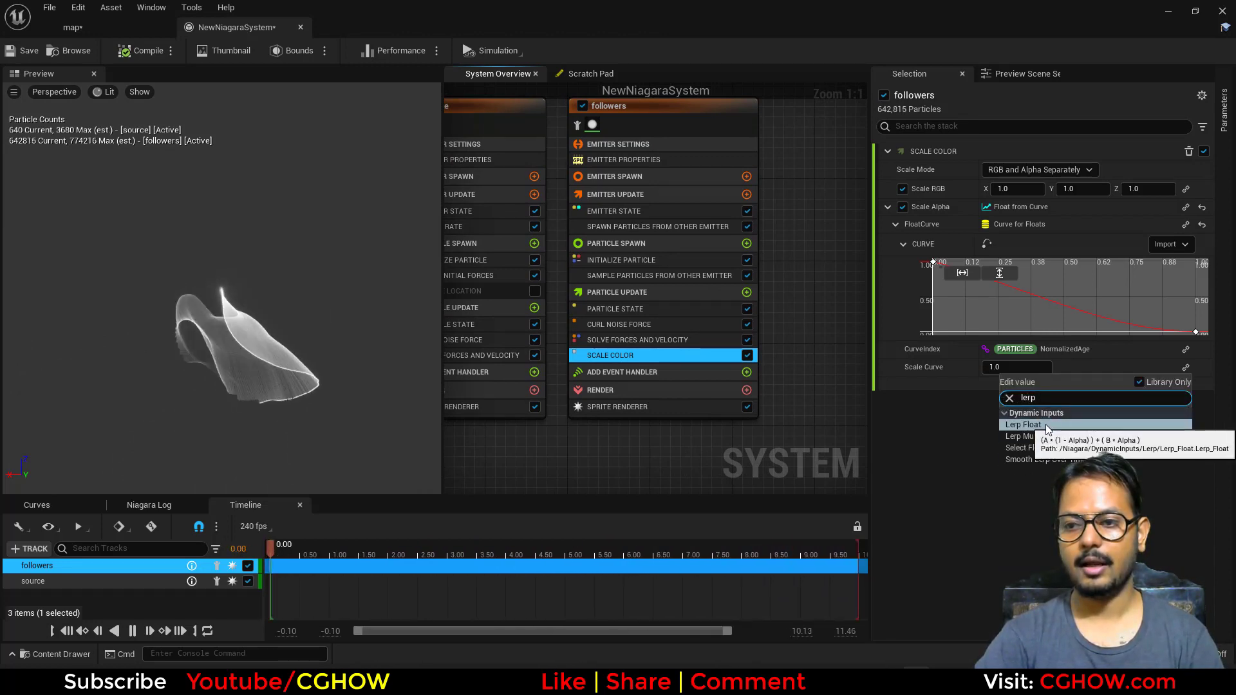
pyautogui.click(1046, 425)
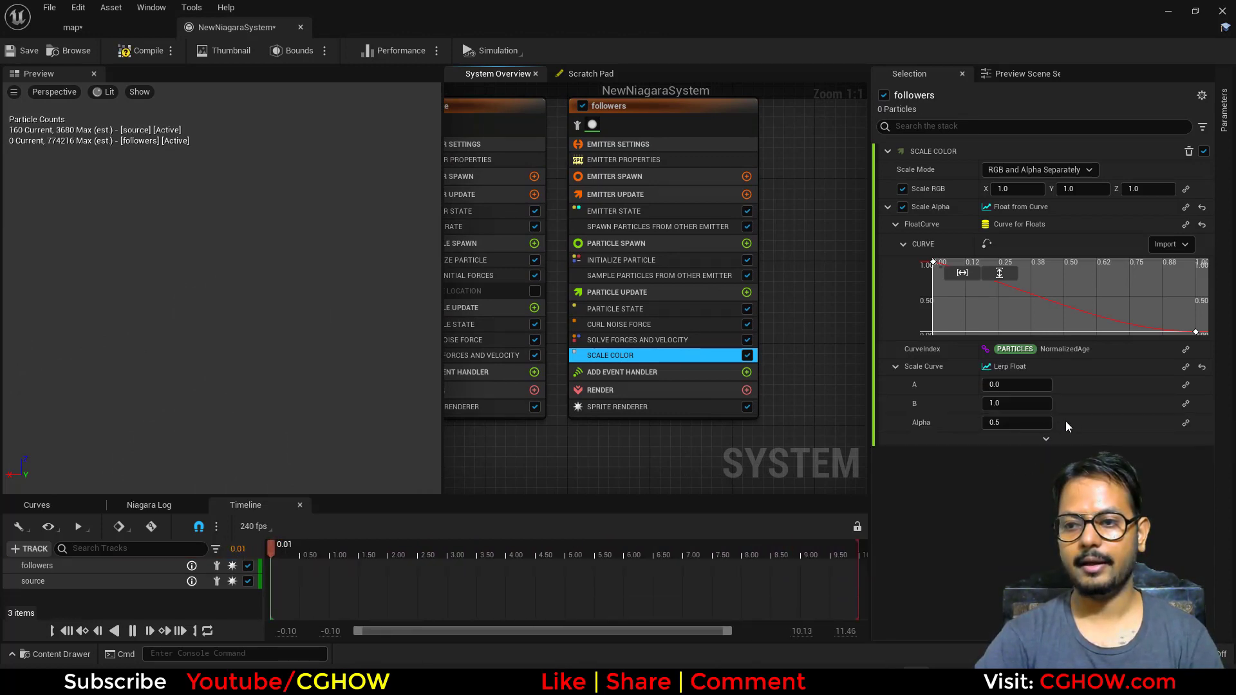
# Step: Drive the lerp's Alpha with Normalize Distance Range and link its End Position to Particles Position
pyautogui.click(1187, 423)
pyautogui.write('di')
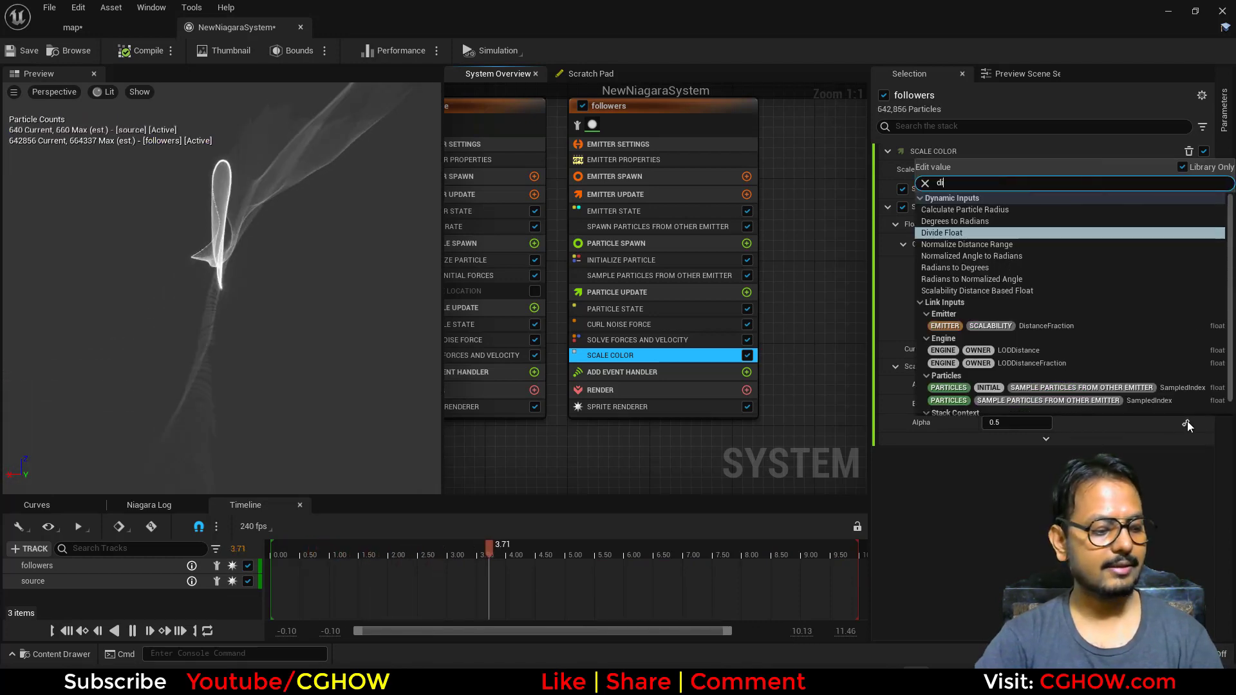
pyautogui.write('s')
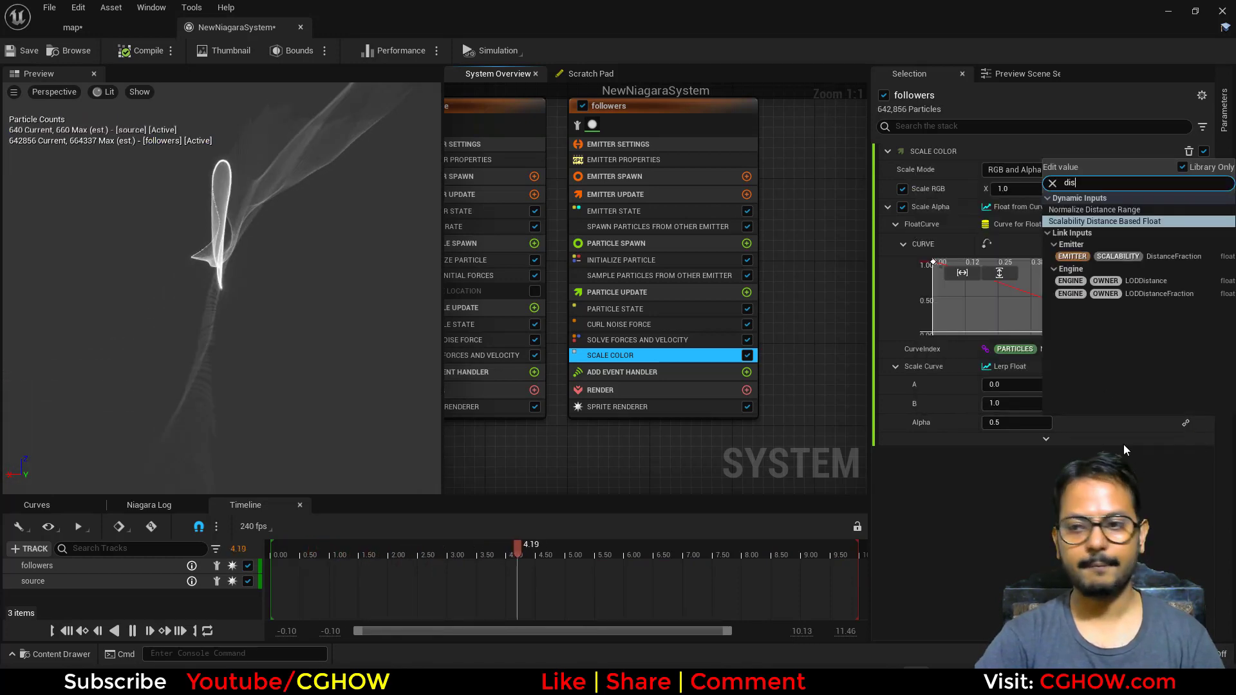
pyautogui.click(1105, 210)
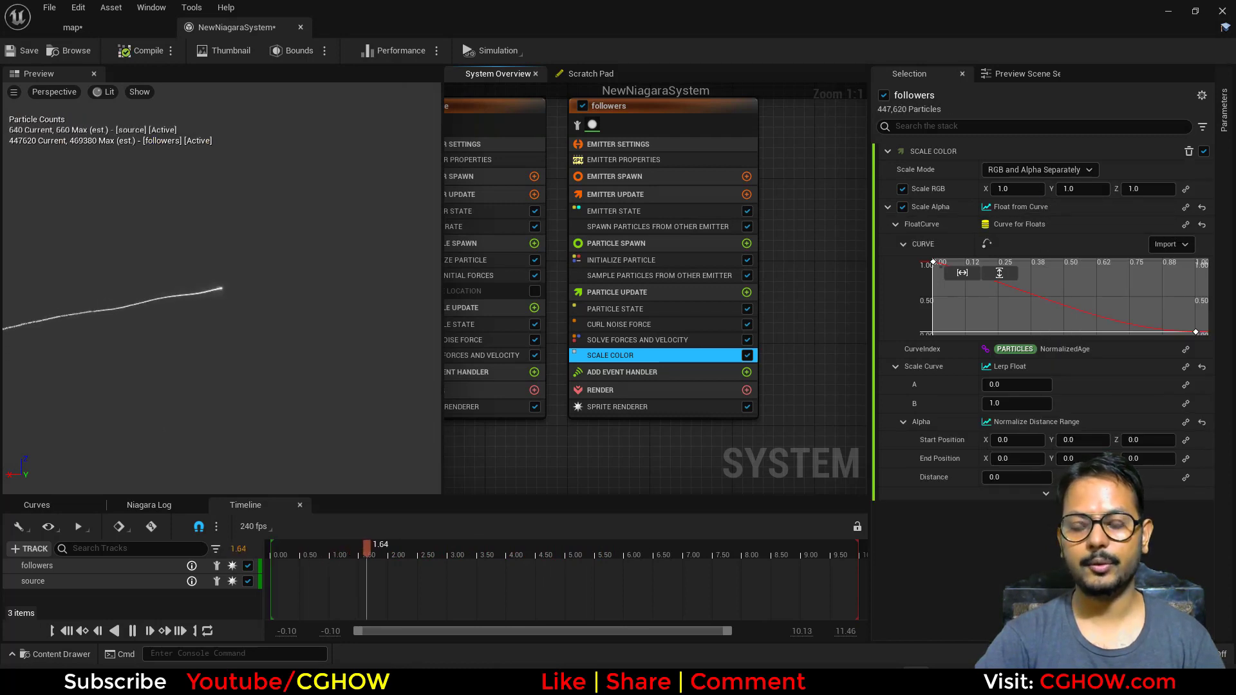
pyautogui.click(1187, 460)
pyautogui.write('pos')
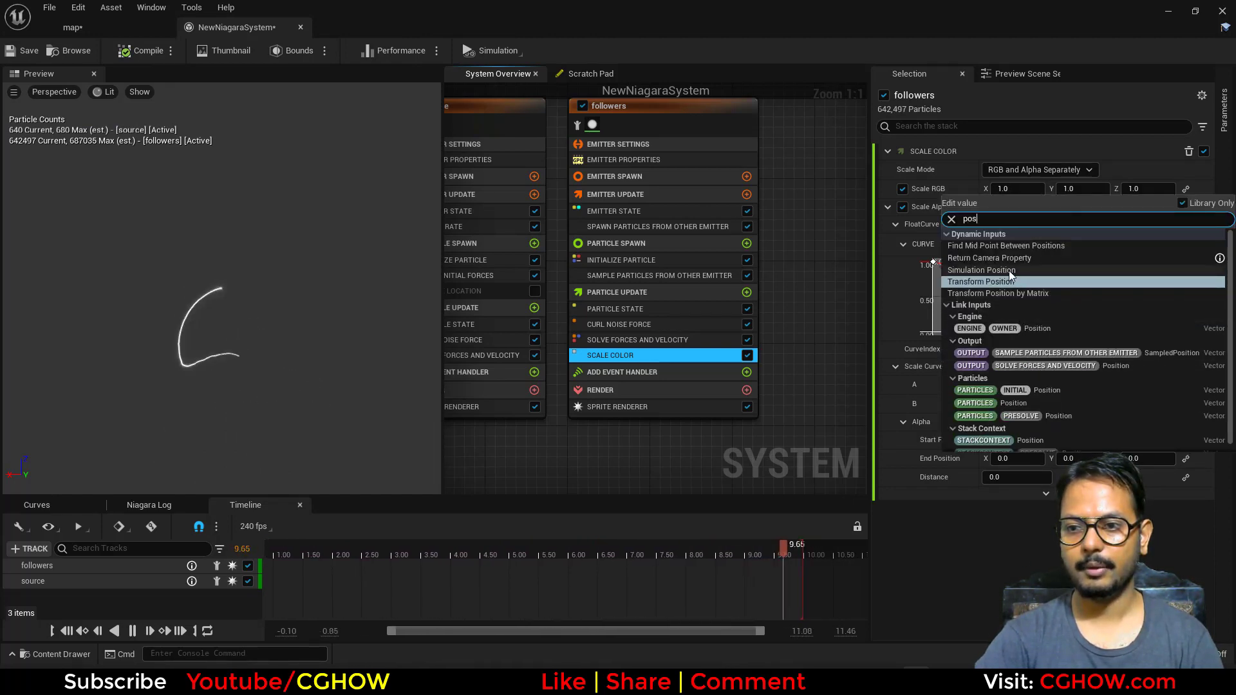
pyautogui.click(1045, 404)
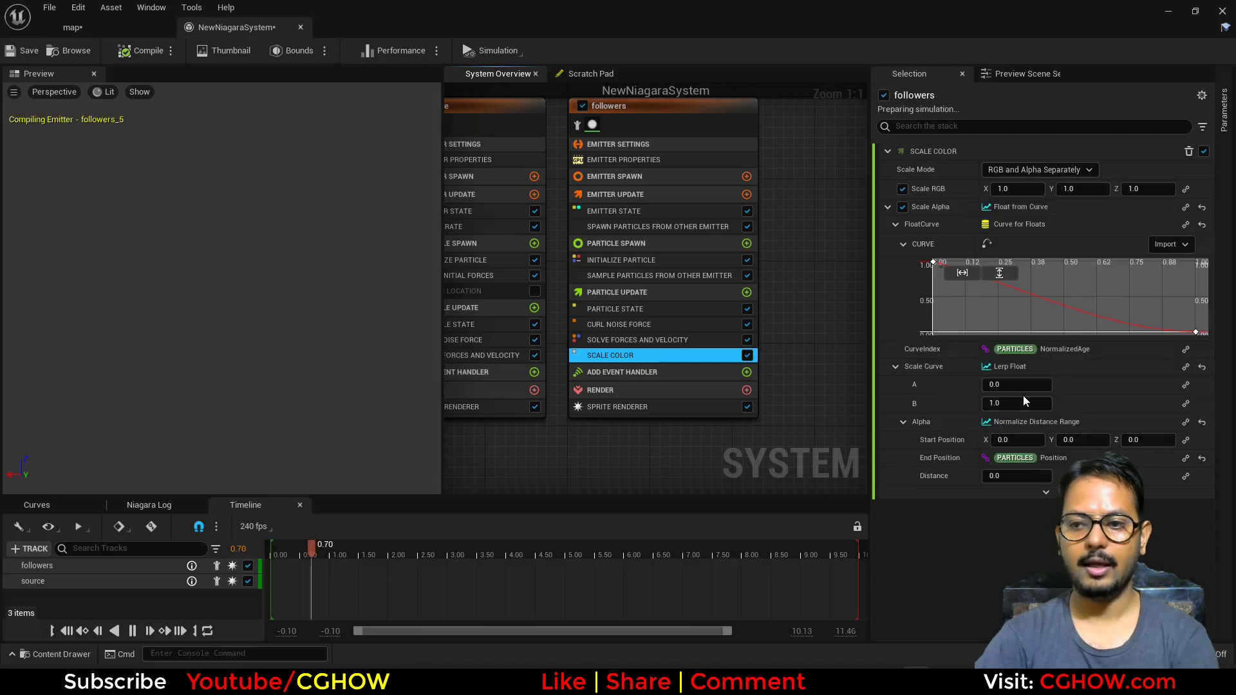
# Step: Set the lerp's A to 1 and B to 0, and the Normalize Distance Range's Distance to 100
pyautogui.click(1028, 482)
pyautogui.write('100')
pyautogui.press('Return')
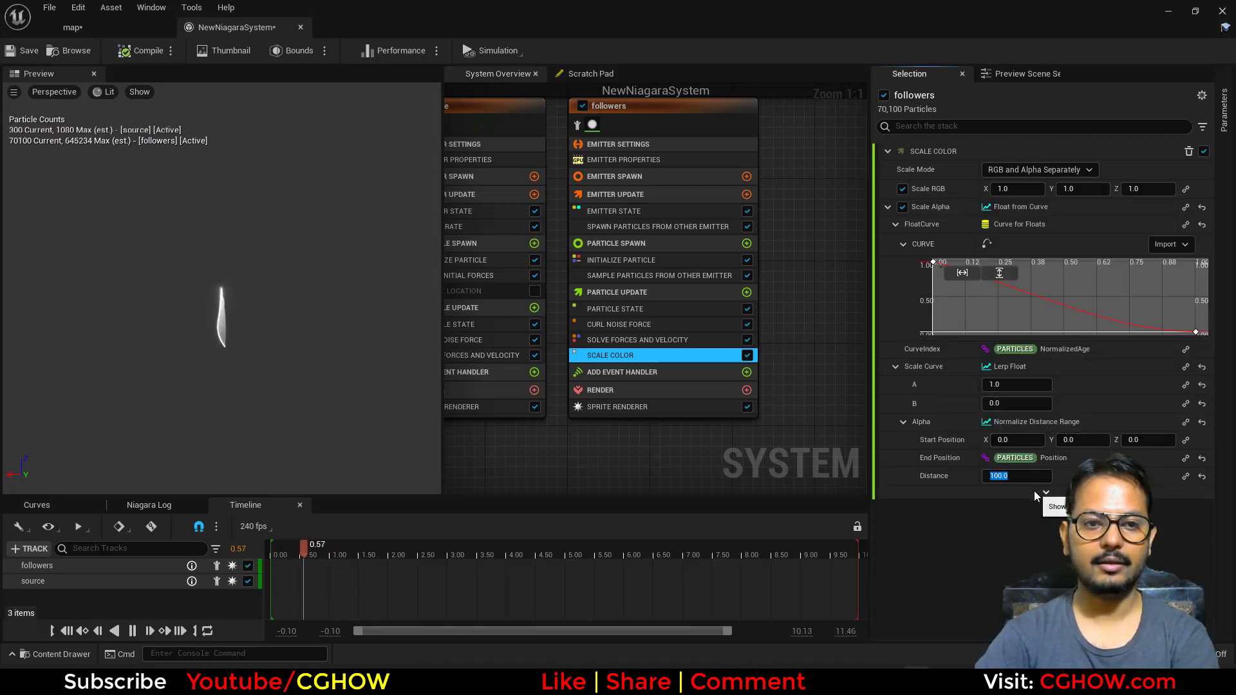
pyautogui.write('10')
pyautogui.press('Return')
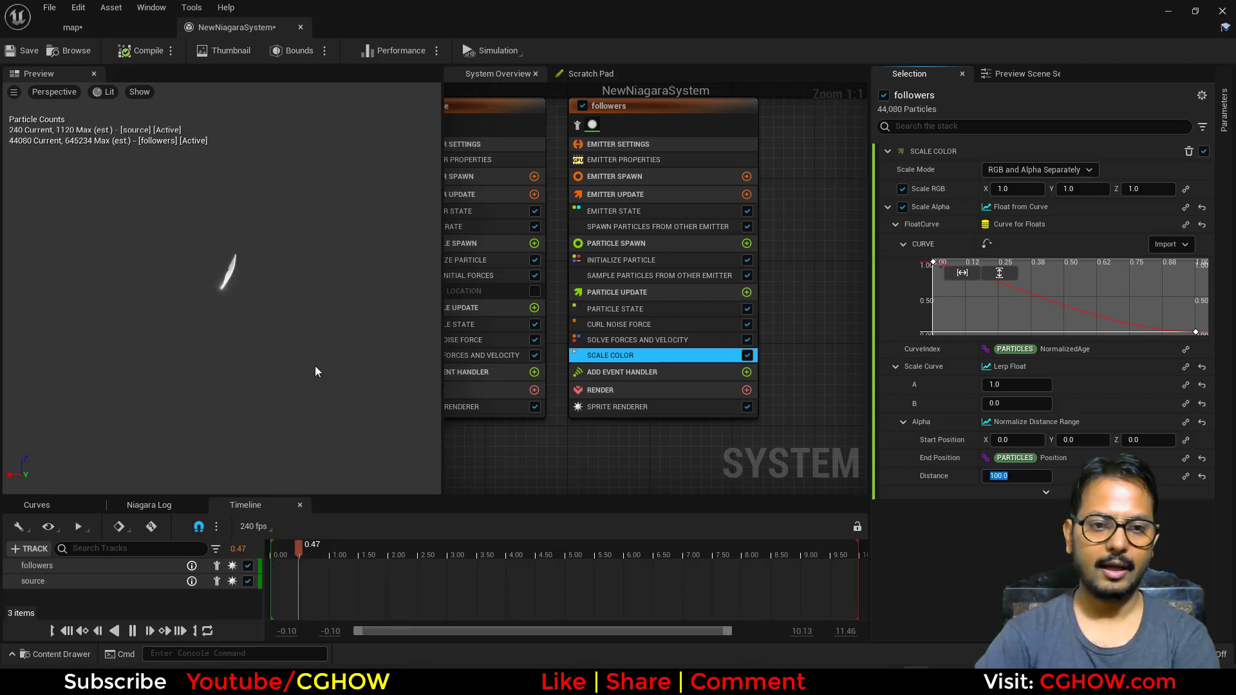
# Step: Review the source emitter's Initialize Particle settings and return to the followers emitter's Scale Color module
pyautogui.moveTo(515, 399); pyautogui.dragTo(859, 454, button='right')
pyautogui.moveTo(689, 348); pyautogui.dragTo(520, 282, button='right')
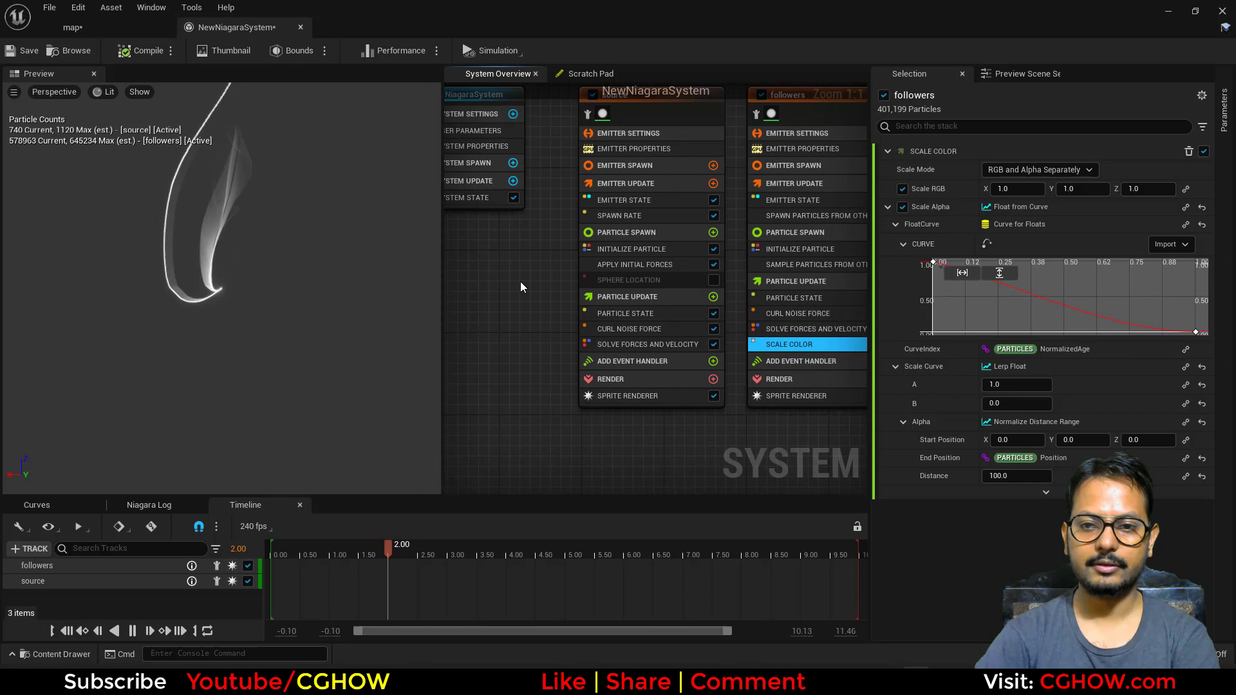
pyautogui.click(638, 245)
pyautogui.moveTo(755, 465); pyautogui.dragTo(588, 420, button='right')
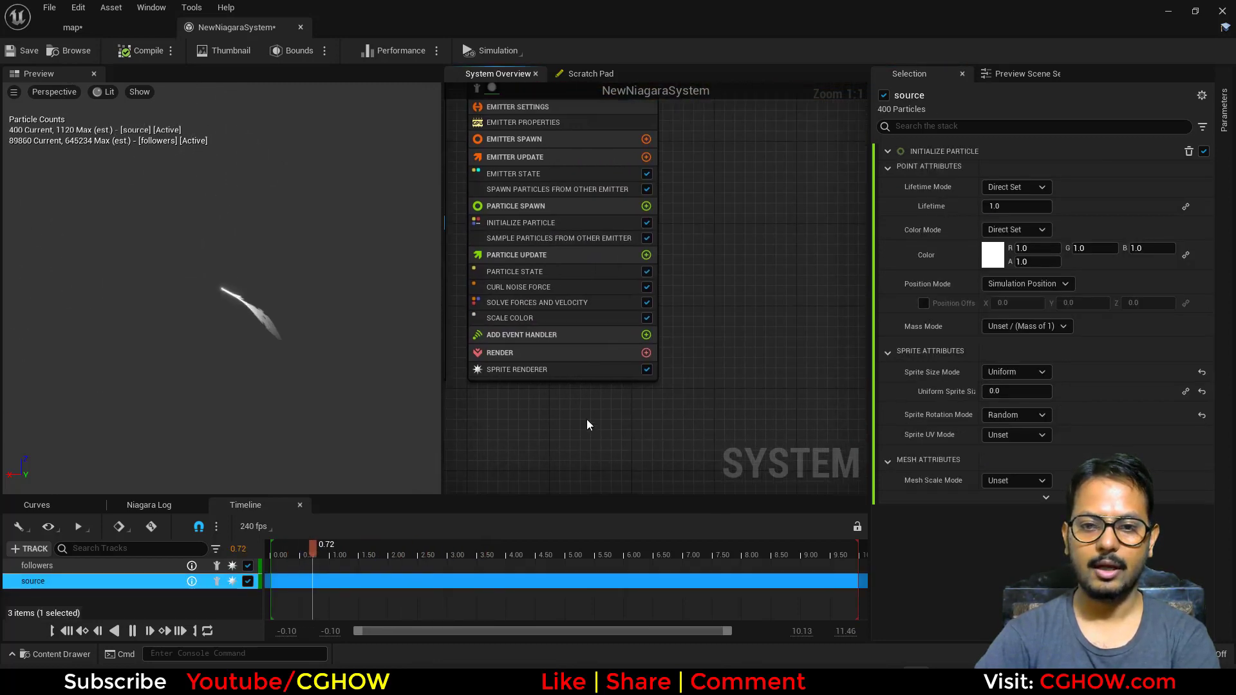
pyautogui.moveTo(553, 328); pyautogui.dragTo(608, 375, button='right')
pyautogui.click(607, 366)
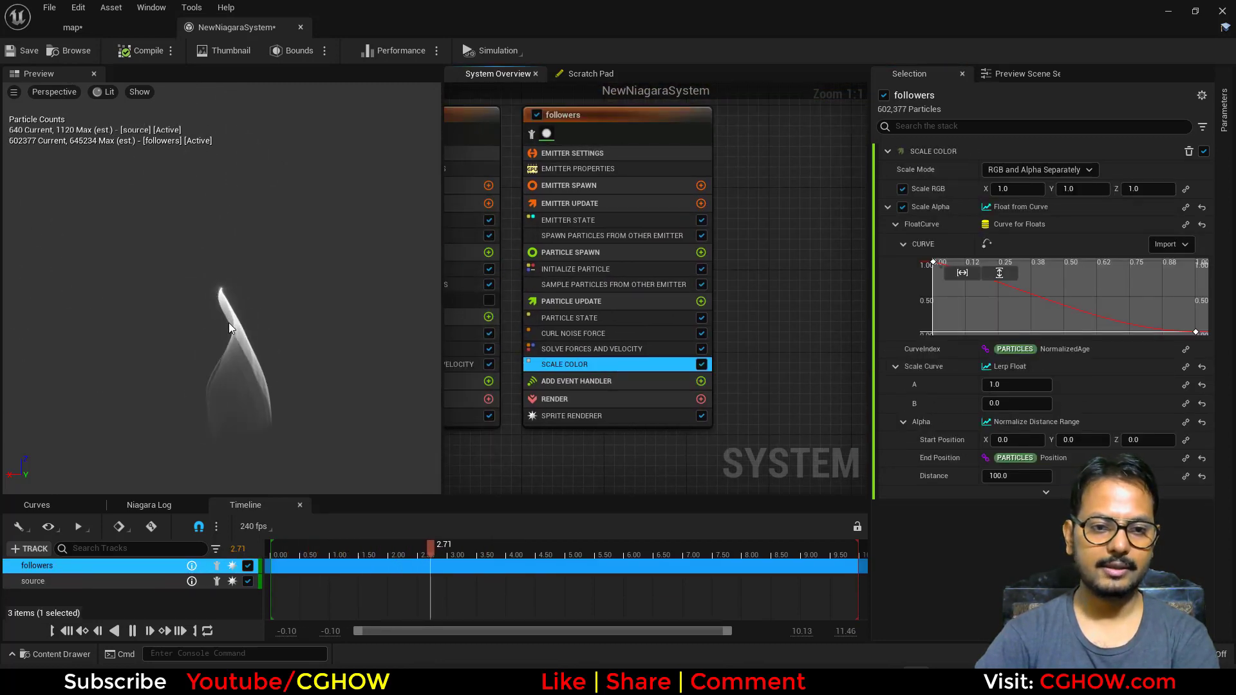
# Step: Try a Distance of 20 in the followers' Normalize Distance Range, and restore it to 100
pyautogui.click(1010, 475)
pyautogui.write('20')
pyautogui.press('Return')
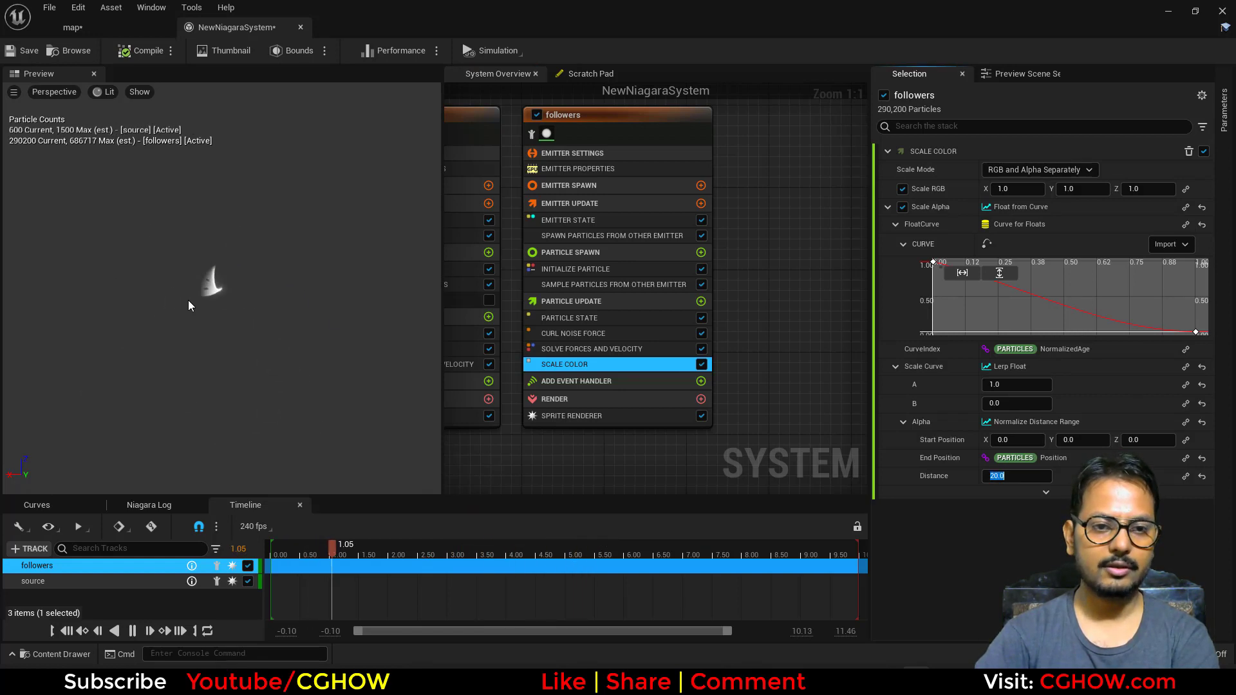
pyautogui.write('100')
pyautogui.press('Return')
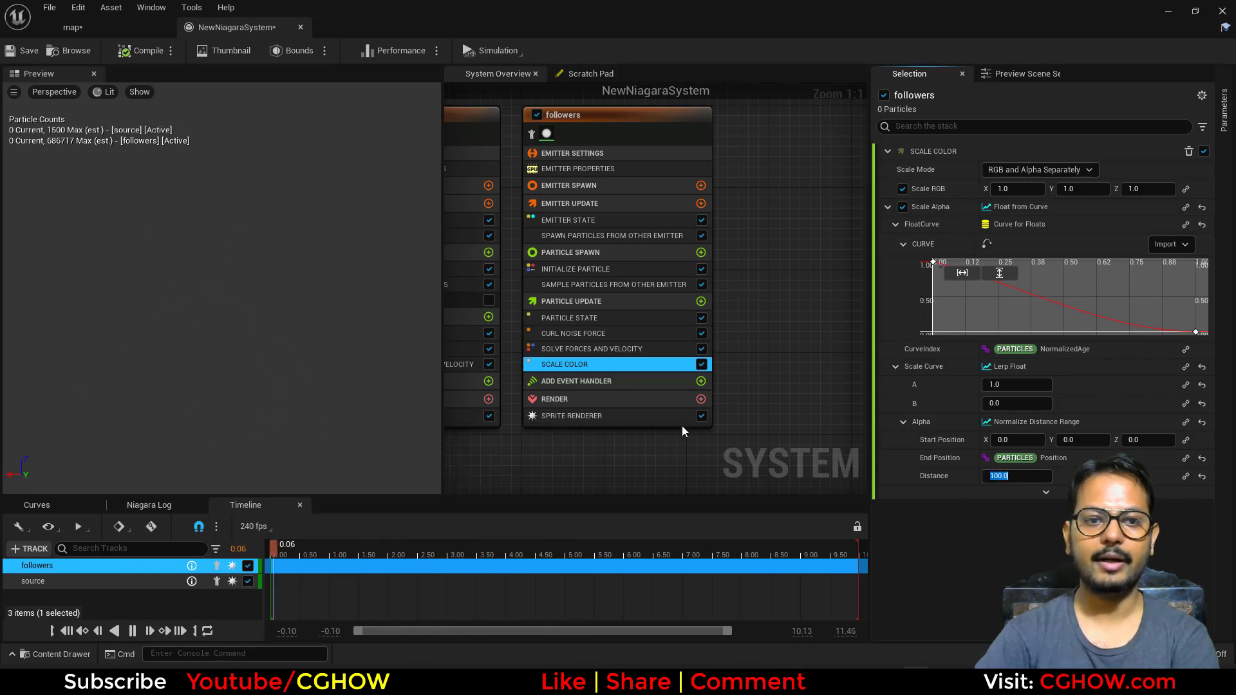
# Step: Raise the Noise Strength of the source emitter's Curl Noise Force in Particle Update to about 1136
pyautogui.moveTo(591, 477); pyautogui.dragTo(752, 466, button='right')
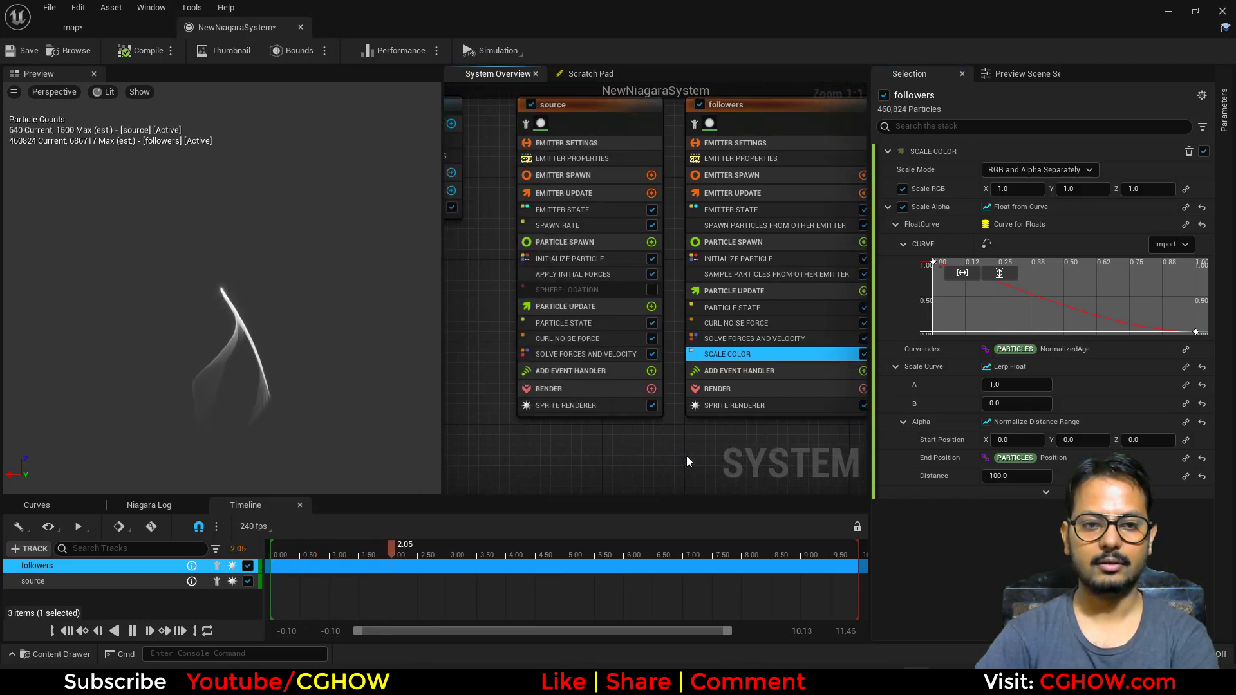
pyautogui.click(587, 340)
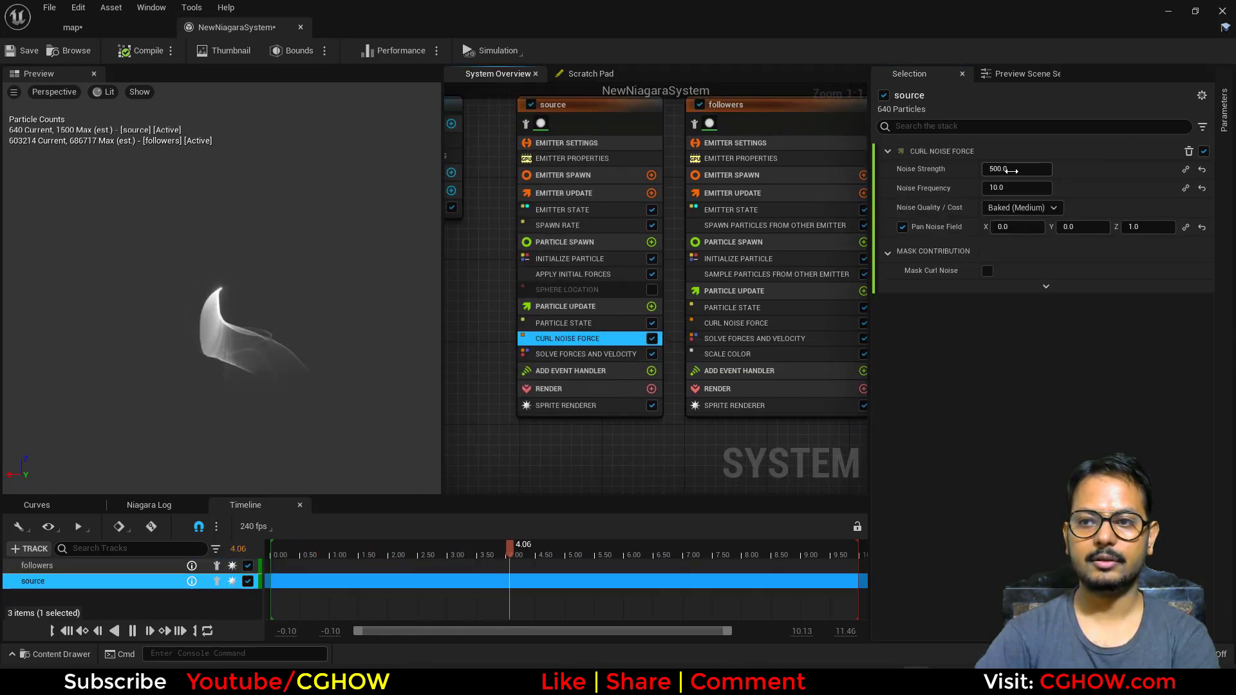
pyautogui.moveTo(1012, 170); pyautogui.dragTo(1043, 170)
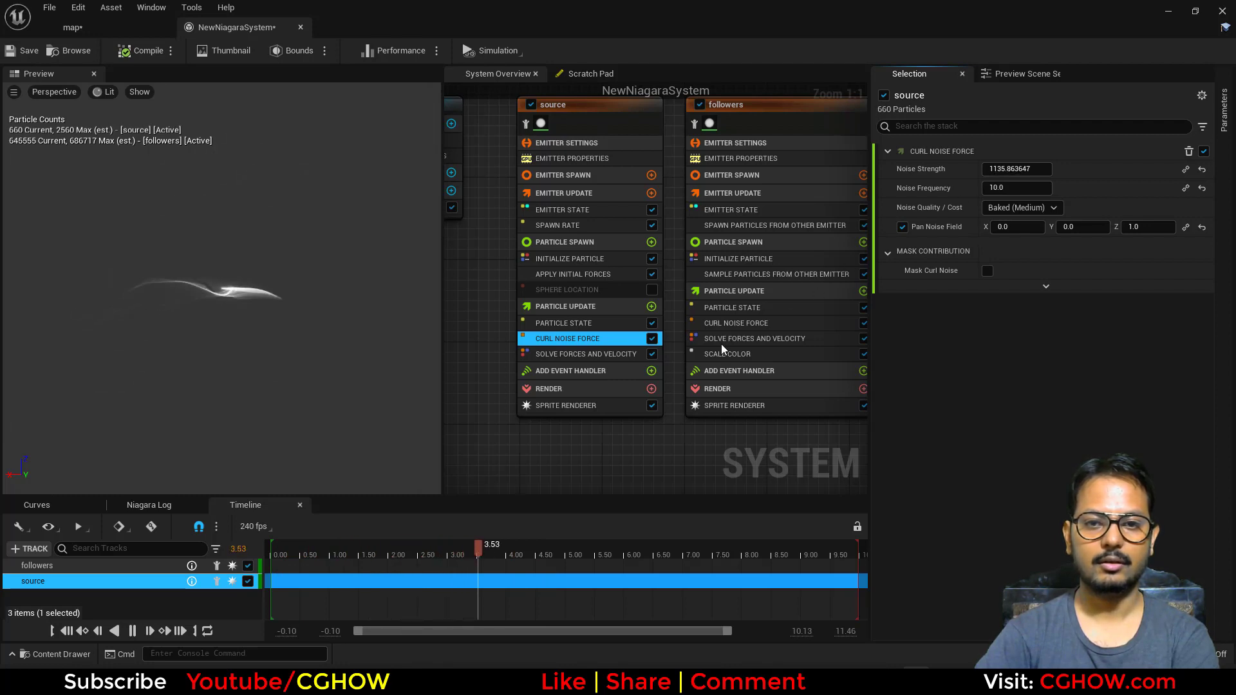
# Step: Try a copy of the Curl Noise Force in the source's Particle Spawn, placed before Apply Initial Forces, with Noise Strength 20
pyautogui.keyDown('alt'); pyautogui.moveTo(584, 338); pyautogui.dragTo(605, 287); pyautogui.keyUp('alt')
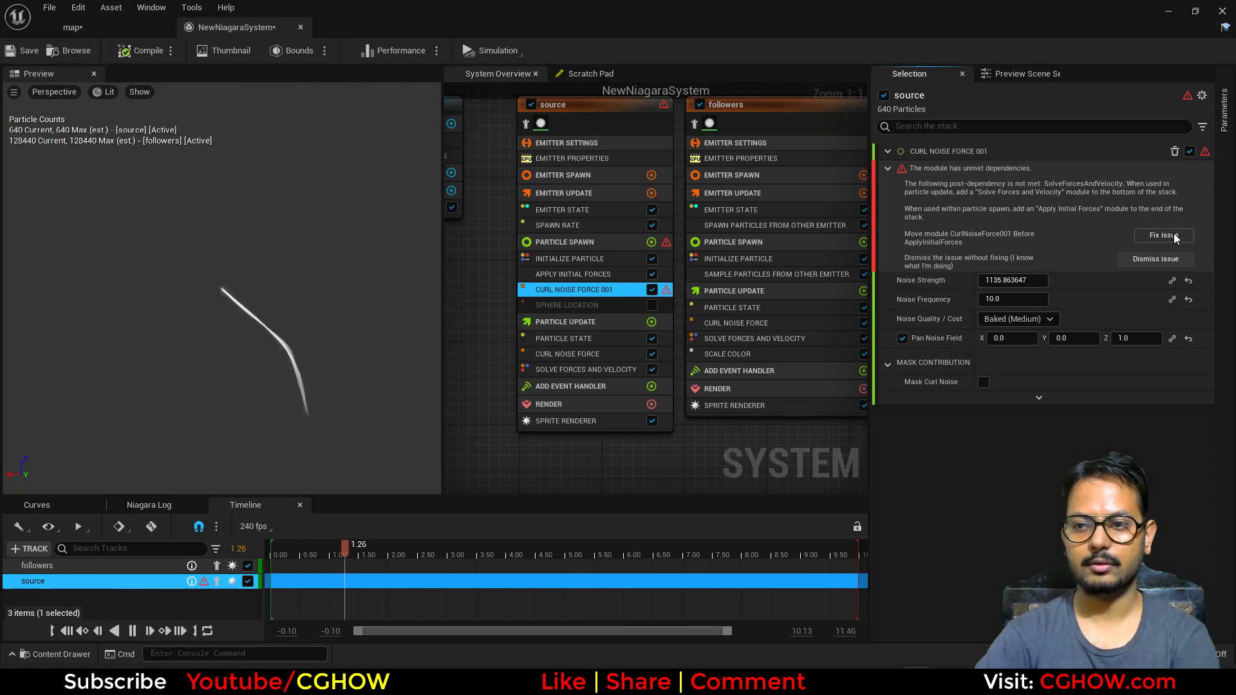
pyautogui.click(1164, 235)
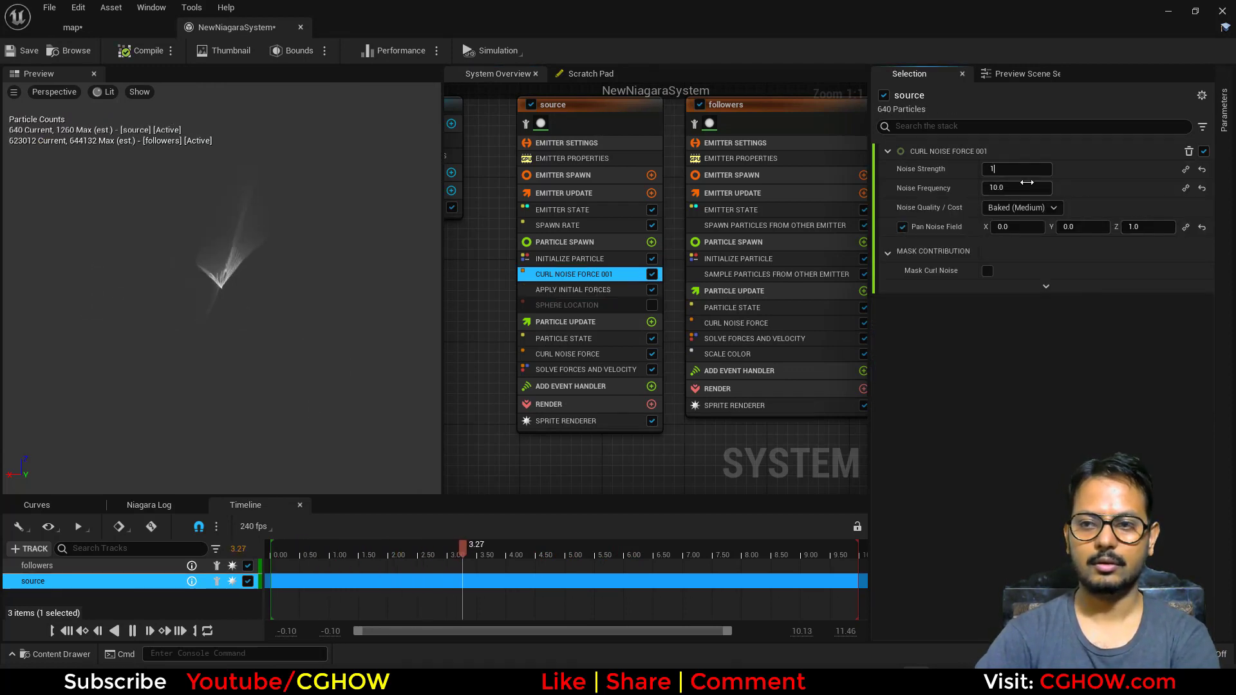
pyautogui.write('10')
pyautogui.press('Return')
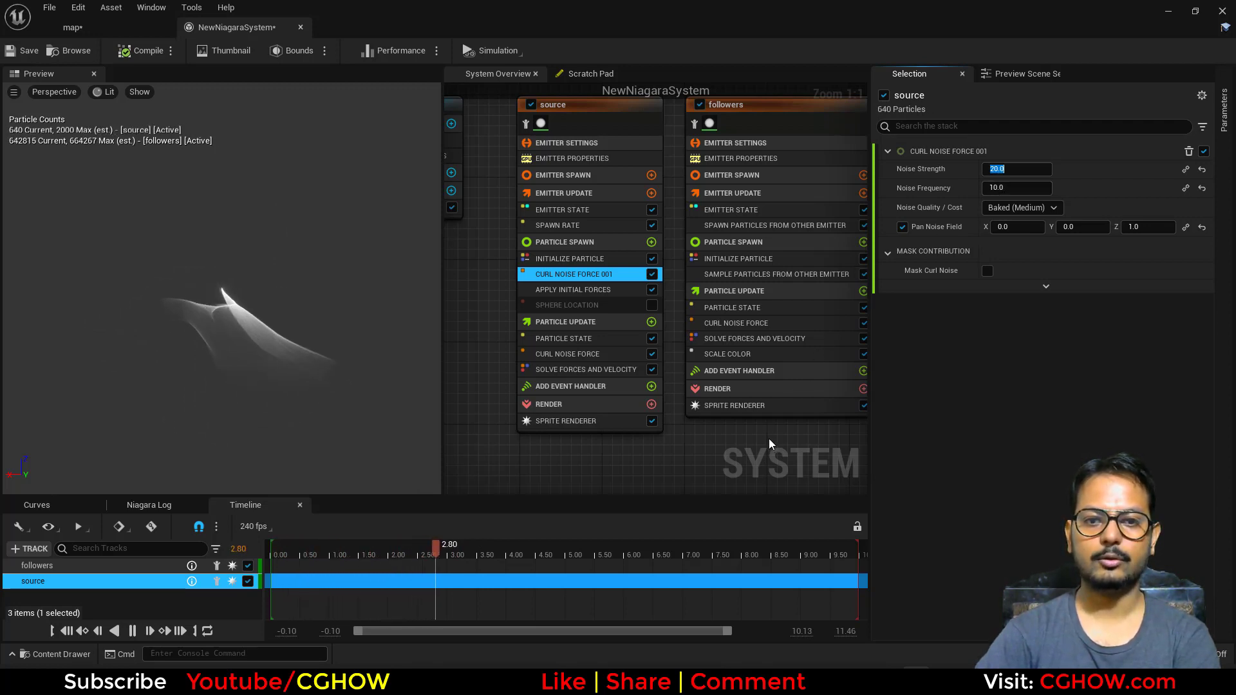
# Step: Delete the Sphere Location and Curl Noise Force 001 modules from the source emitter's Particle Spawn
pyautogui.moveTo(769, 439); pyautogui.dragTo(688, 440, button='right')
pyautogui.scroll(-2, 648, 383)
pyautogui.moveTo(566, 436); pyautogui.dragTo(672, 416, button='right')
pyautogui.scroll(2, 591, 341)
pyautogui.moveTo(589, 318); pyautogui.dragTo(467, 344, button='right')
pyautogui.moveTo(538, 312); pyautogui.dragTo(504, 314, button='right')
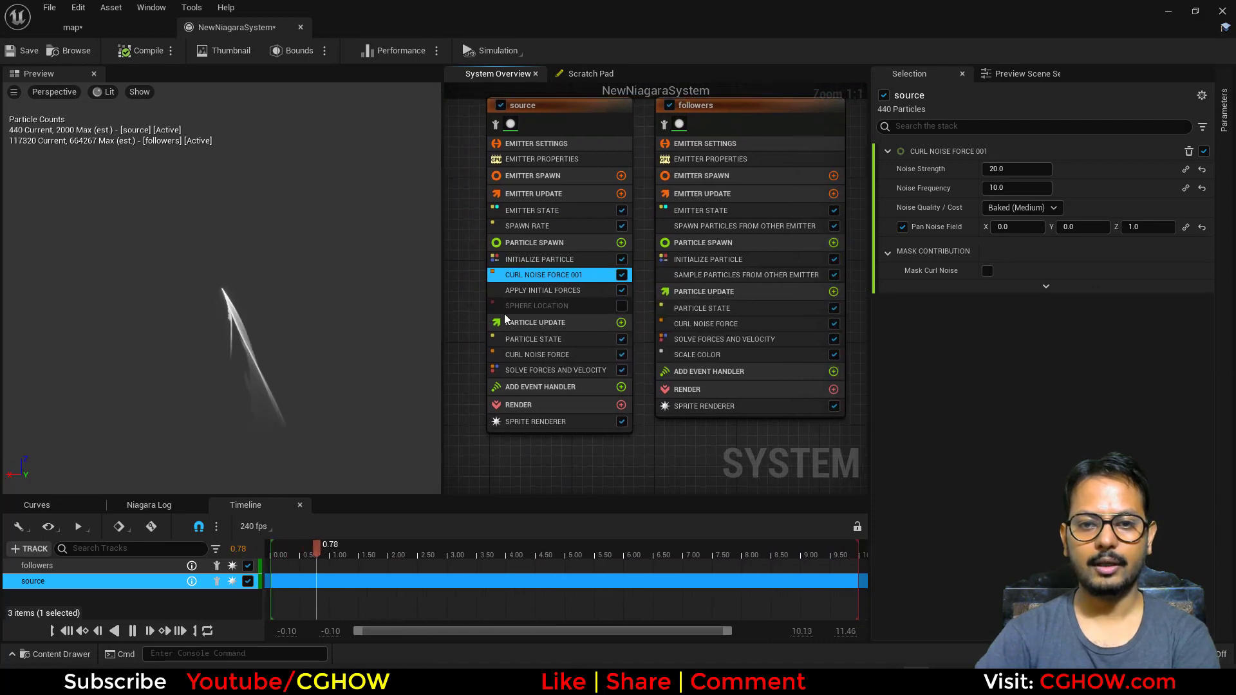
pyautogui.click(538, 307)
pyautogui.press('Delete')
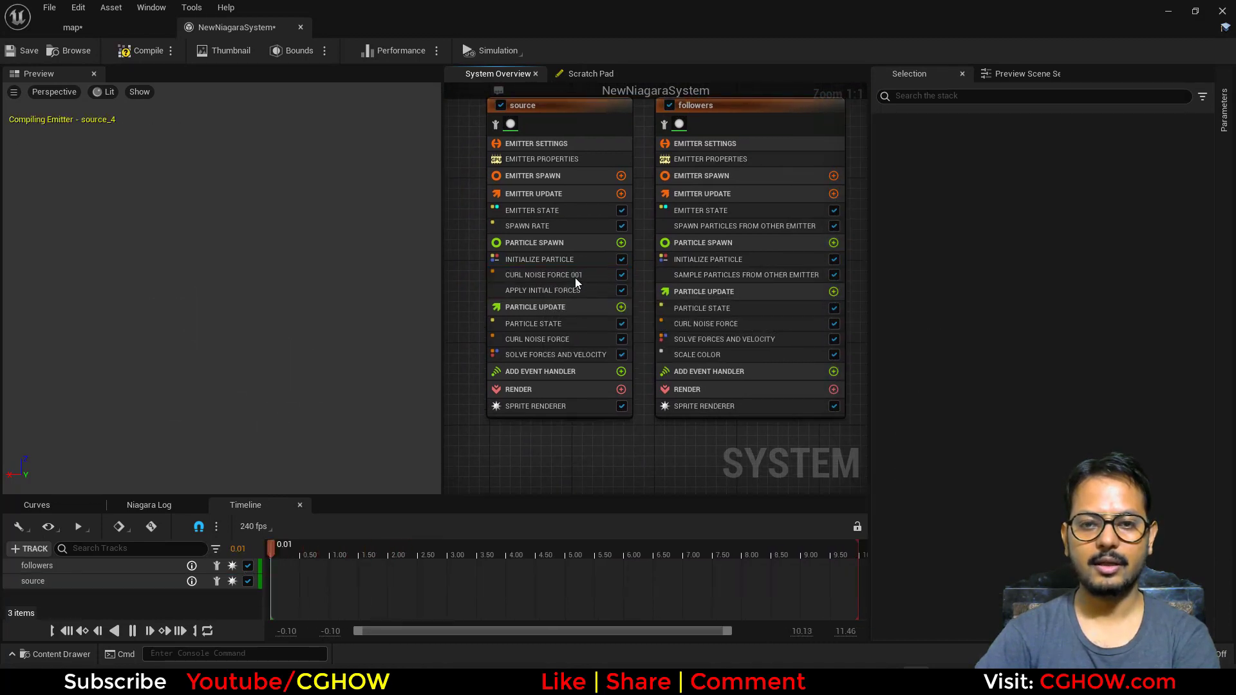
pyautogui.click(575, 277)
pyautogui.press('Delete')
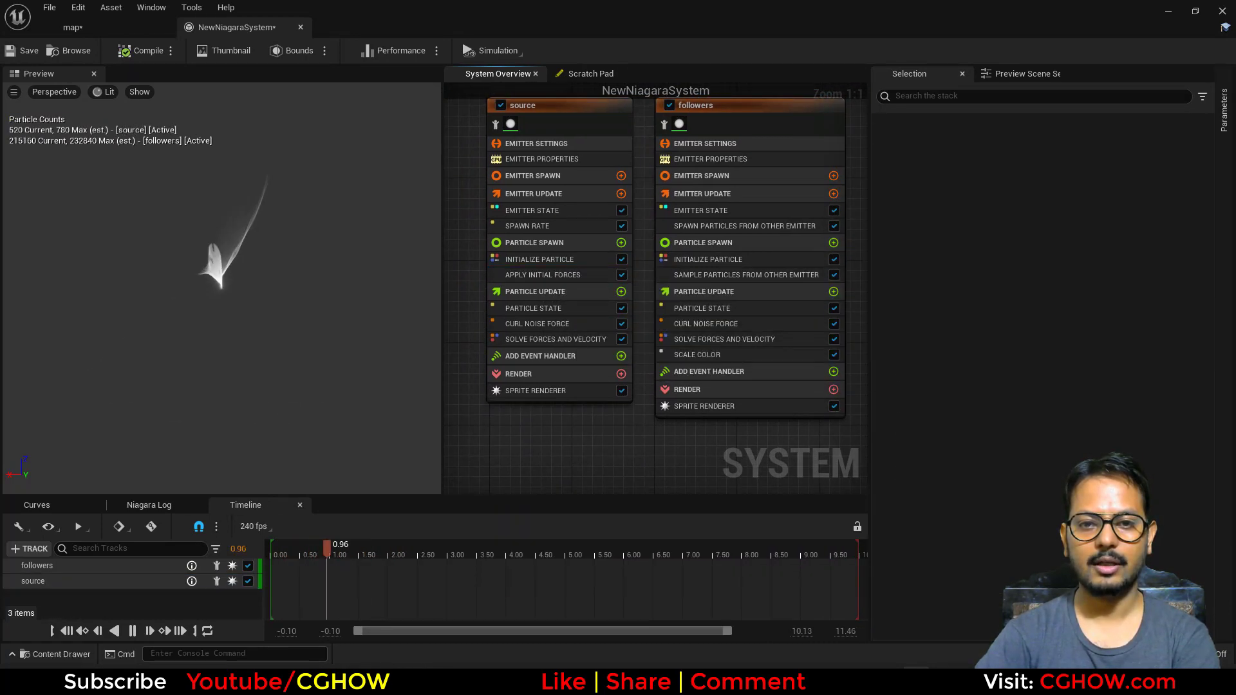
# Step: Add an Add Velocity in Cone module to the source emitter's Particle Spawn
pyautogui.moveTo(597, 280); pyautogui.dragTo(647, 307, button='right')
pyautogui.click(672, 271)
pyautogui.write('v')
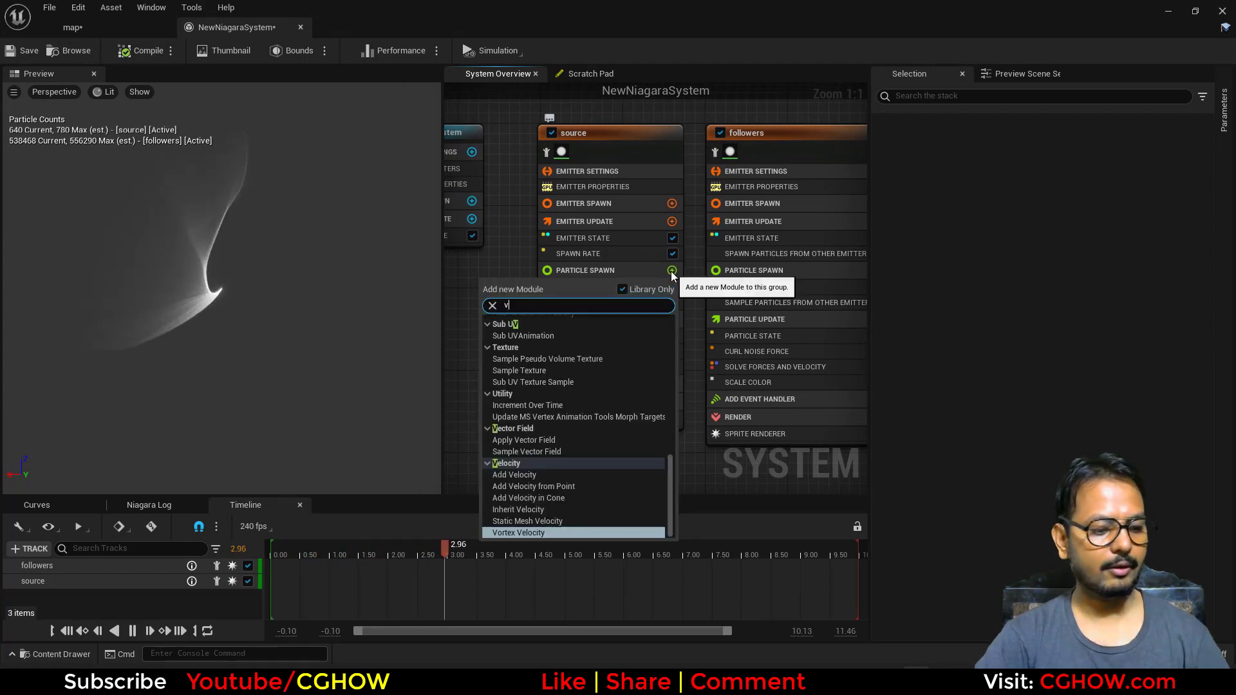
pyautogui.write('elo')
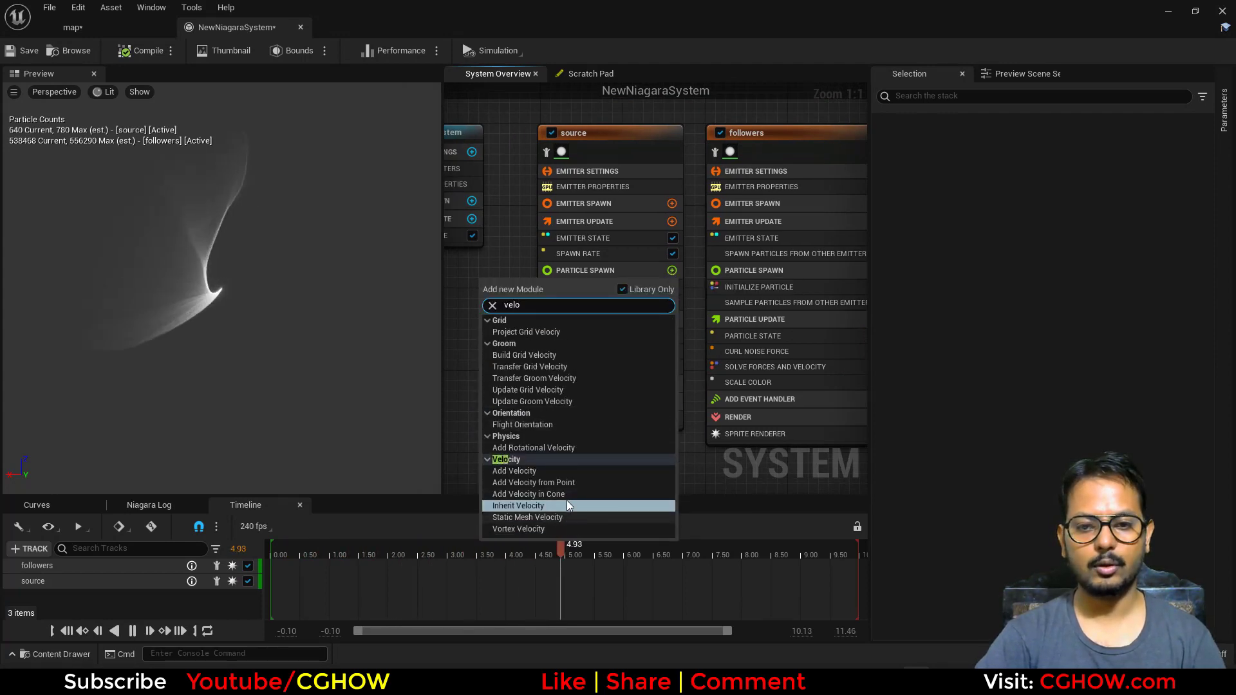
pyautogui.click(566, 494)
# Step: Open the fx8 Niagara system from the map's content folder to examine its emitters, and close it again
pyautogui.click(139, 27)
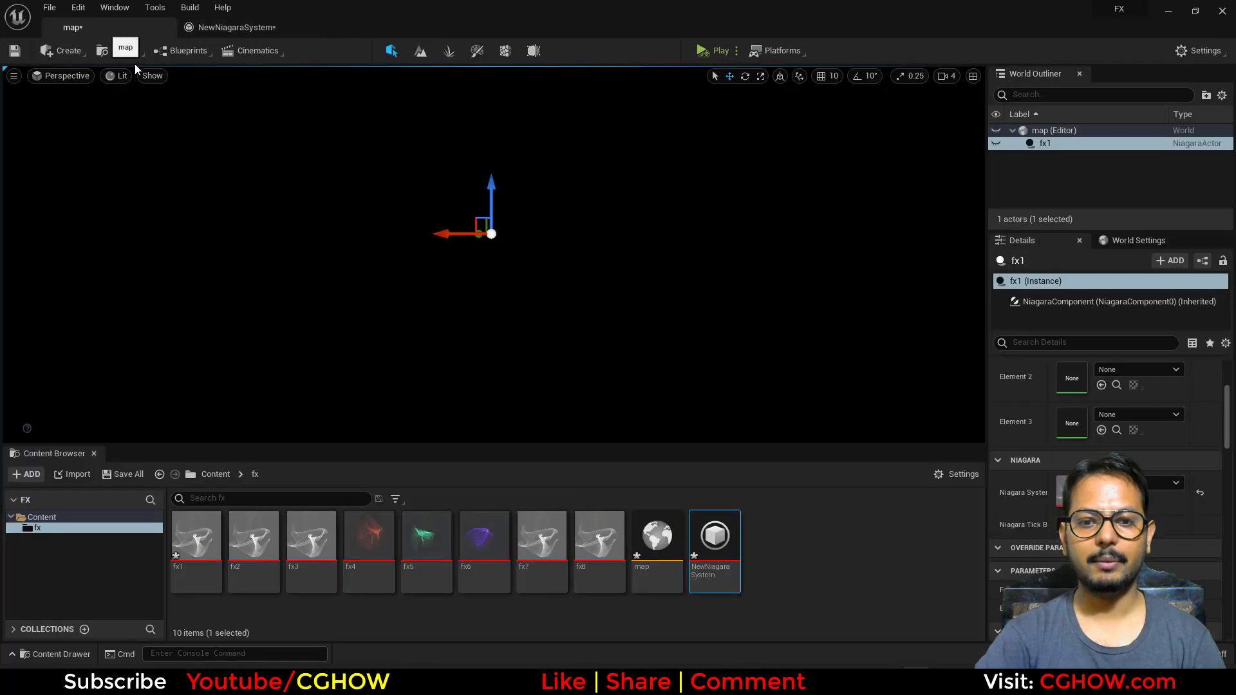
pyautogui.doubleClick(602, 550)
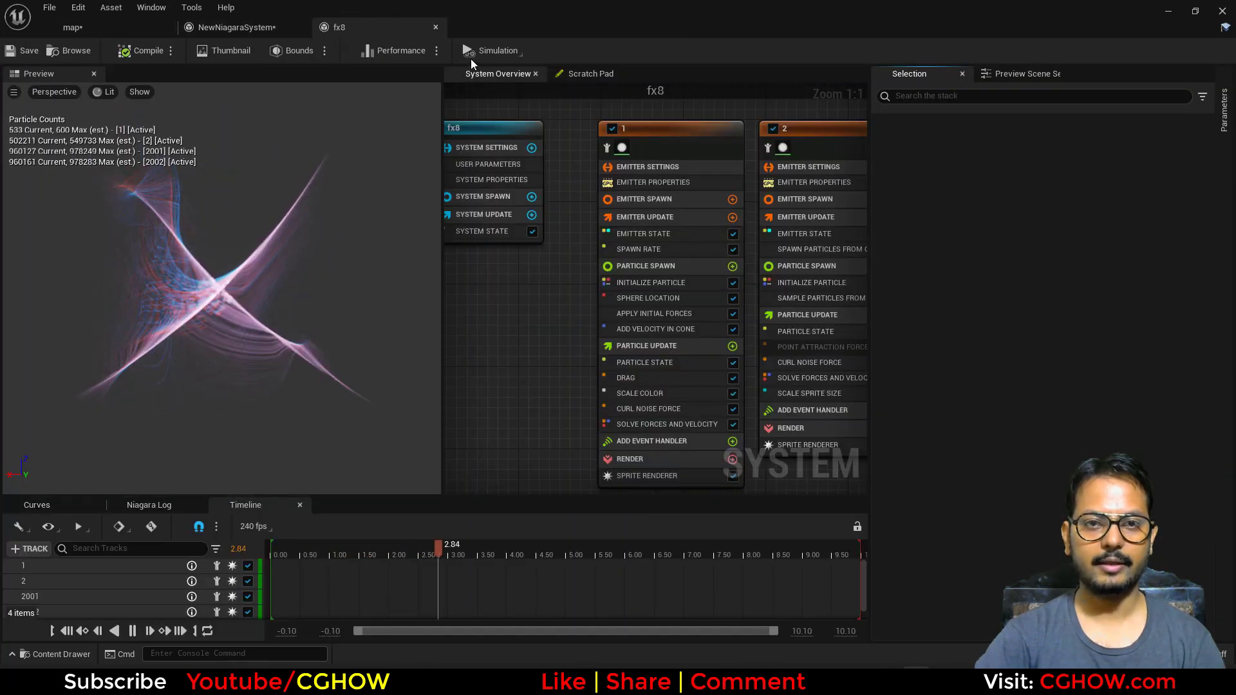
pyautogui.click(436, 27)
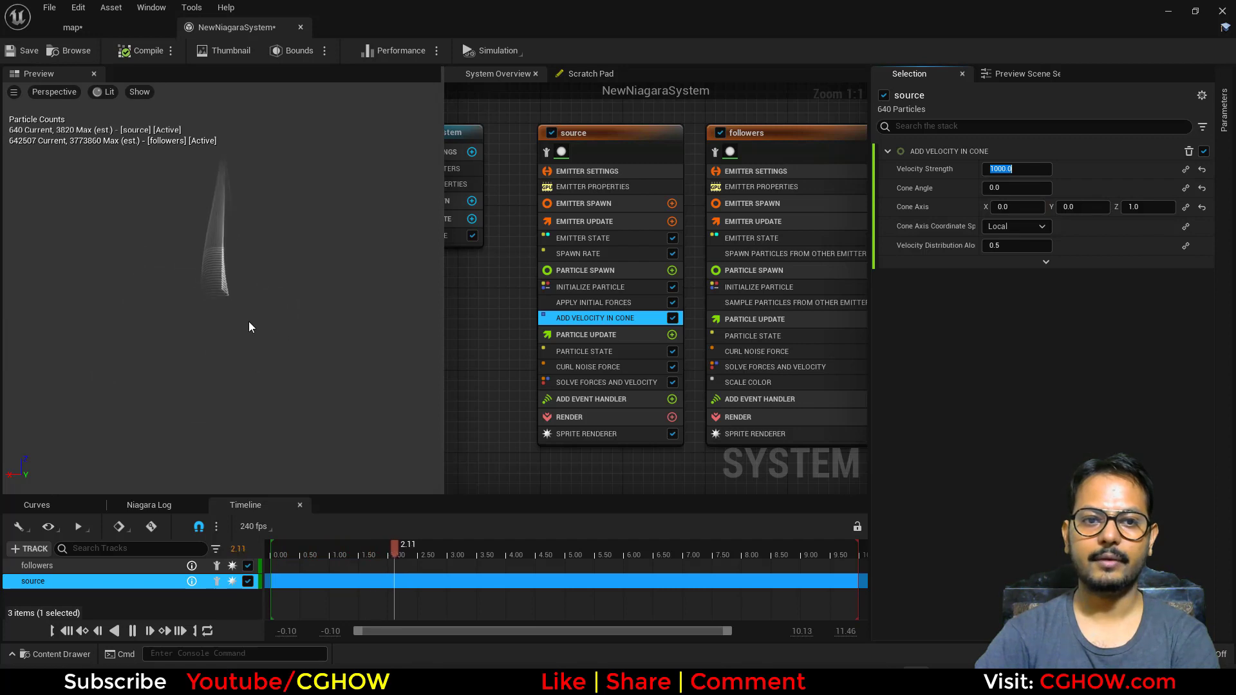
# Step: Drive the Cone Axis of Add Velocity in Cone with Make Vector and its Z component with Uniform A Or B Float
pyautogui.click(1186, 208)
pyautogui.write('make')
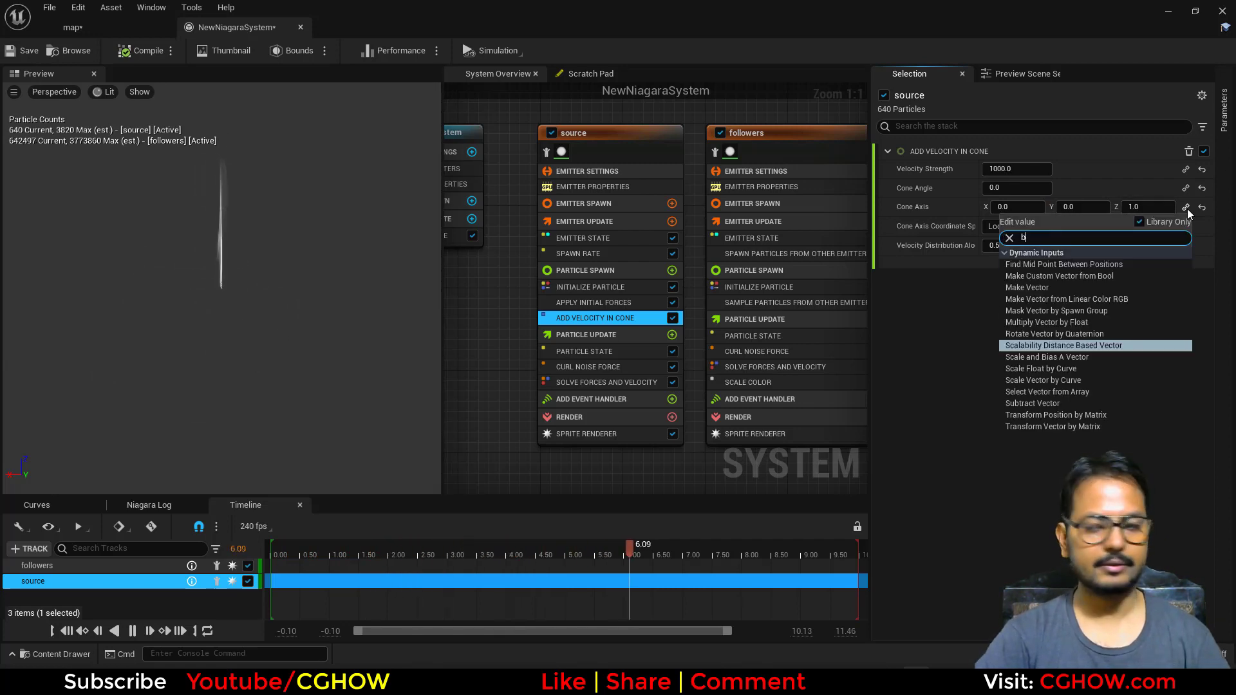
pyautogui.click(1063, 268)
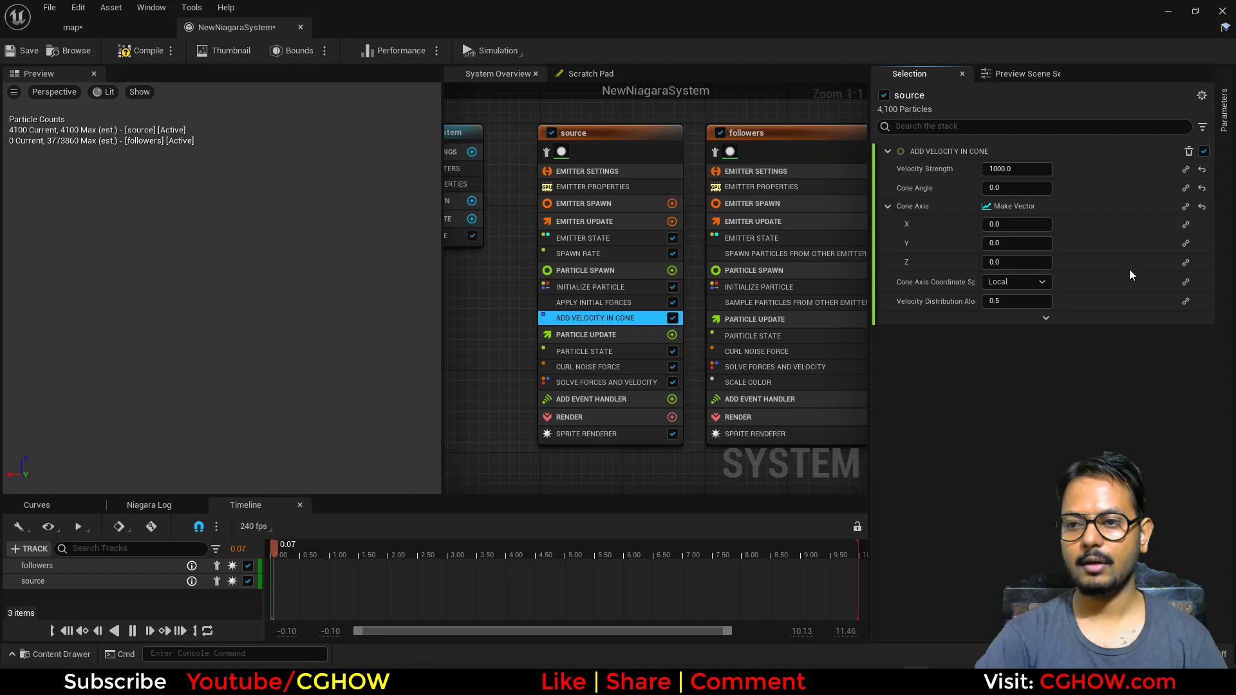
pyautogui.click(1186, 264)
pyautogui.write('uni')
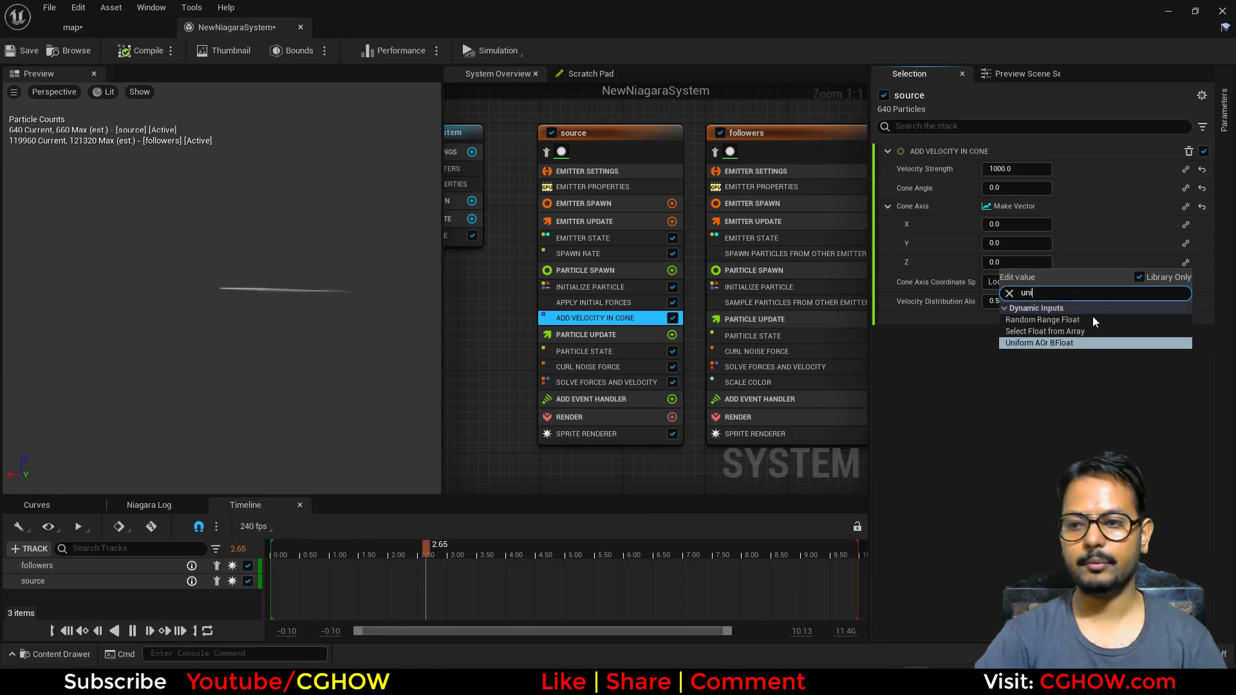
pyautogui.click(1069, 342)
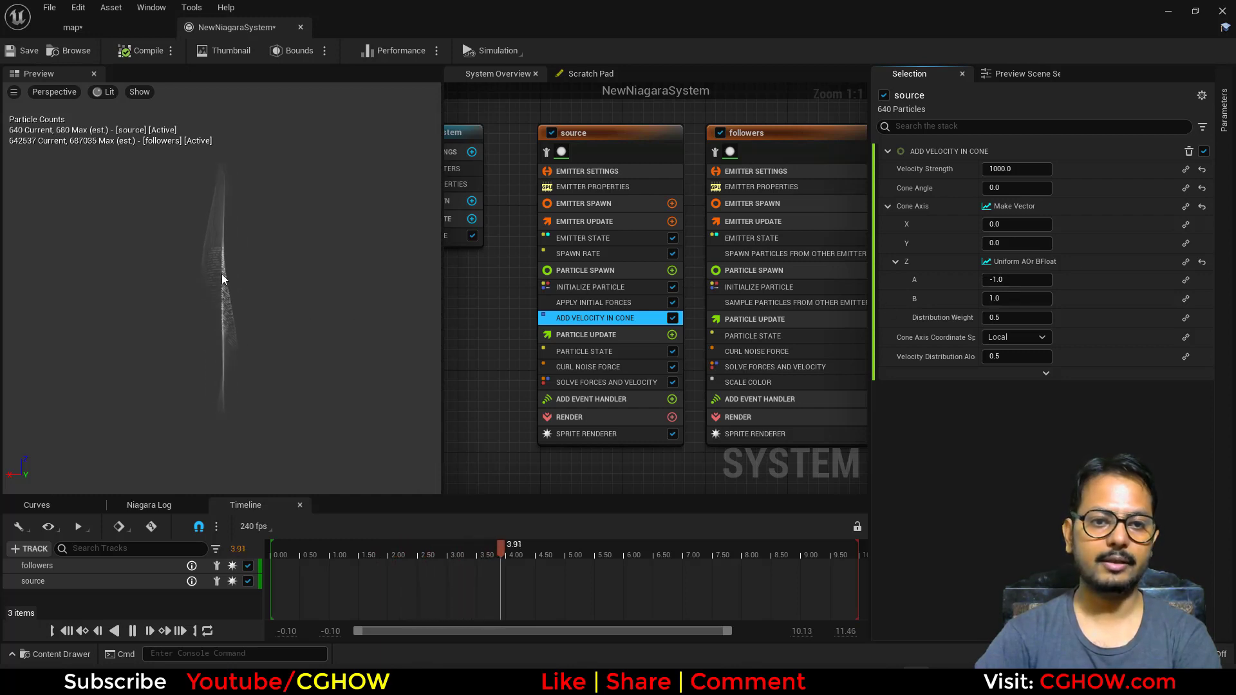
# Step: Copy the Uniform A Or B Float from the Cone Axis Z component onto X and set Velocity Strength to 200
pyautogui.rightClick(1033, 262)
pyautogui.click(1061, 232)
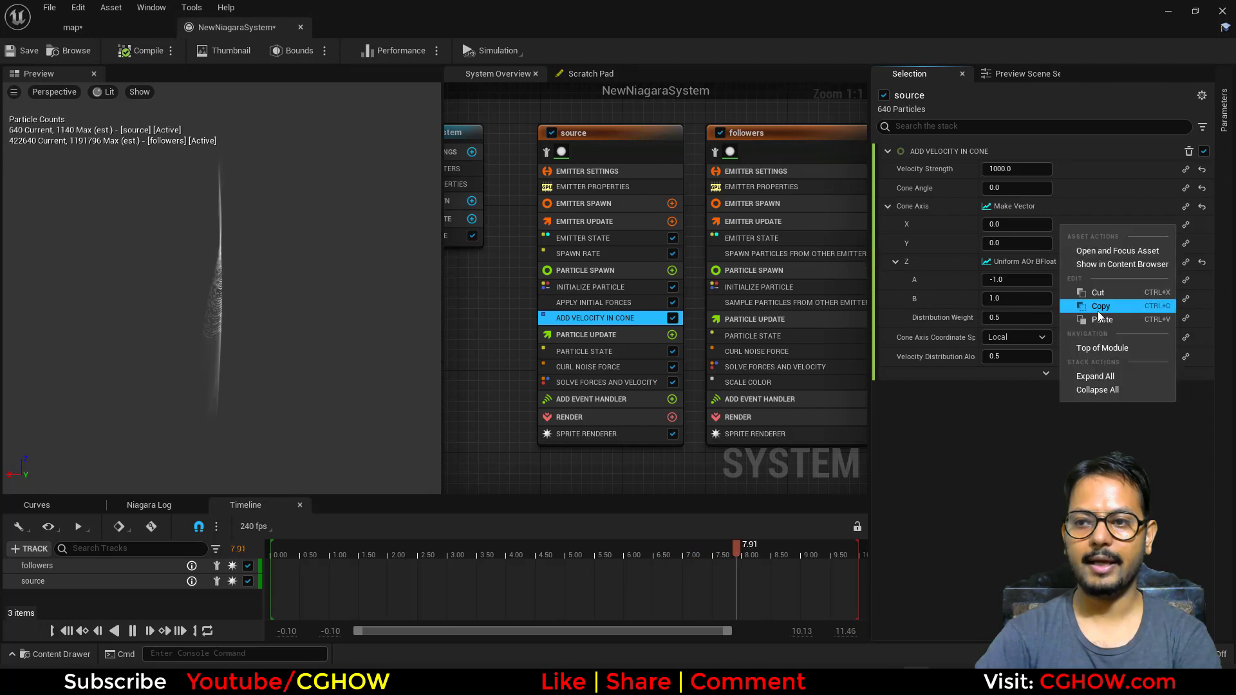
pyautogui.click(1100, 326)
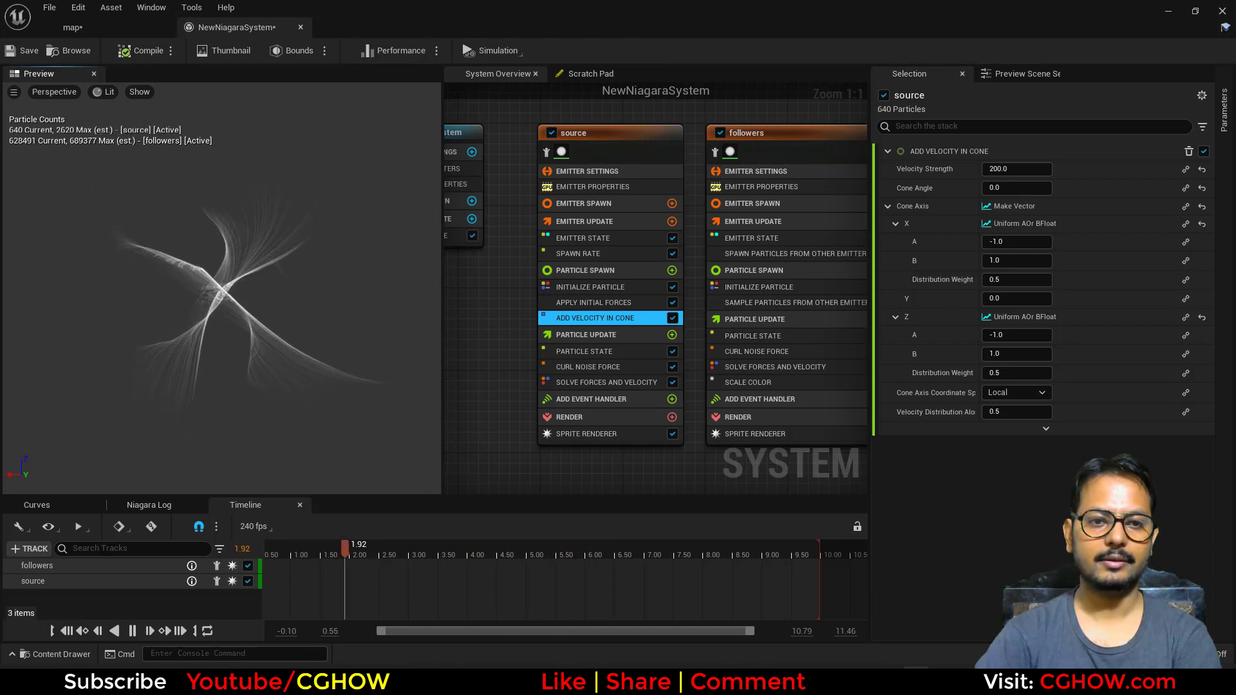
# Step: Set the followers emitter's Initialize Particle color to orange (R 1.0, G 0.264052, B 0.0) with alpha 1.0
pyautogui.click(779, 287)
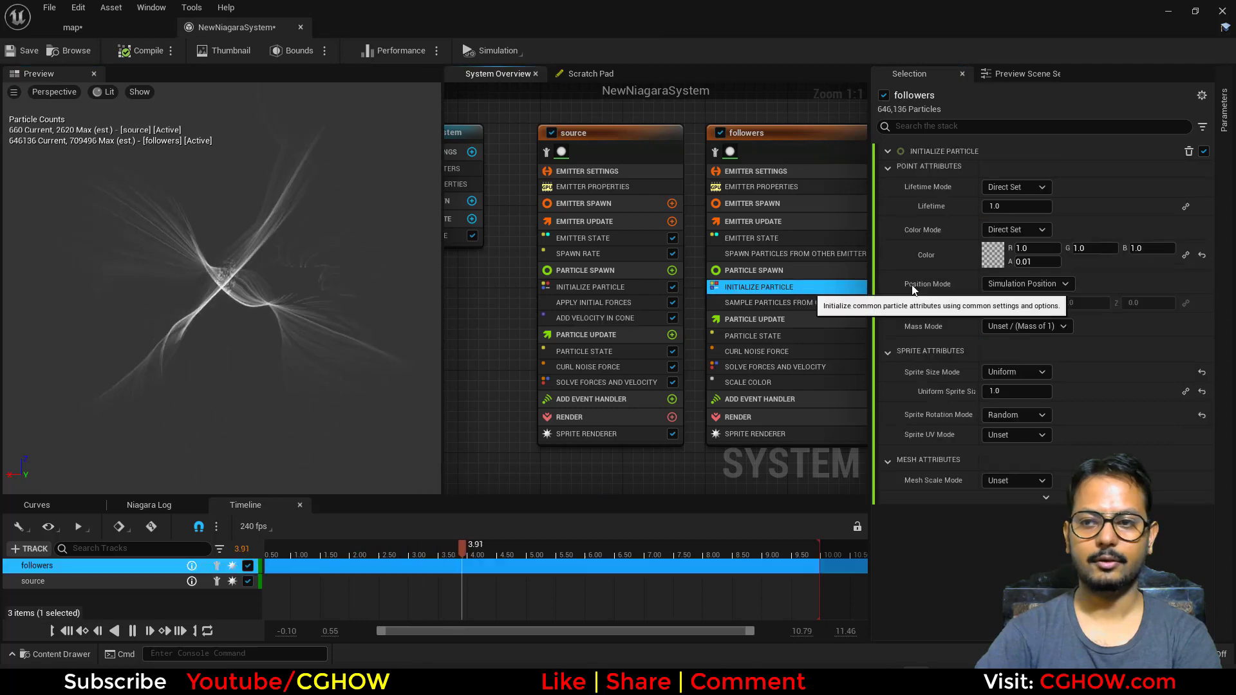
pyautogui.click(992, 263)
pyautogui.moveTo(829, 398); pyautogui.dragTo(918, 421)
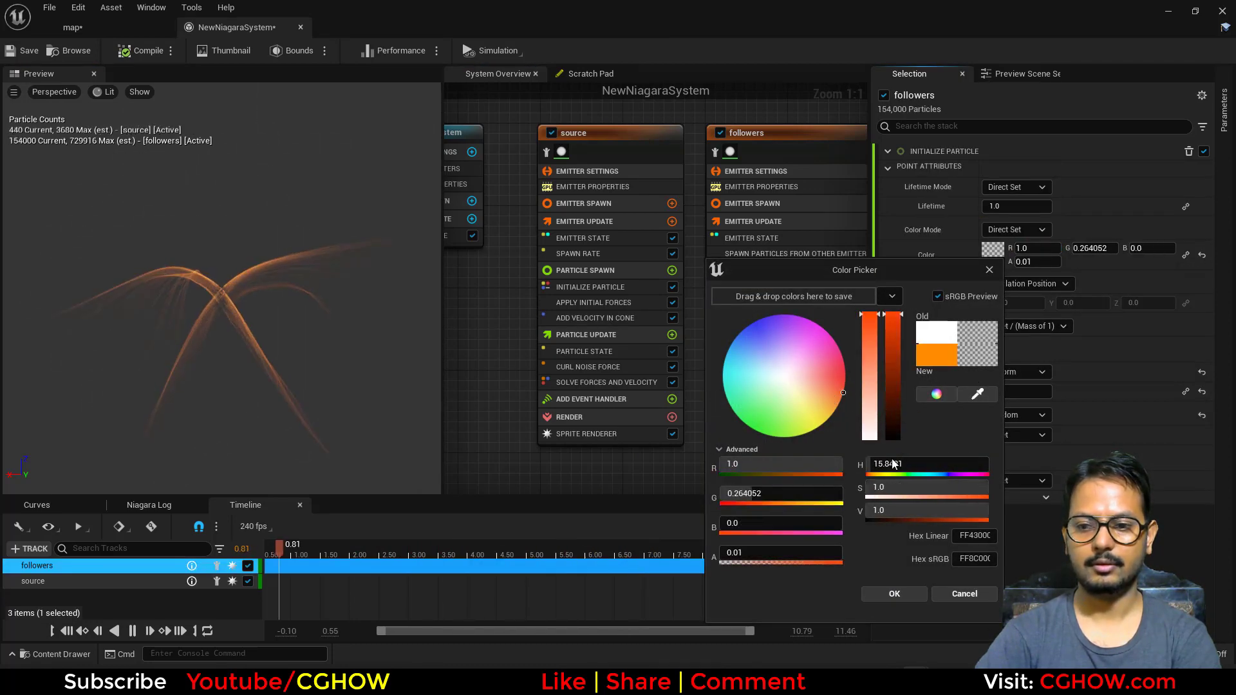
pyautogui.click(895, 594)
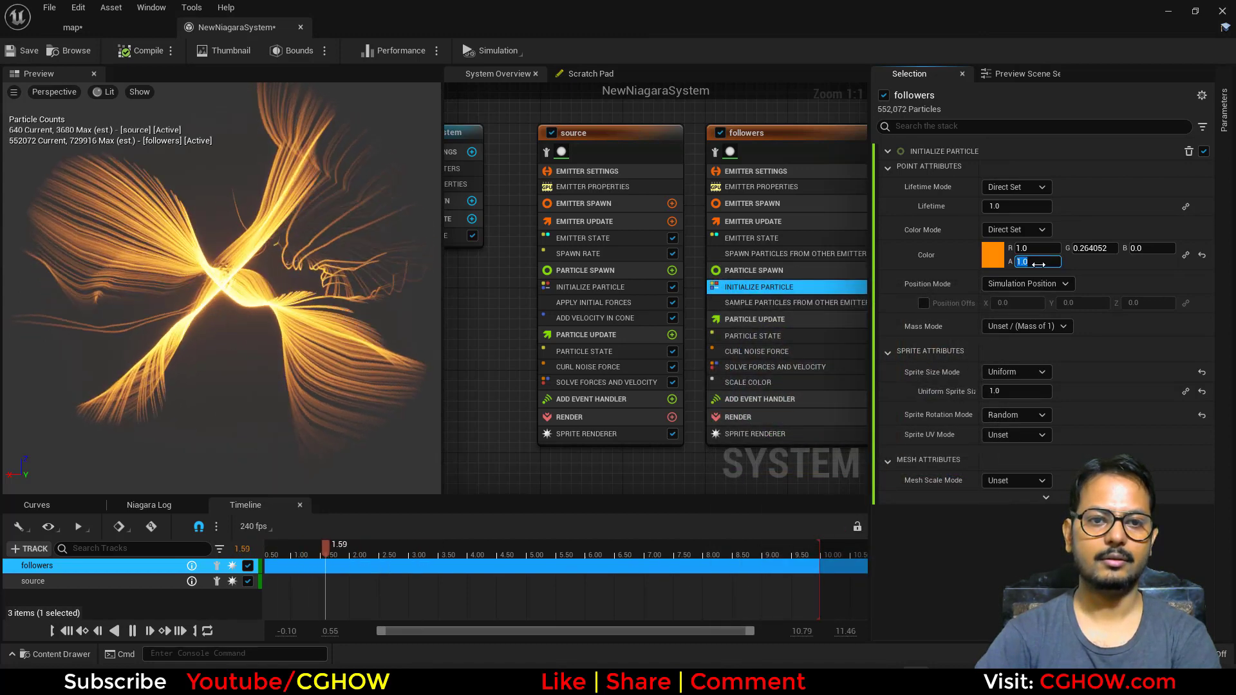
pyautogui.moveTo(354, 282); pyautogui.dragTo(422, 282)
pyautogui.moveTo(155, 251); pyautogui.dragTo(161, 251)
pyautogui.scroll(-6, 155, 251)
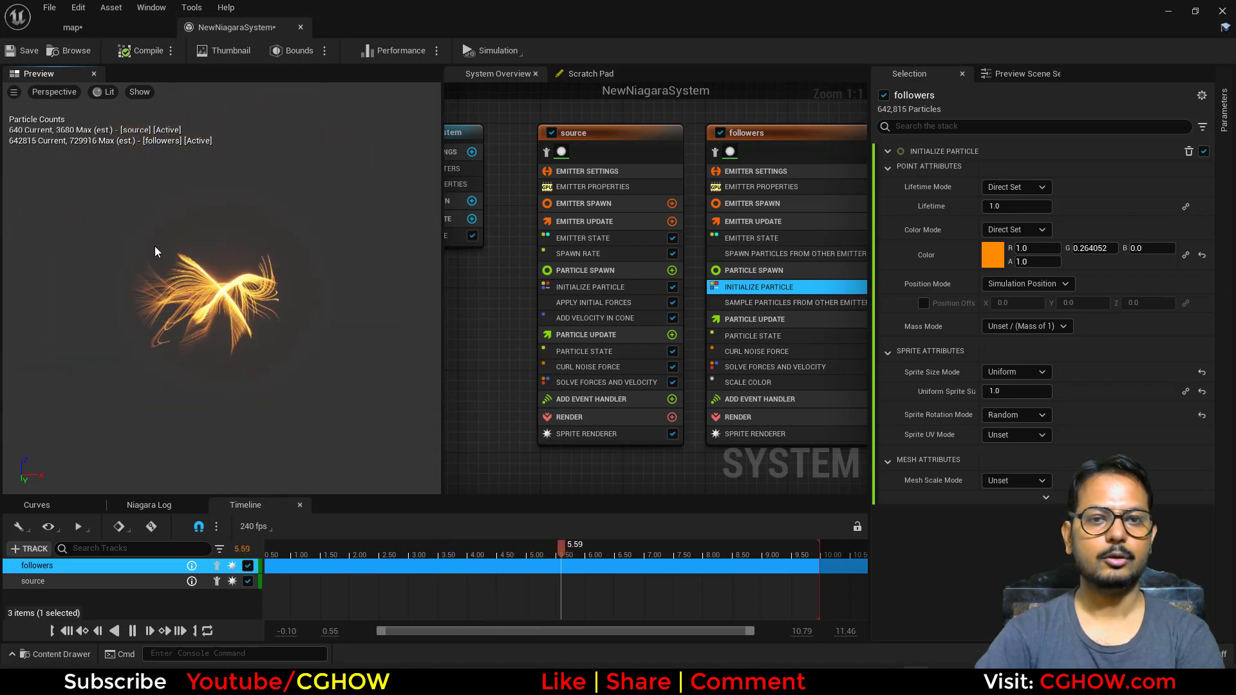
# Step: Close the system, delete the NewNiagaraSystem asset from the fx folder, and save all modified assets
pyautogui.click(300, 28)
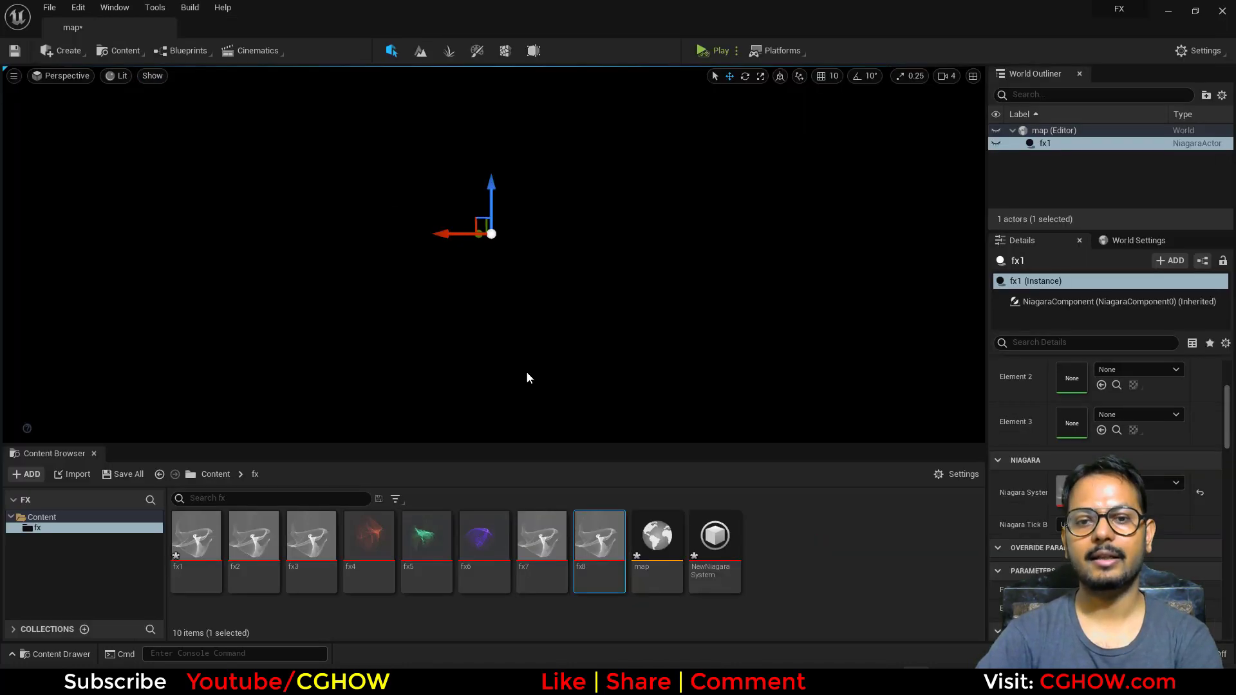
pyautogui.click(708, 554)
pyautogui.press('Delete')
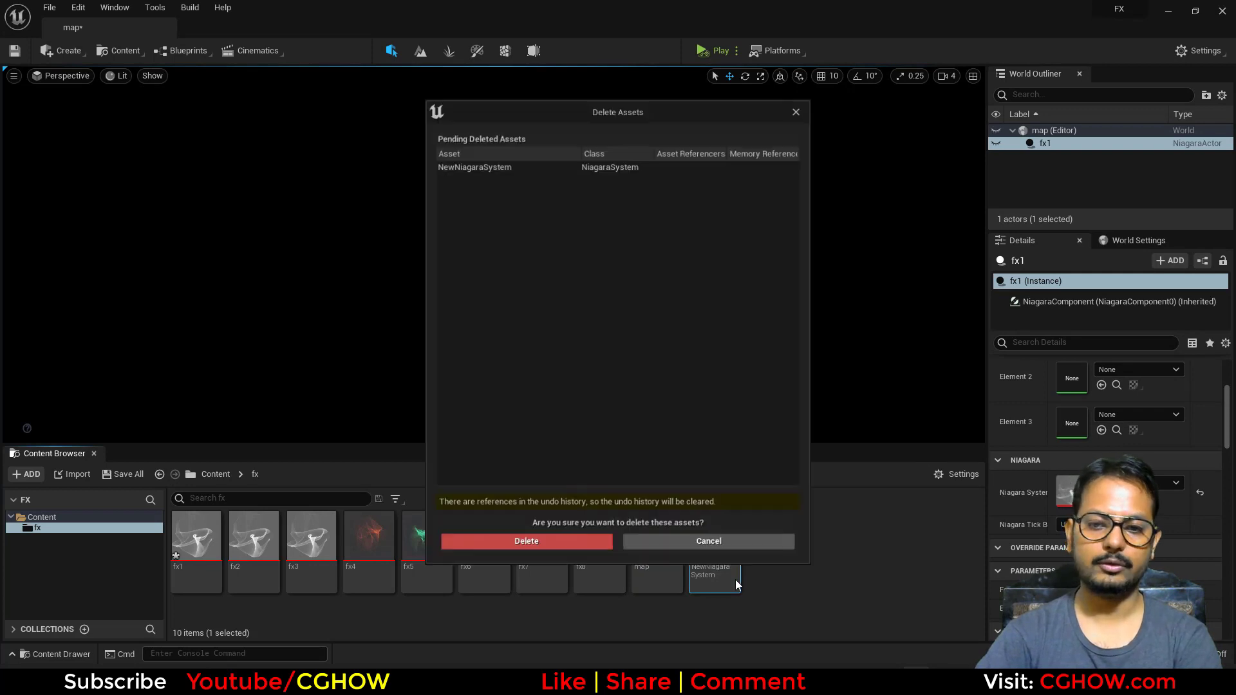
pyautogui.click(702, 544)
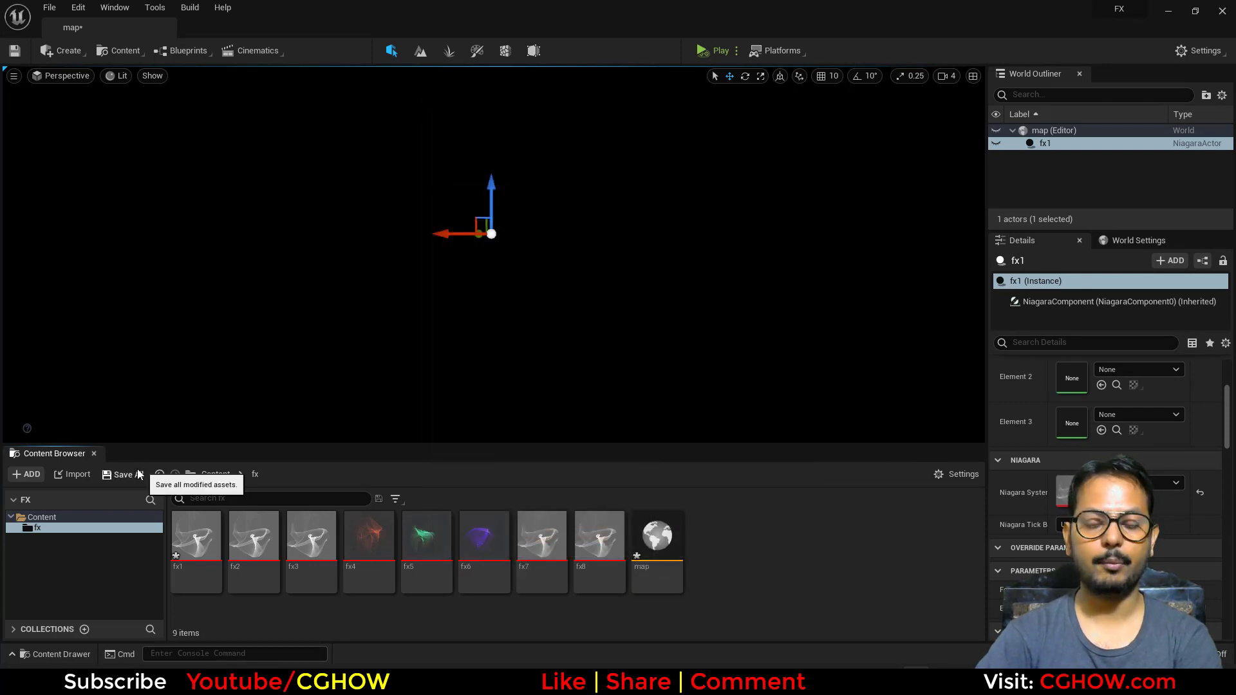
pyautogui.click(124, 476)
pyautogui.click(655, 480)
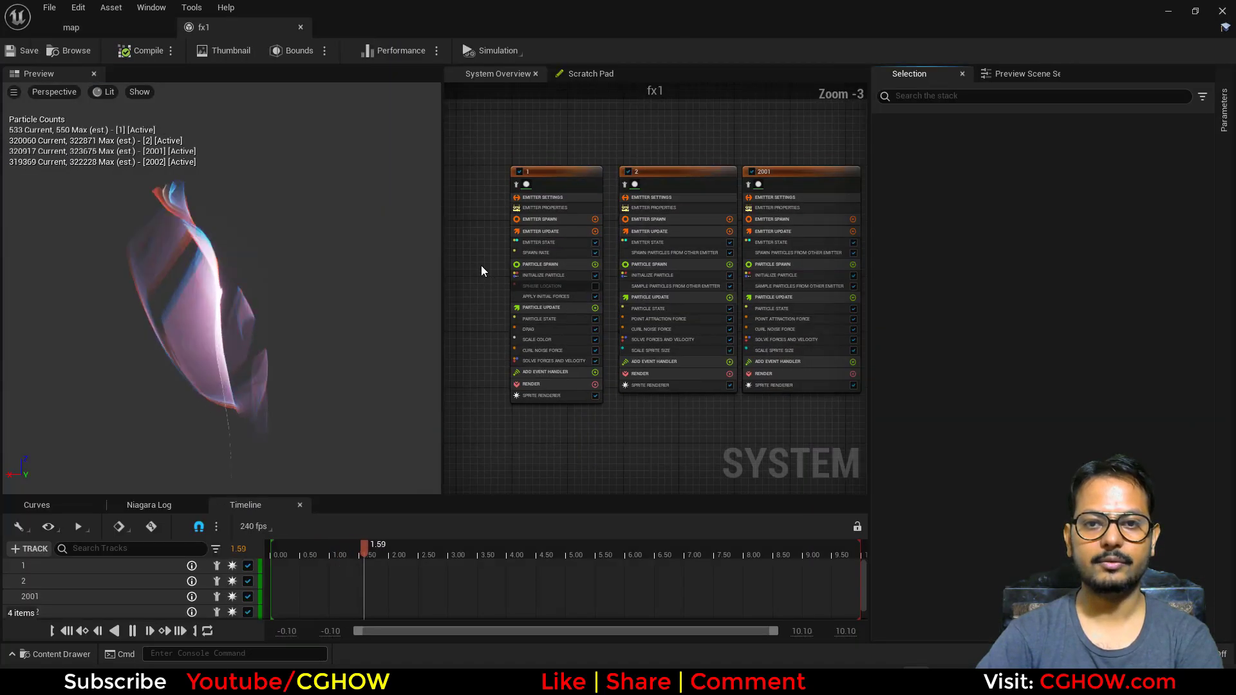
# Step: Isolate emitter 2 in the fx1 system and examine its spawn, sampling, Point Attraction Force, Curl Noise Force and Scale Sprite Size modules
pyautogui.moveTo(497, 239); pyautogui.dragTo(485, 270, button='right')
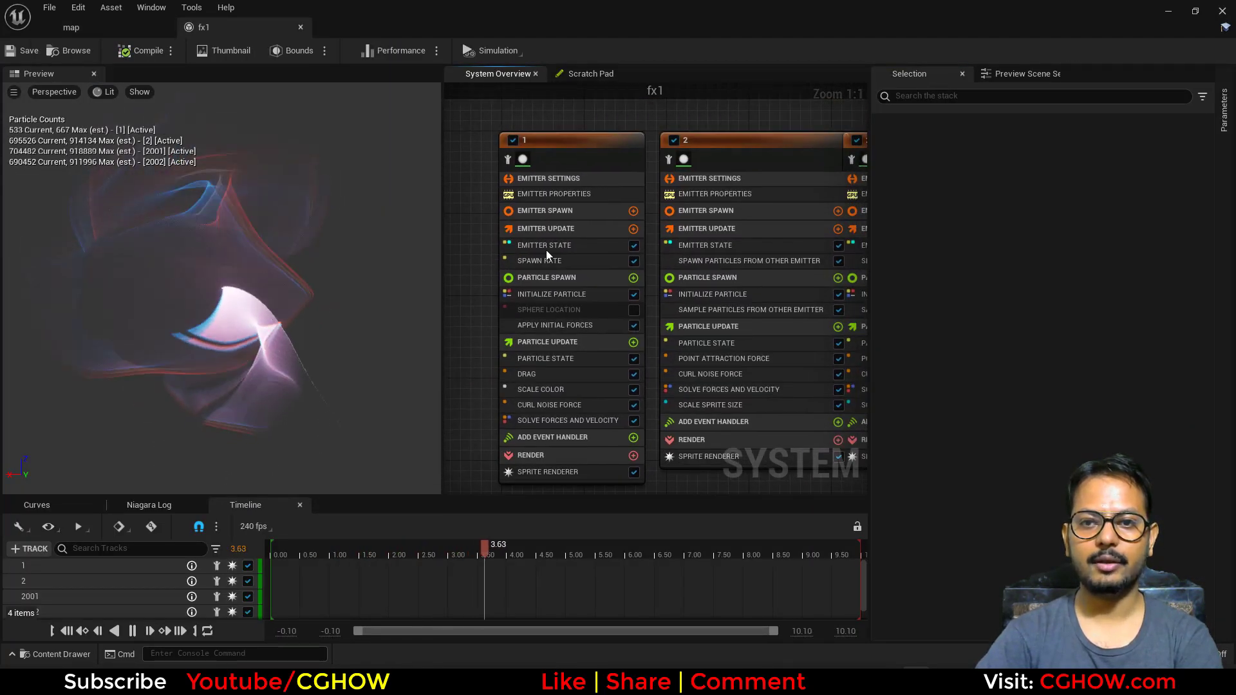
pyautogui.scroll(-3, 837, 219)
pyautogui.moveTo(799, 406); pyautogui.dragTo(755, 413, button='right')
pyautogui.click(628, 181)
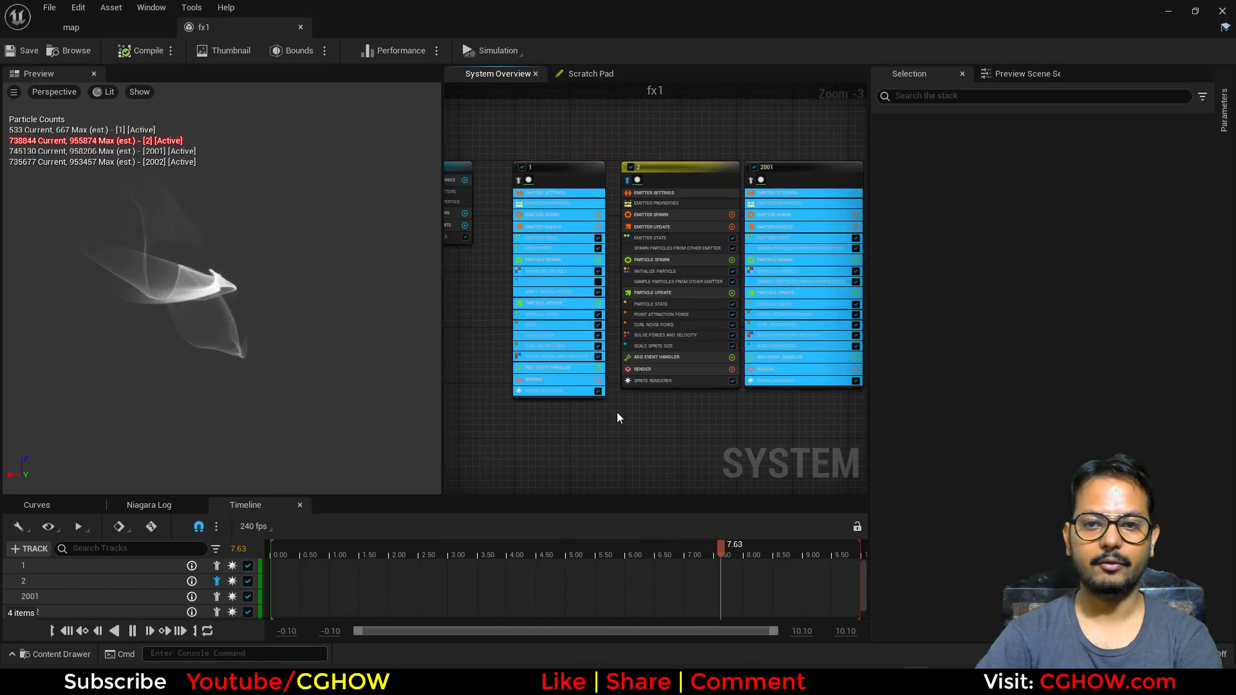
pyautogui.scroll(2, 617, 417)
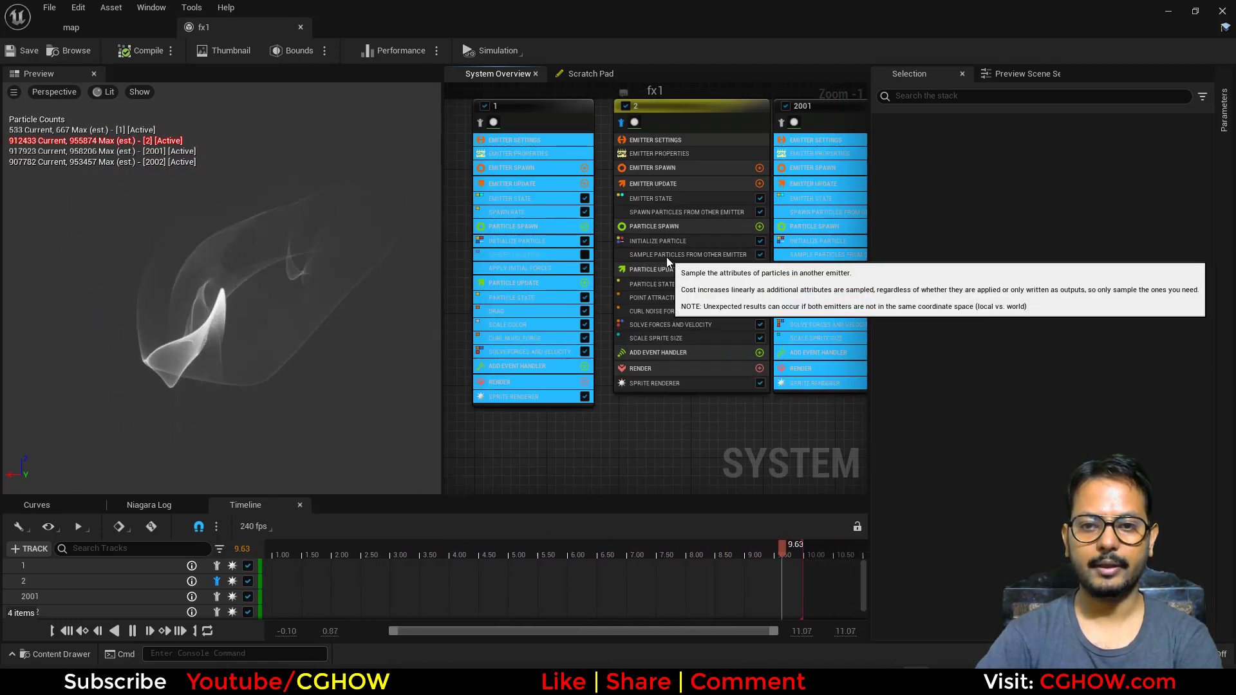
pyautogui.scroll(1, 667, 261)
pyautogui.click(663, 206)
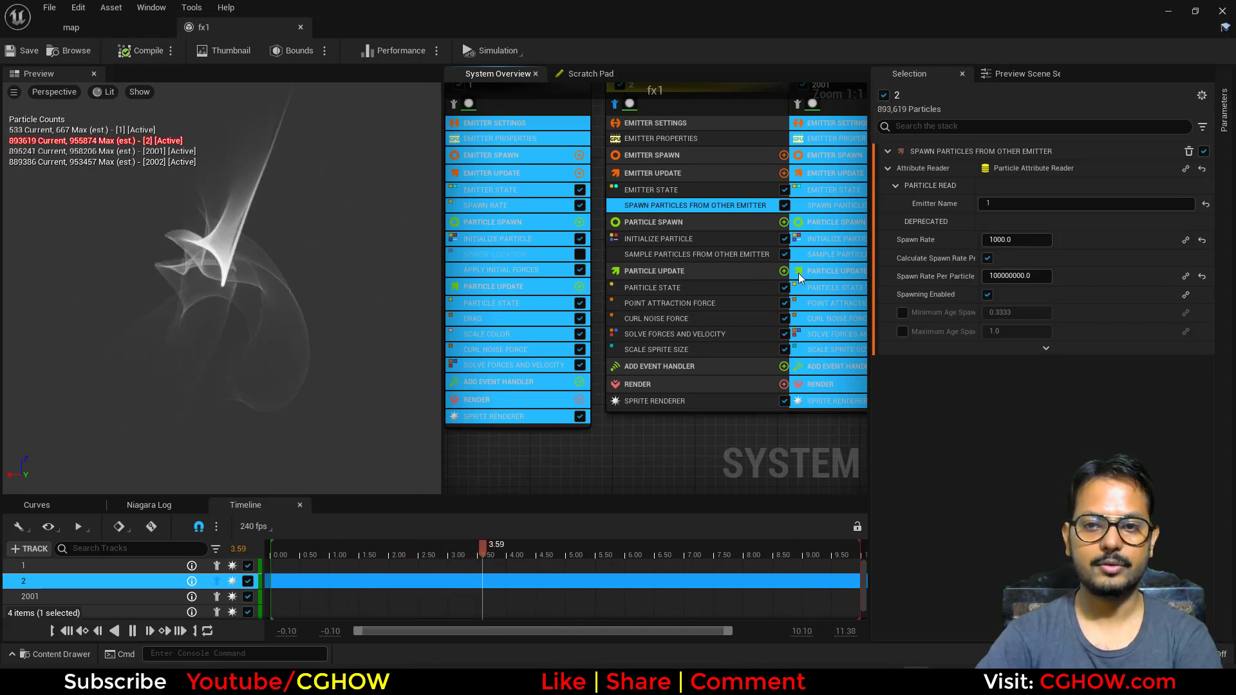
pyautogui.click(683, 254)
pyautogui.click(662, 306)
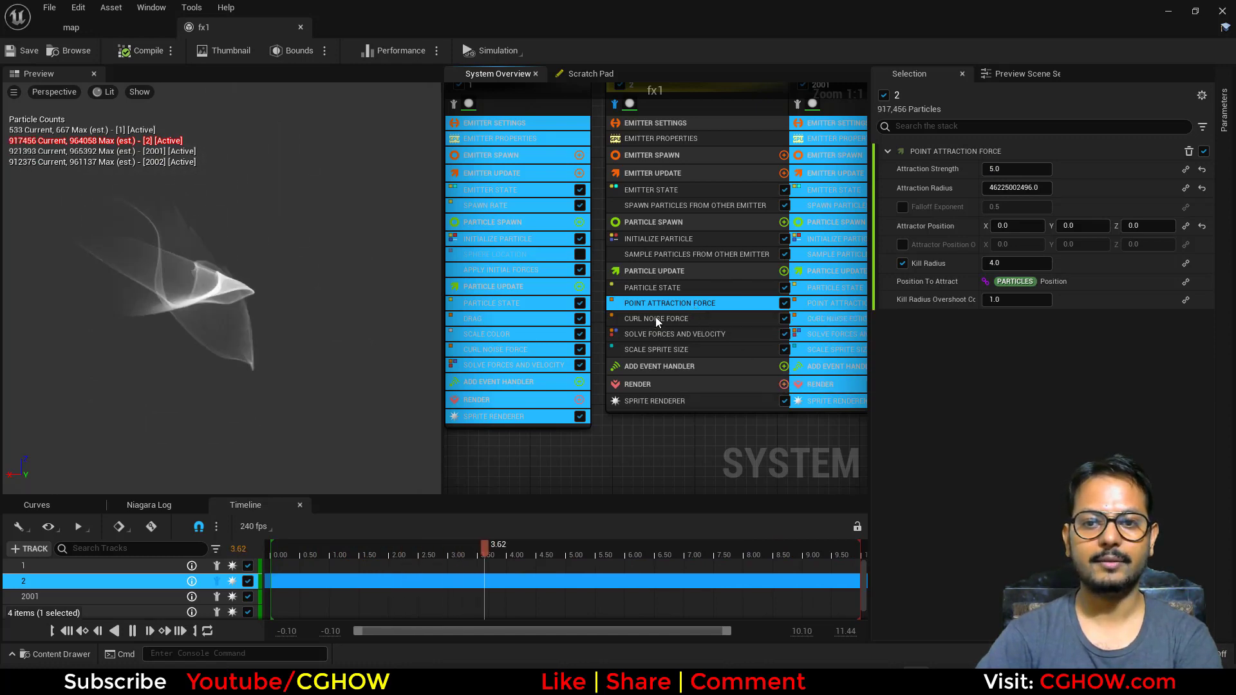
pyautogui.click(682, 320)
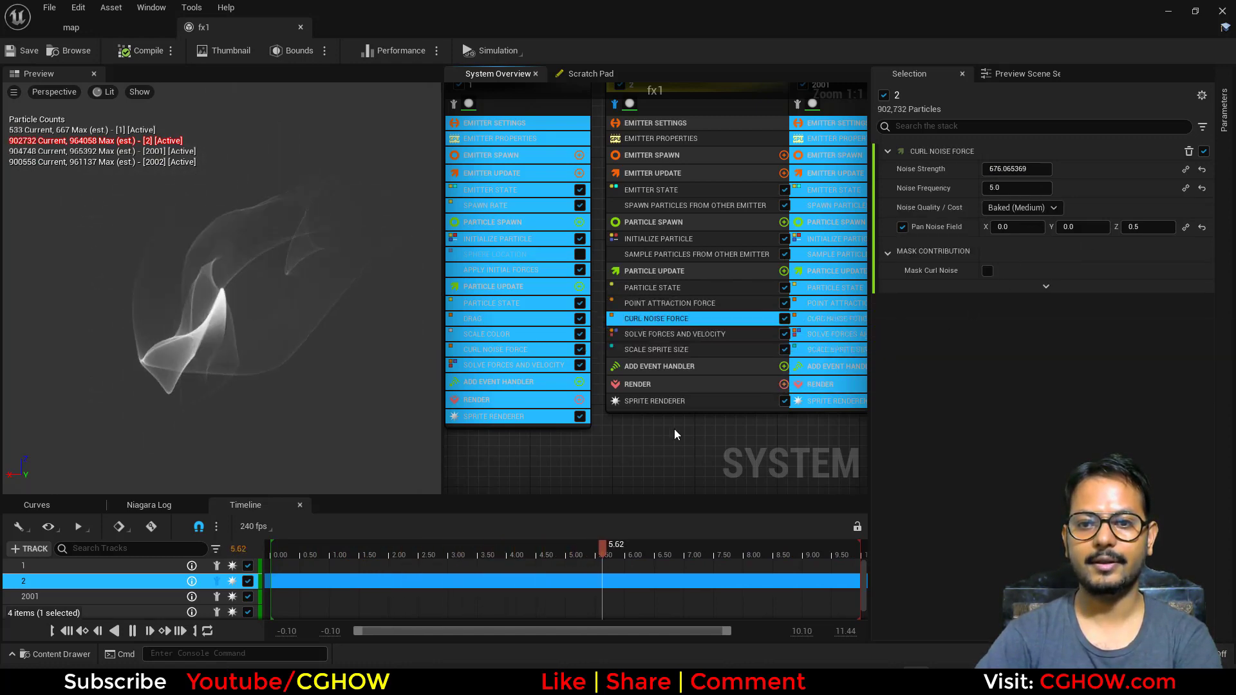
pyautogui.click(673, 349)
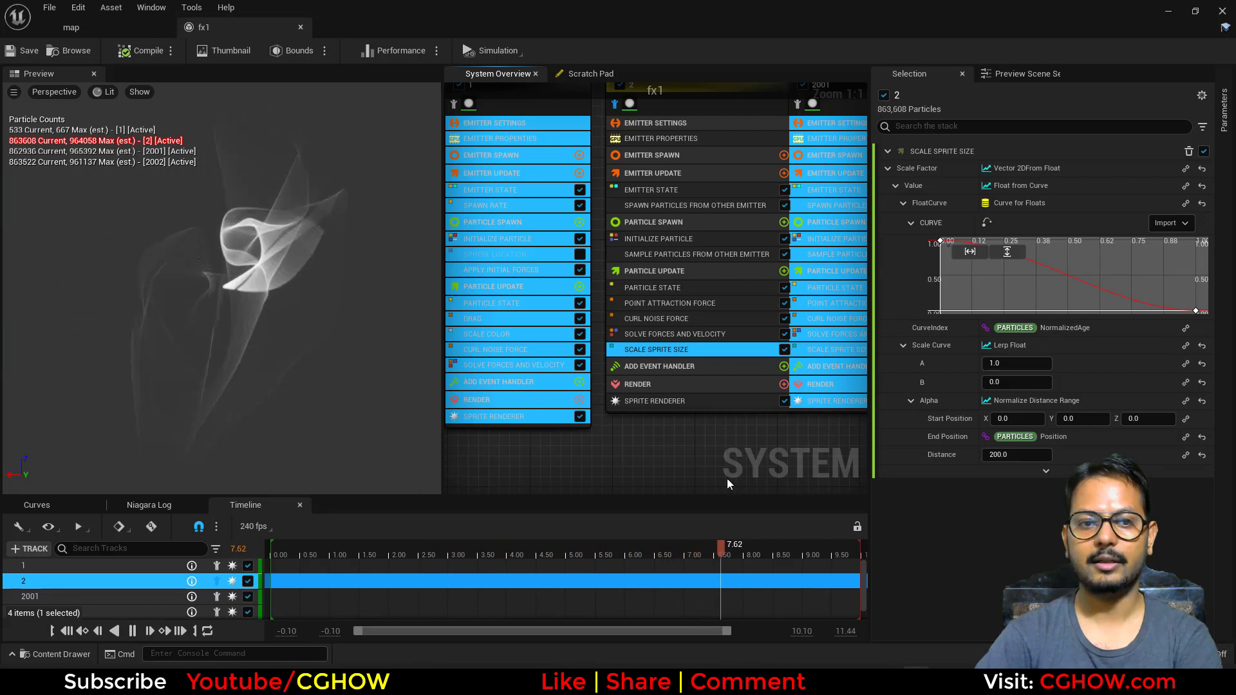
pyautogui.moveTo(665, 474); pyautogui.dragTo(720, 481, button='right')
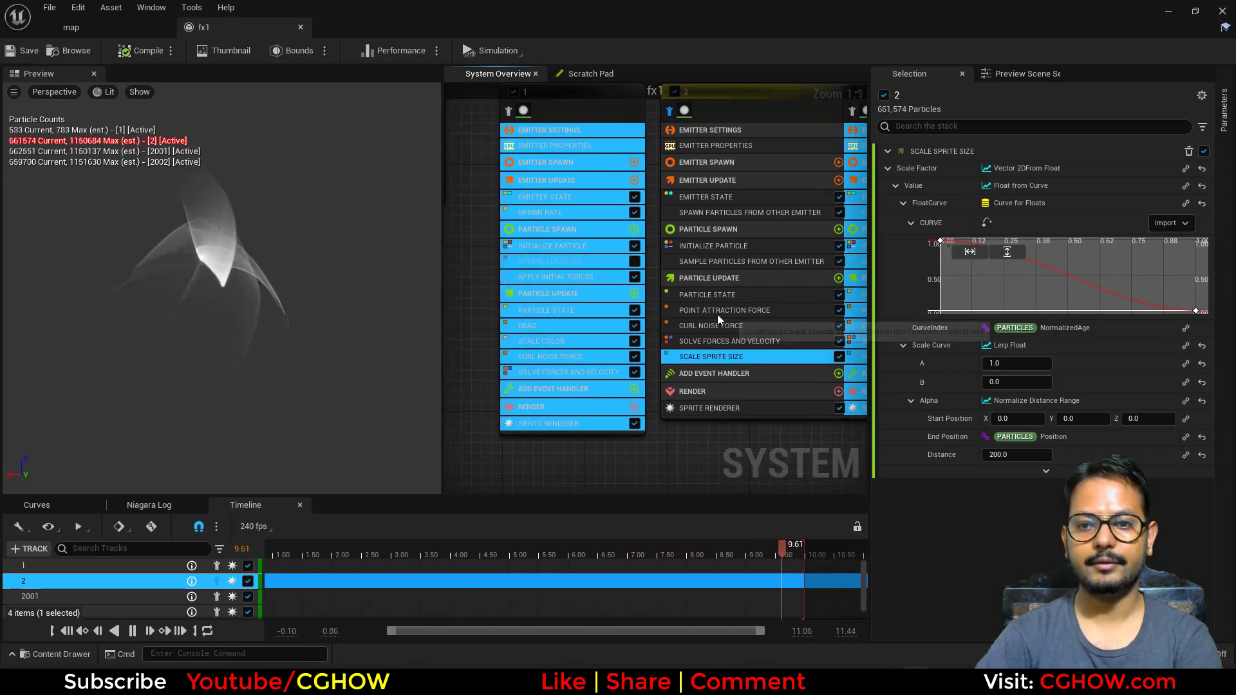
# Step: Isolate emitter 1 to examine its Curl Noise Force, turn isolation off again, and close the fx1 system
pyautogui.moveTo(657, 450); pyautogui.dragTo(692, 468, button='right')
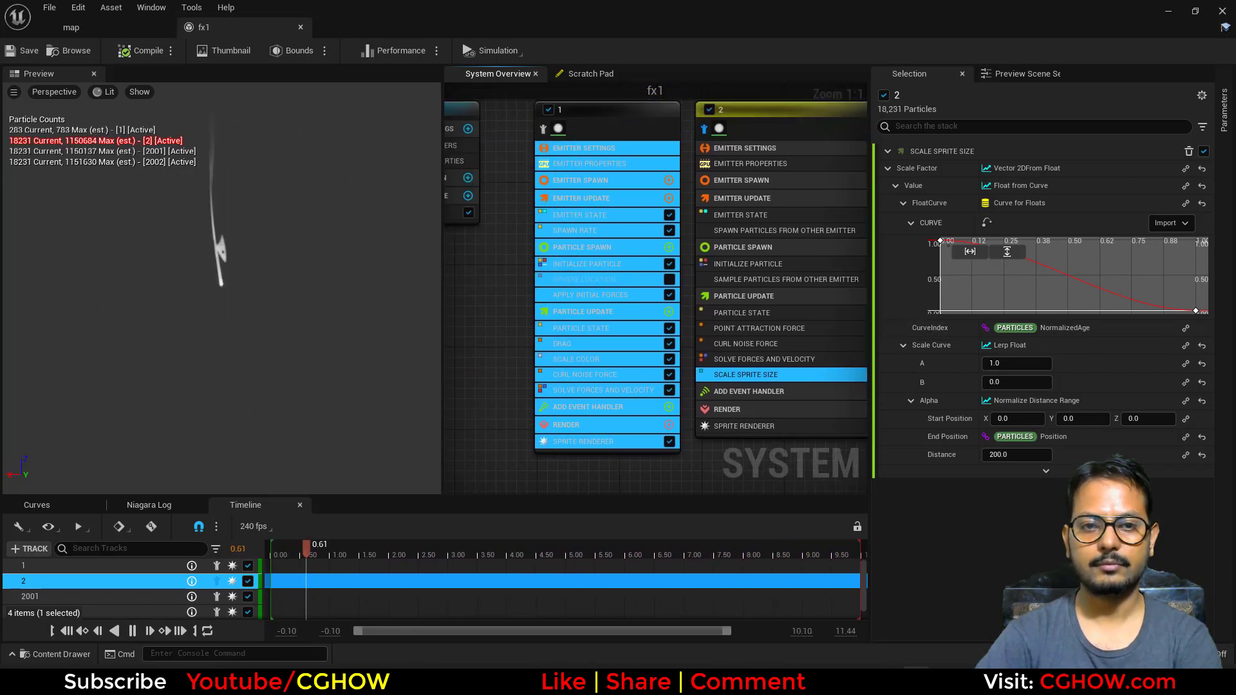
pyautogui.click(550, 125)
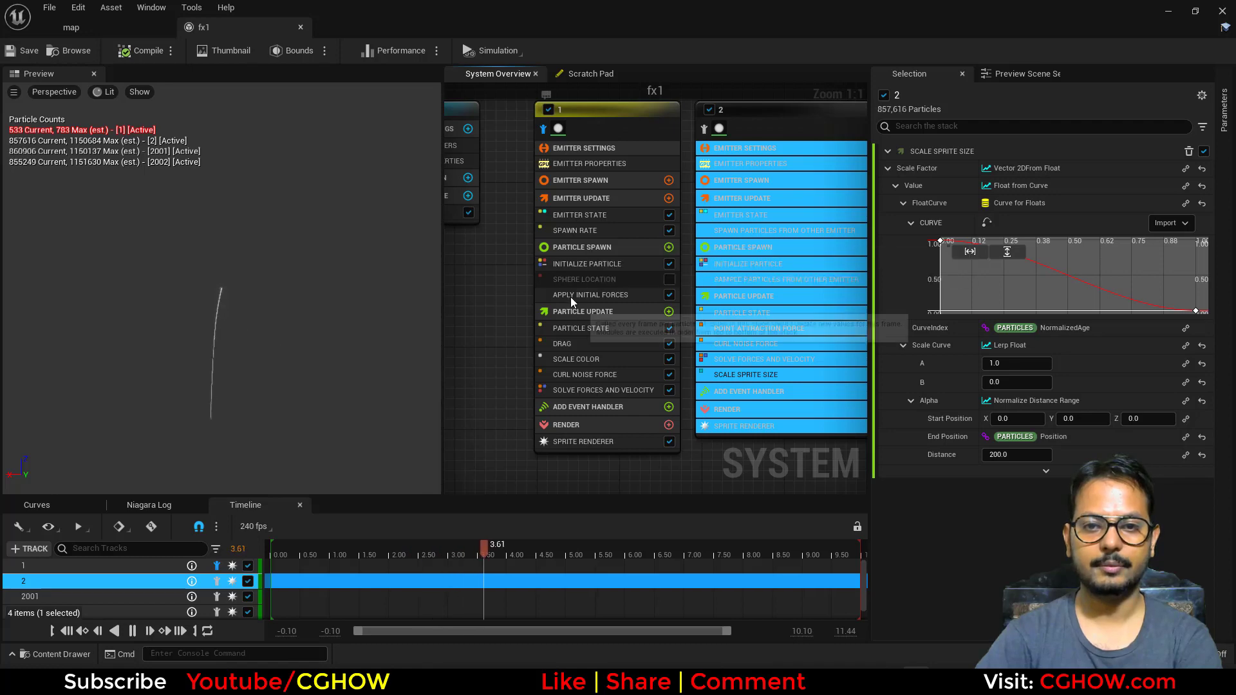
pyautogui.click(583, 375)
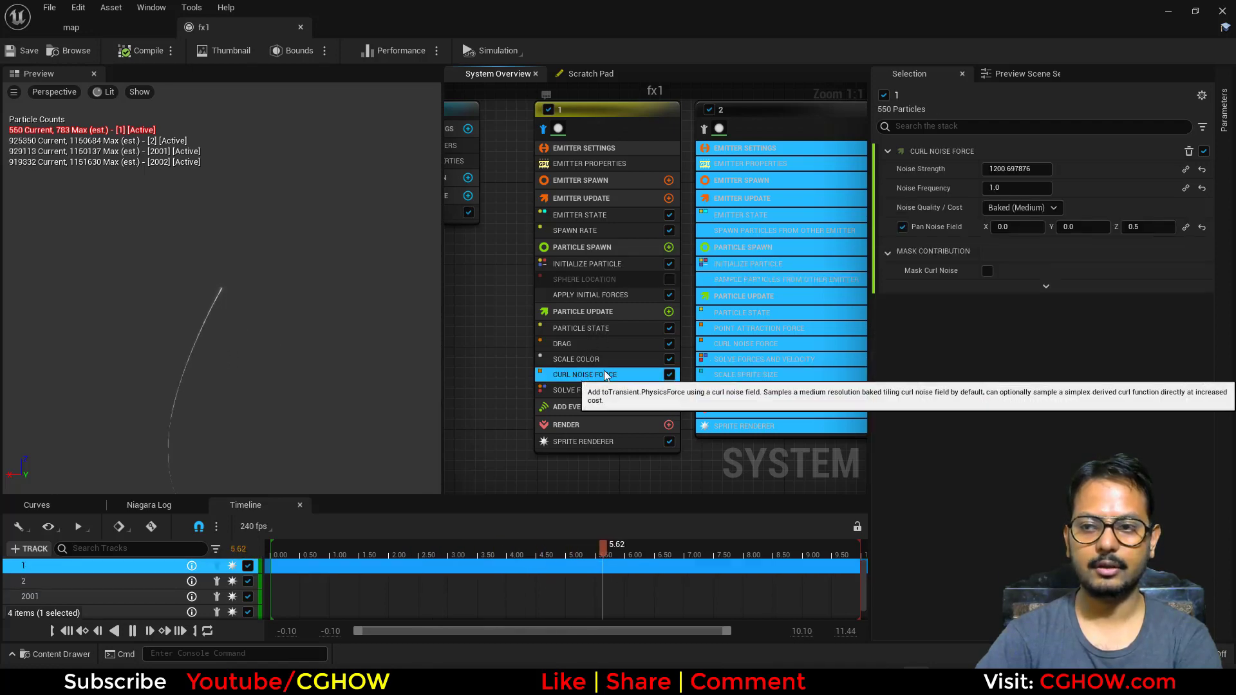
pyautogui.click(547, 132)
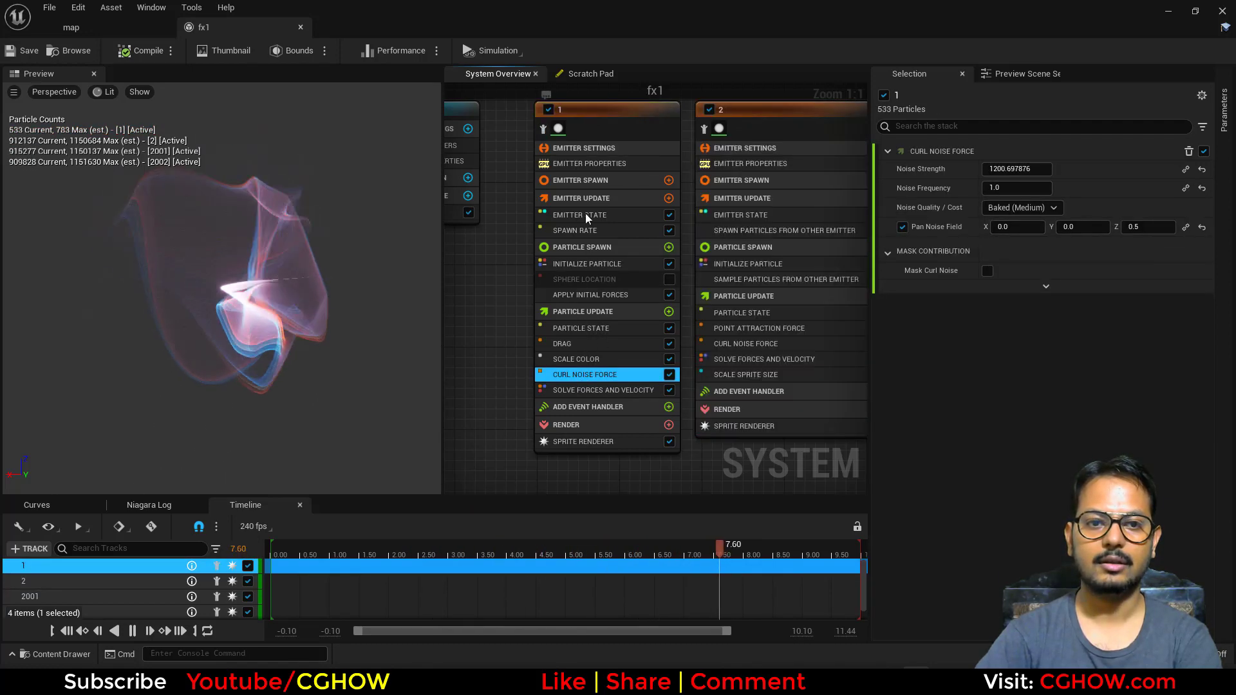
pyautogui.scroll(-3, 690, 341)
pyautogui.moveTo(728, 441); pyautogui.dragTo(573, 417, button='right')
pyautogui.scroll(-3, 714, 402)
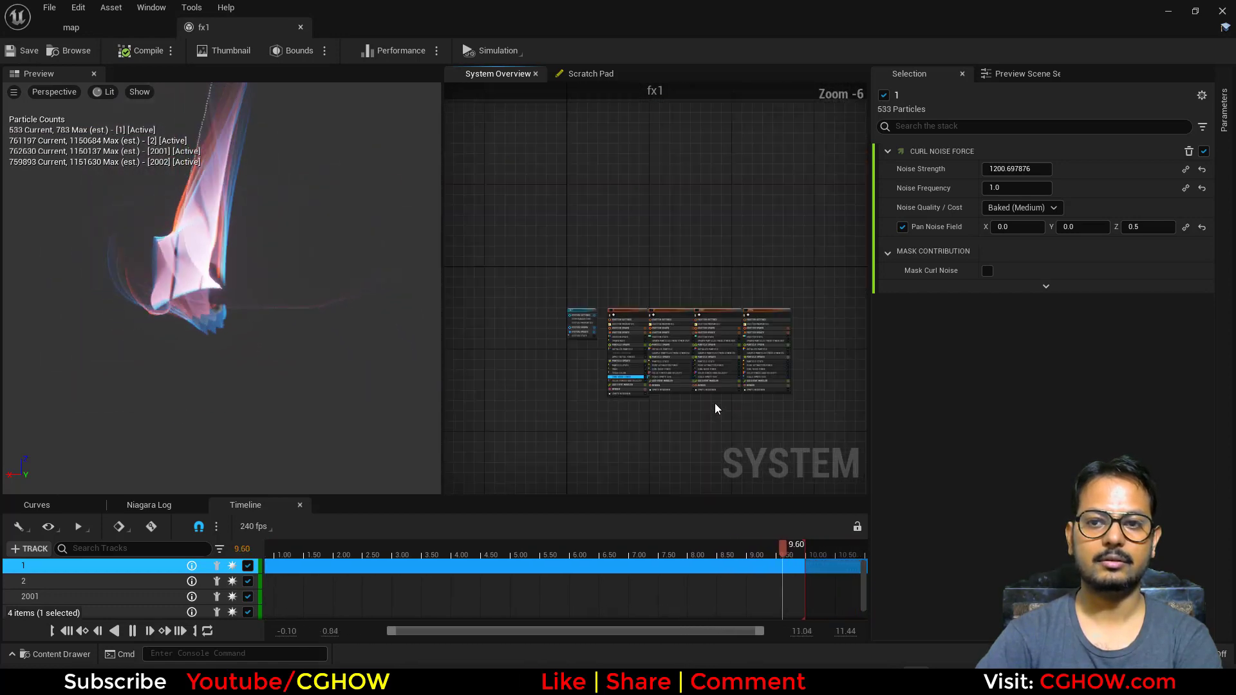
pyautogui.moveTo(713, 403); pyautogui.dragTo(626, 367, button='right')
pyautogui.click(299, 27)
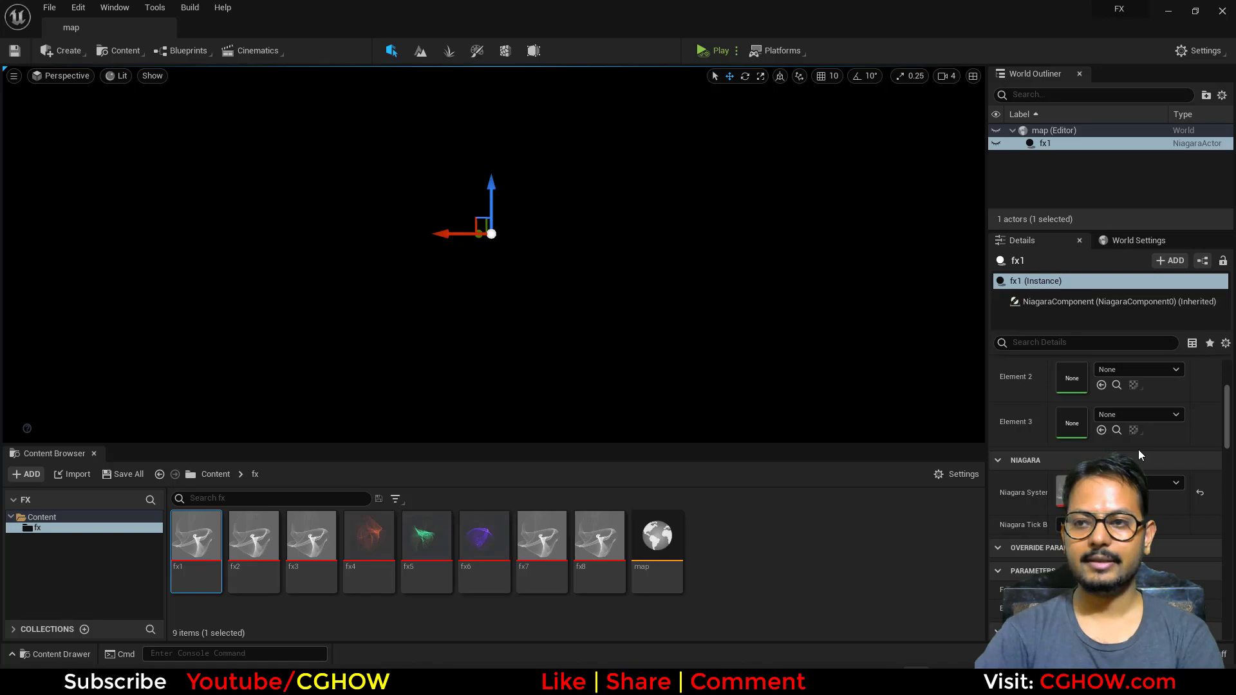
# Step: Make the fx1 actor visible in the level and deselect it to view the effect without the selection outline
pyautogui.click(998, 145)
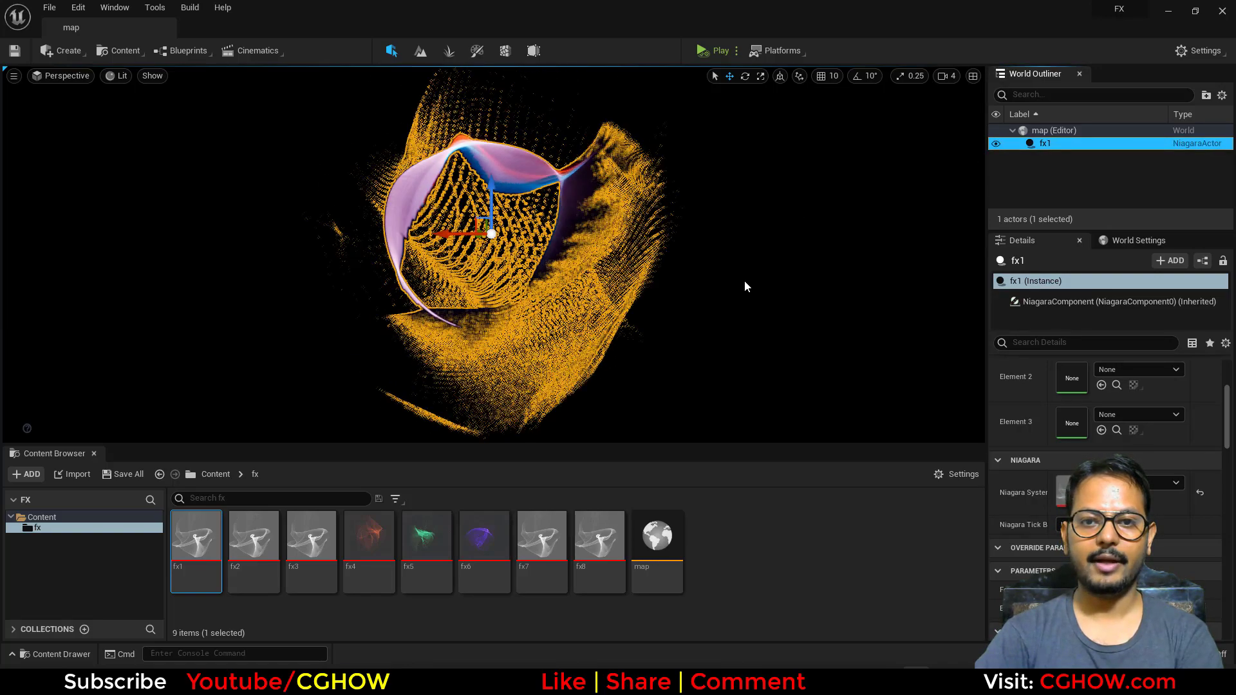
pyautogui.click(805, 306)
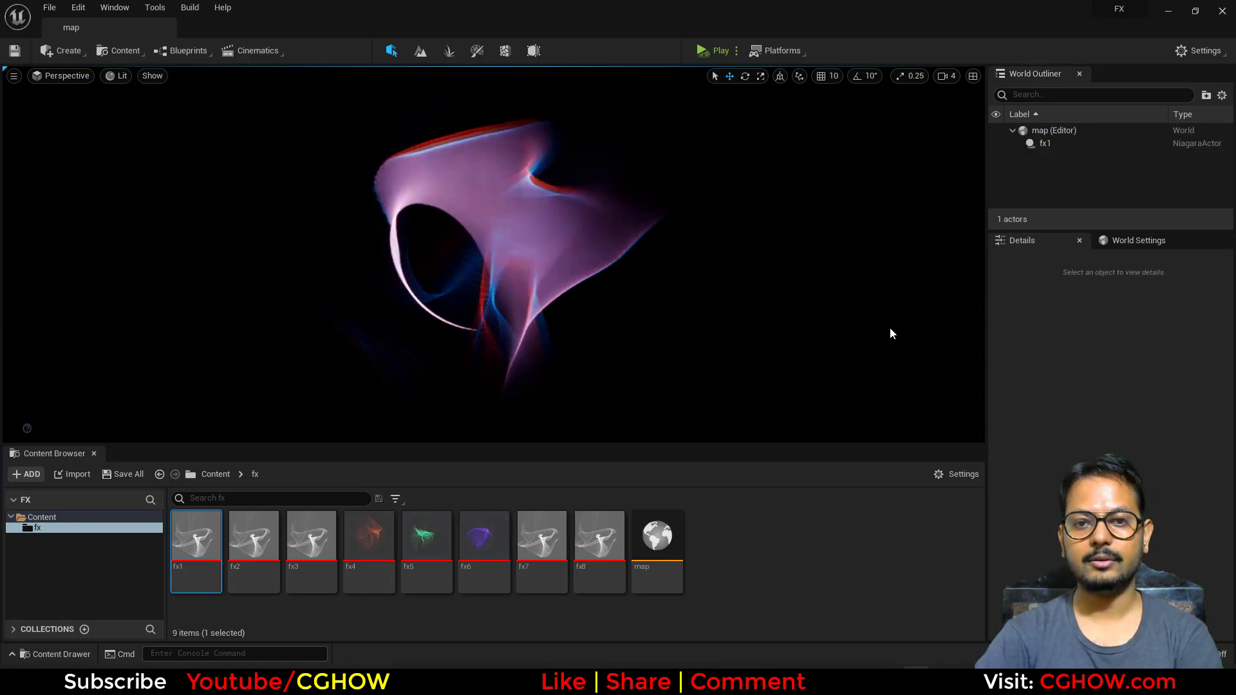